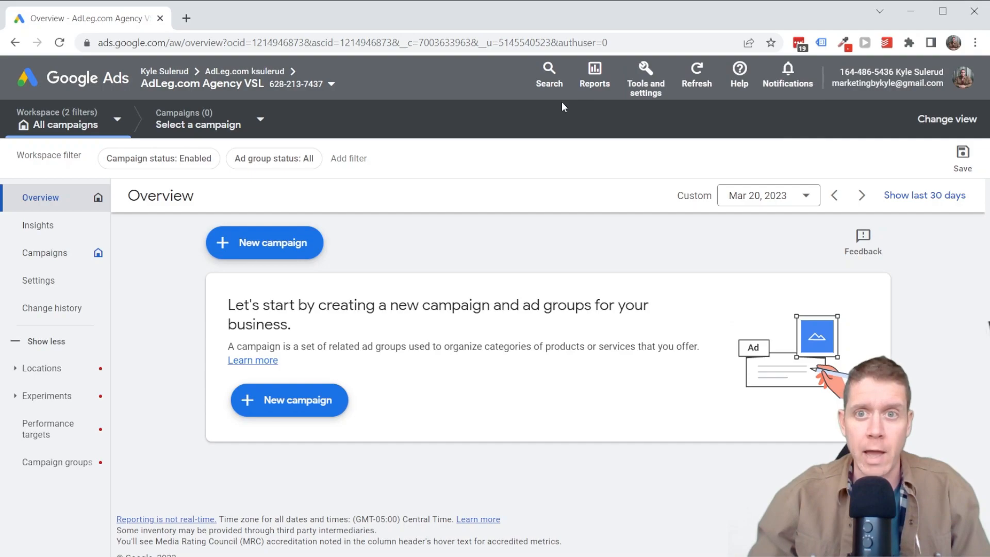
- Start a new website conversion action from the account's conversion tracking summary
click(648, 91)
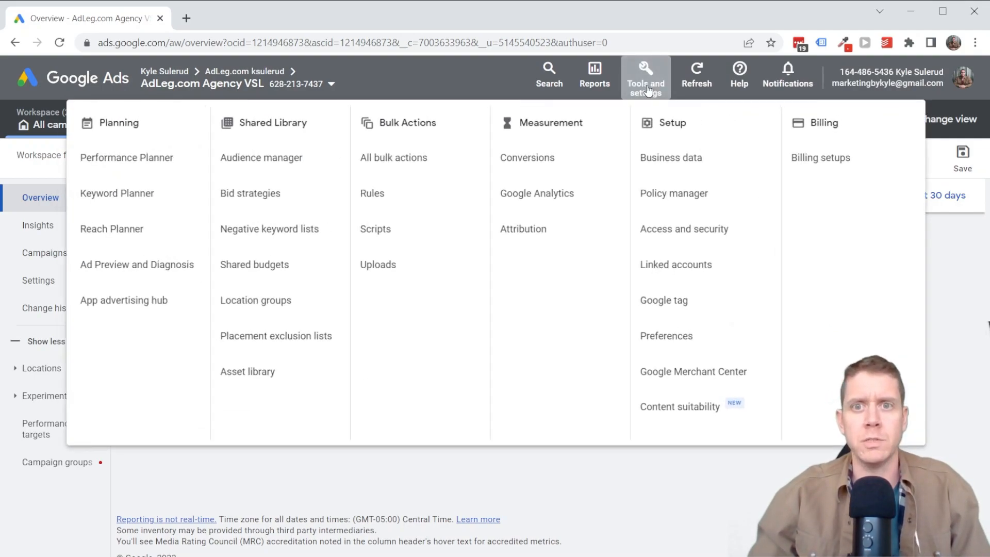
click(540, 161)
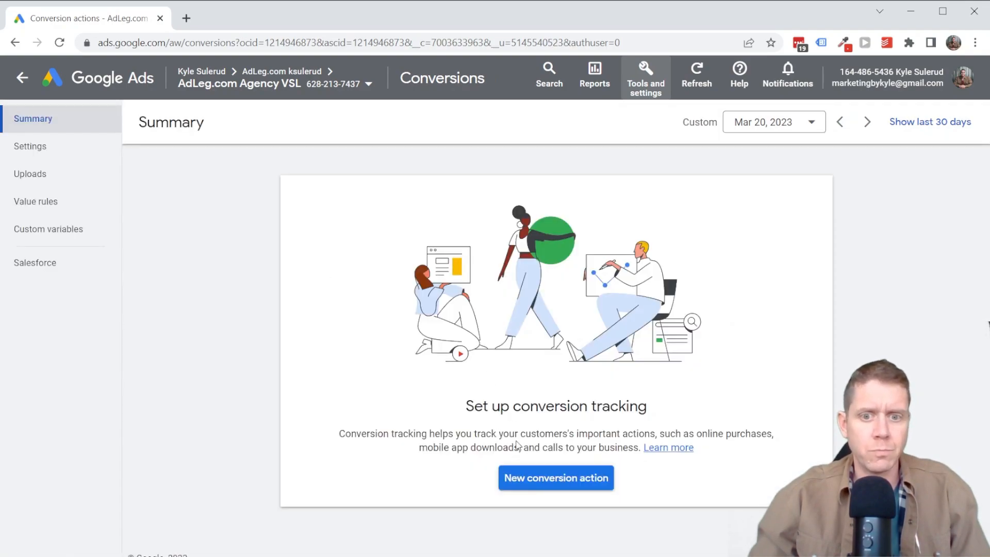
click(564, 479)
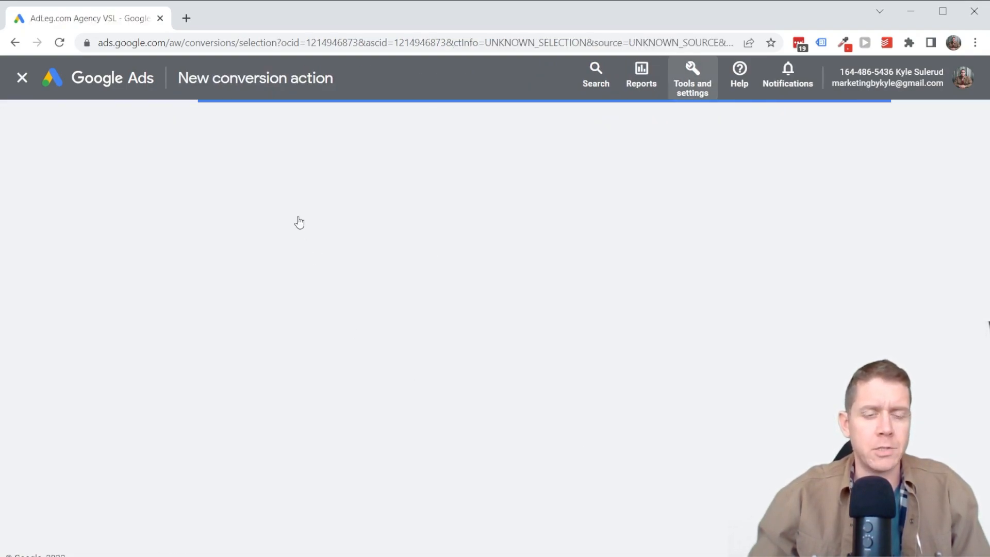
click(247, 296)
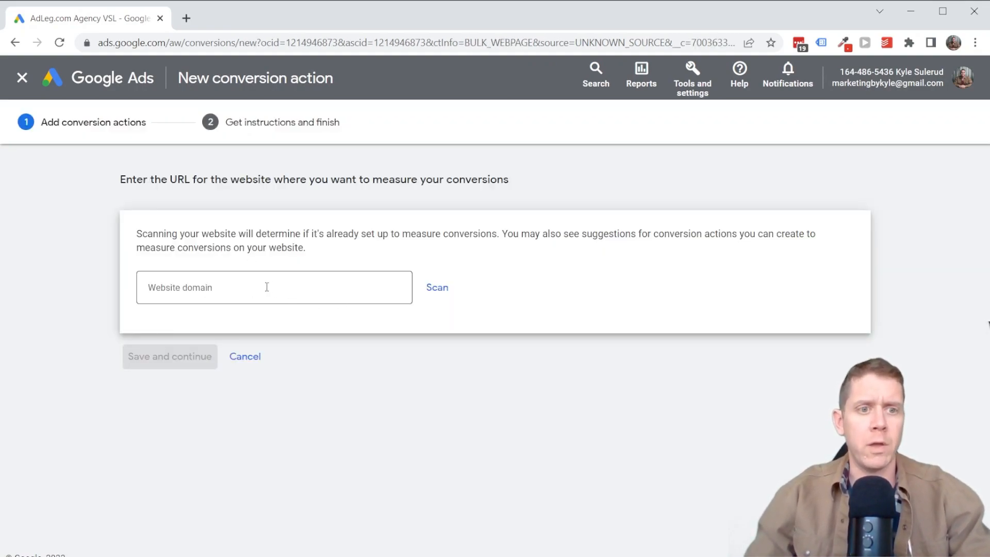
click(237, 287)
text(adleg.com)
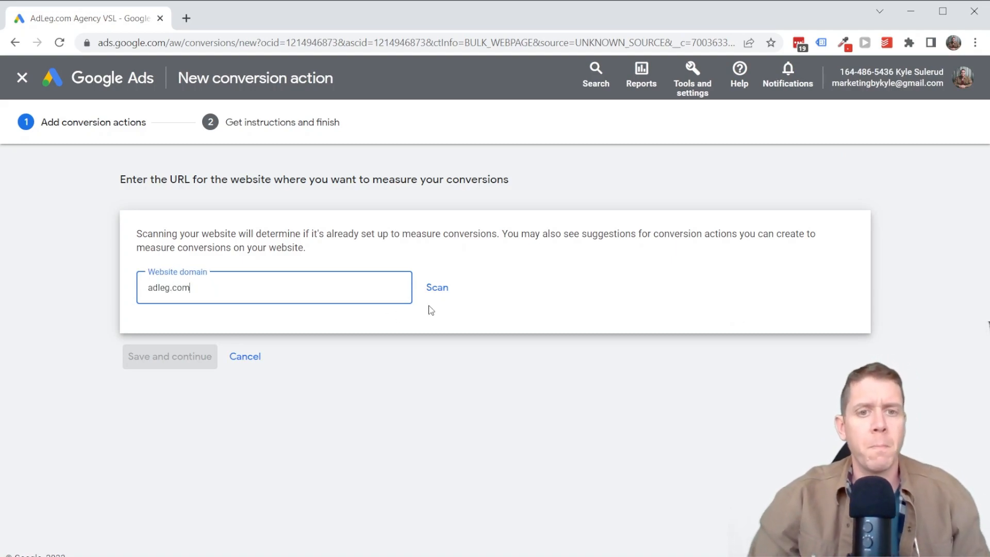
click(436, 287)
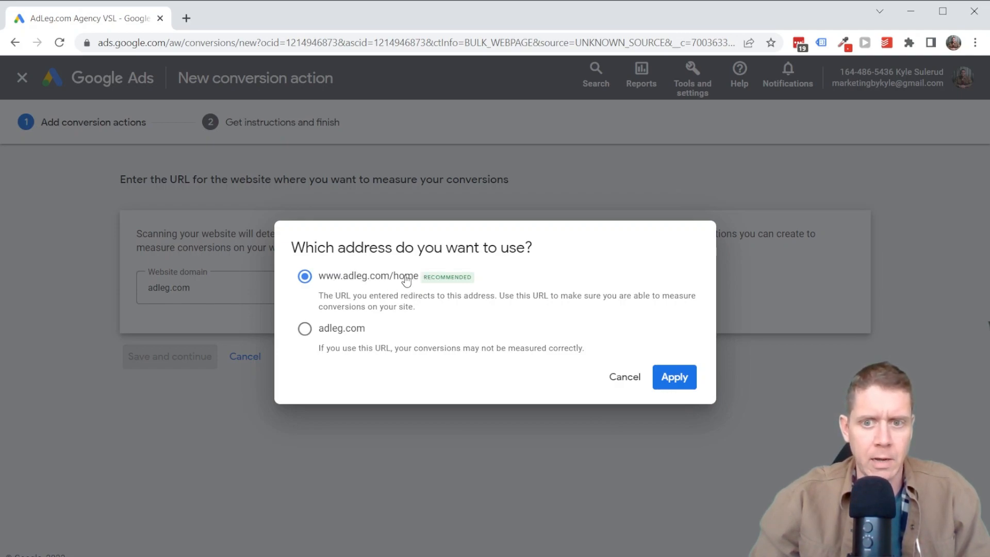
click(665, 377)
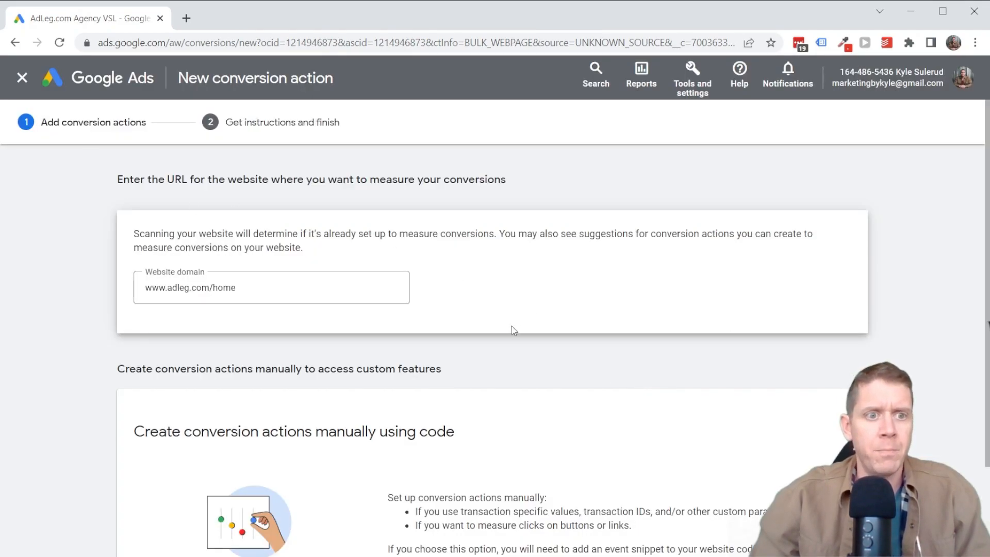
- Add a conversion action manually with the Sign-up goal category and the conversion name "Sign-Up"
scroll(463, 309, down, 2)
scroll(438, 247, down, 1)
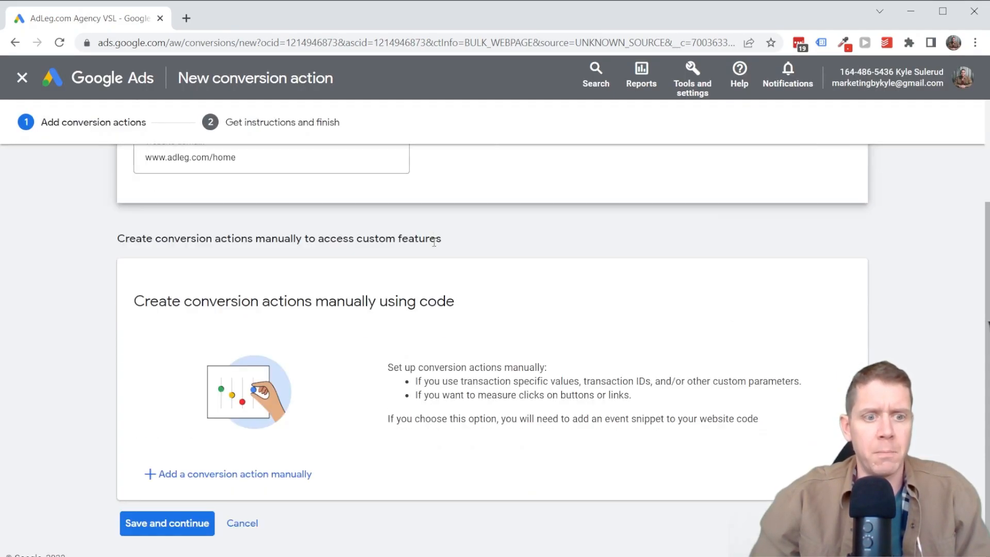
scroll(427, 227, up, 3)
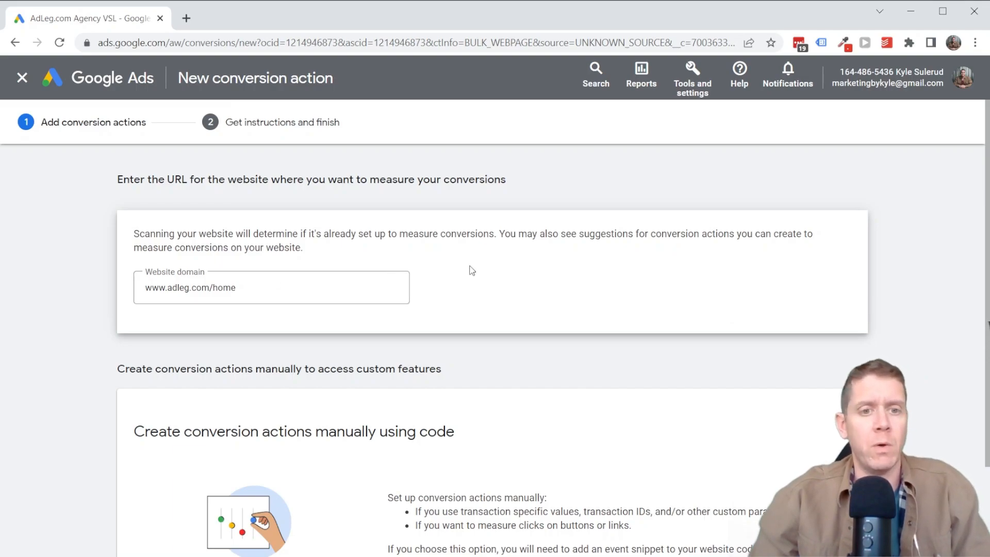
scroll(454, 269, down, 2)
scroll(435, 273, down, 1)
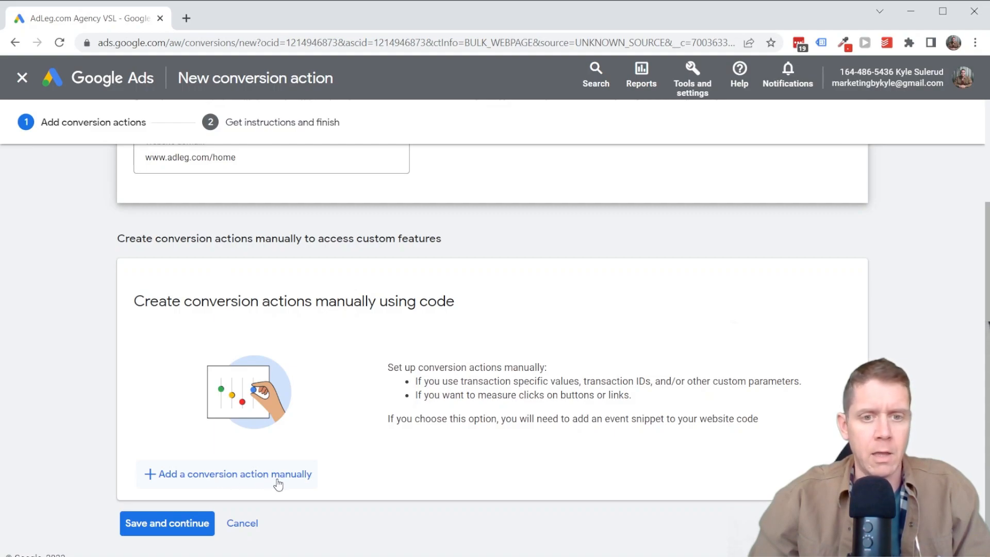
click(243, 478)
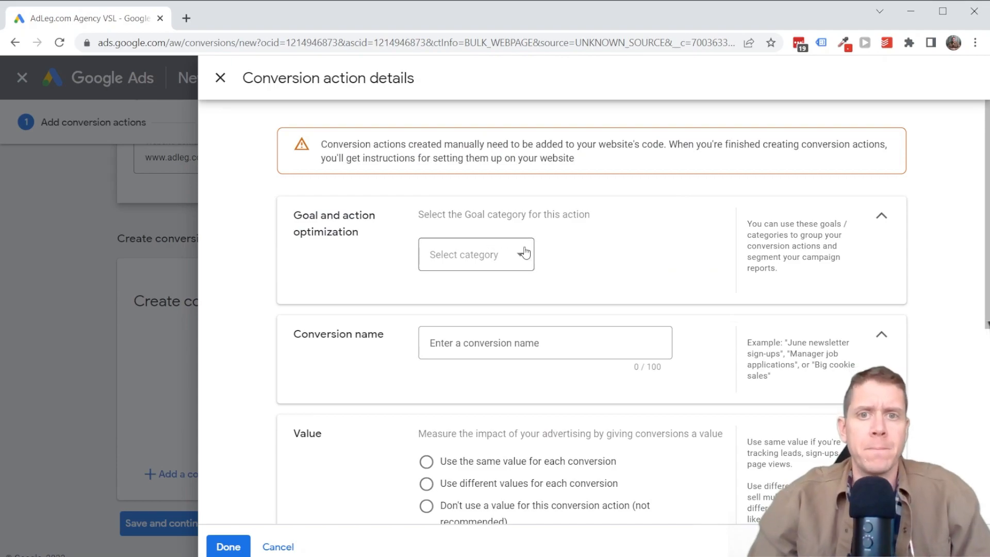
click(522, 253)
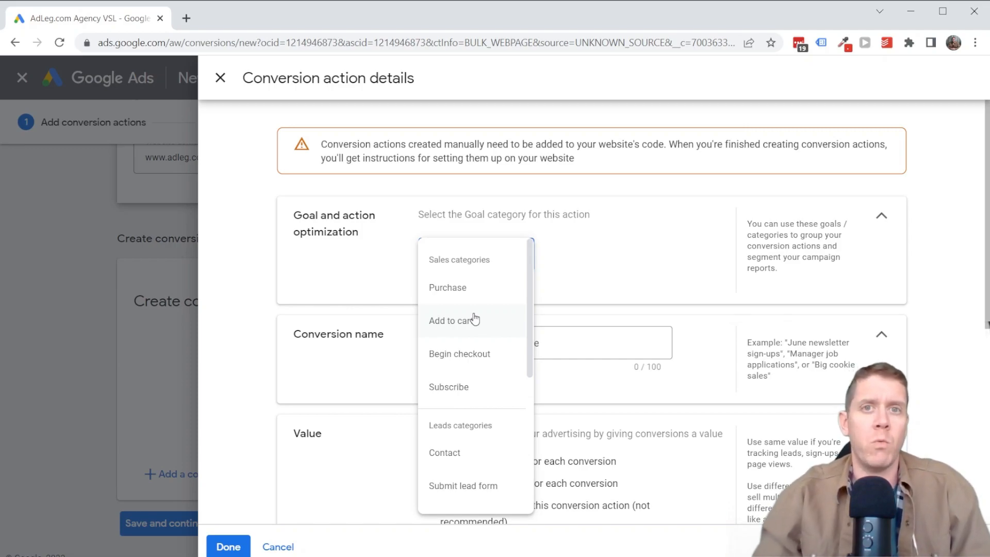
scroll(475, 330, down, 1)
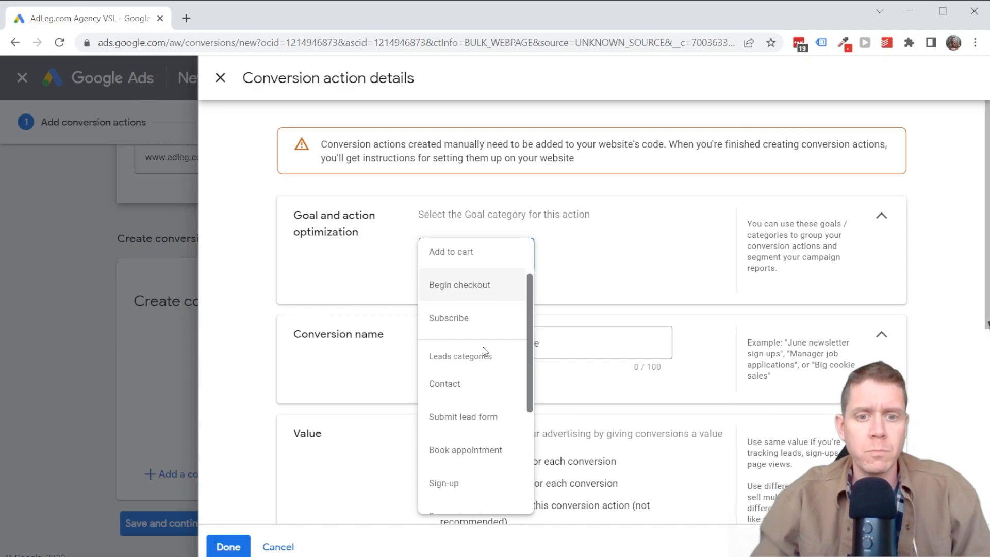
scroll(480, 349, down, 1)
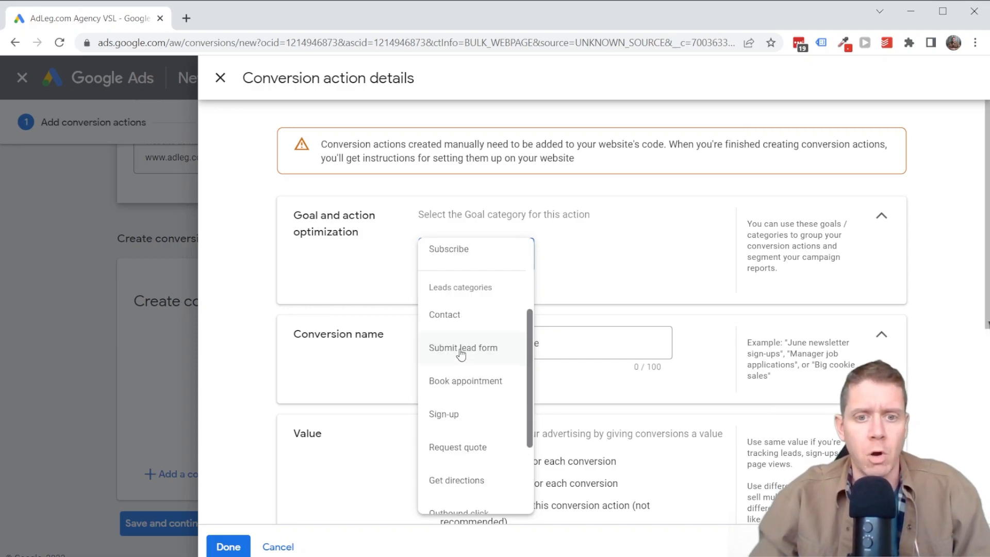
click(471, 415)
click(528, 393)
text(Sign-Up)
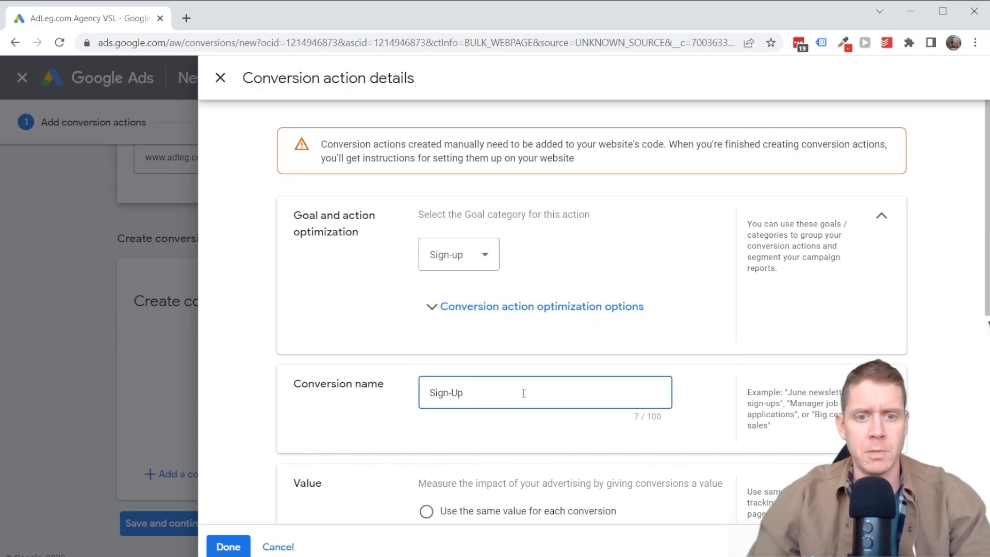
- Set the Sign-Up action to use no value and count one conversion per interaction, and finish its details
scroll(523, 393, down, 1)
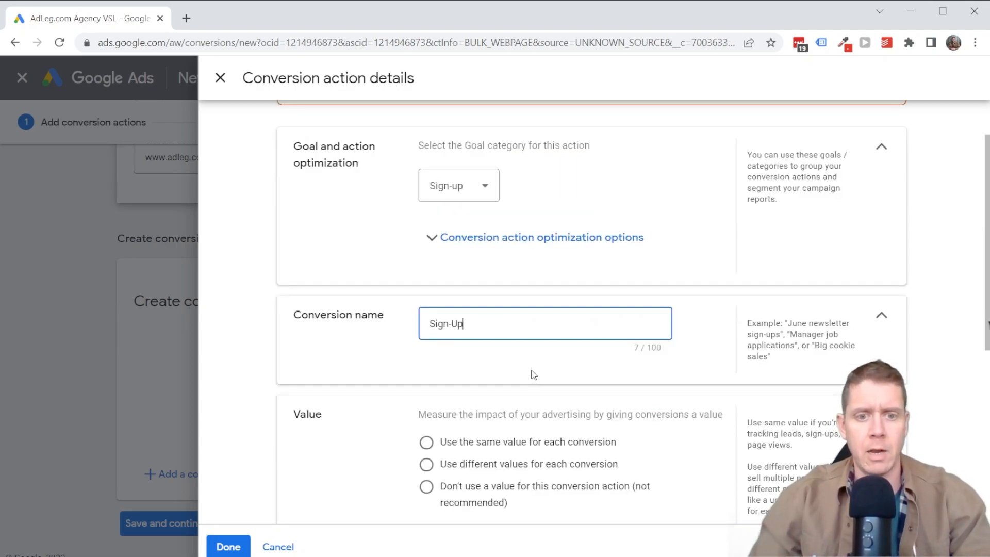
click(426, 490)
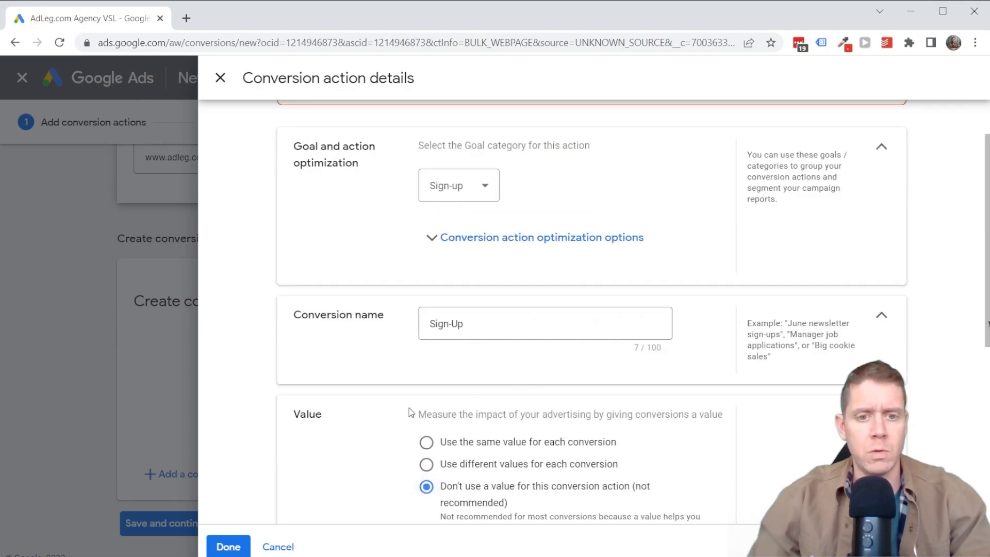
scroll(405, 375, down, 3)
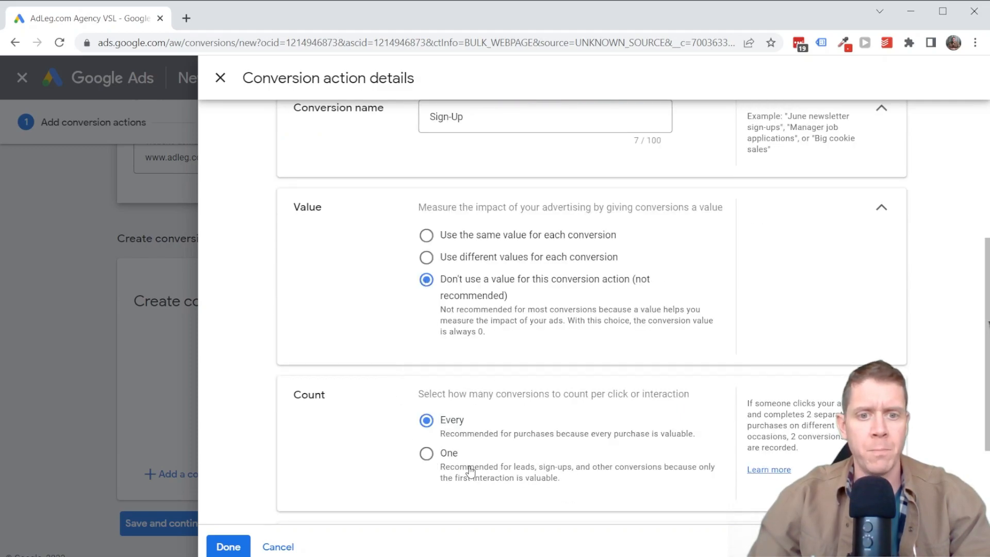
click(428, 455)
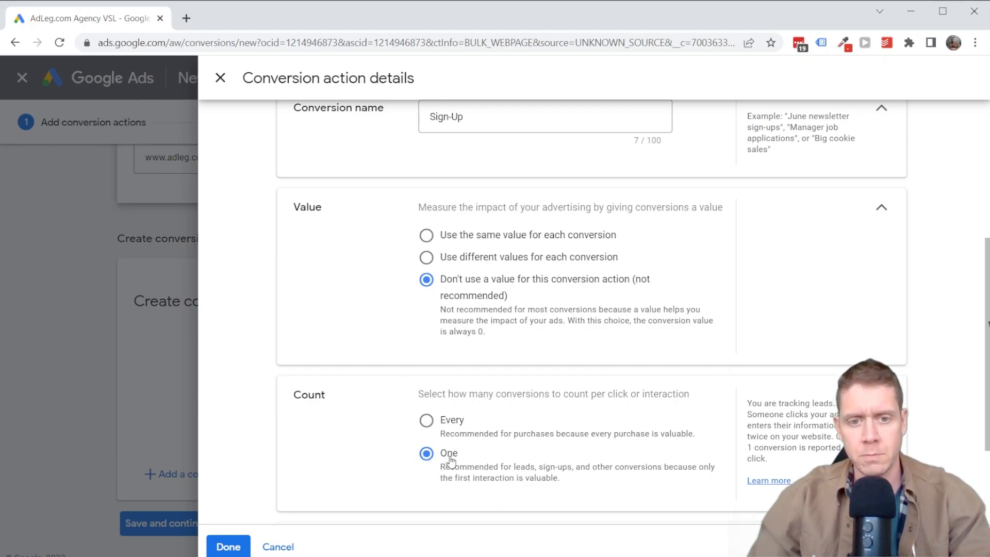
scroll(450, 460, down, 3)
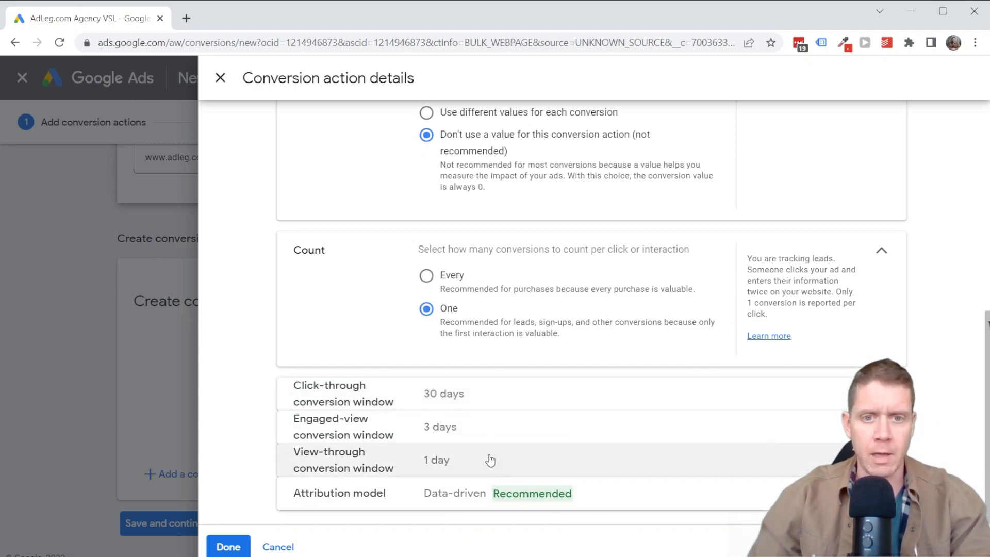
scroll(488, 464, up, 8)
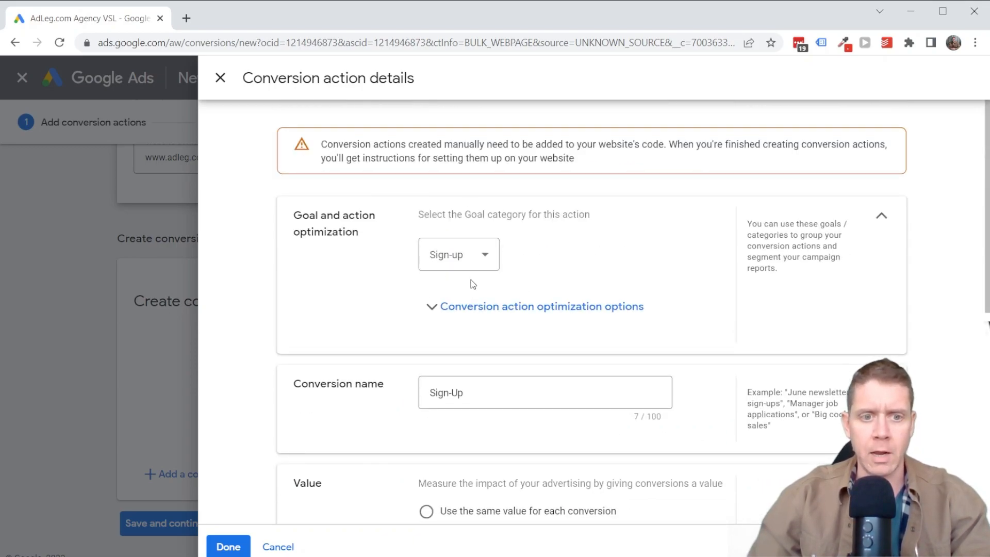
scroll(471, 283, down, 1)
scroll(494, 405, down, 1)
scroll(438, 417, down, 2)
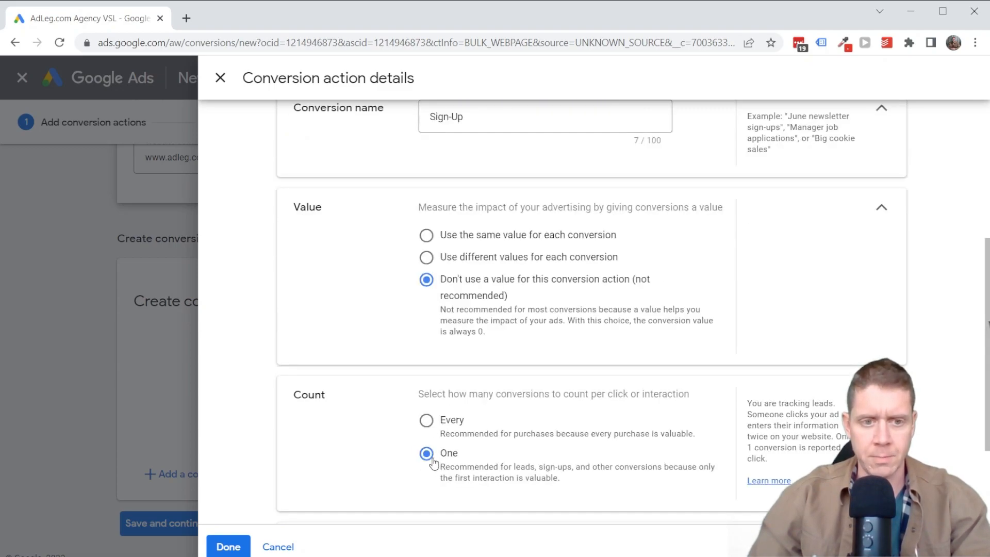
scroll(433, 454, down, 2)
click(226, 546)
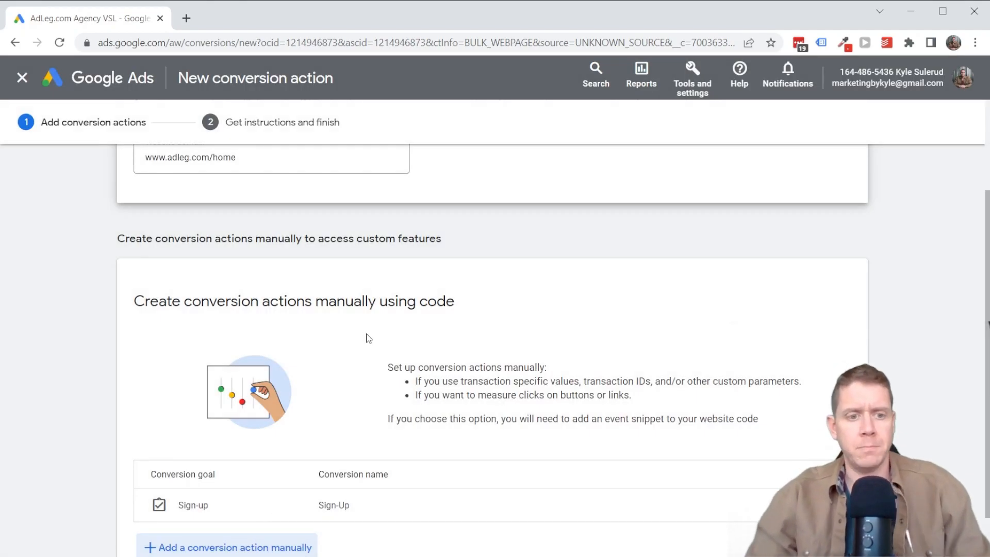
- Add a second manual conversion action with the Book appointment goal category and the name "Book appointment"
scroll(364, 336, down, 1)
click(237, 475)
click(513, 258)
scroll(485, 366, down, 3)
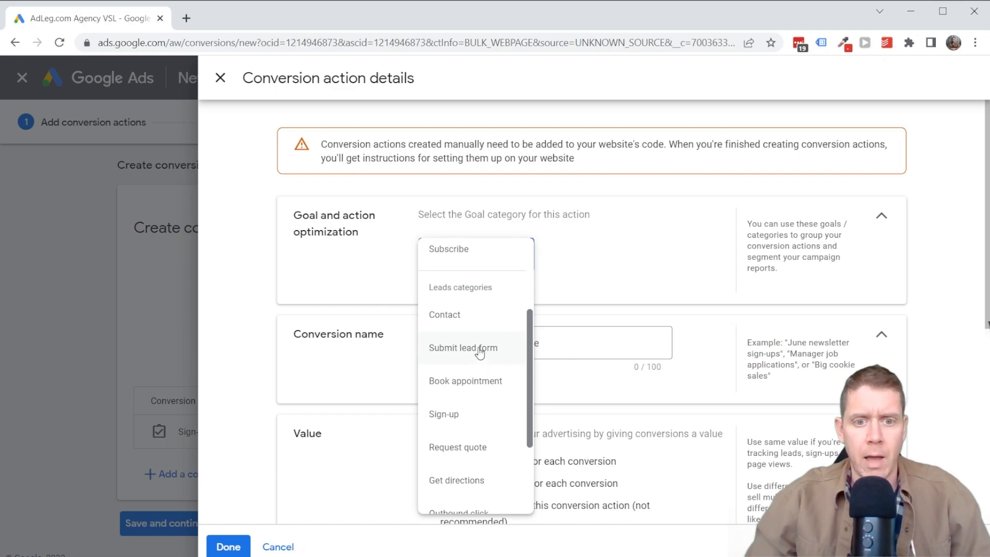
scroll(477, 341, down, 1)
click(467, 317)
click(487, 395)
text(Book appointment)
- Set the Book appointment action to use no value and count one conversion per interaction, and finish its details
scroll(360, 373, down, 2)
click(426, 417)
scroll(402, 394, down, 2)
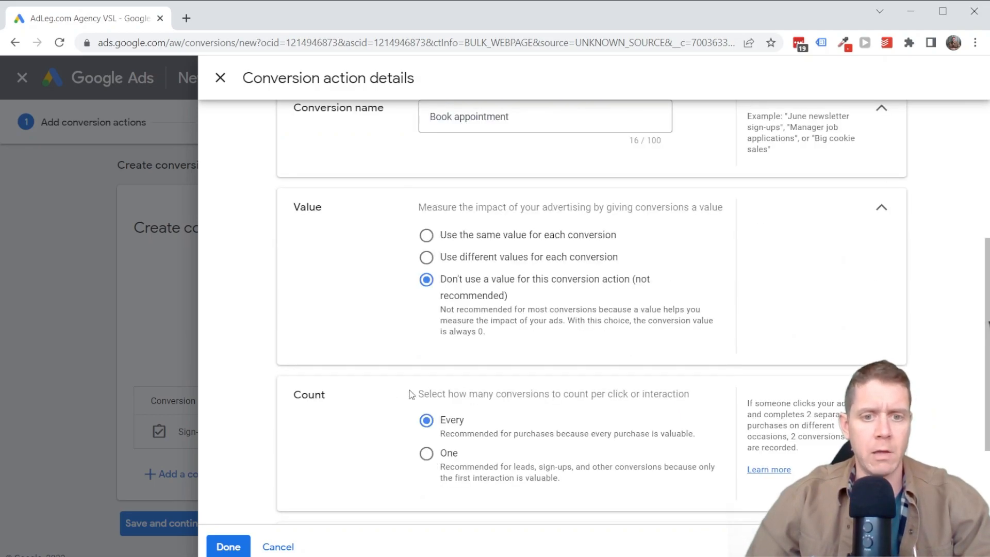
click(427, 453)
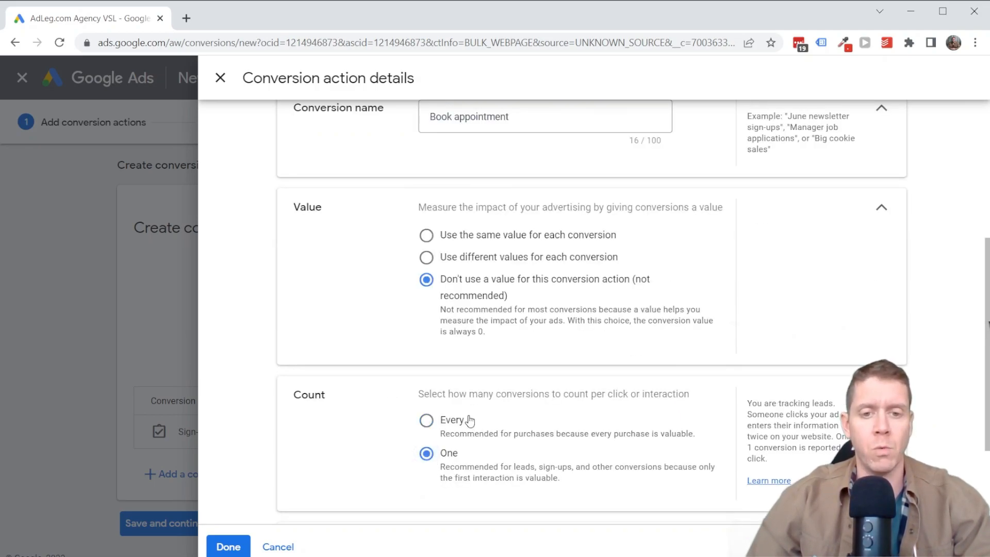
scroll(454, 402, down, 2)
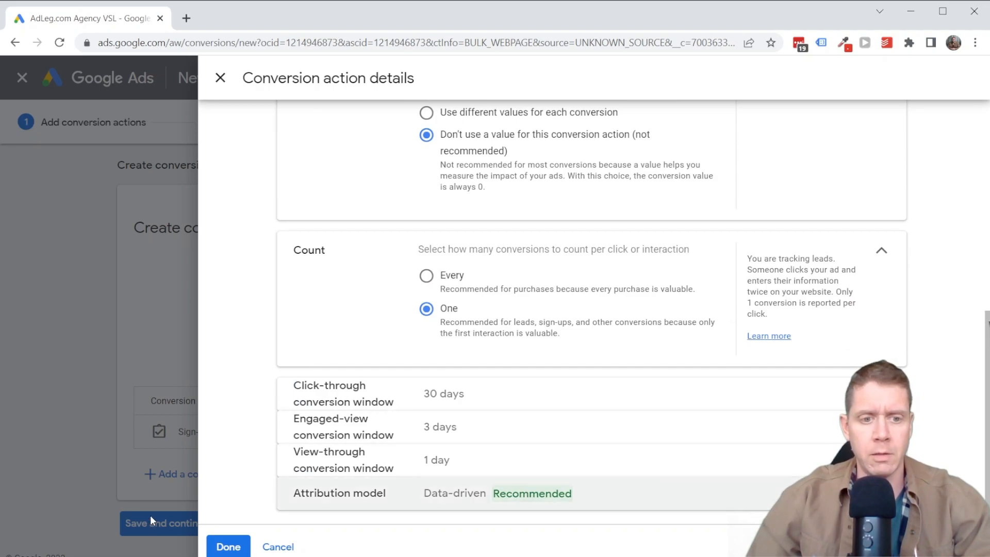
click(228, 547)
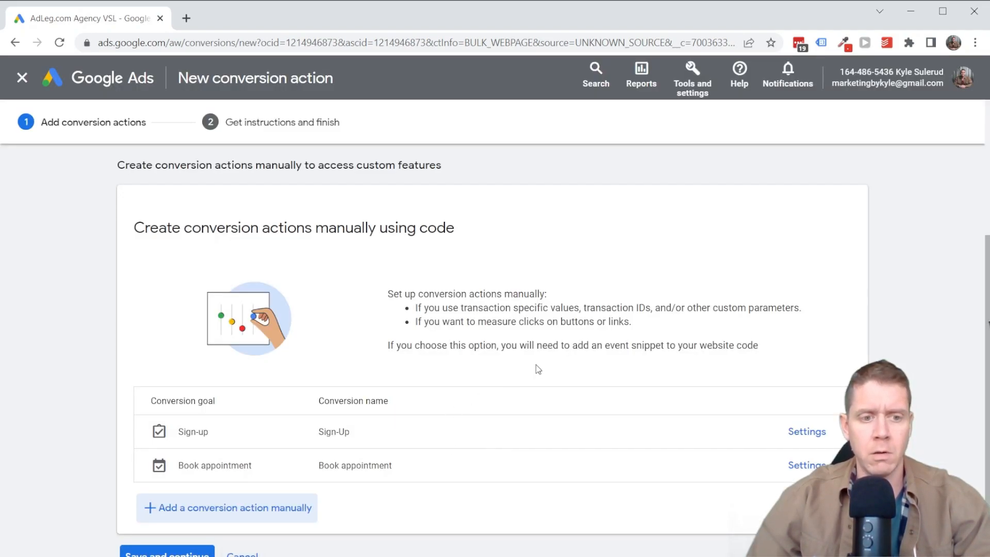
- Review the Sign-Up action's goal, value, count, conversion window and attribution settings, and leave without making changes
click(816, 436)
scroll(519, 281, down, 6)
scroll(518, 281, up, 6)
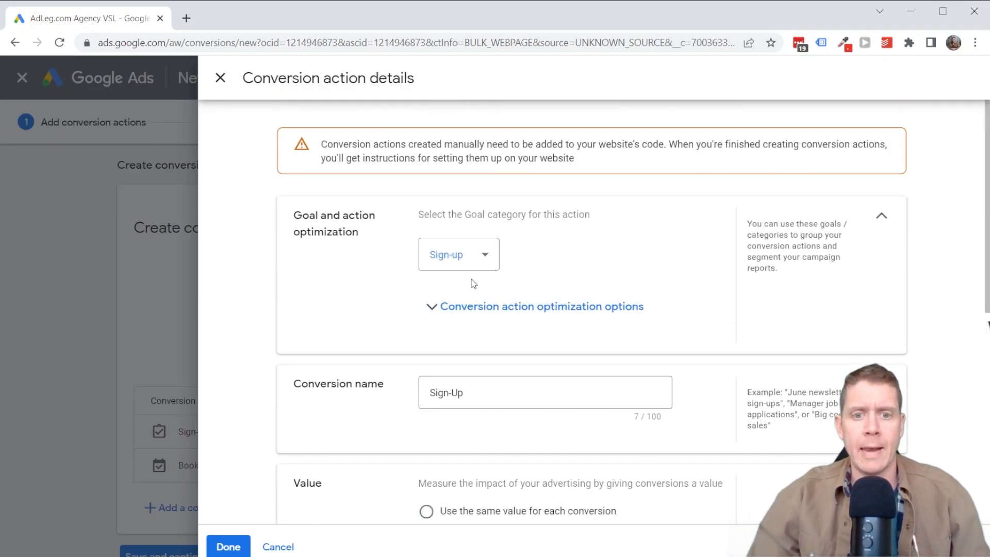
scroll(519, 280, down, 6)
scroll(491, 269, up, 4)
scroll(562, 285, down, 4)
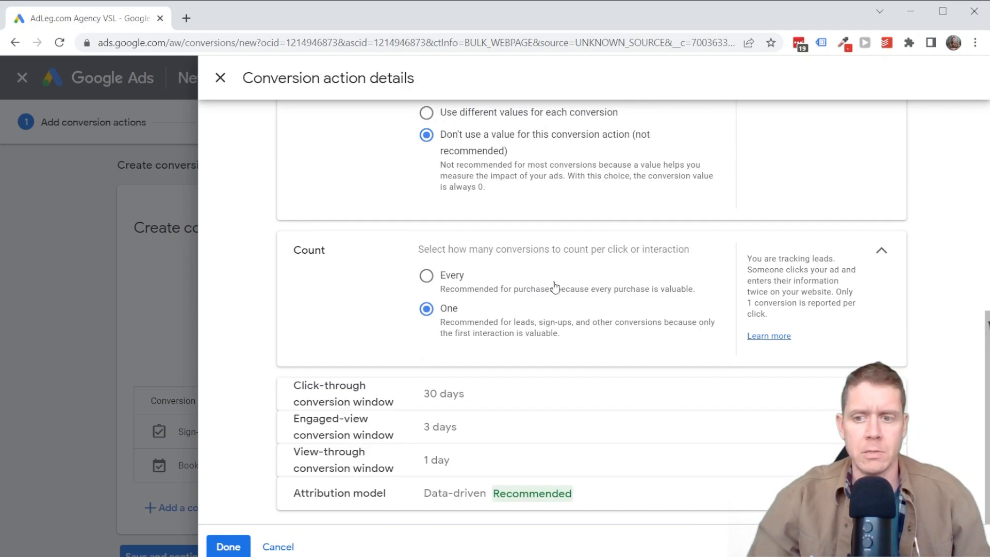
click(279, 547)
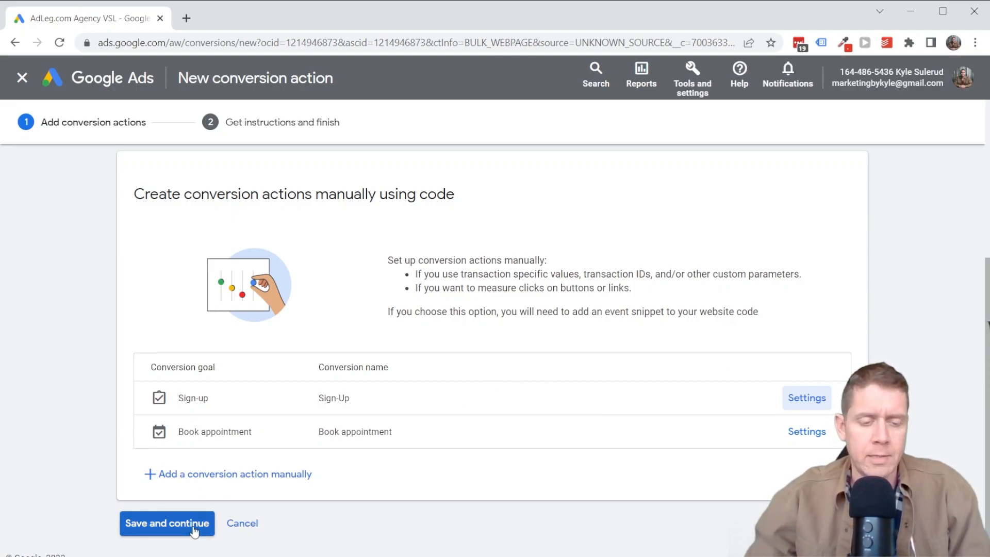
- Save both conversion actions and continue to the Google tag and event snippet setup instructions
click(175, 522)
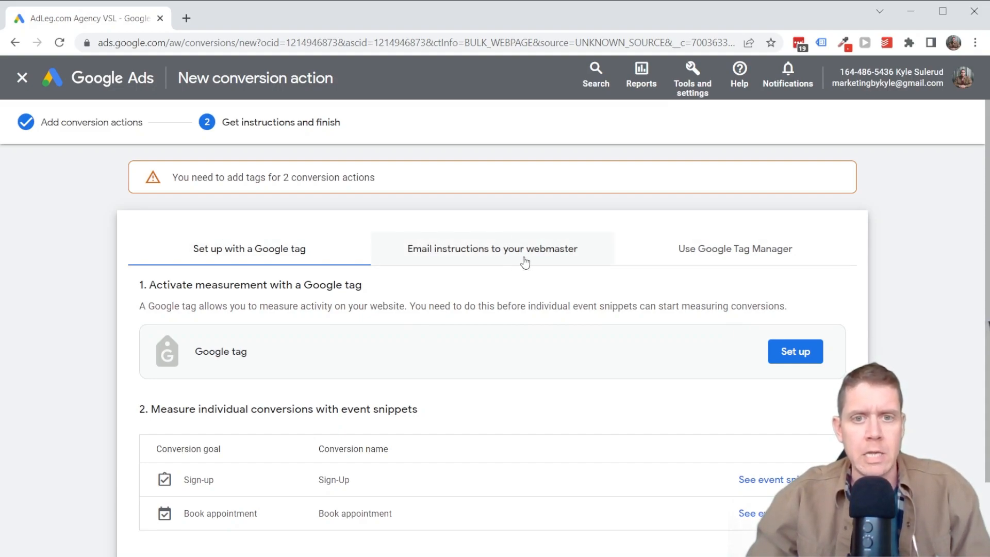
click(508, 254)
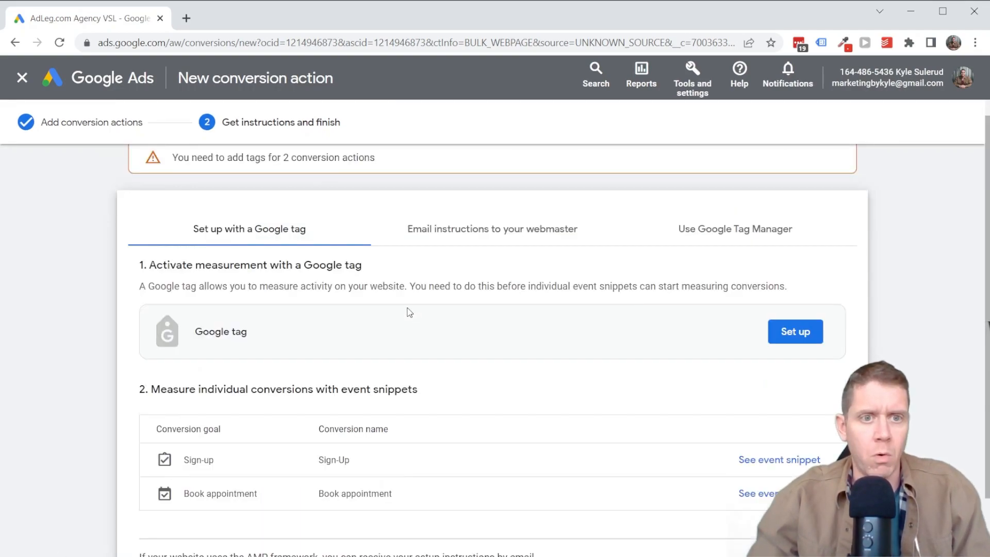
scroll(330, 317, up, 1)
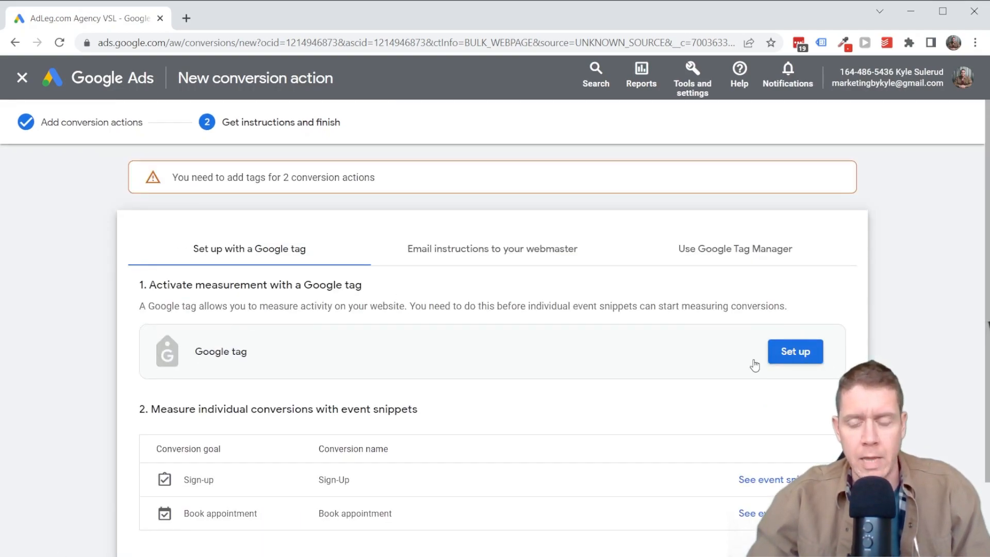
scroll(566, 332, down, 2)
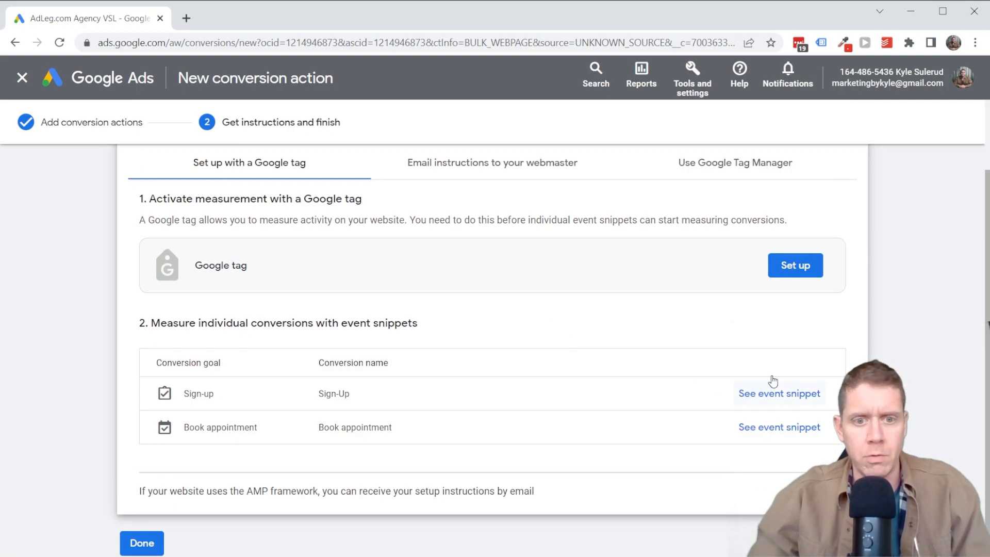
- Open the Sign-Up event snippet, highlight its page load code for review, and close the snippet
click(769, 401)
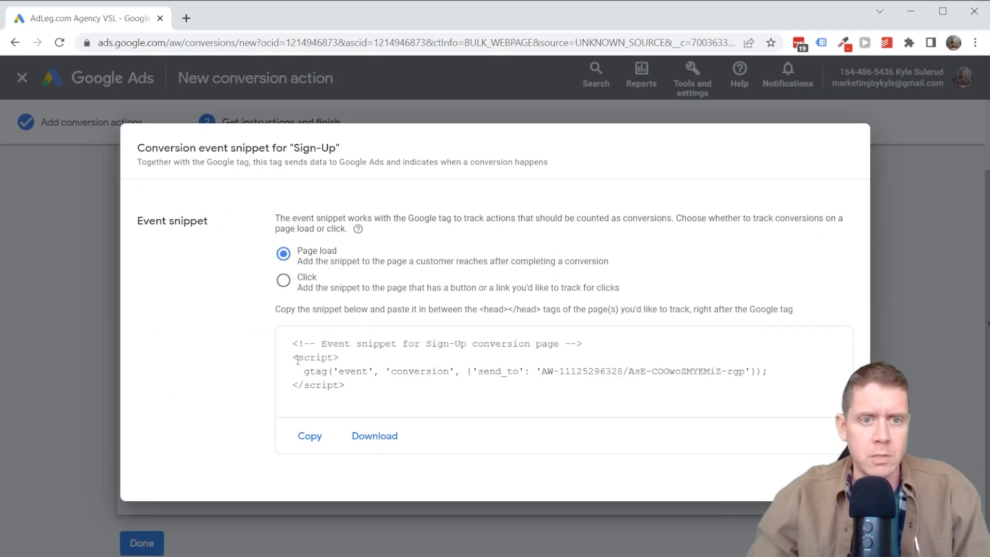
drag(292, 342, 359, 394)
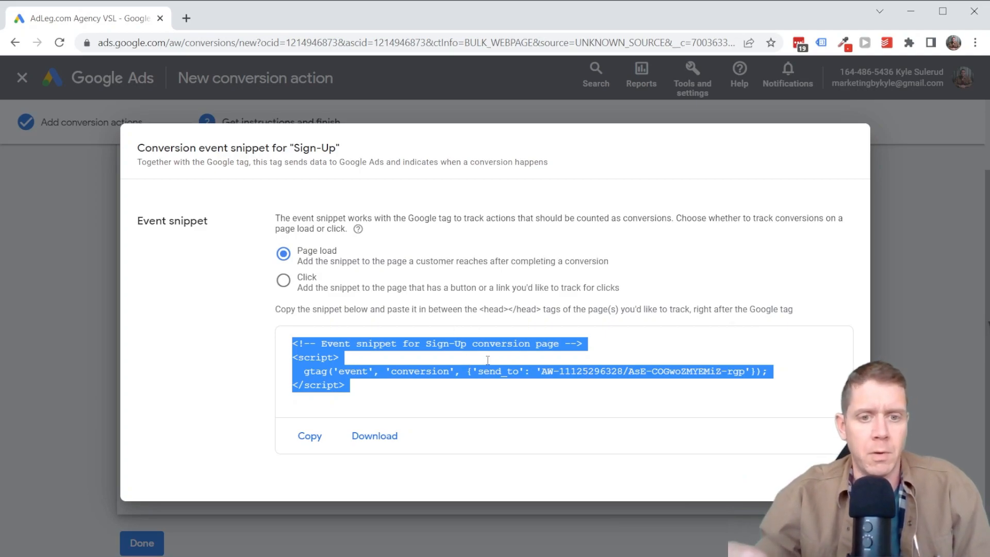
drag(293, 342, 403, 384)
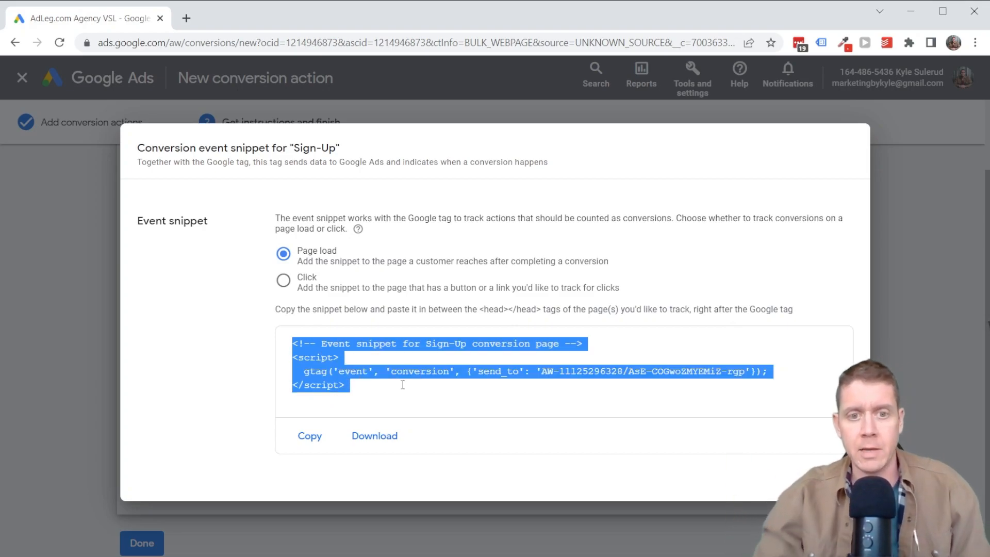
drag(357, 386, 312, 347)
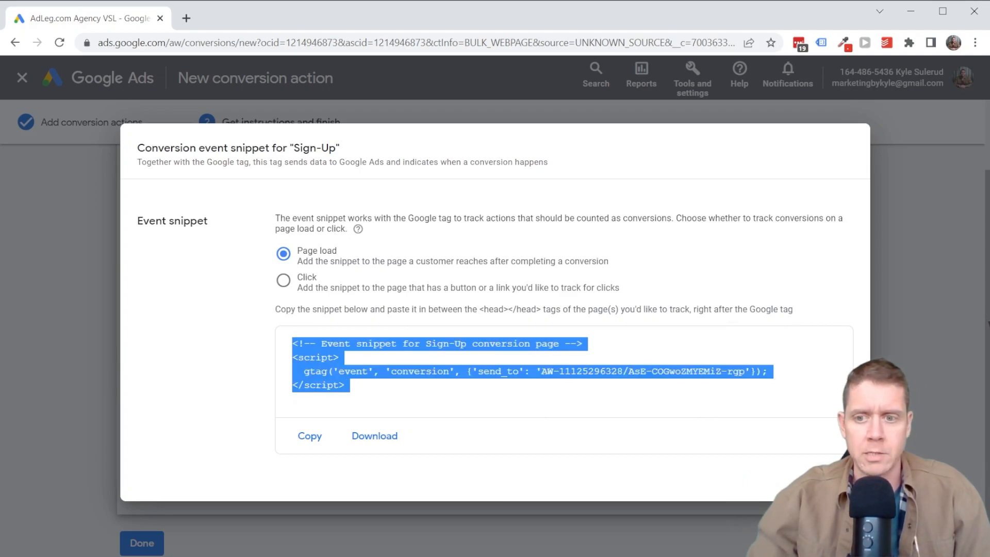
click(836, 477)
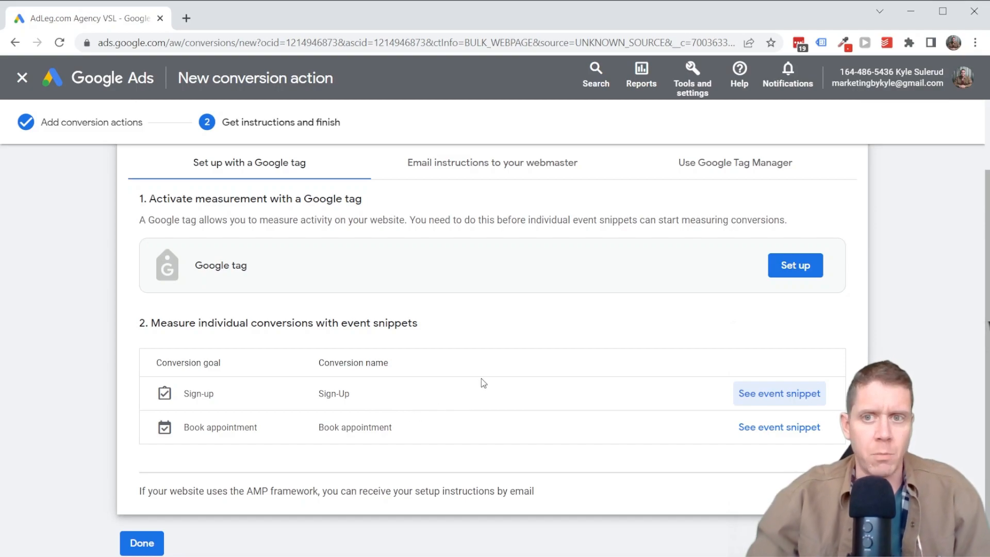
- Finish the conversion action setup and look over the resulting conversions summary
scroll(516, 387, down, 1)
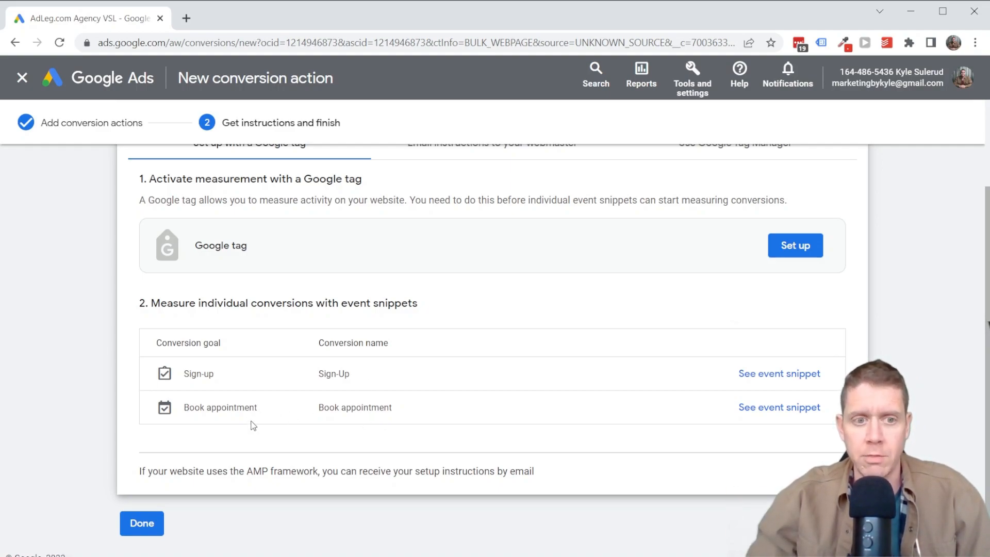
click(143, 524)
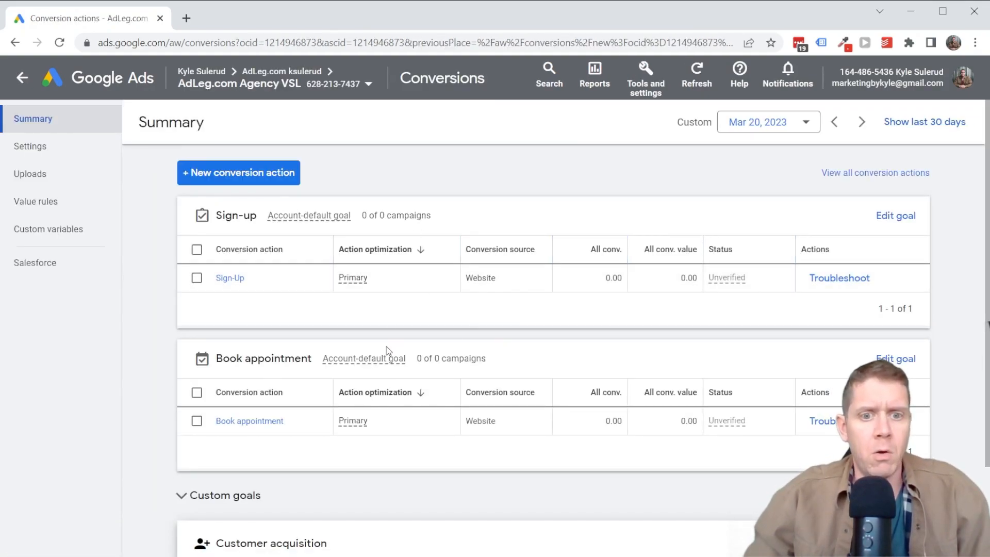
scroll(450, 311, down, 3)
scroll(480, 303, up, 3)
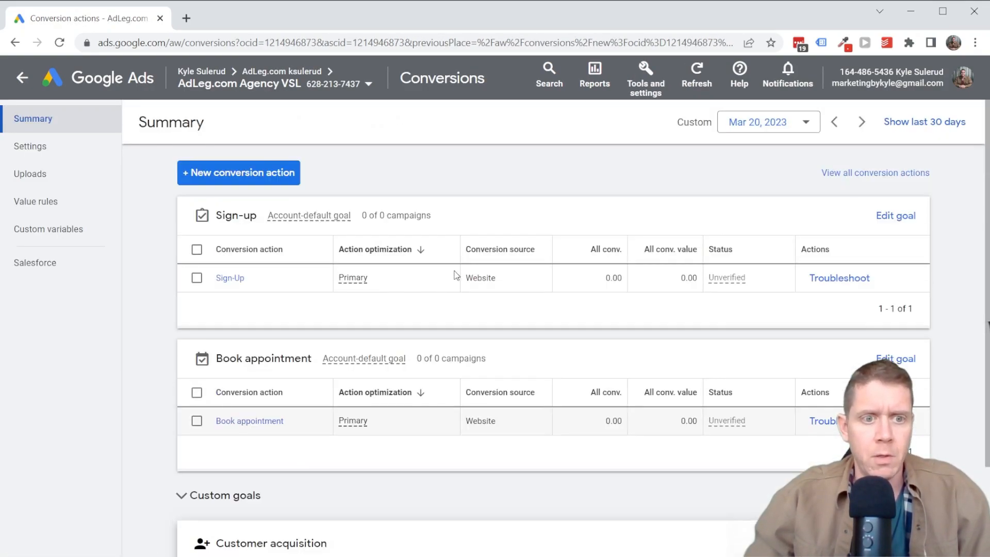
- Open the Sign-Up conversion action's details and show the tag setup instructions for installing the tag yourself
click(233, 280)
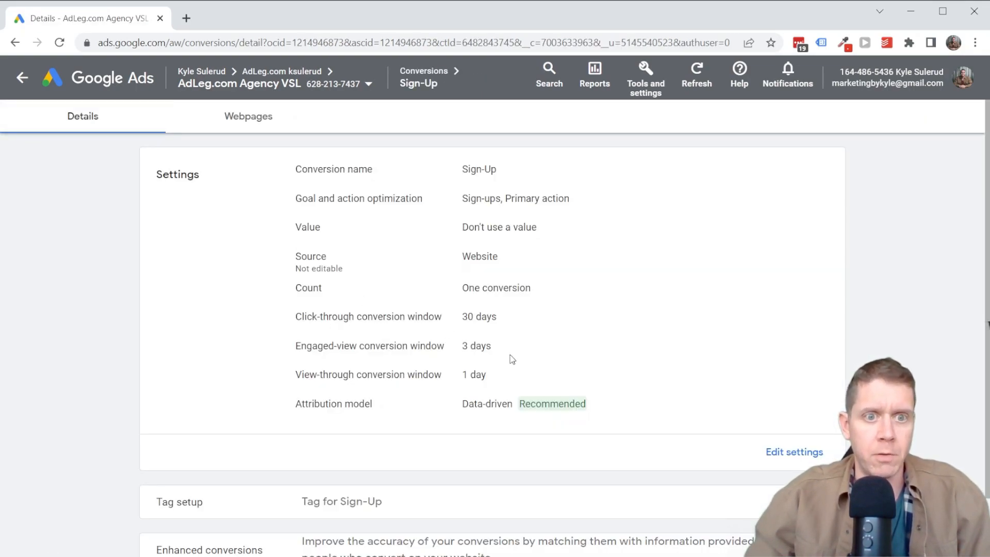
scroll(570, 244, down, 2)
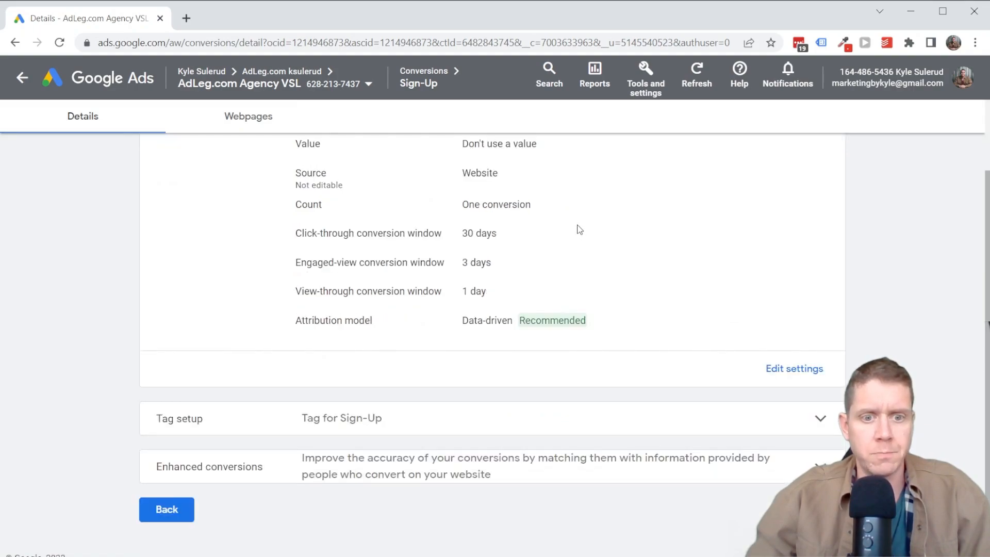
click(768, 429)
click(371, 340)
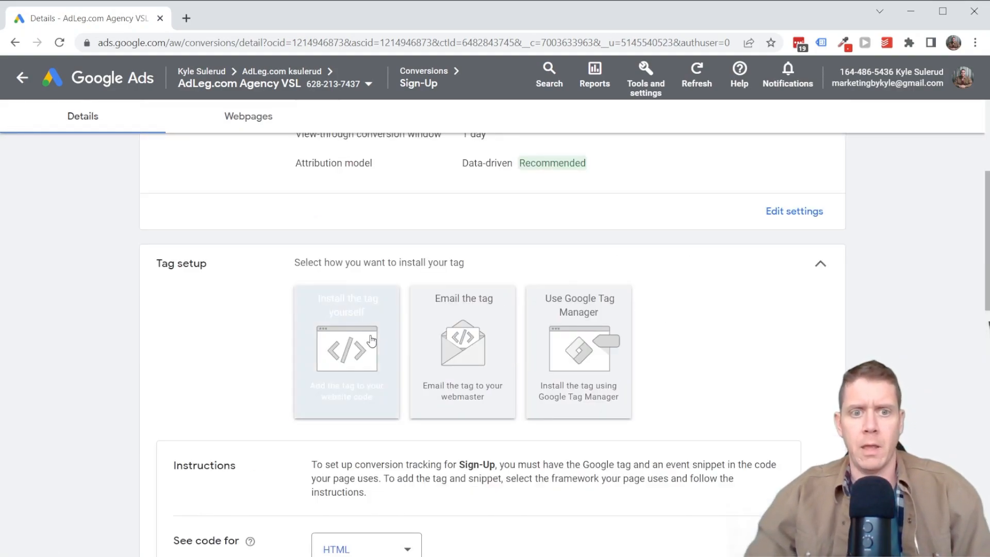
scroll(592, 290, down, 10)
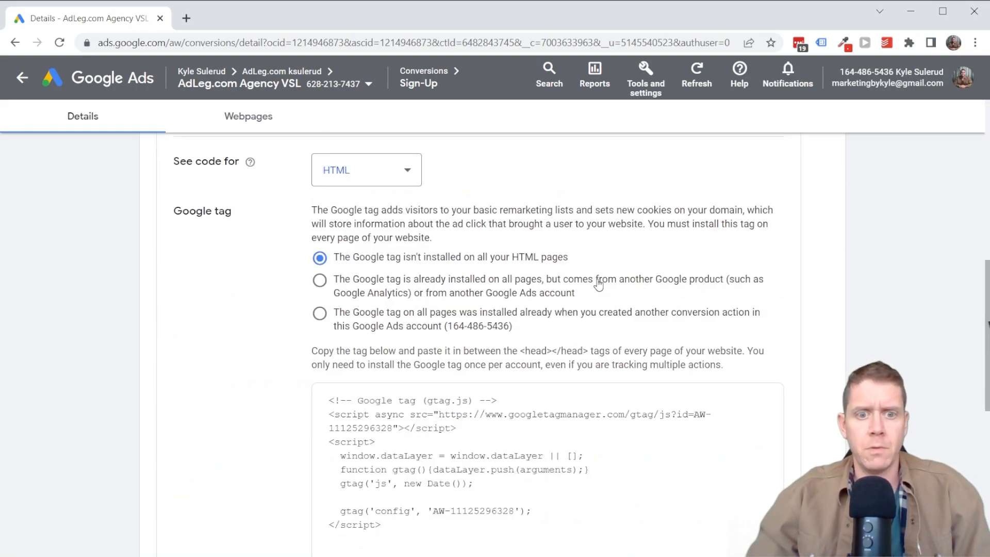
- Examine the Google tag installation options for HTML pages and highlight the full Google tag code
drag(389, 504, 325, 444)
scroll(419, 430, up, 3)
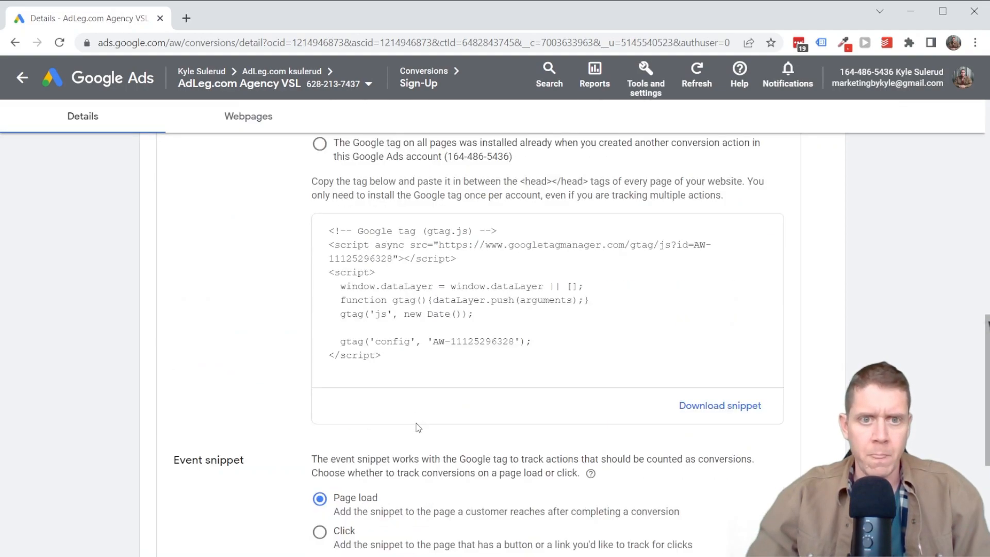
click(356, 265)
scroll(388, 257, up, 3)
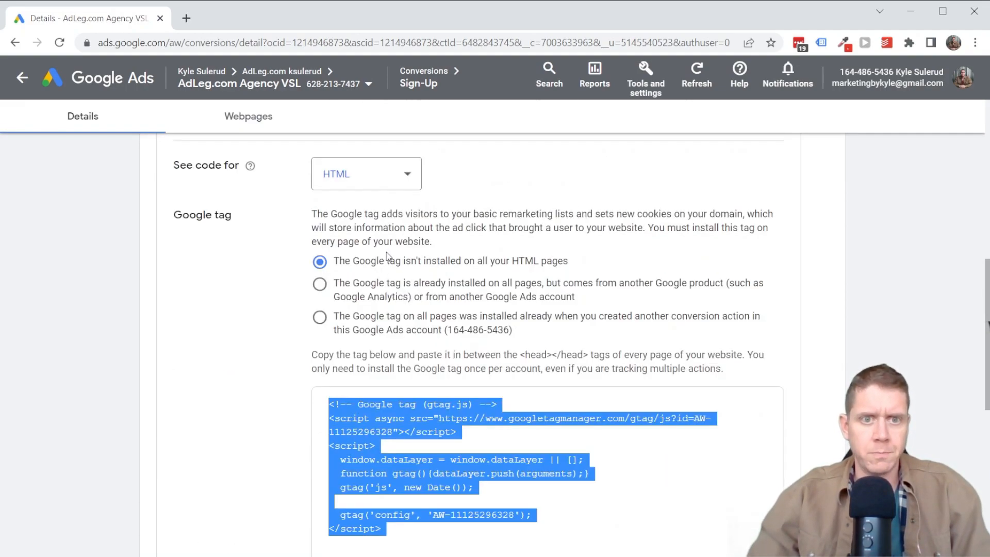
scroll(380, 389, down, 2)
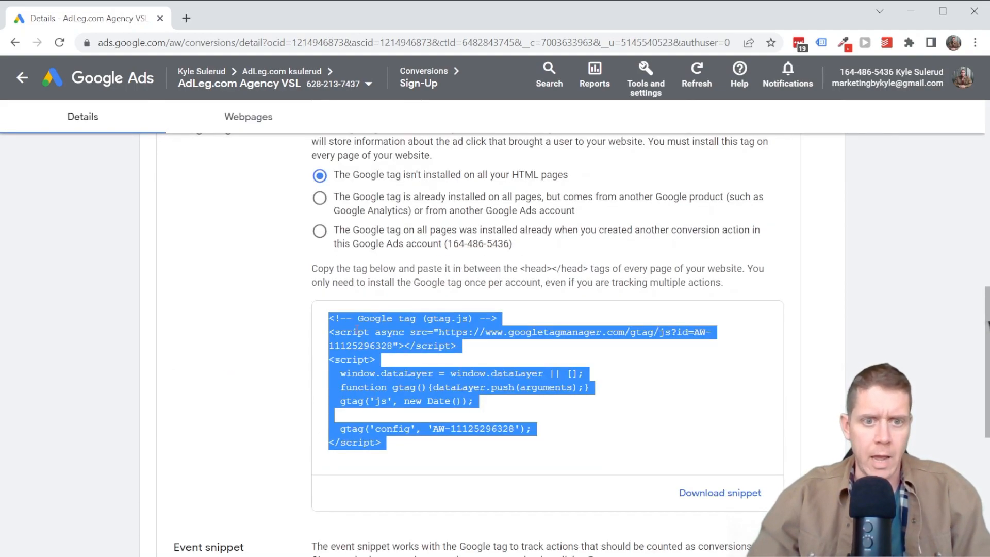
click(339, 317)
drag(329, 318, 403, 442)
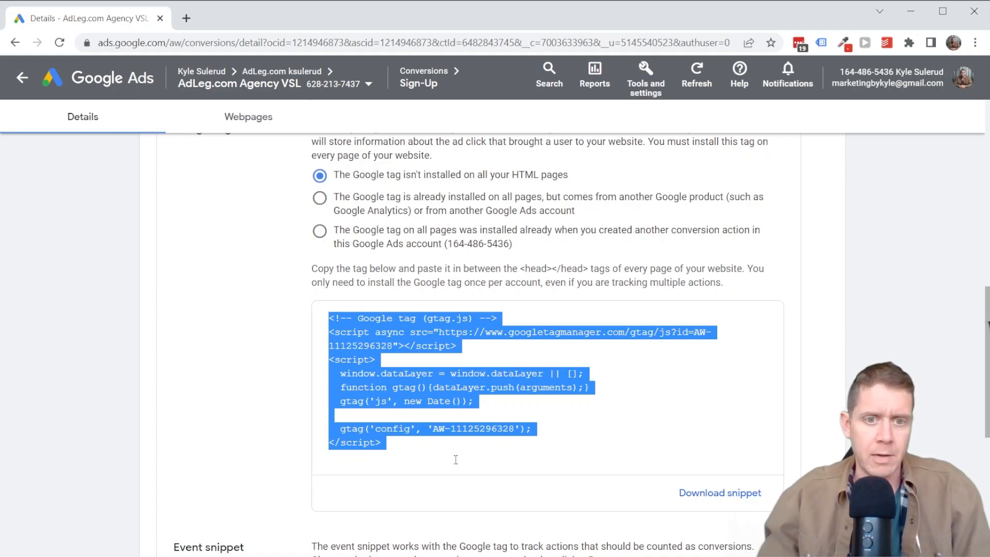
click(335, 316)
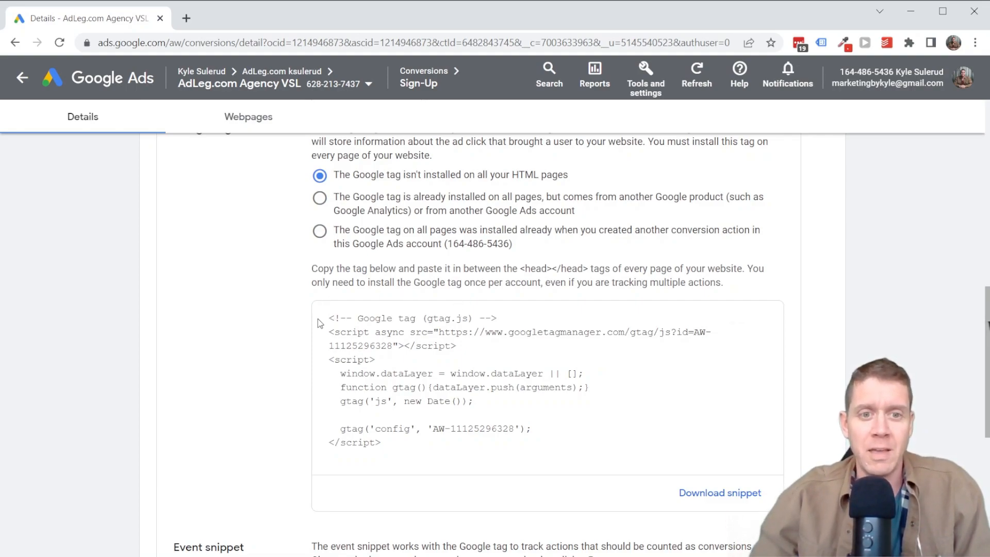
- Review the Sign-Up event snippet section below the Google tag code and return to the conversions summary
scroll(433, 348, down, 2)
scroll(417, 330, up, 2)
scroll(403, 290, down, 1)
scroll(402, 289, down, 2)
scroll(388, 242, up, 3)
scroll(356, 270, down, 3)
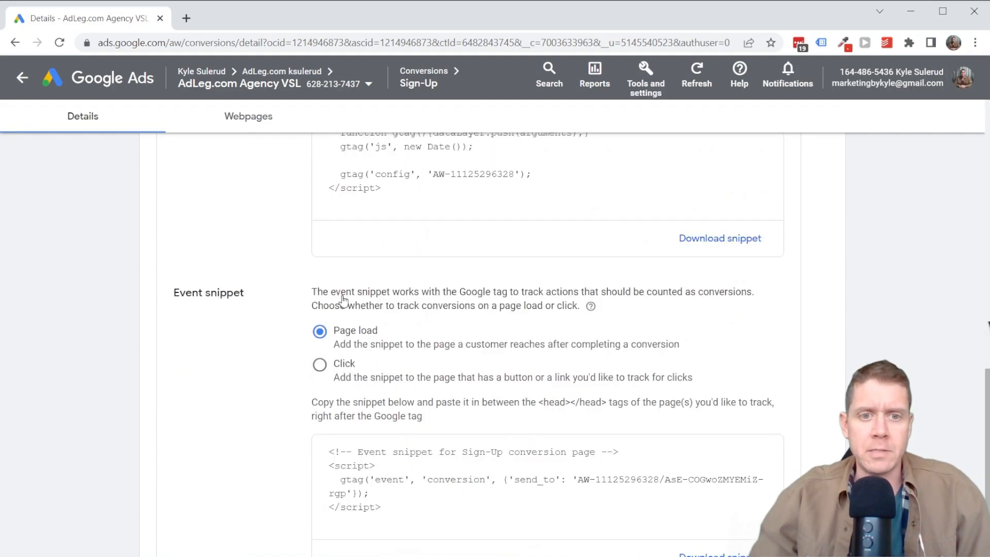
scroll(344, 300, down, 3)
click(183, 511)
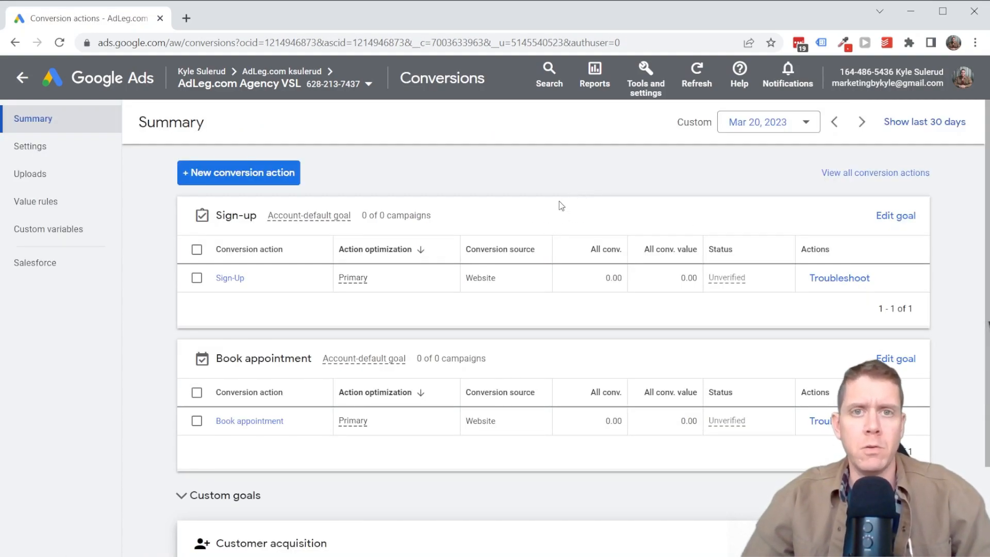
- Create a custom goal named "VSL Funnel" that includes both the Book appointment and Sign-Up conversion actions
scroll(559, 201, down, 2)
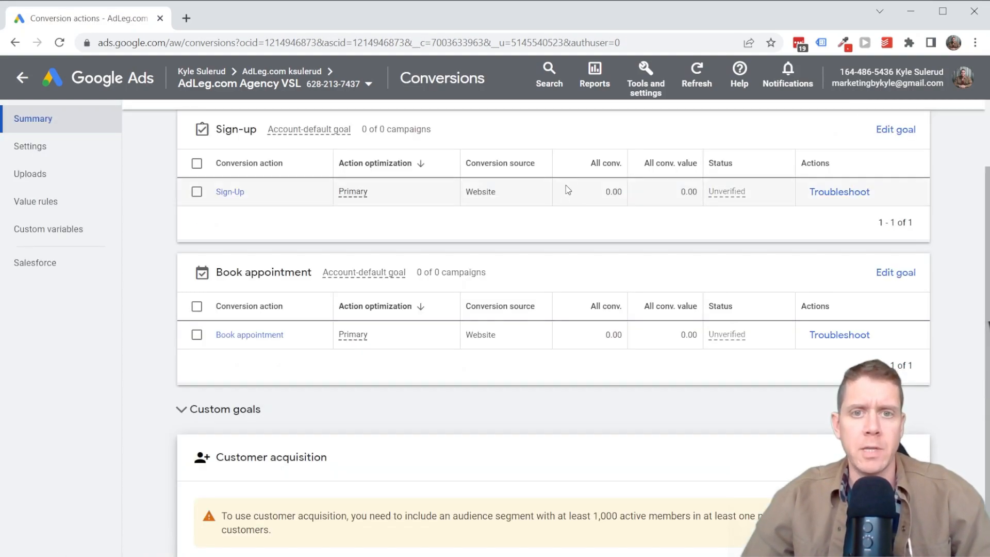
click(242, 414)
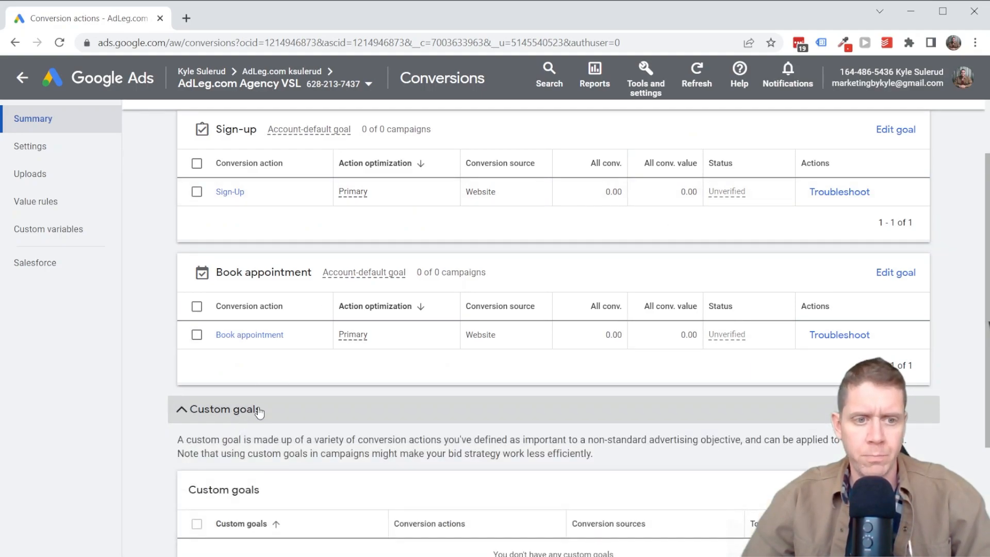
scroll(394, 364, down, 2)
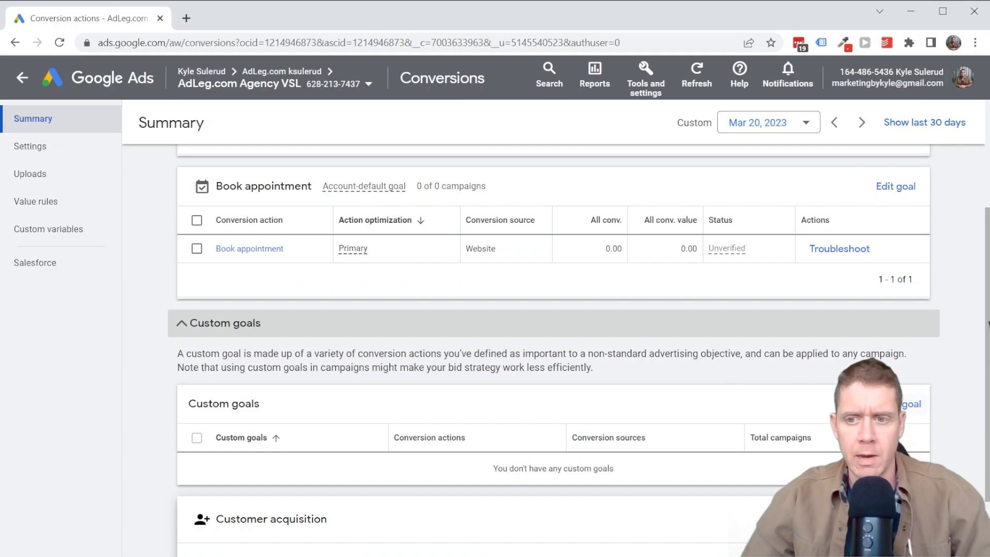
click(894, 404)
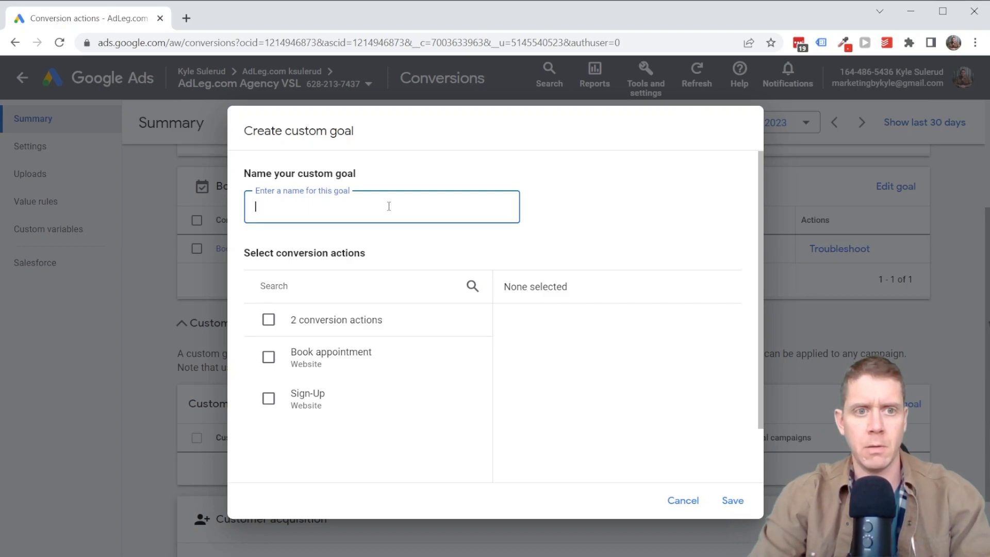
text(L Funnel)
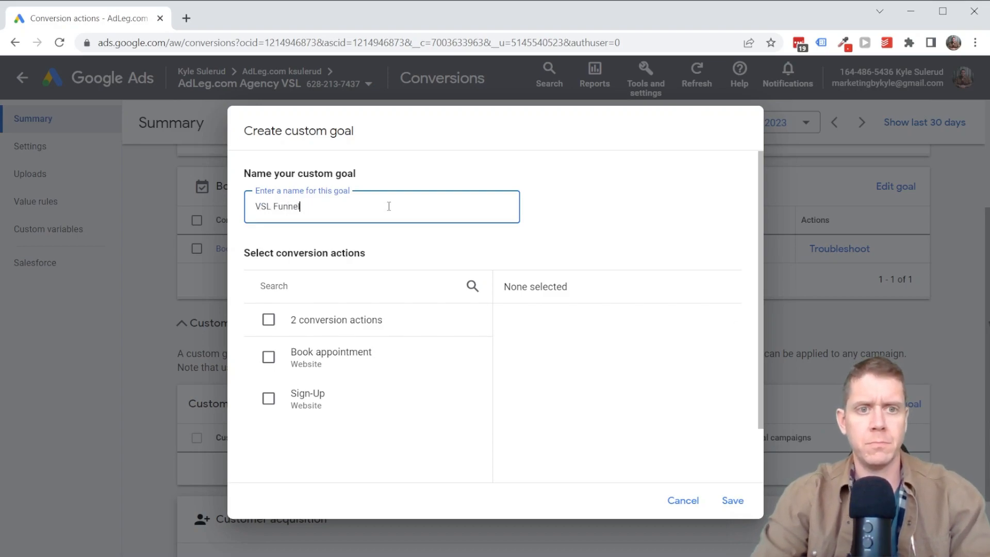
click(267, 318)
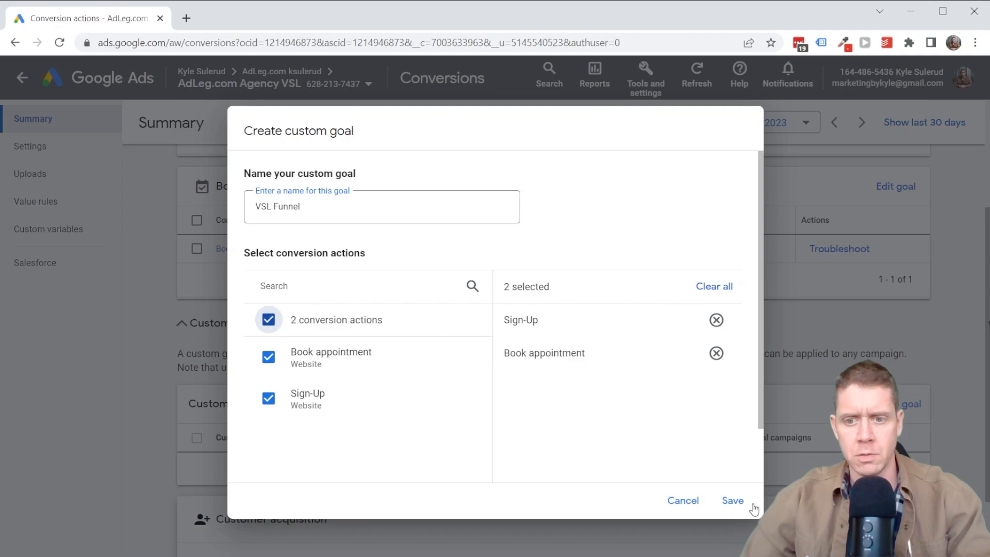
click(733, 501)
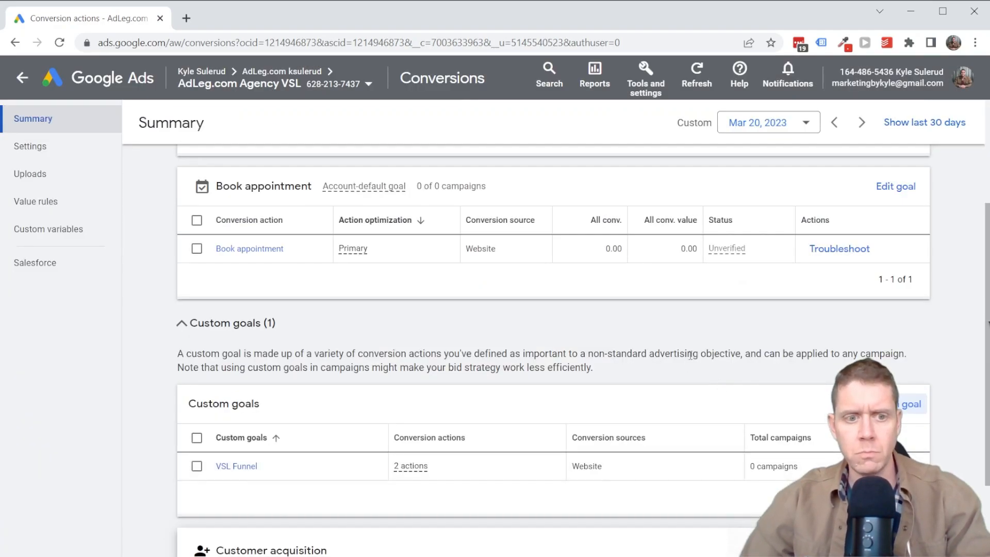
scroll(693, 346, down, 3)
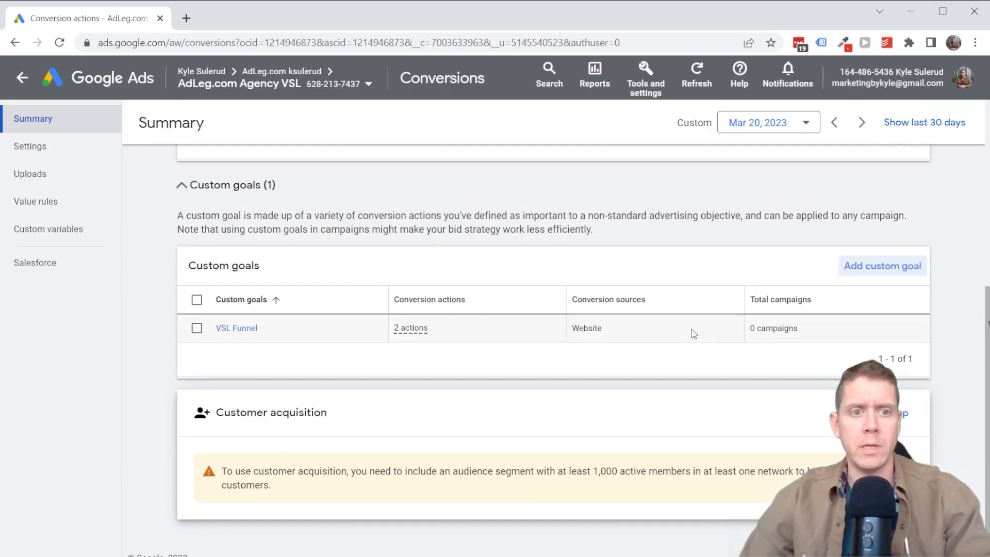
- Leave the conversions summary and start a new campaign with the Leads objective
scroll(714, 313, up, 6)
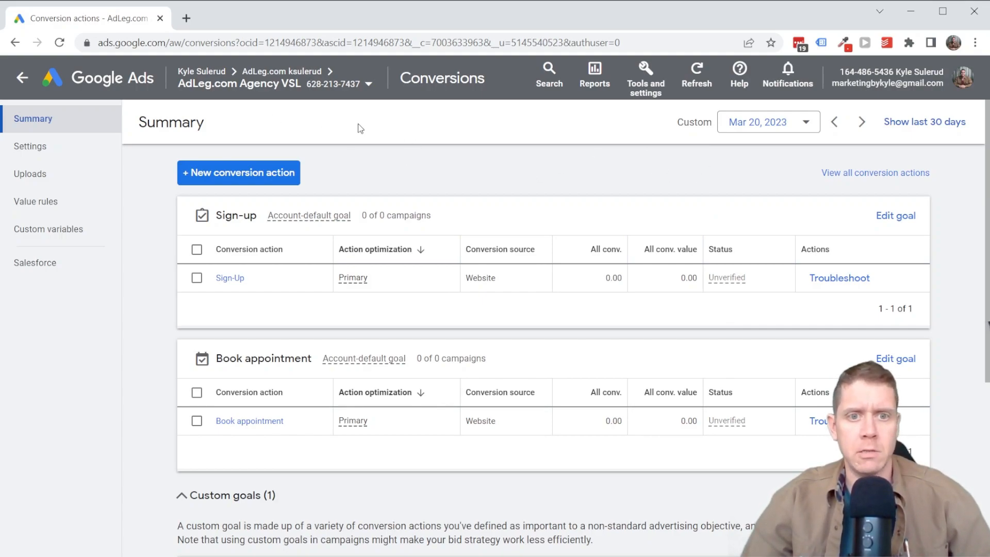
click(22, 80)
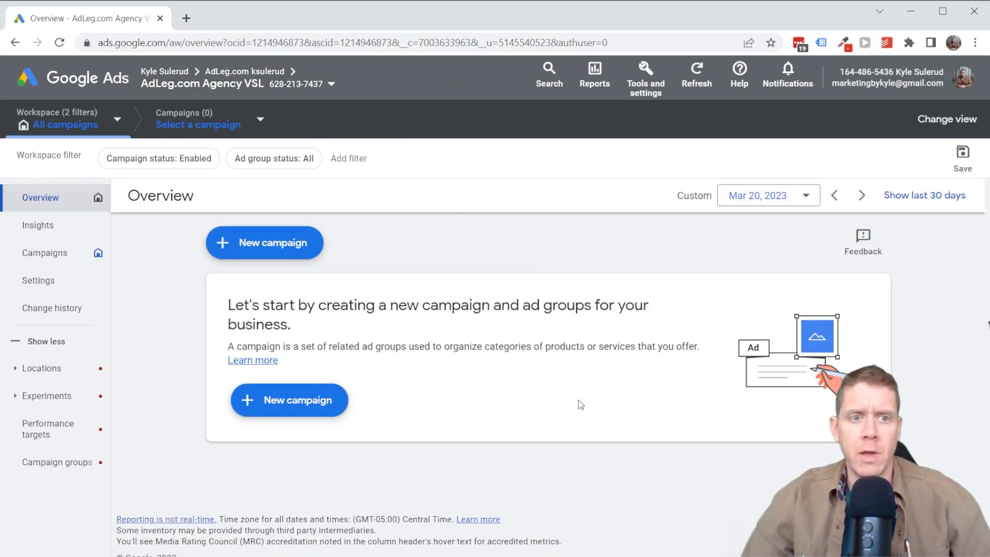
click(310, 406)
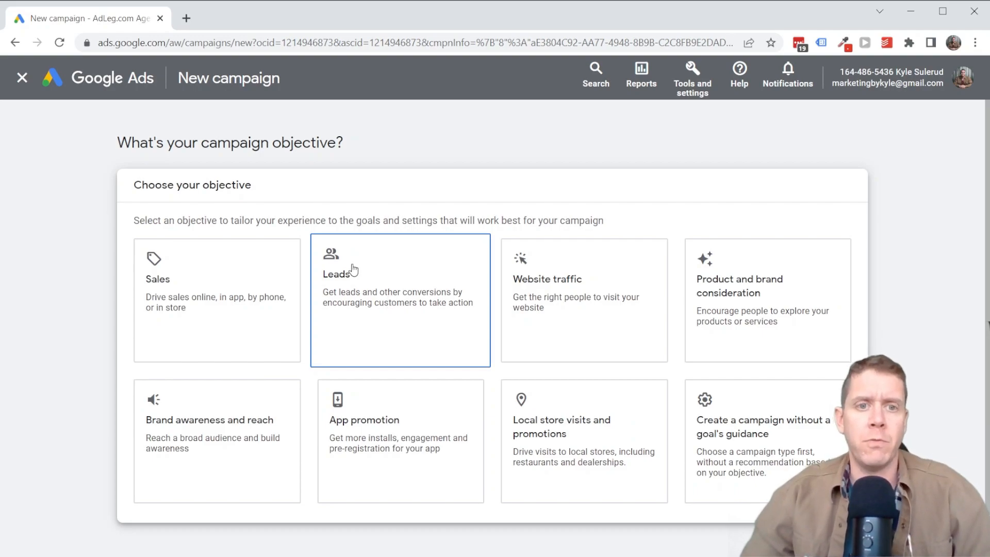
click(356, 279)
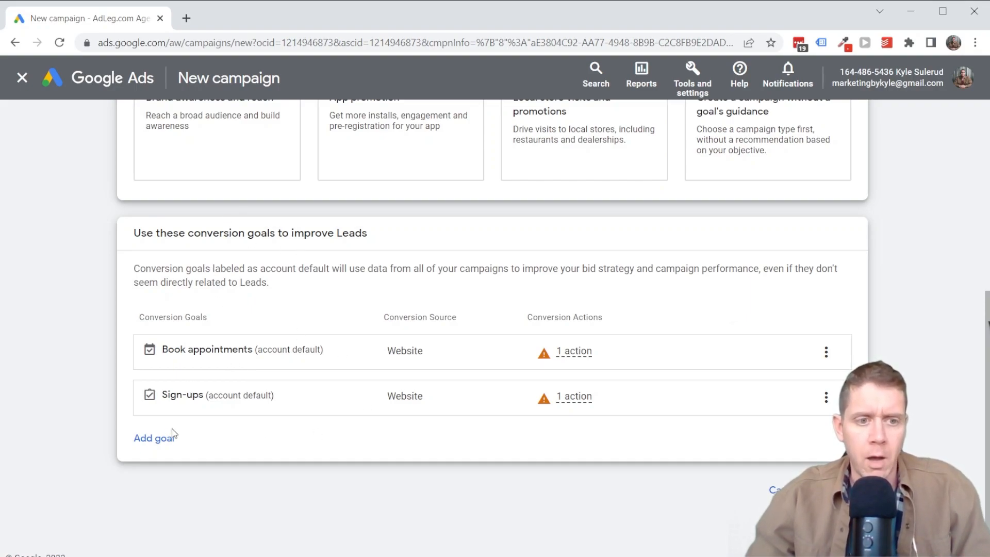
- Add the VSL Funnel custom goal to the campaign's conversion goals and view its conversion actions
click(160, 449)
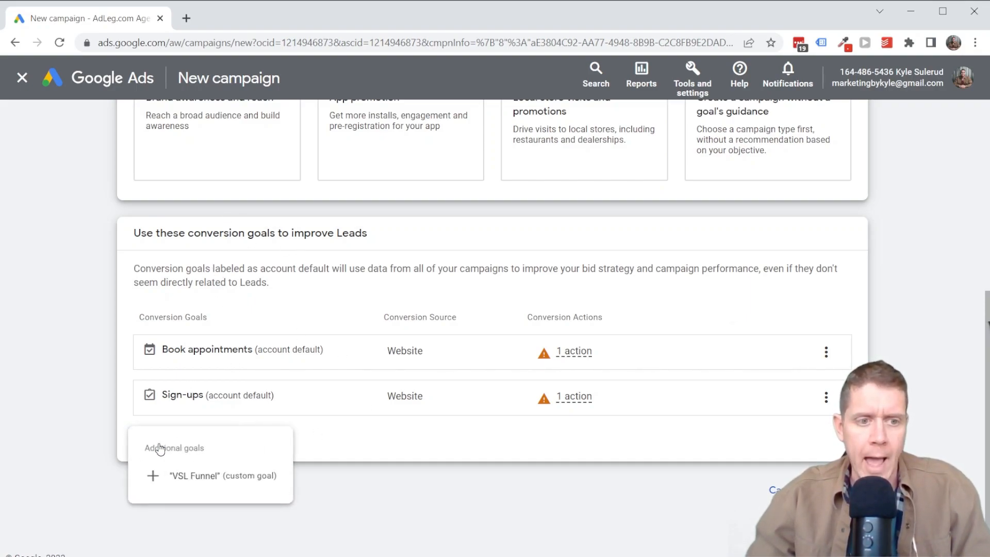
click(199, 484)
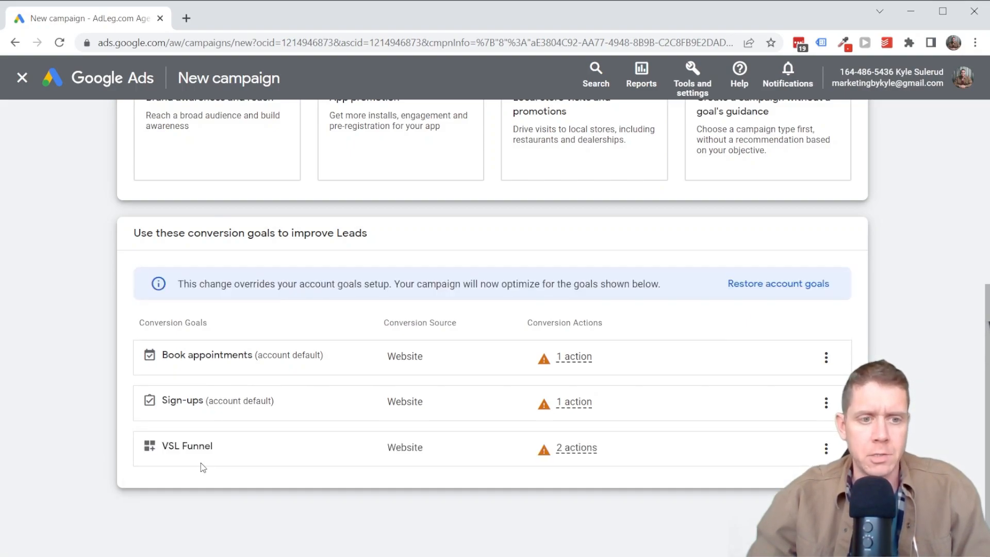
click(576, 448)
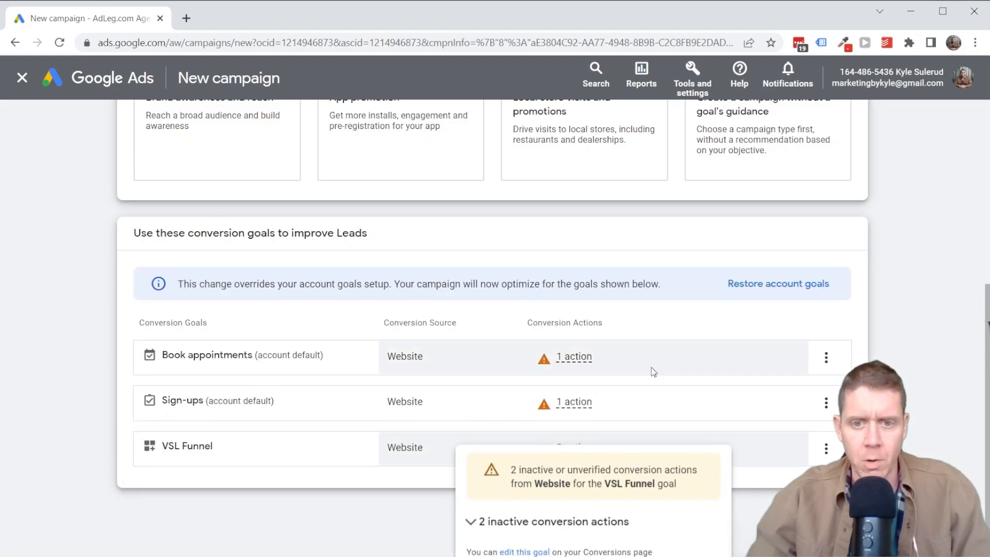
- Remove the account-default Book appointments and Sign-ups goals from the campaign, leaving only the VSL Funnel goal
click(826, 358)
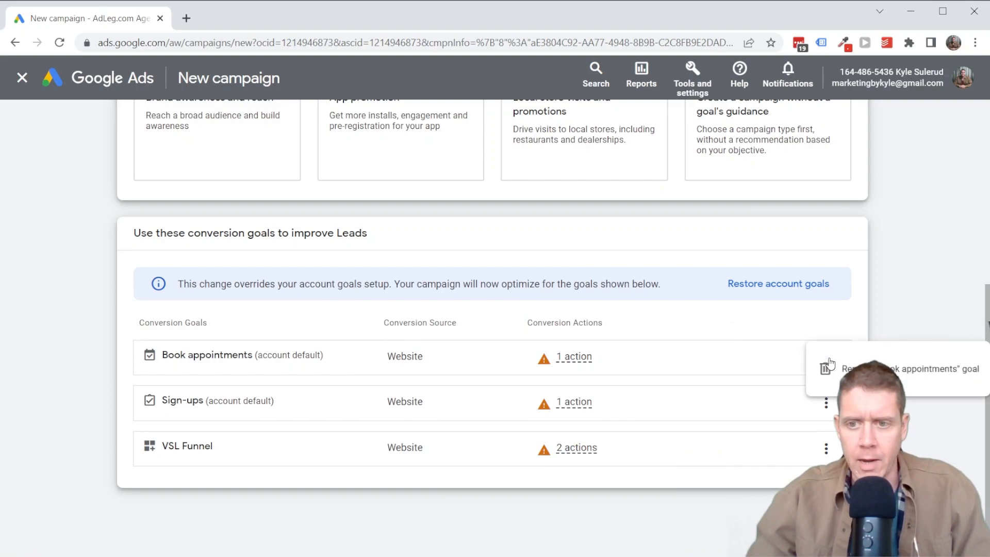
click(848, 368)
click(629, 354)
click(827, 378)
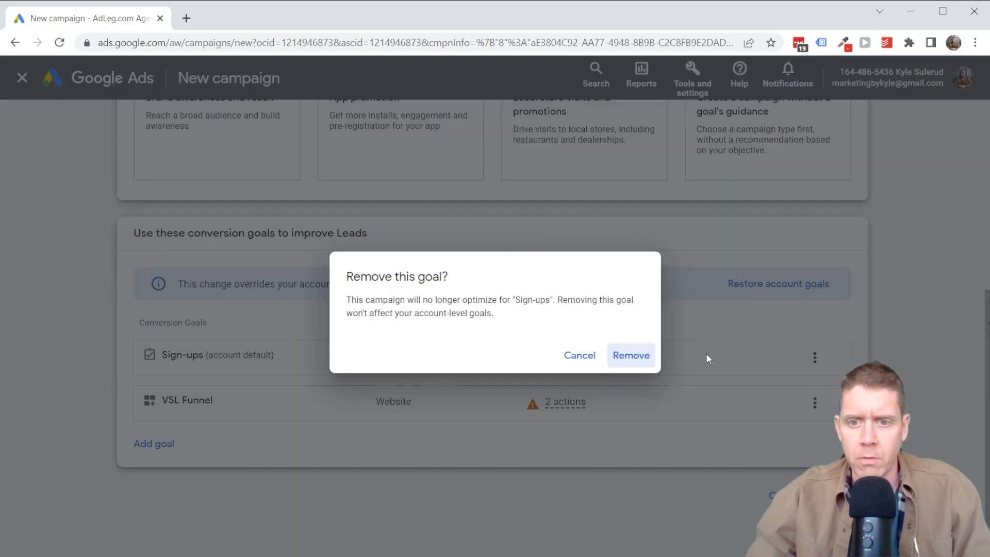
click(639, 361)
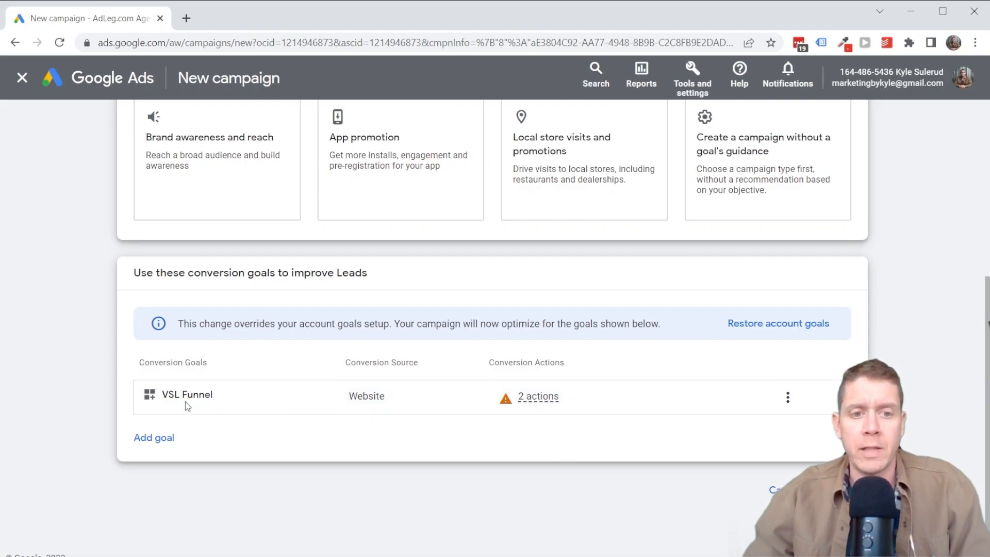
mouse_move(538, 398)
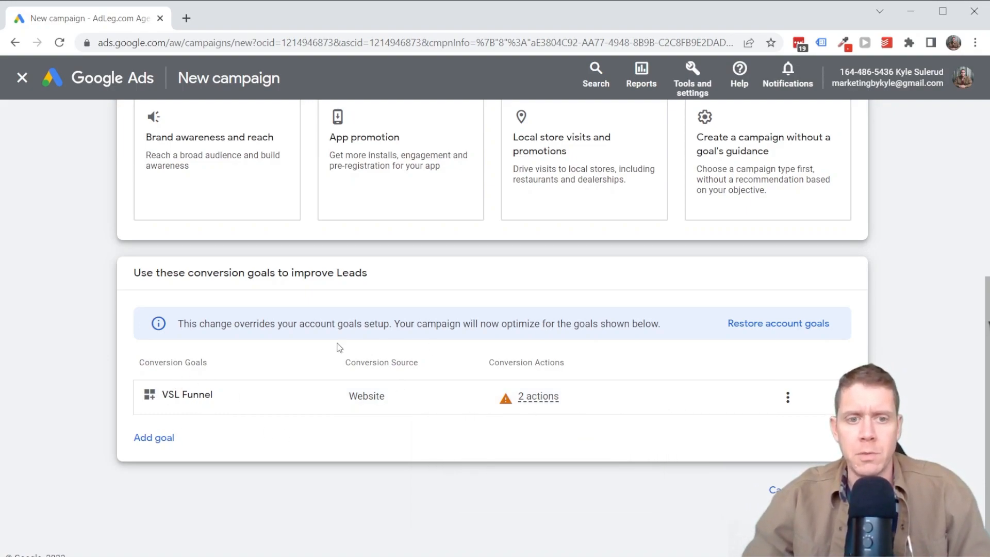
- Continue with the chosen conversion goal and select Video as the campaign type with the Drive conversions subtype
click(836, 490)
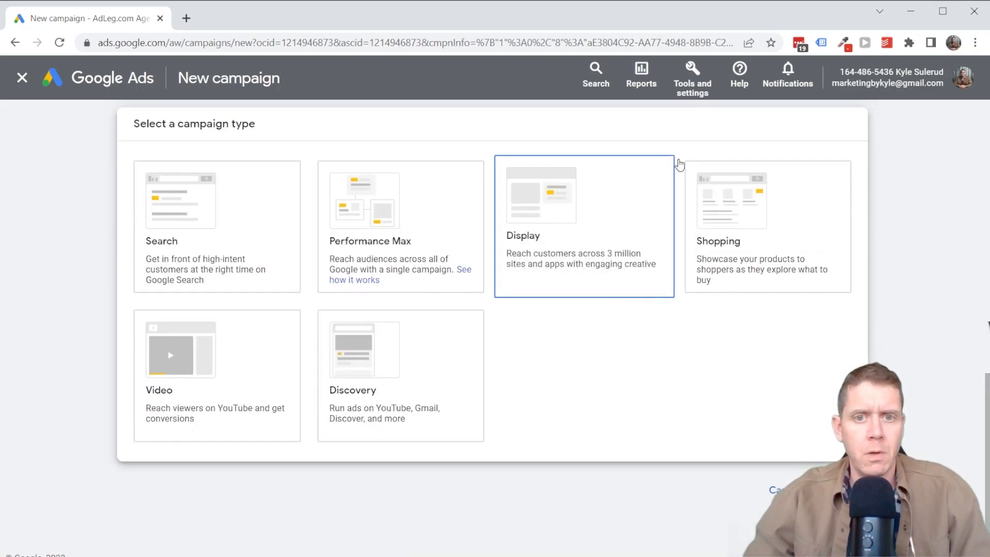
click(186, 378)
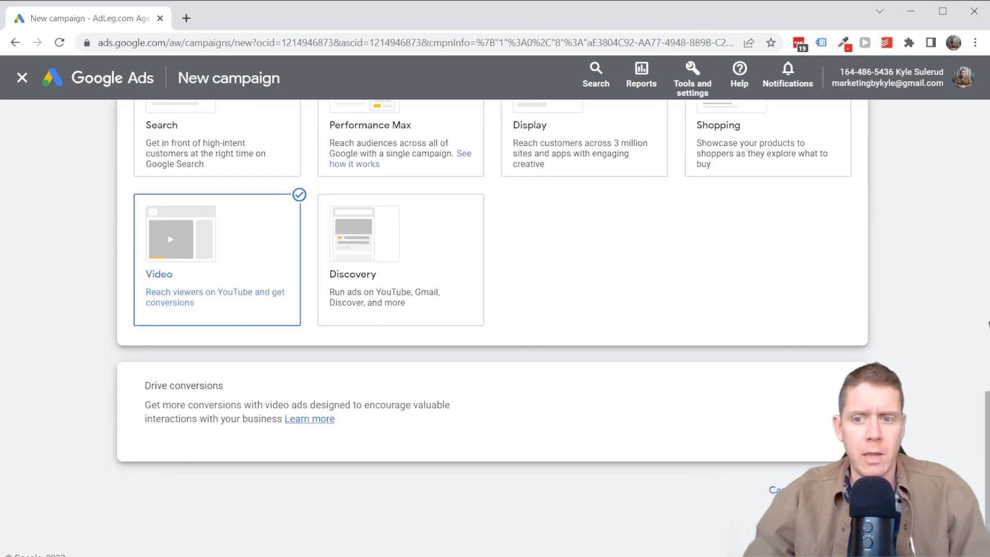
click(837, 490)
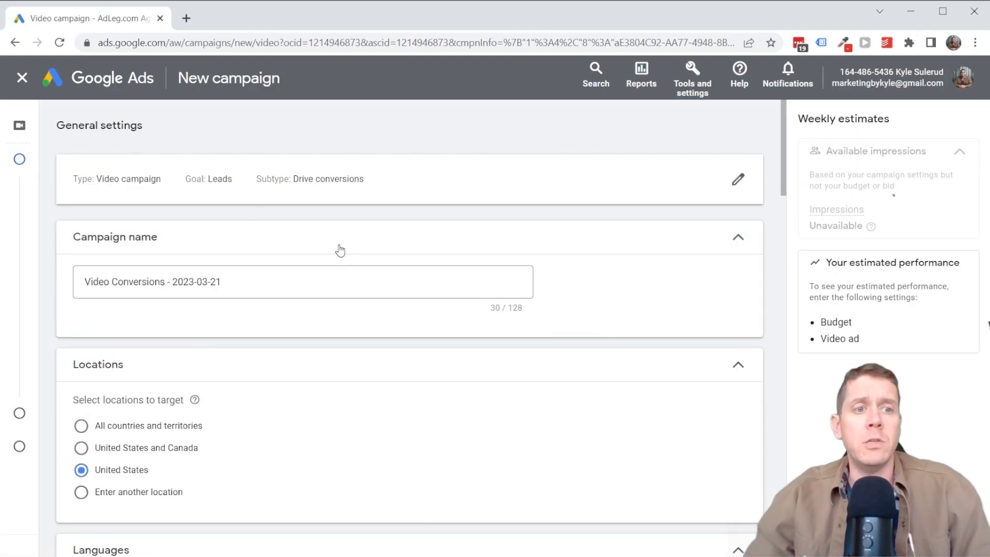
- Name the campaign "Opt-In - Agency VSL - Audience 1 - Ad S1H1"
click(246, 282)
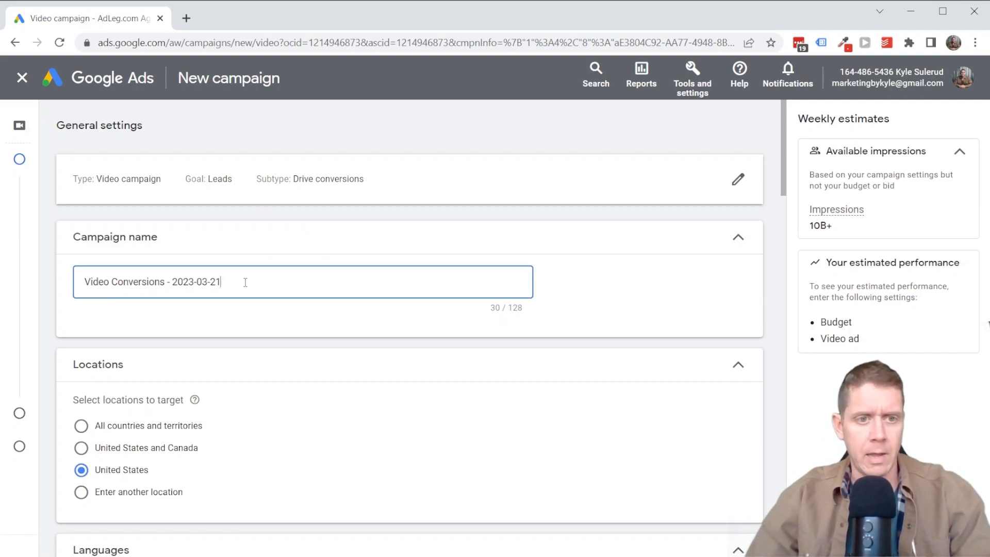
triple_click(246, 283)
text(Opt-In - Agency VSL - Audiences -)
text(Ad S1H1)
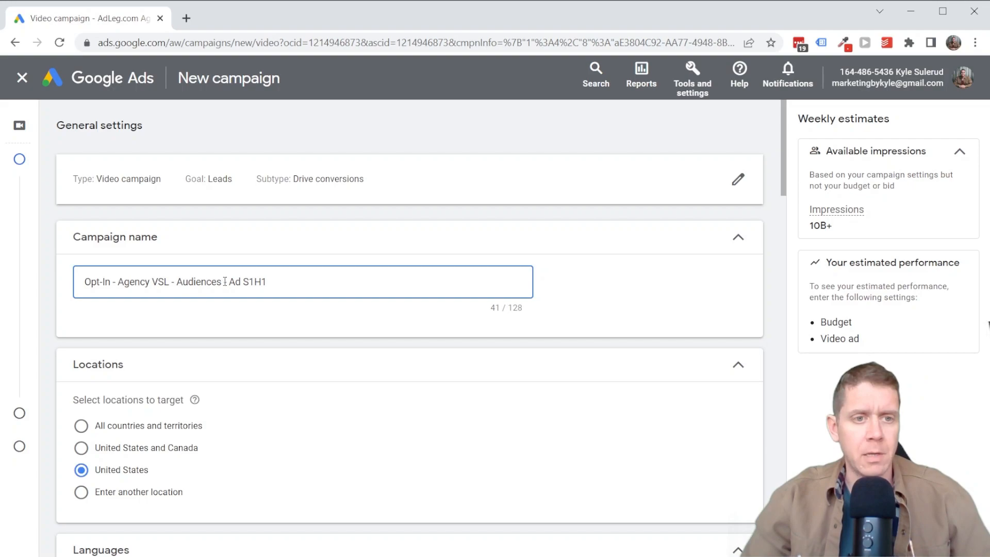
key(BackSpace)
text(1)
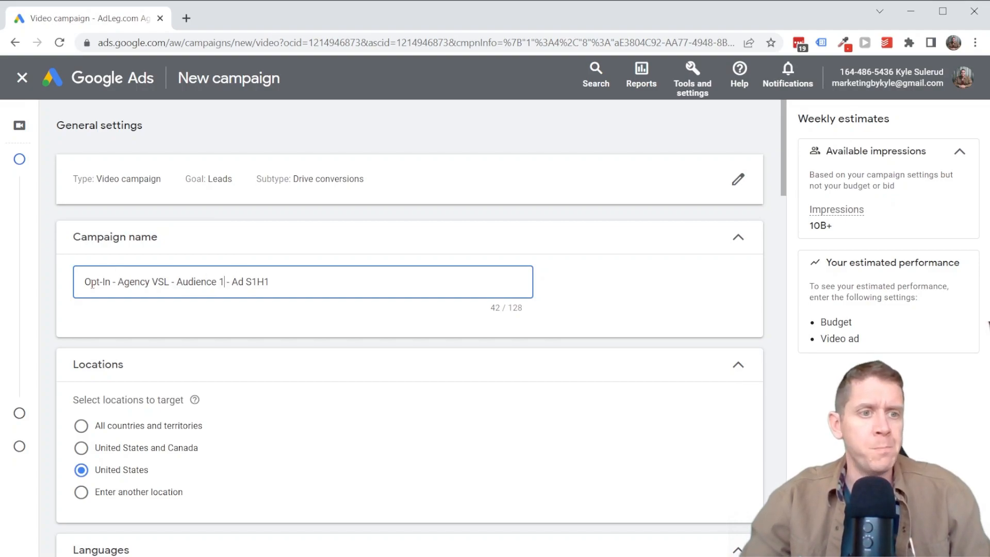
- Examine each part of the campaign name in turn: the conversion type, the funnel, the audience and the ad
drag(85, 282, 108, 281)
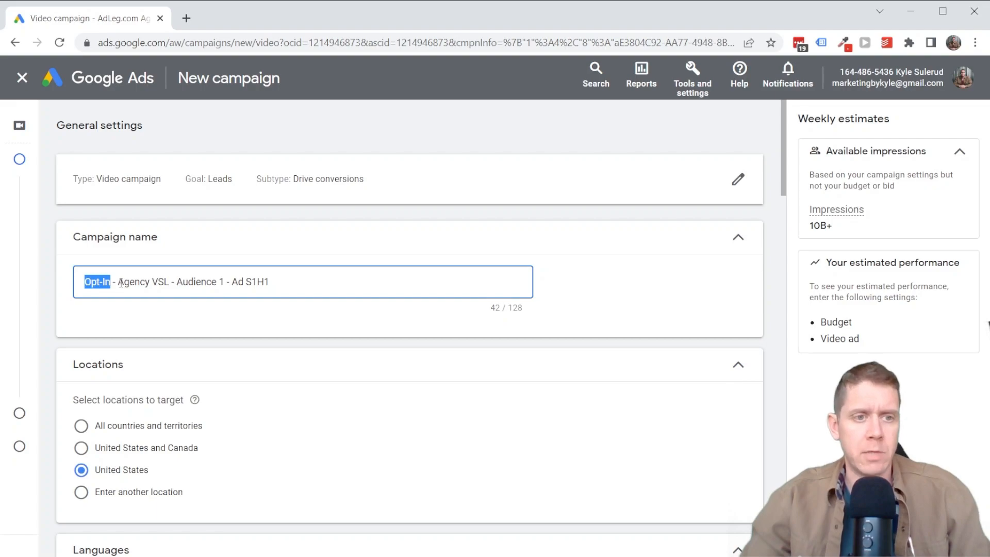
drag(118, 283, 158, 285)
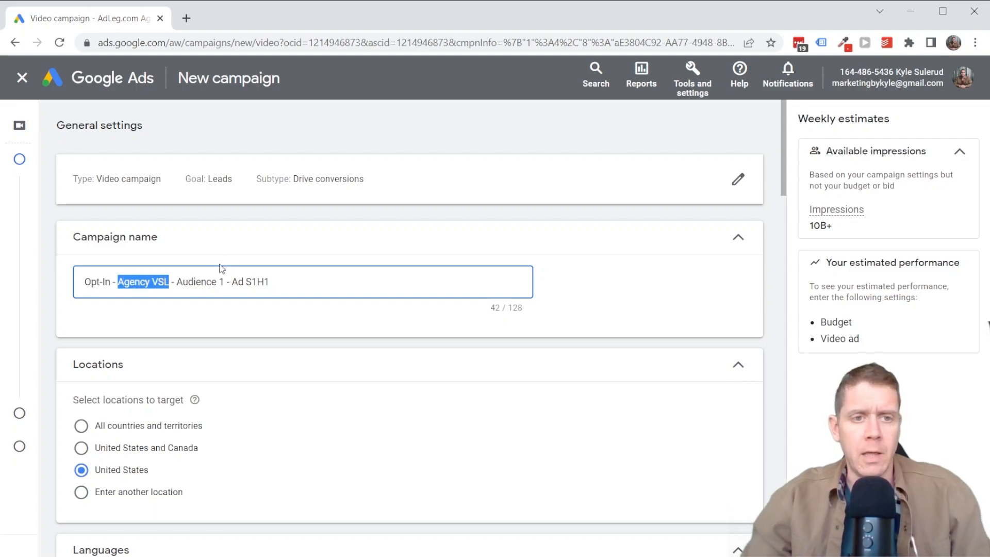
click(180, 282)
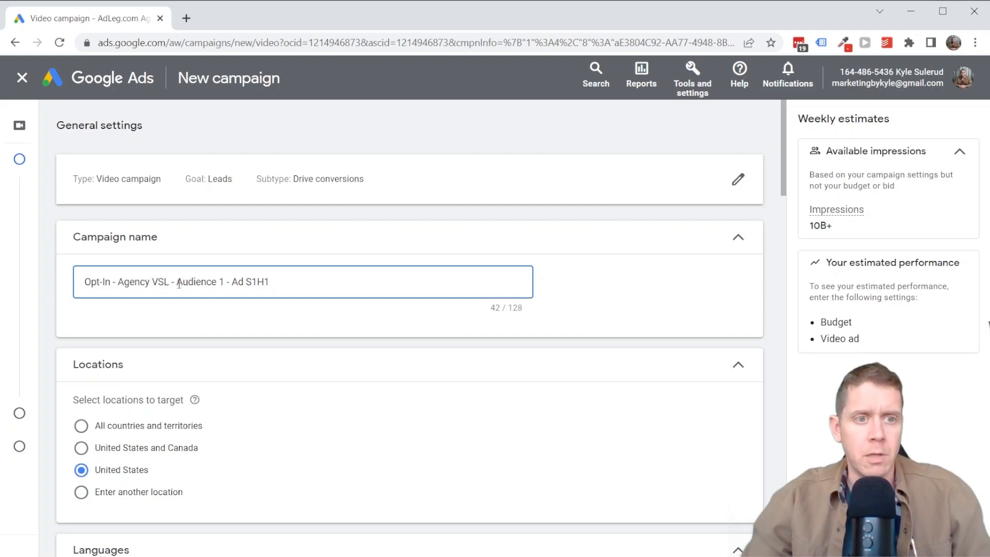
drag(178, 284, 226, 284)
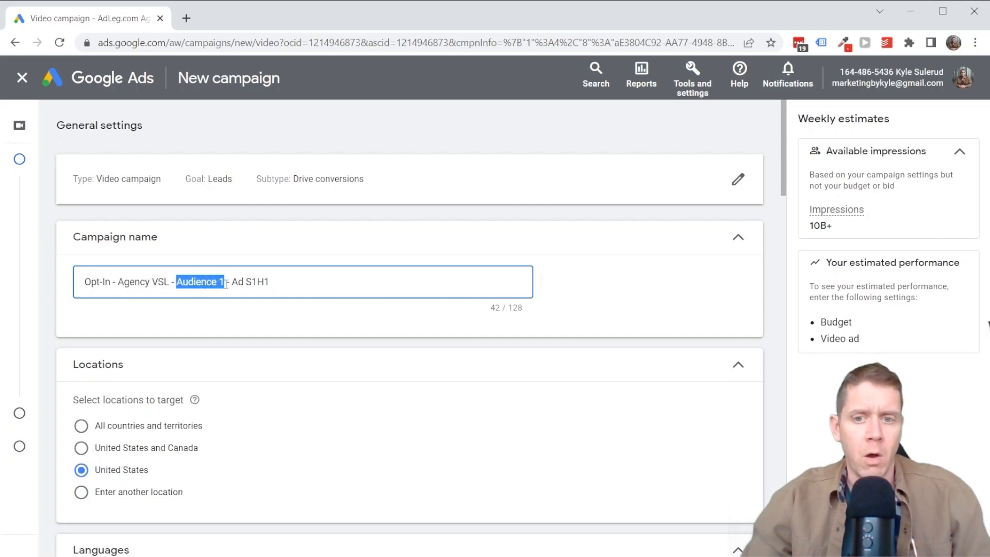
click(225, 281)
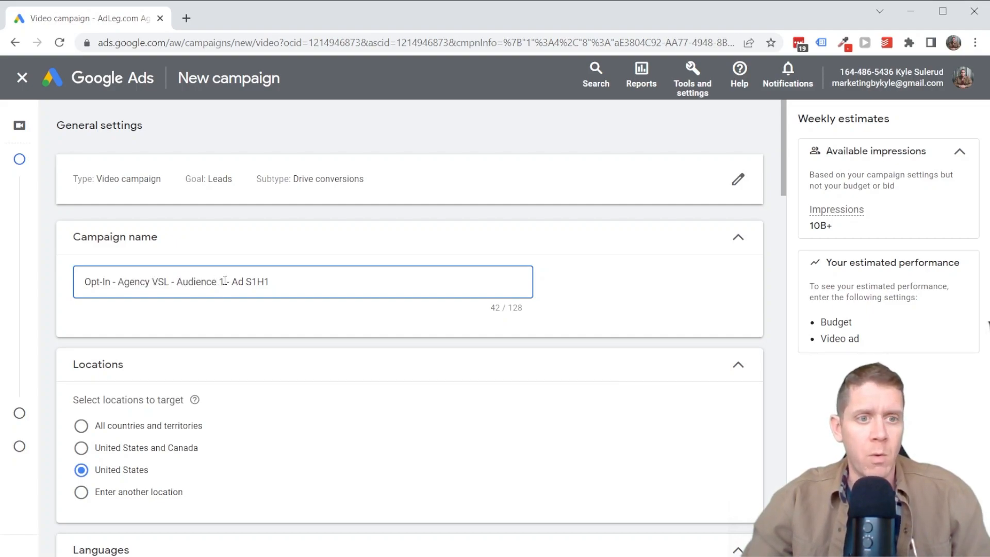
drag(222, 281, 179, 281)
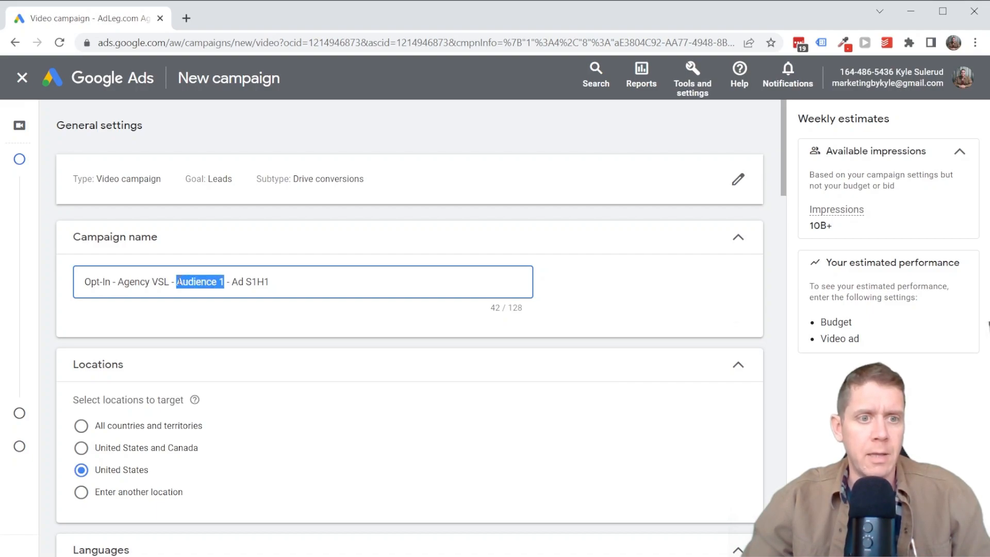
click(197, 282)
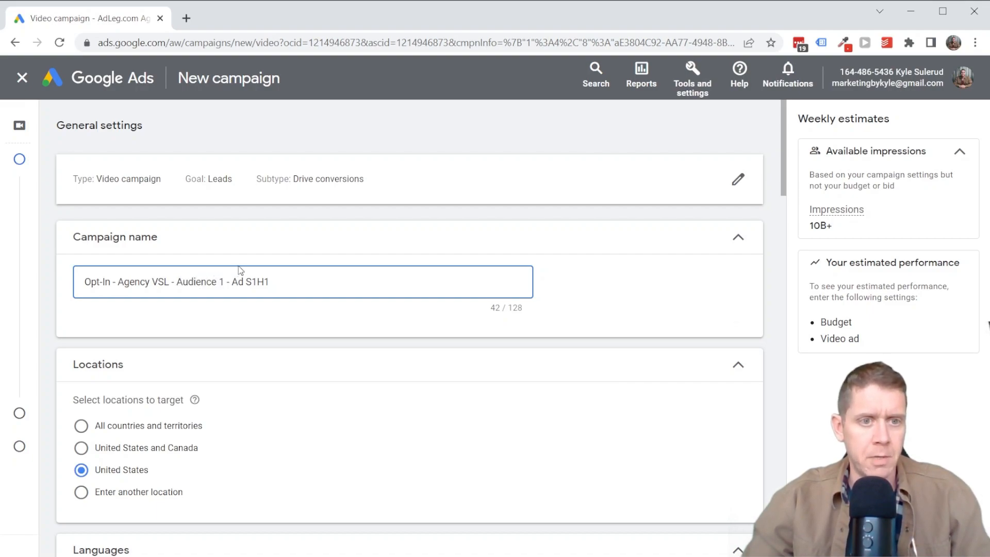
click(233, 281)
mouse_move(234, 281)
mouse_down()
mouse_move(250, 281)
mouse_move(237, 282)
mouse_up()
click(290, 280)
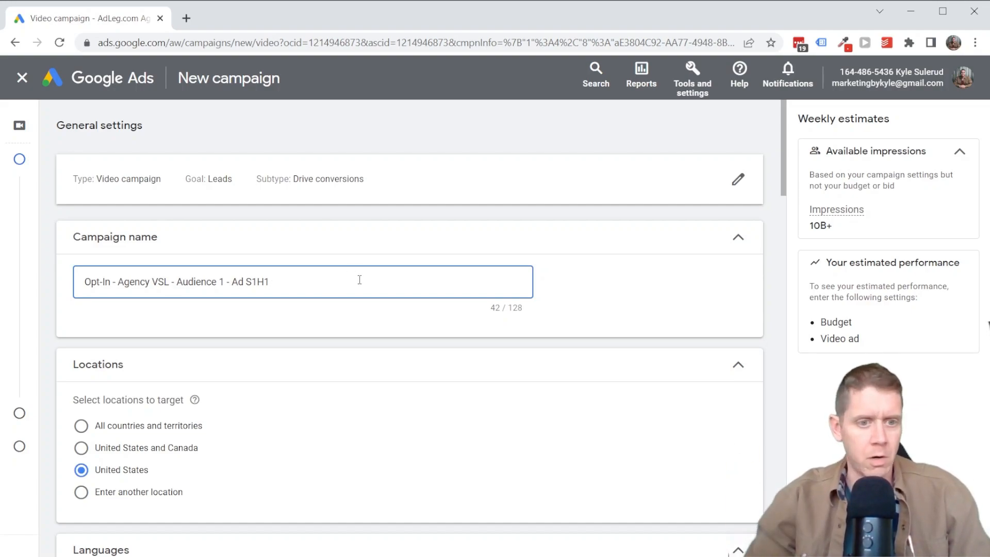
- Switch location targeting to individually entered locations and target the countries United States and Canada
scroll(300, 288, down, 3)
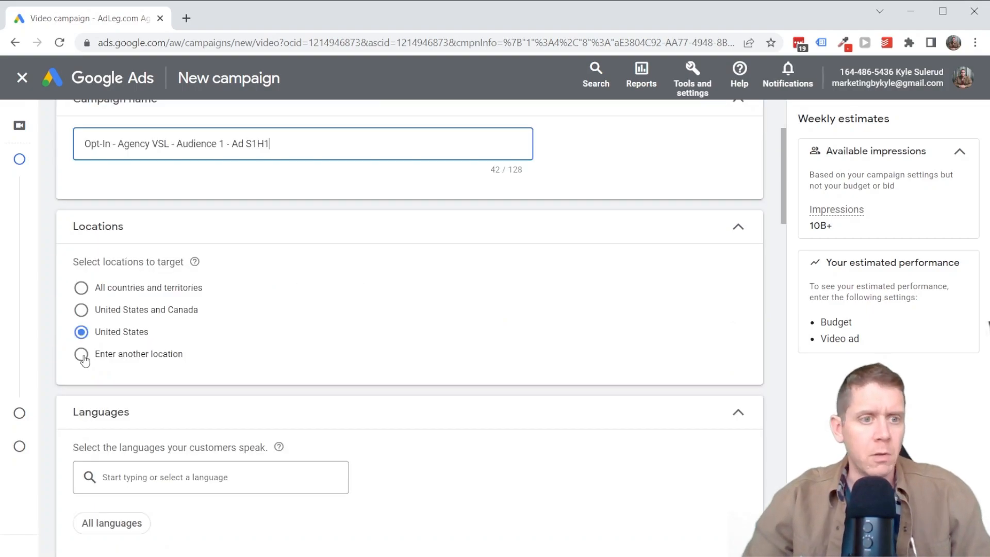
click(80, 354)
click(182, 397)
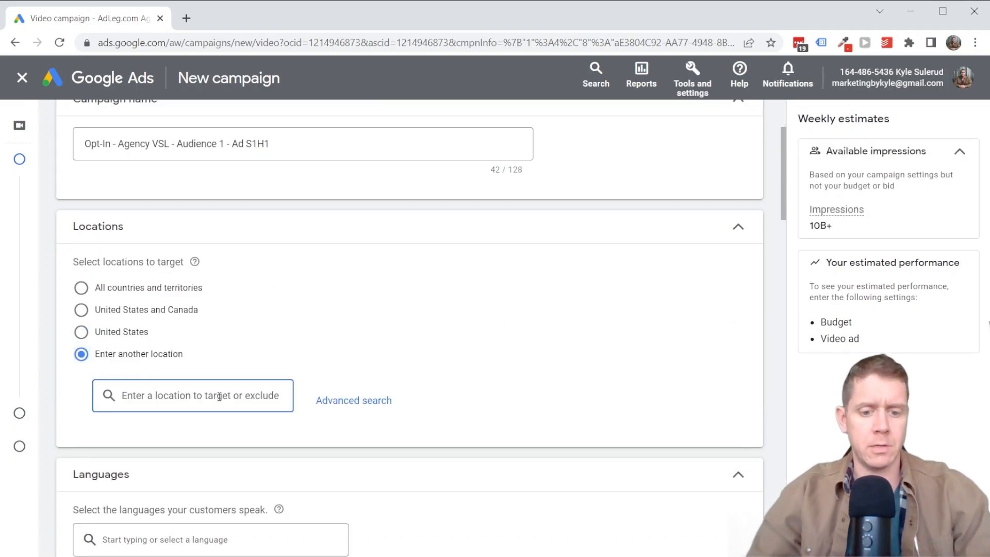
text(united)
click(419, 164)
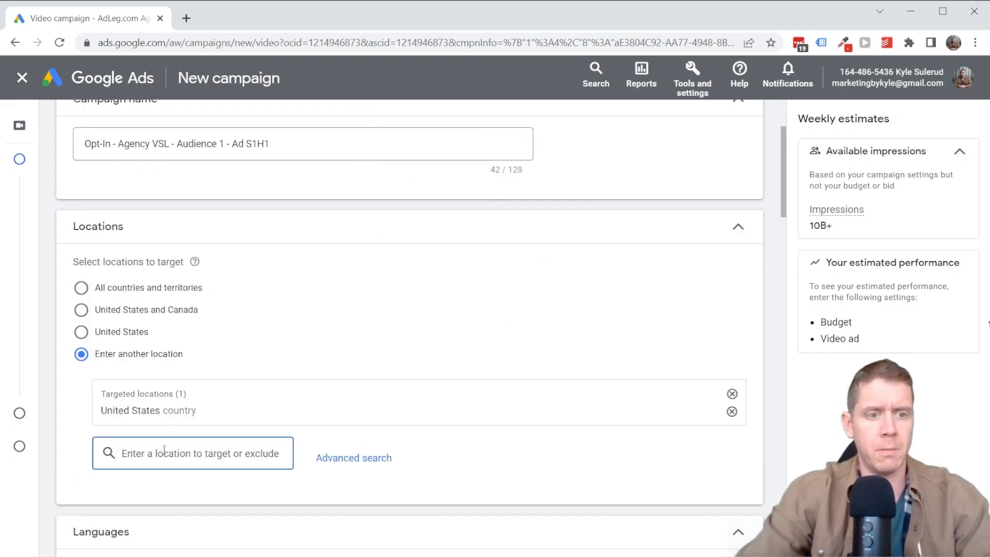
text(canada)
click(421, 225)
- Add Australia, United Kingdom and the province of Dubai, United Arab Emirates, to the targeted locations
click(153, 471)
text(austra)
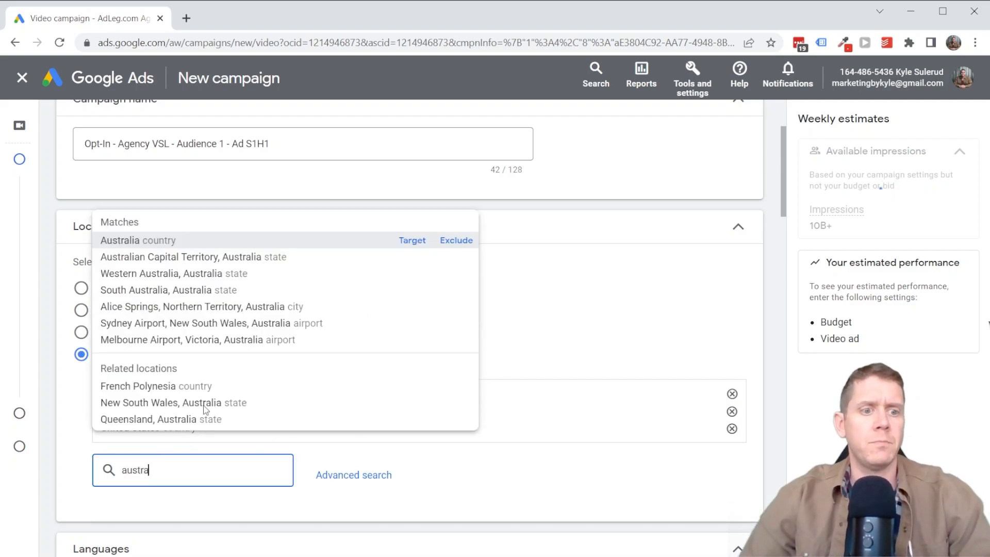
key(Return)
text(united)
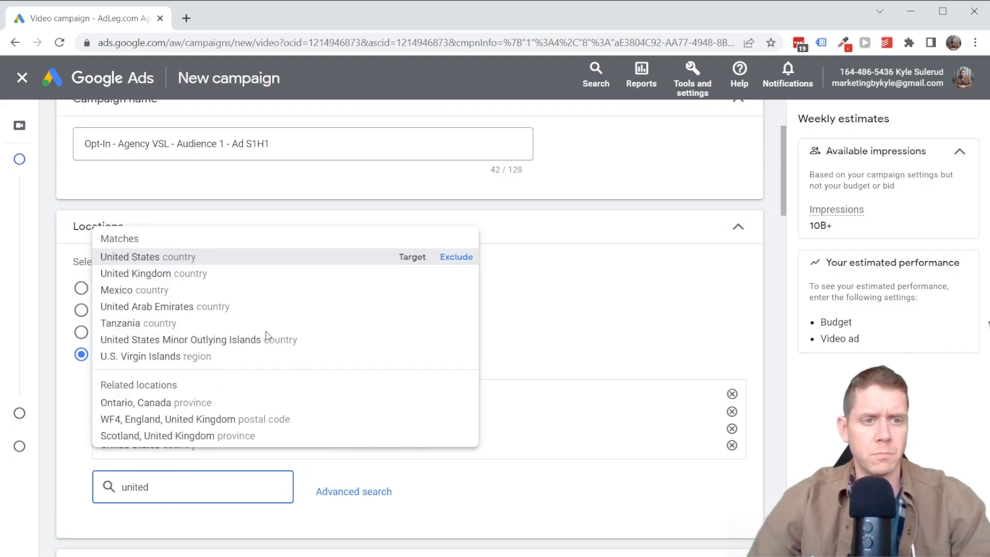
click(412, 273)
click(150, 501)
text(dub)
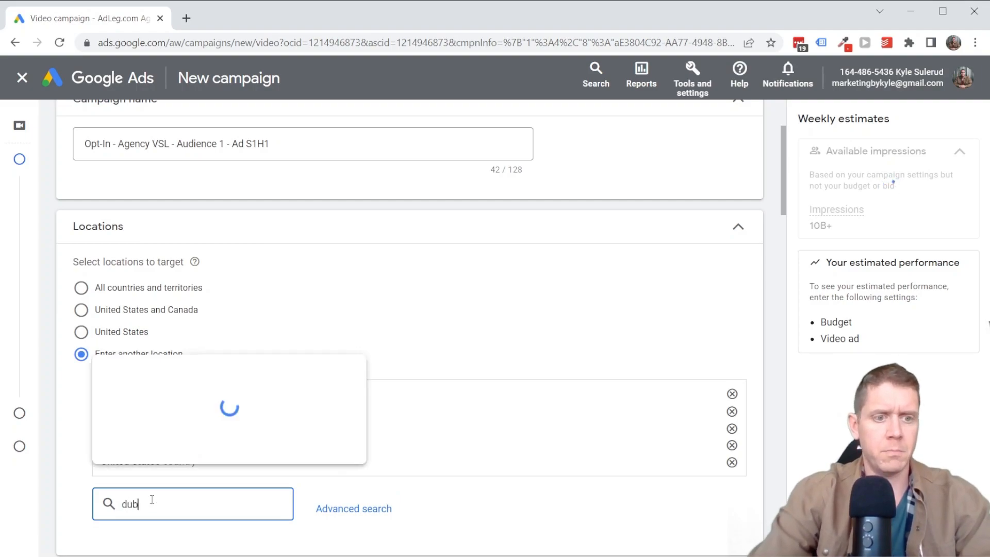
text(ai)
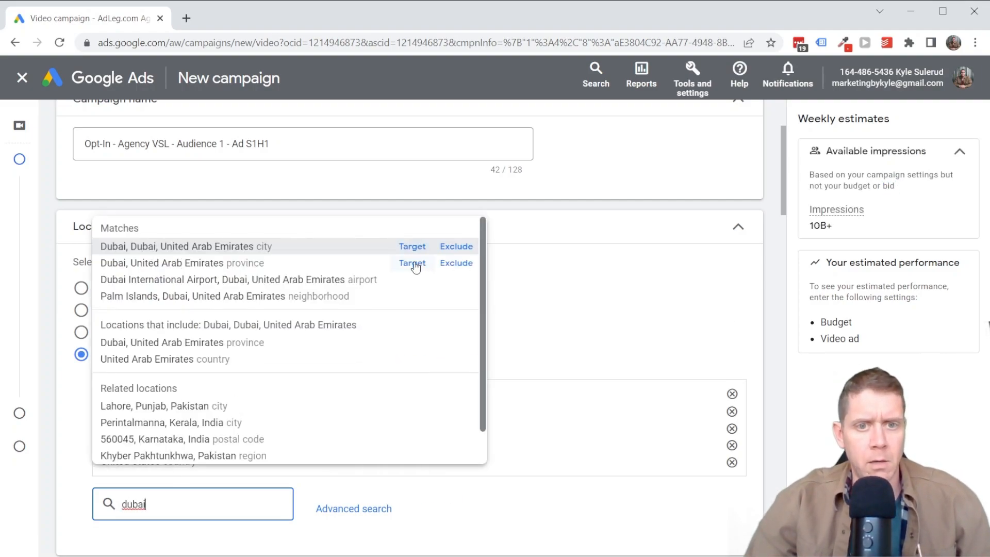
click(417, 263)
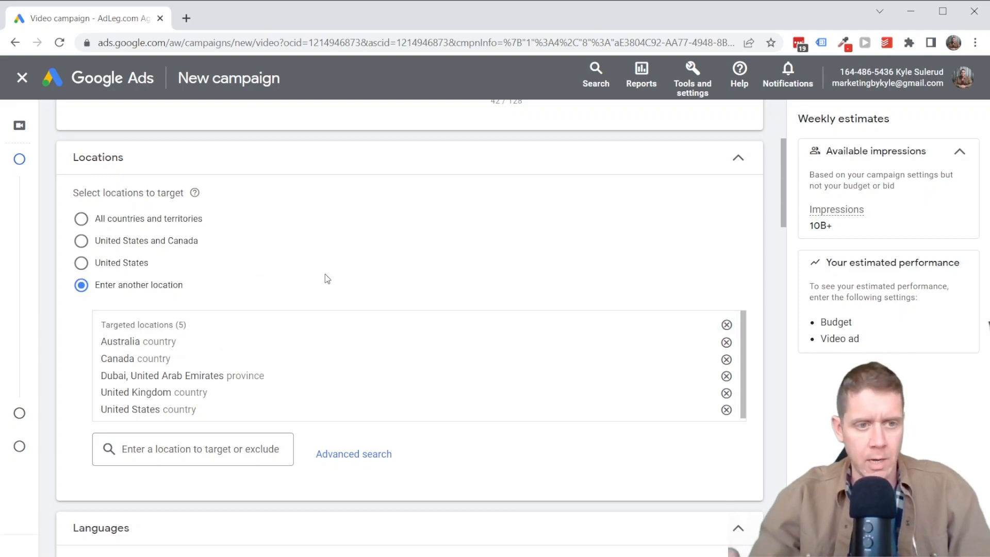
- Set the campaign's customer language to English
scroll(324, 274, down, 1)
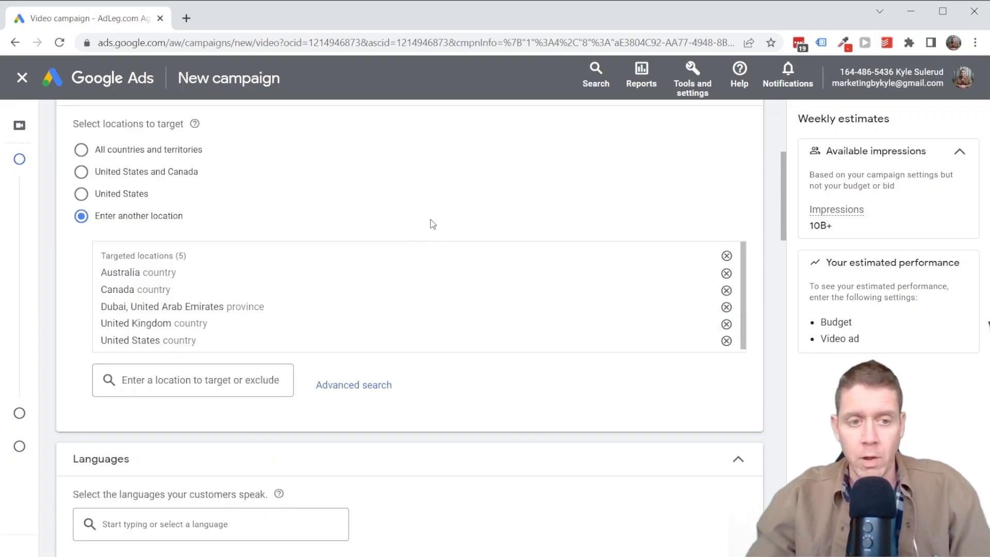
scroll(379, 228, up, 1)
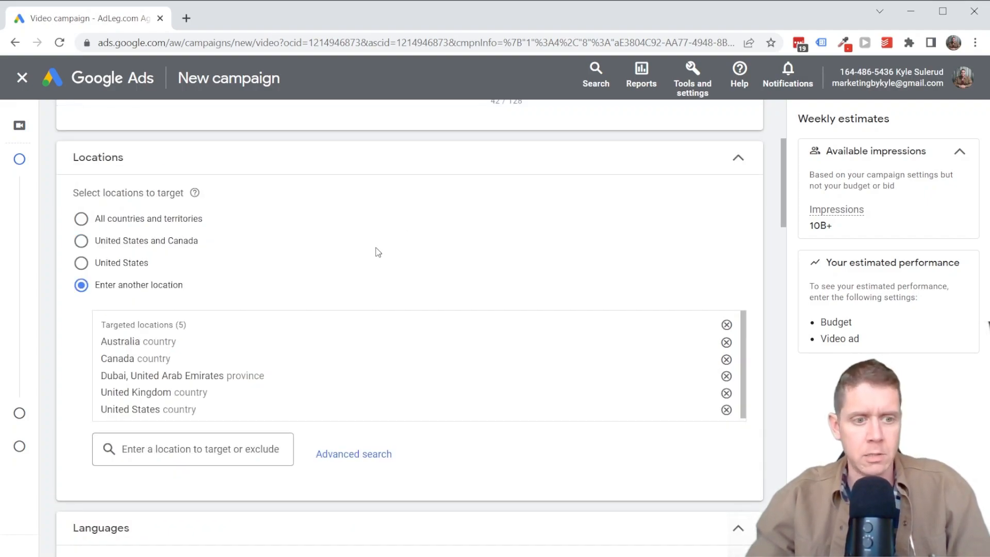
scroll(378, 251, down, 2)
click(154, 455)
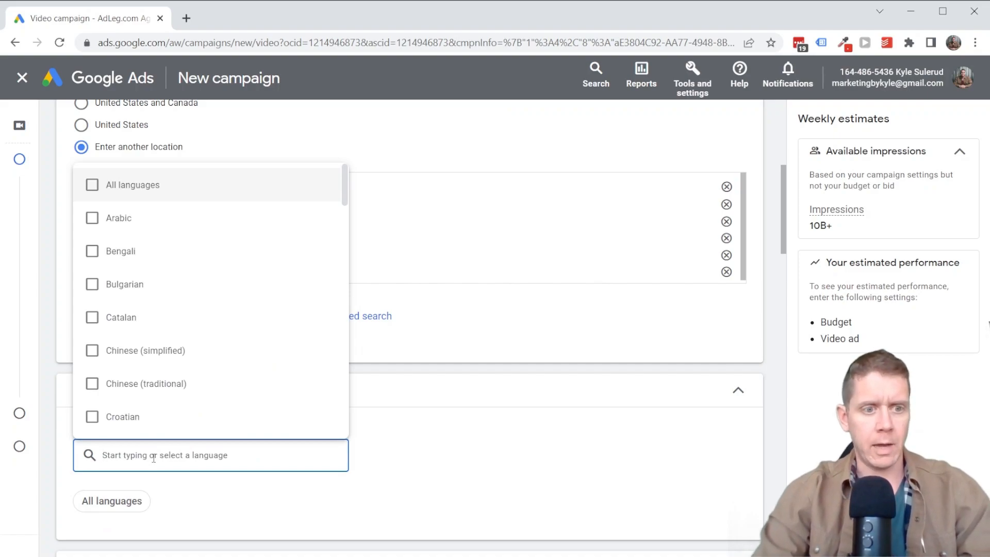
text(engli)
click(139, 492)
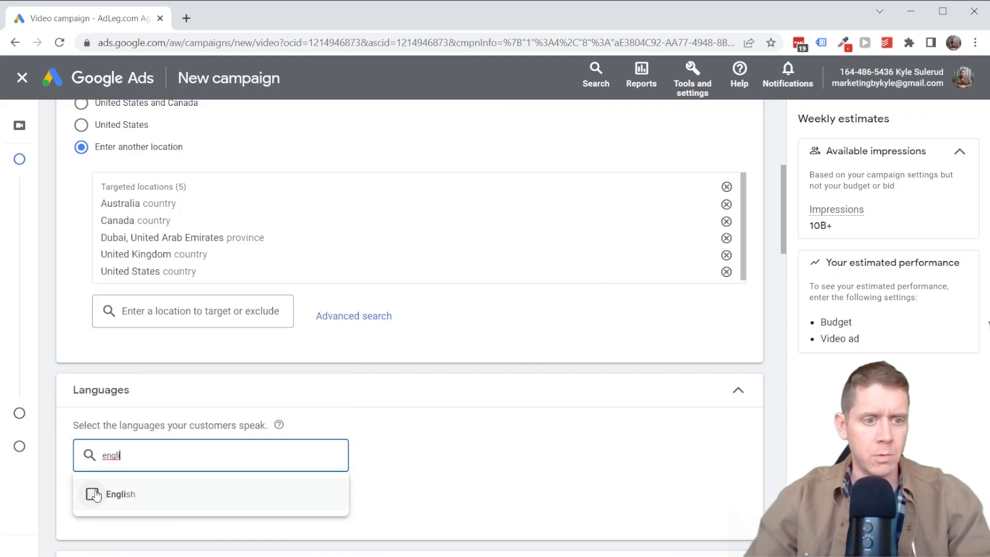
scroll(426, 343, down, 1)
click(428, 347)
- Check the bid strategy options, keep Maximize conversions, and set the daily budget to $5.00
scroll(397, 340, down, 3)
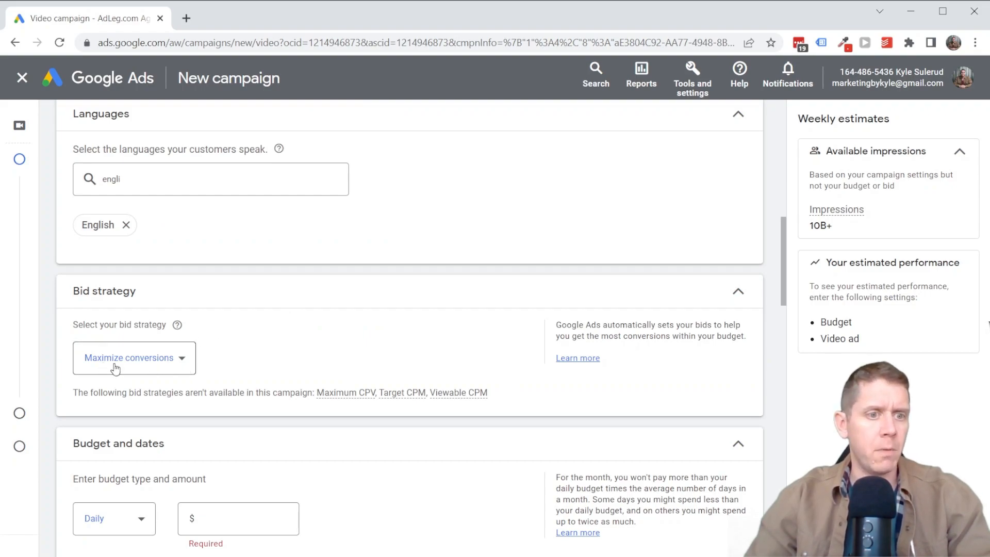
click(183, 358)
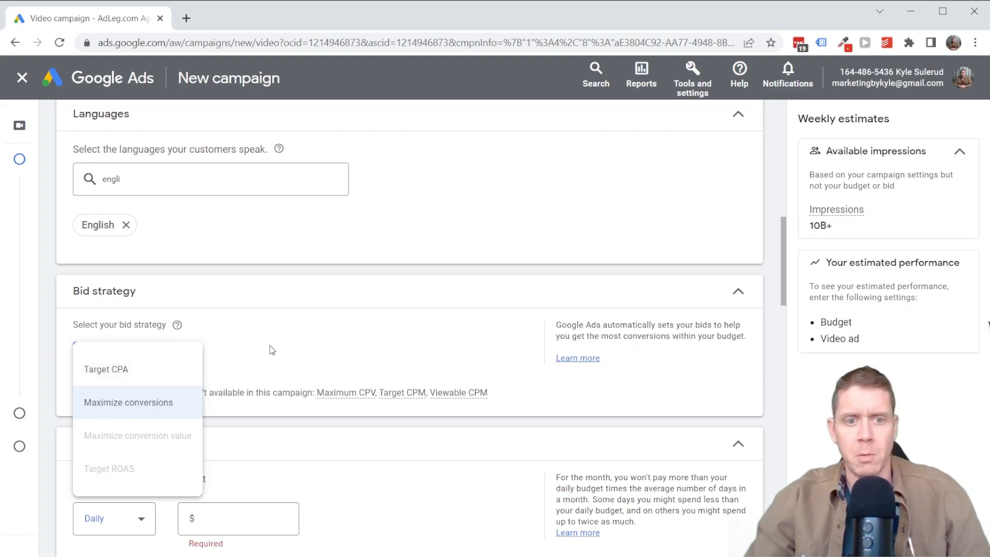
click(206, 520)
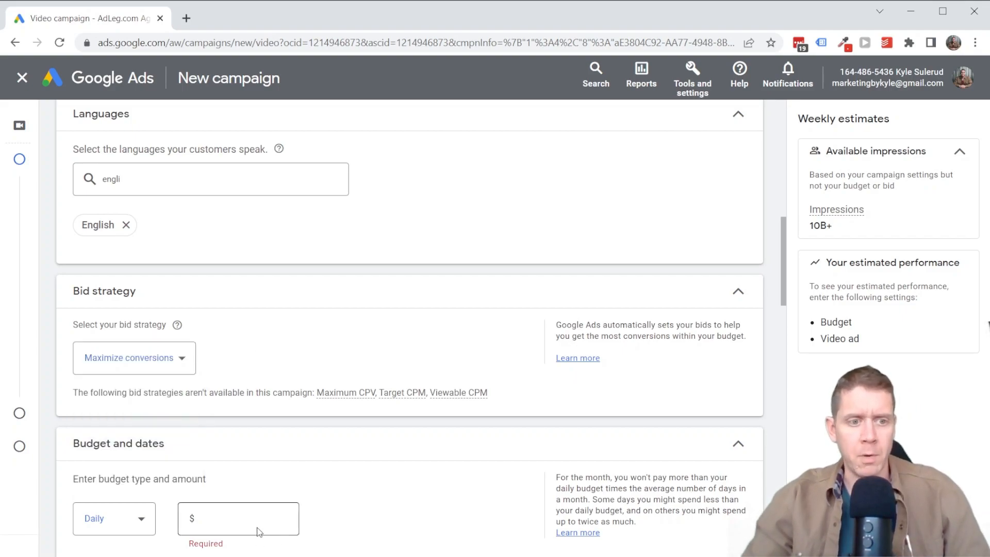
click(263, 514)
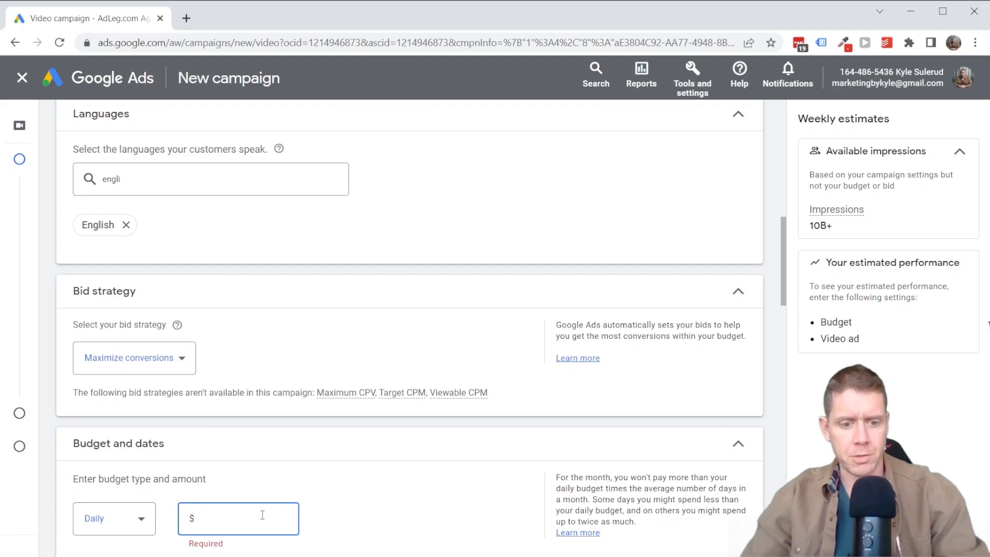
text(5)
key(Tab)
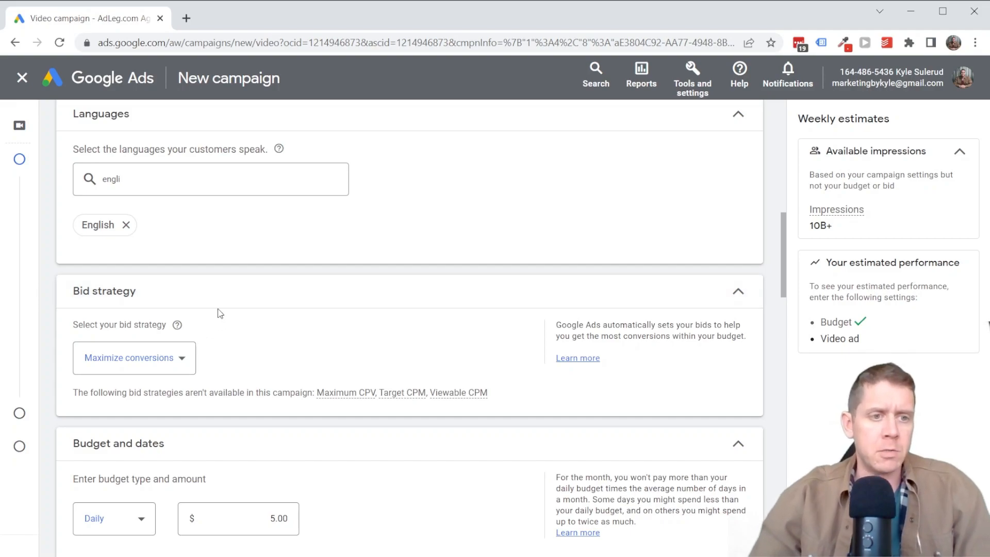
- Switch the bid strategy to Target CPA and set the target CPA to $10.00
click(193, 350)
click(108, 372)
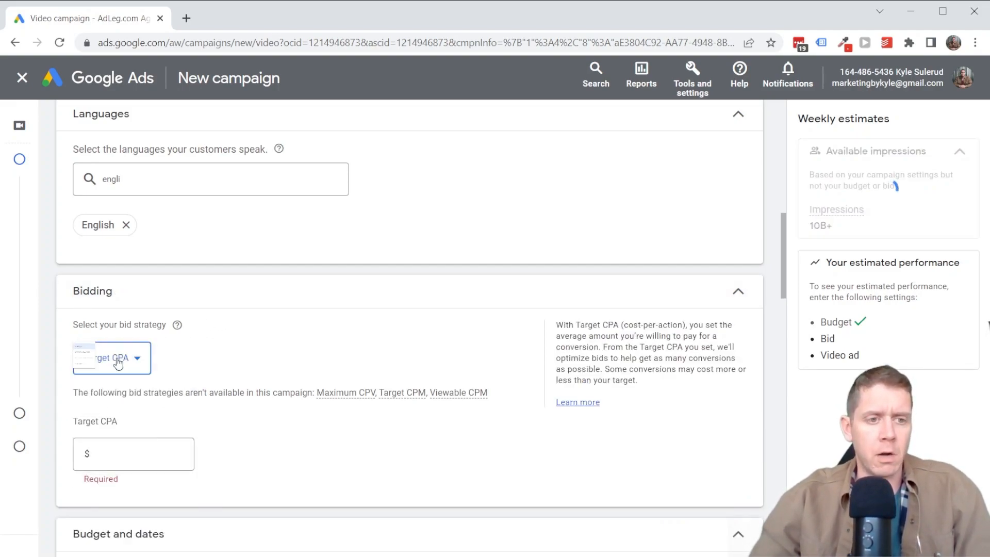
click(131, 453)
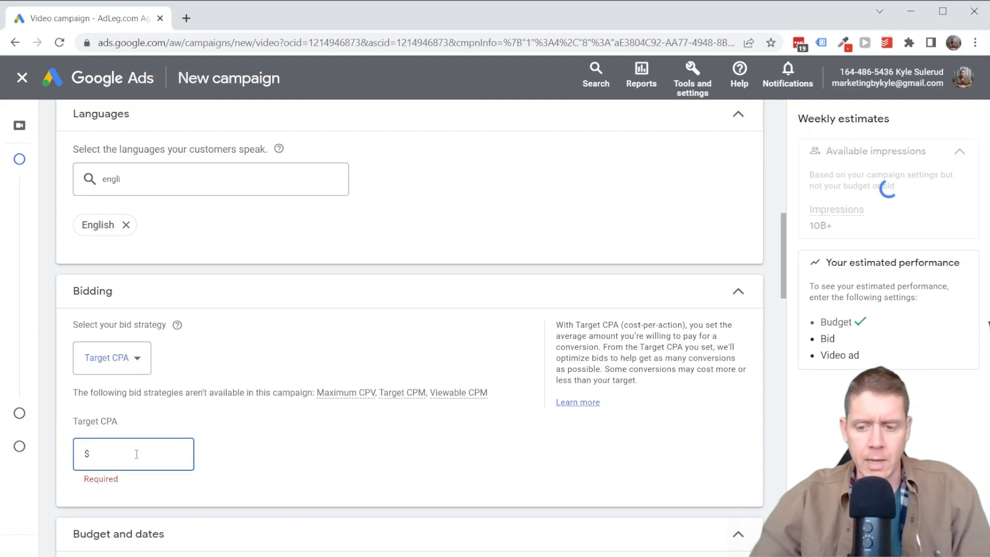
text(10.00)
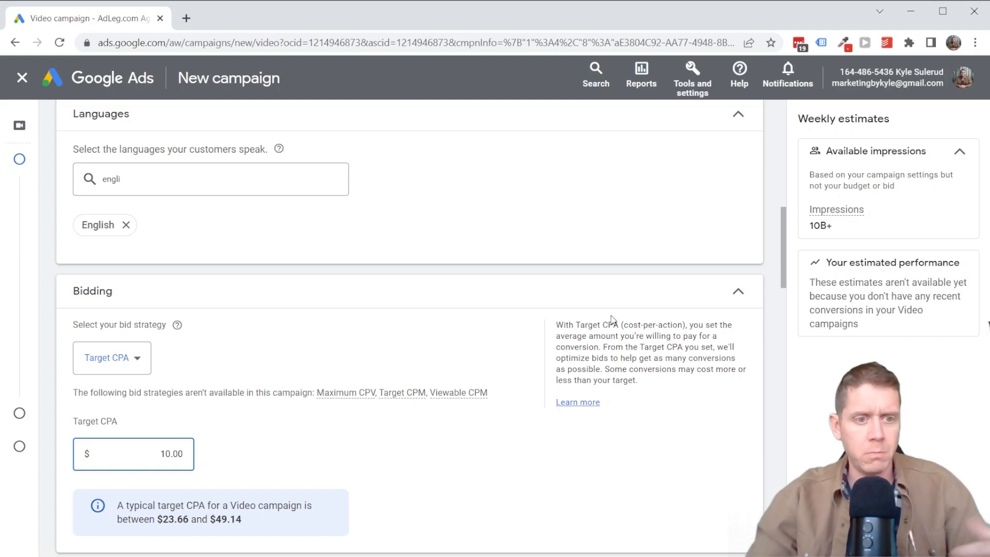
click(172, 395)
click(163, 452)
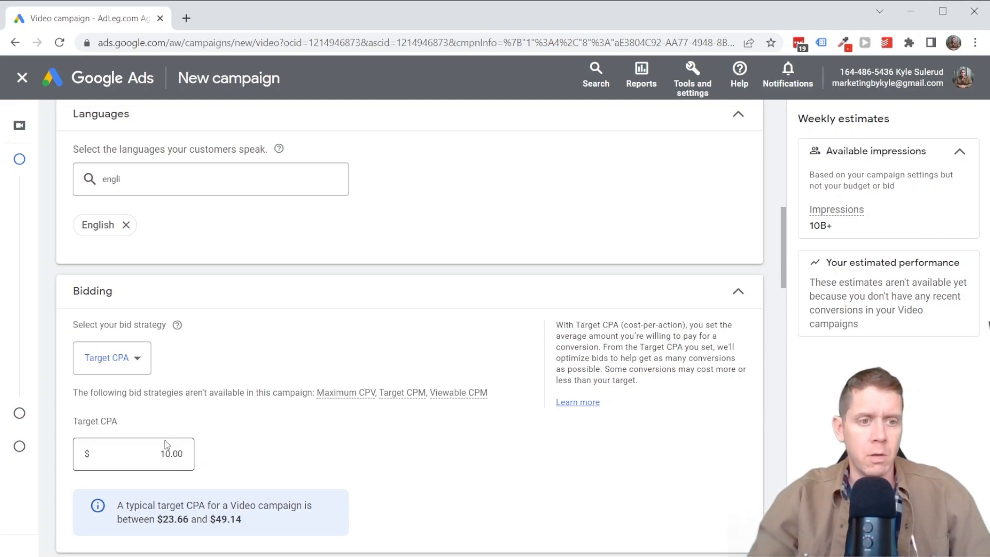
scroll(239, 333, down, 1)
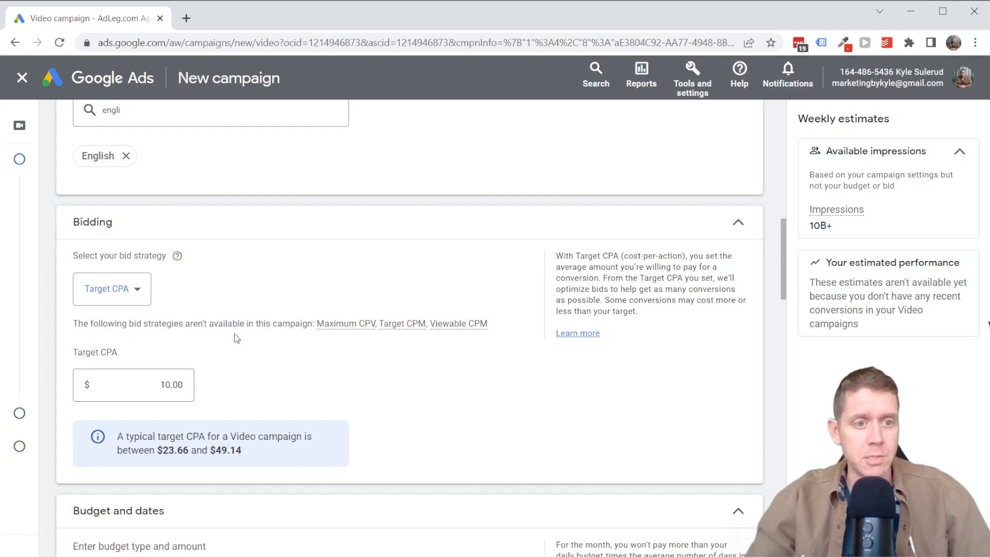
scroll(235, 346, down, 1)
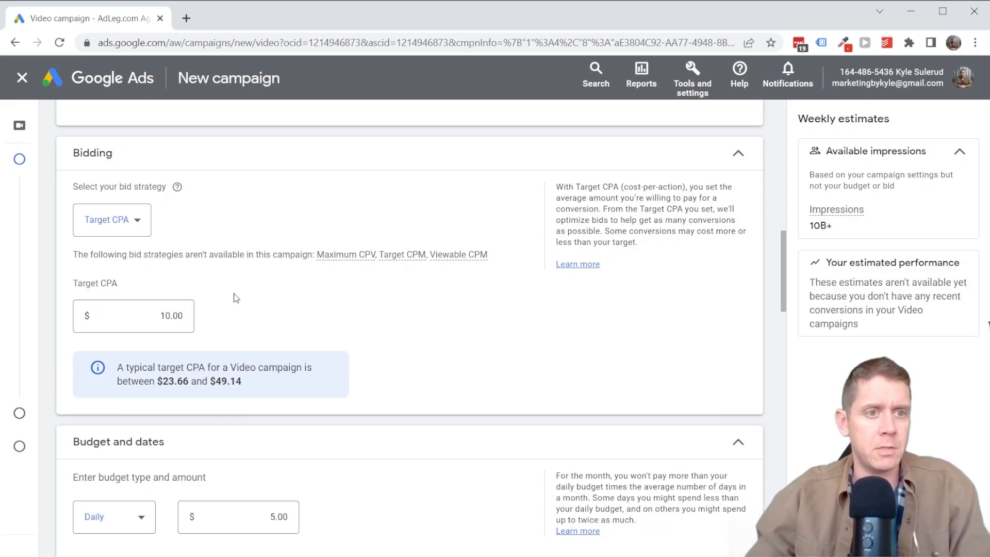
- Return the bid strategy to Maximize conversions and recheck the available strategies
click(138, 225)
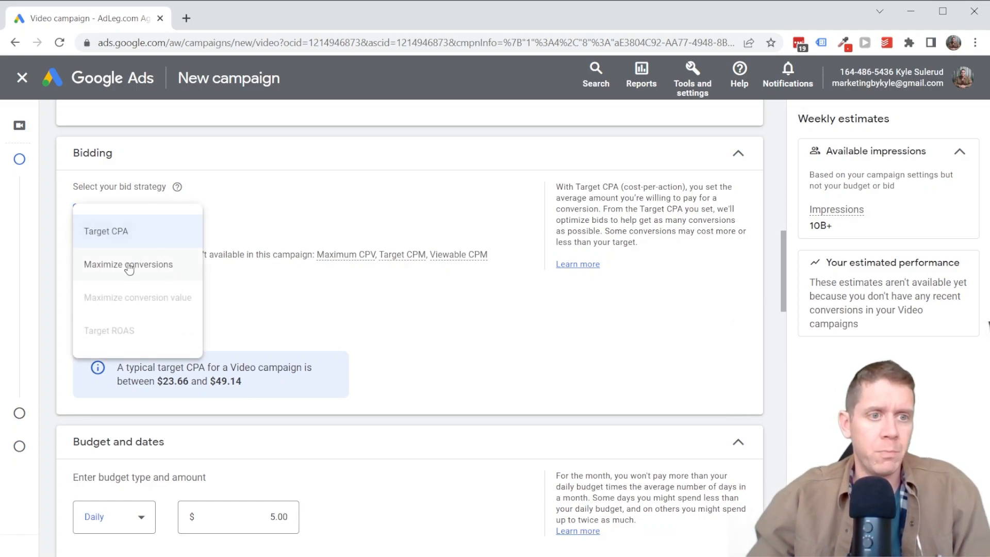
click(129, 266)
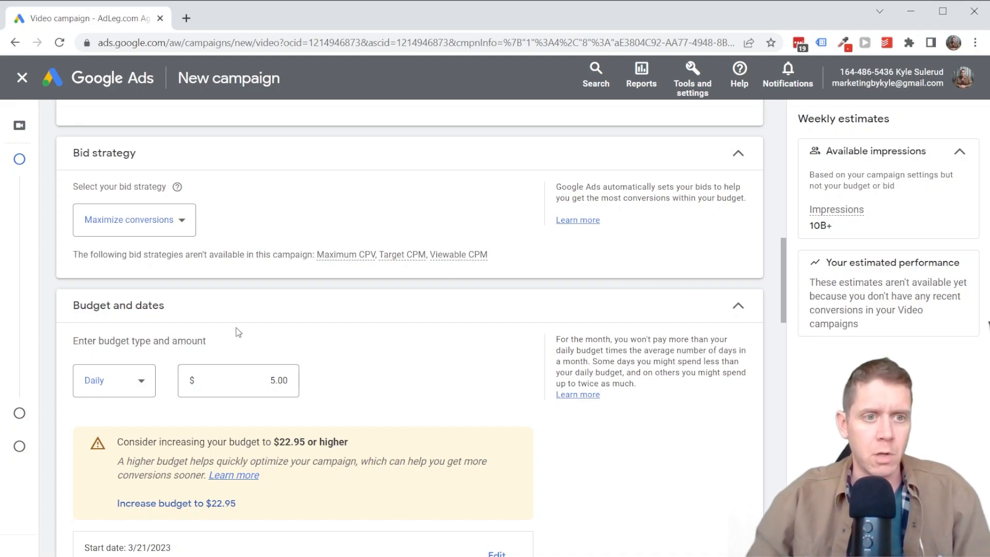
click(181, 220)
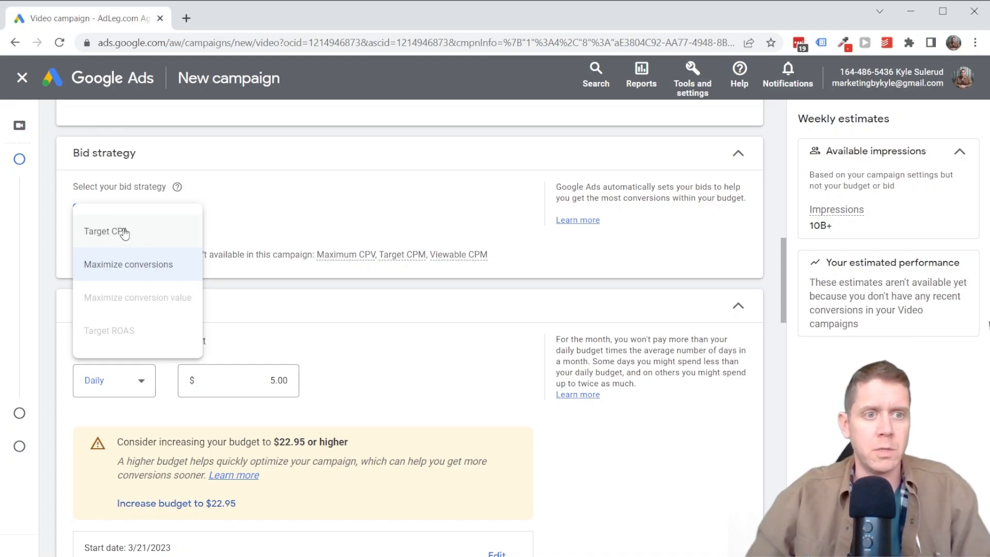
click(121, 270)
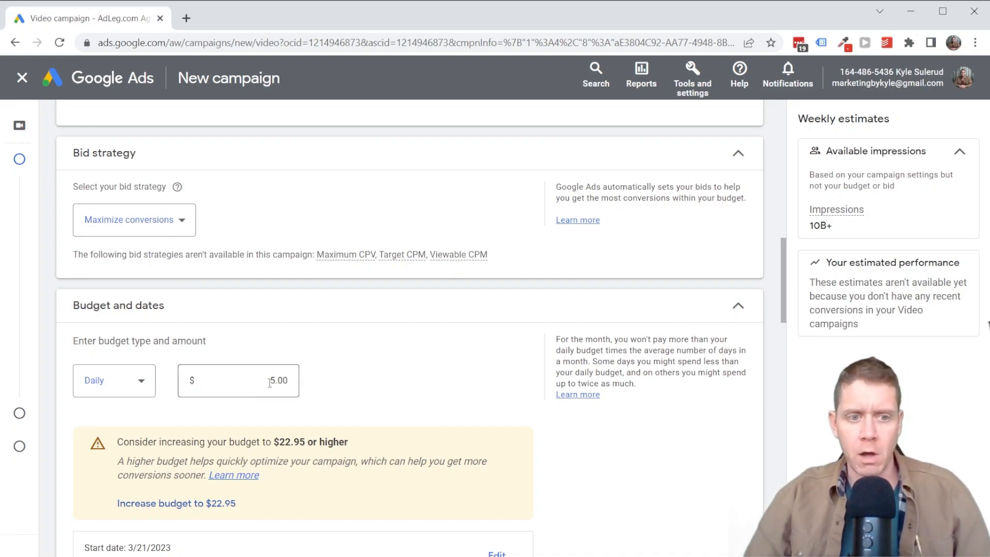
- Review the campaign dates, the included networks and the note on account-level content exclusions
scroll(286, 369, down, 3)
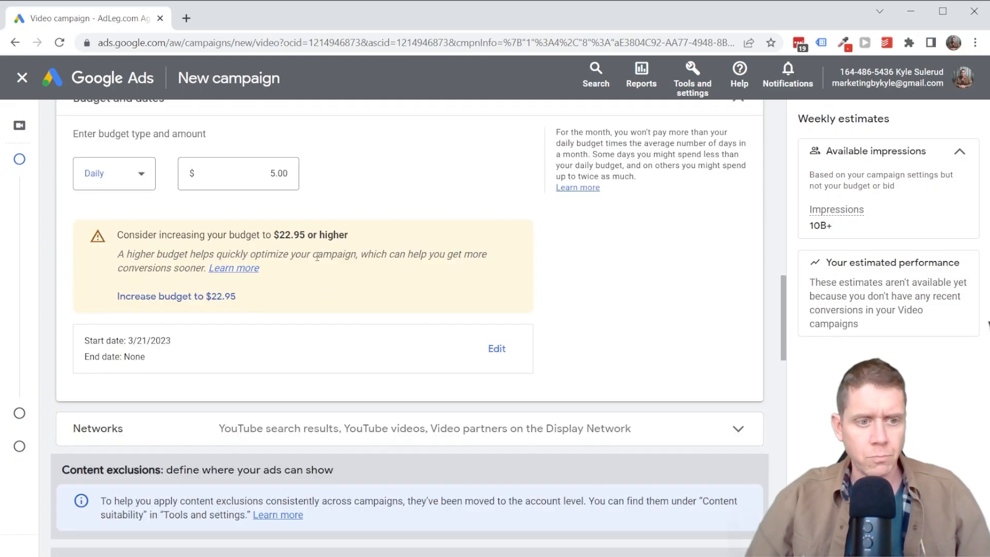
scroll(316, 262, down, 4)
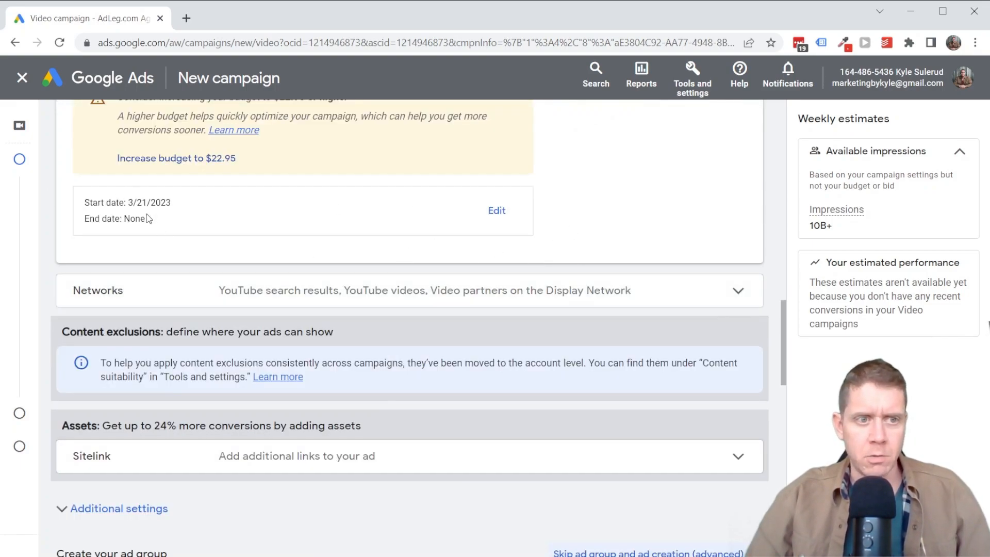
click(735, 290)
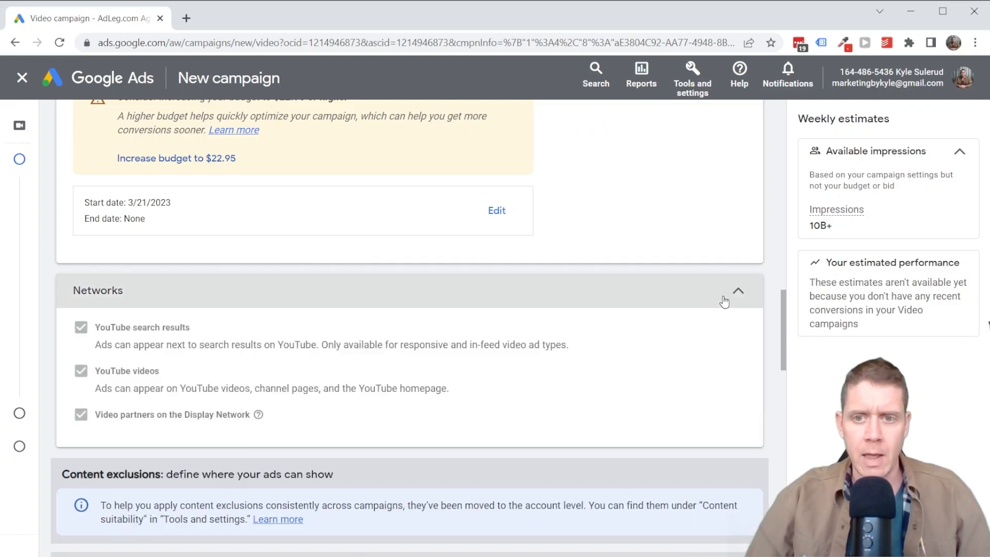
click(738, 291)
scroll(108, 224, down, 3)
drag(106, 225, 223, 244)
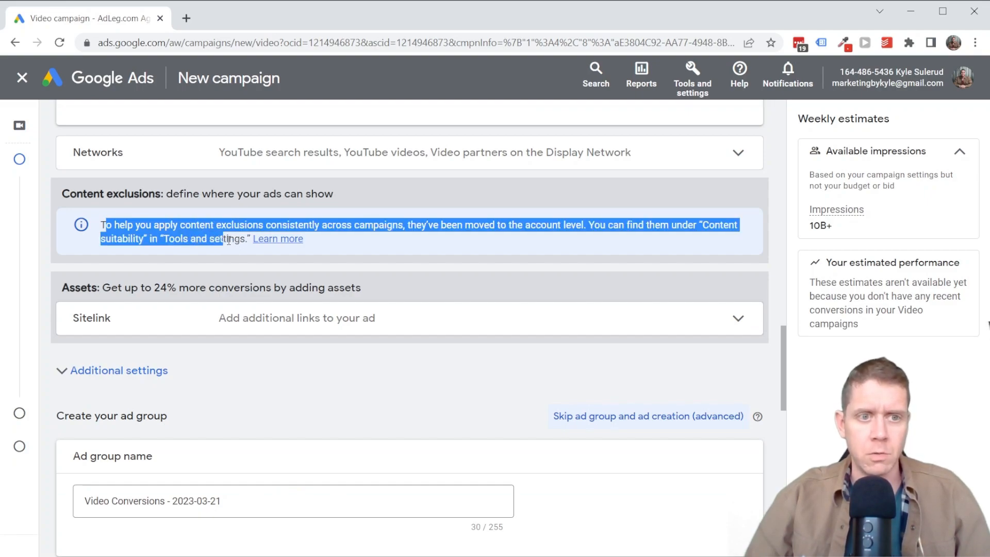
click(228, 240)
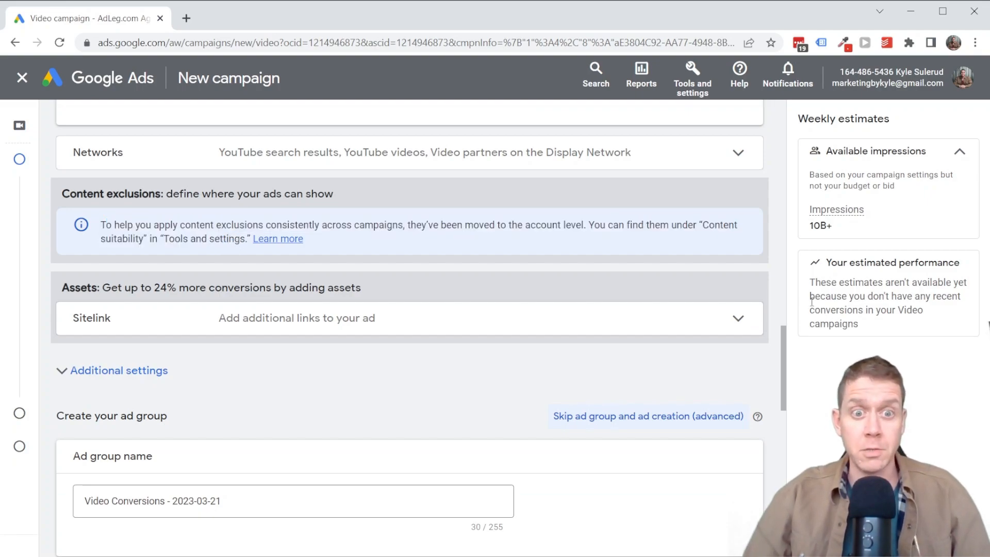
- Expand the Sitelink assets and read the quick help on sitelink asset requirements, closing the help when done
scroll(737, 255, down, 2)
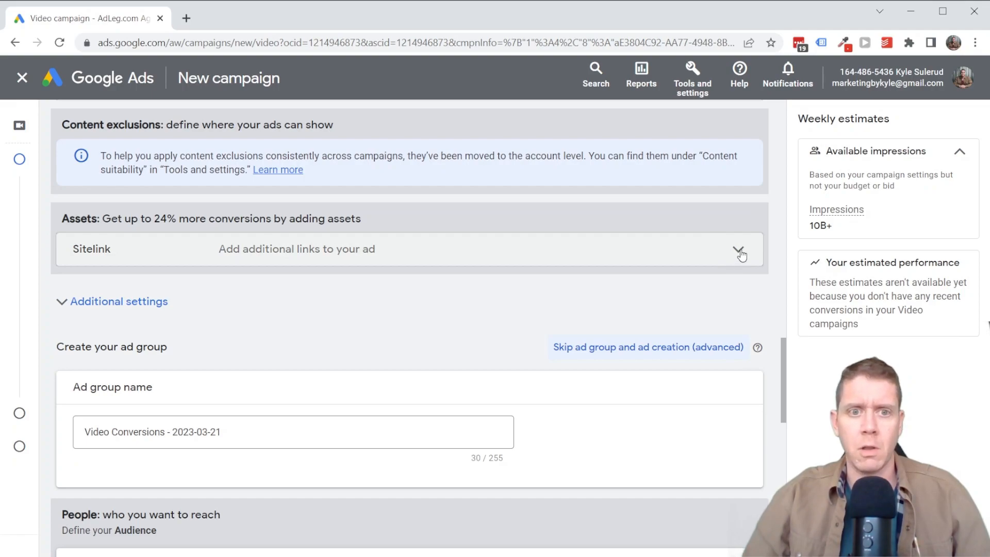
click(727, 253)
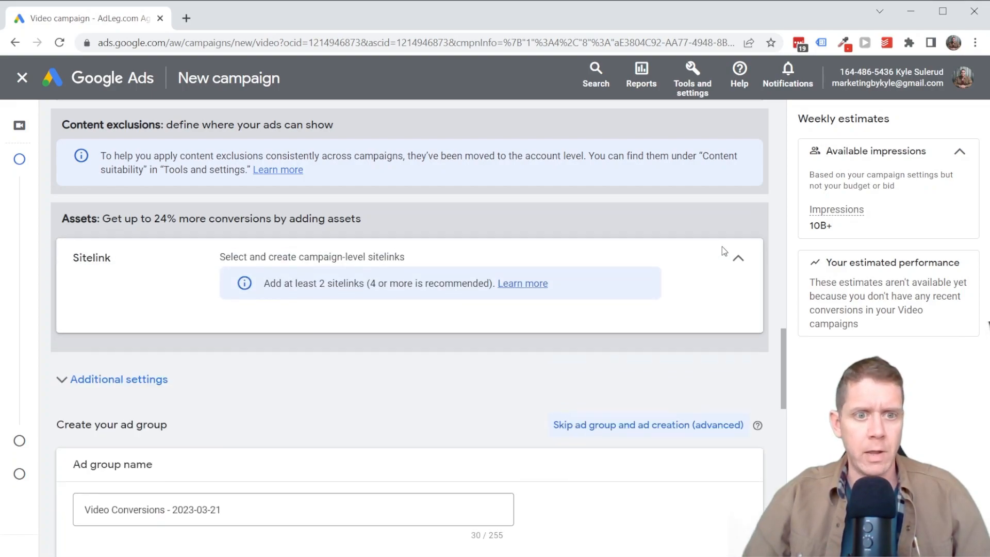
click(245, 283)
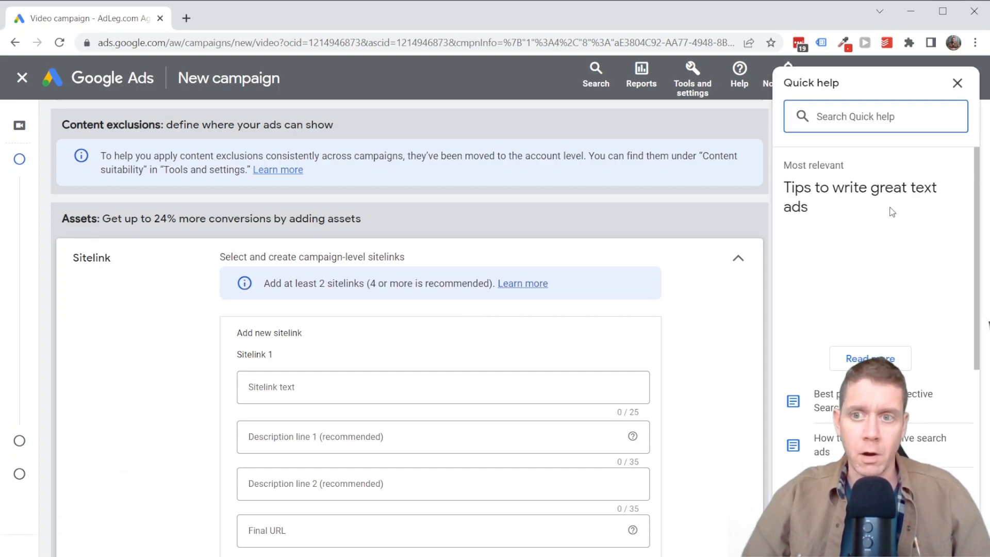
click(865, 270)
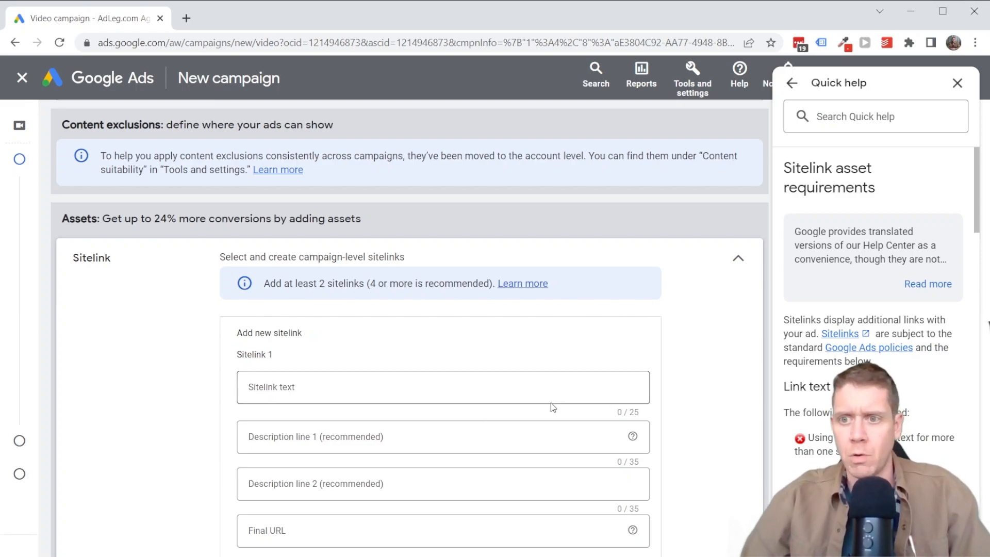
scroll(854, 311, down, 5)
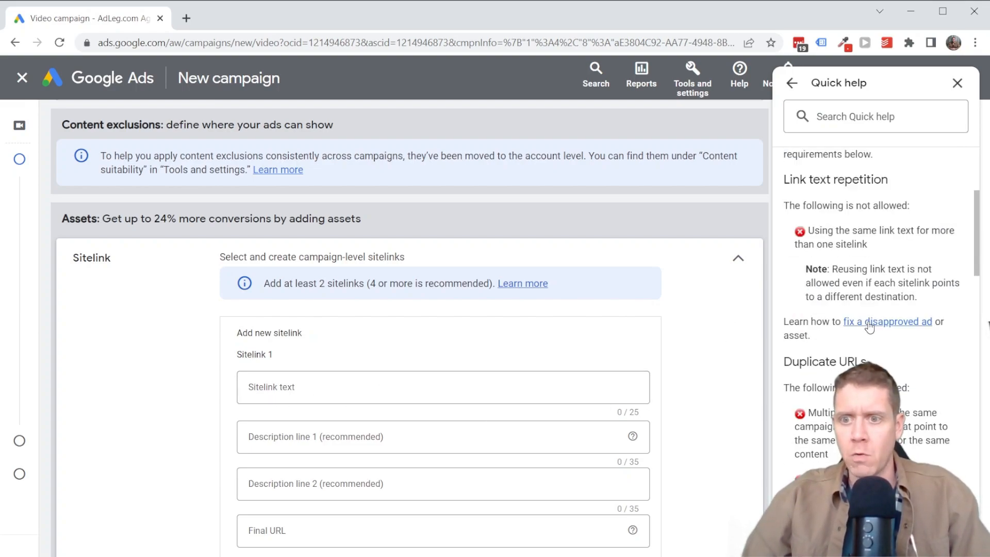
scroll(560, 315, up, 4)
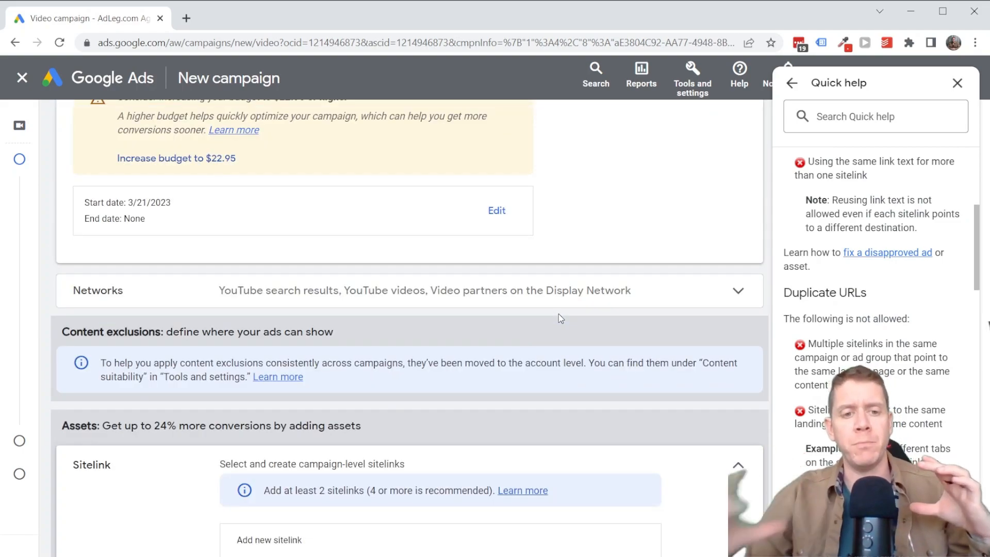
scroll(558, 314, down, 4)
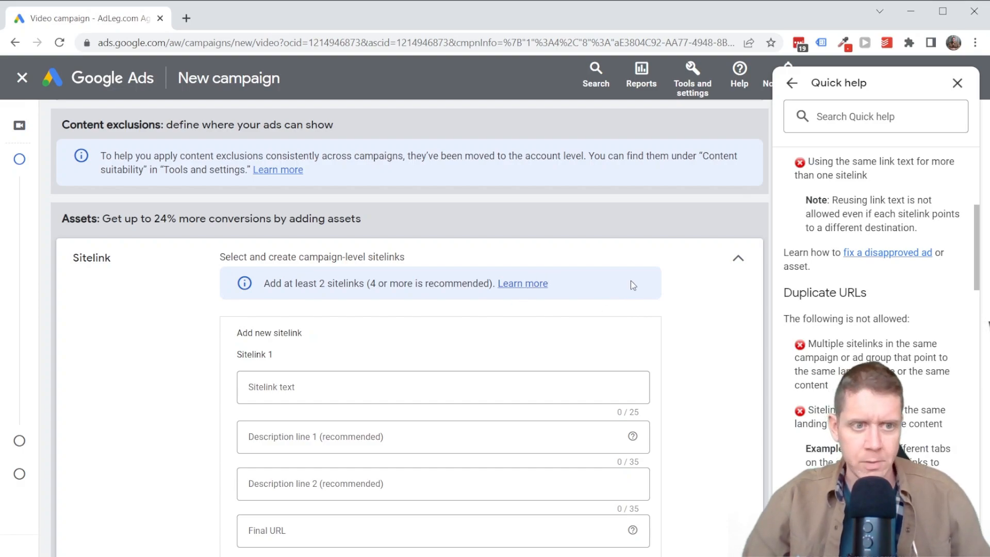
scroll(618, 299, down, 1)
scroll(586, 258, up, 1)
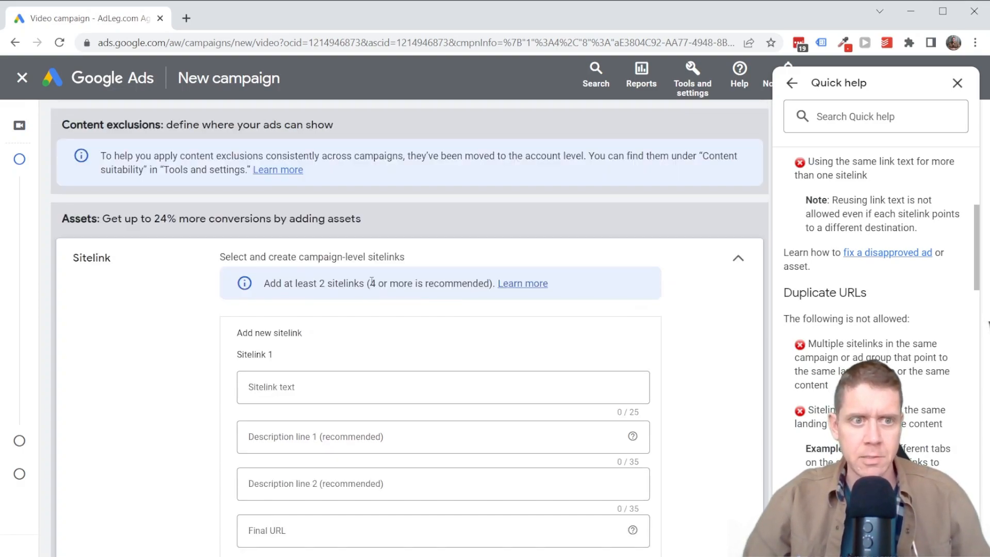
drag(105, 218, 356, 218)
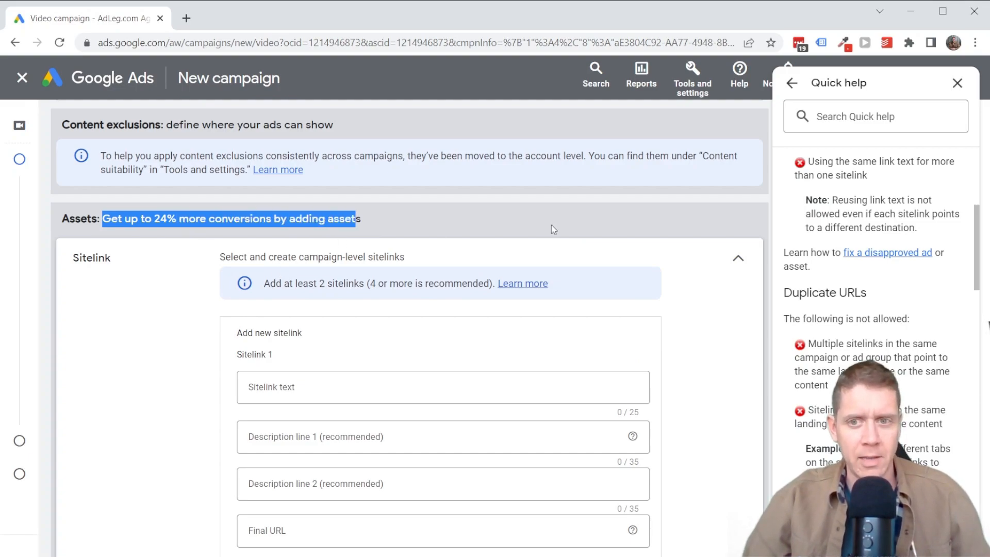
click(518, 228)
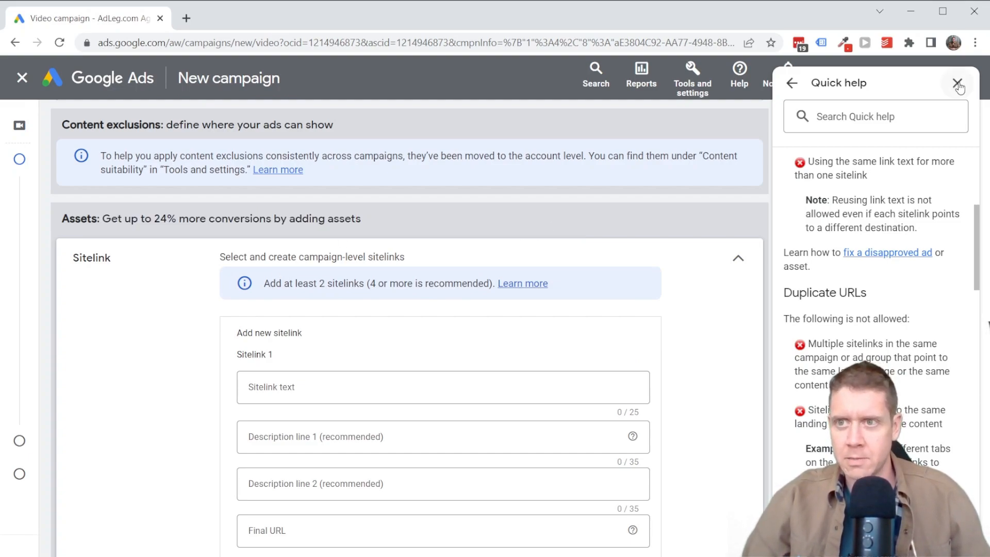
click(958, 83)
- Look through the blank sitelink forms and collapse the Sitelink section without adding any
scroll(647, 348, down, 9)
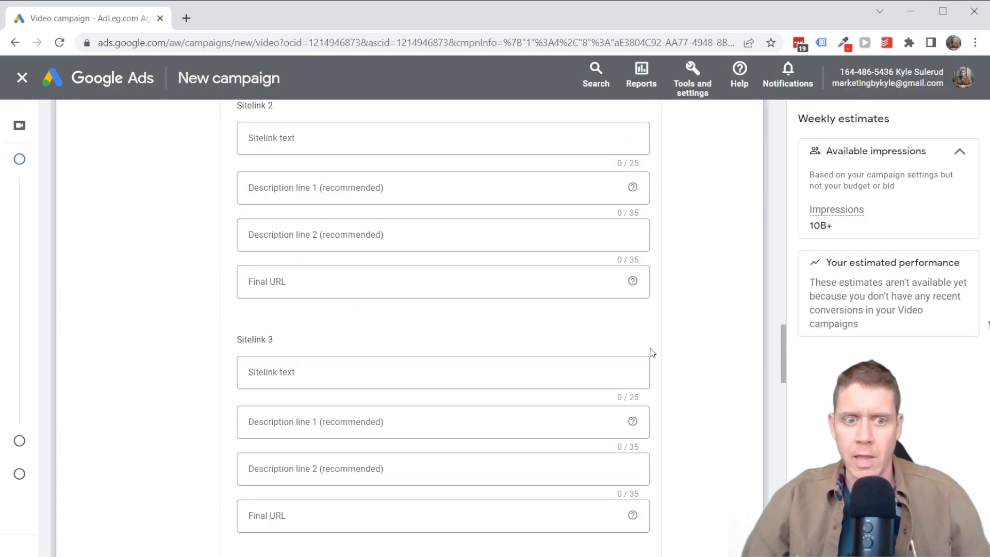
scroll(670, 320, down, 9)
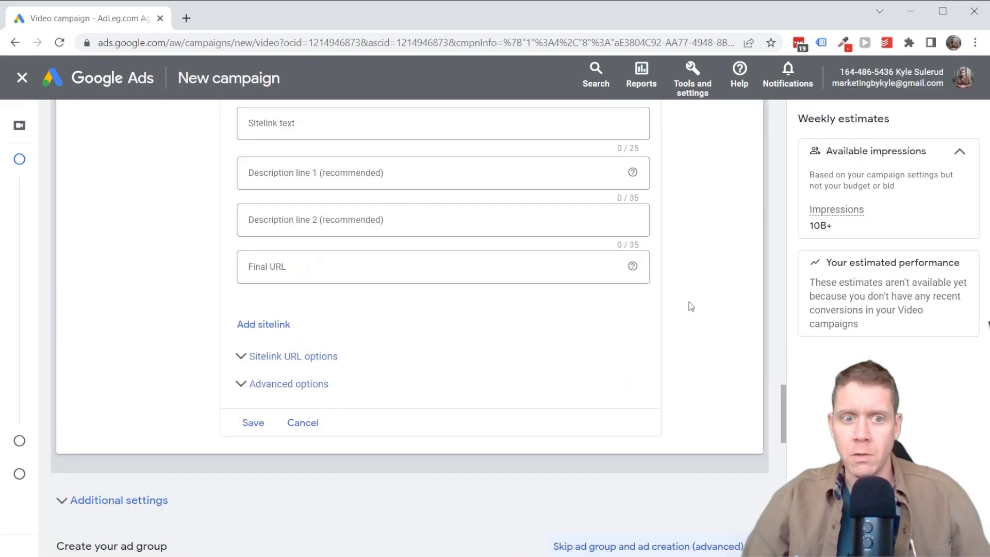
scroll(709, 255, up, 5)
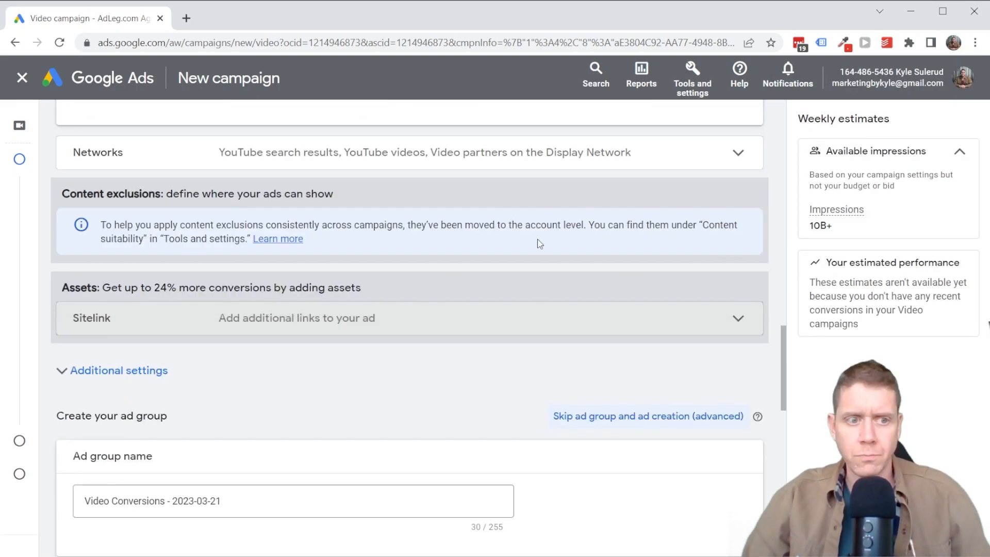
- Set specific device targeting in the additional settings, keeping computers, mobile phones and tablets and excluding TV screens
click(188, 370)
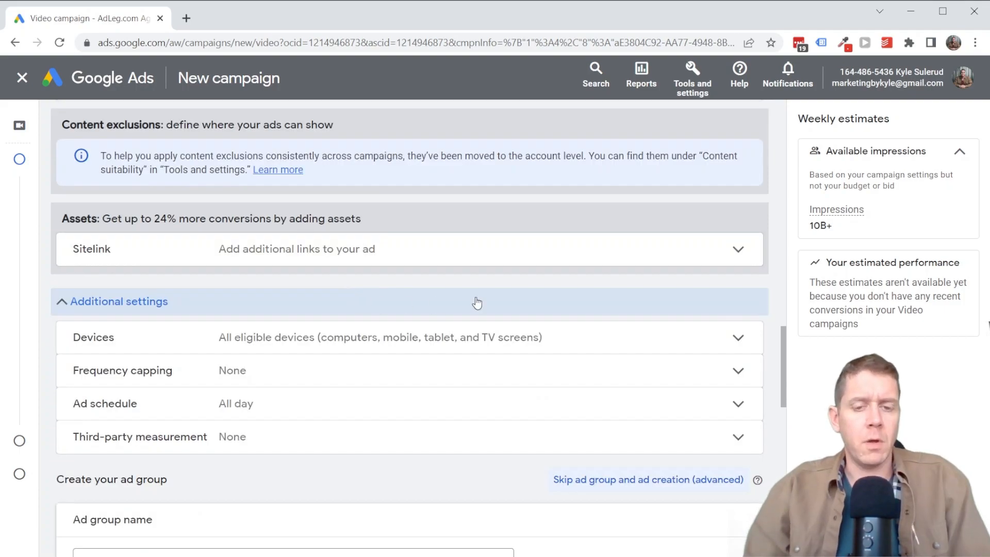
click(738, 342)
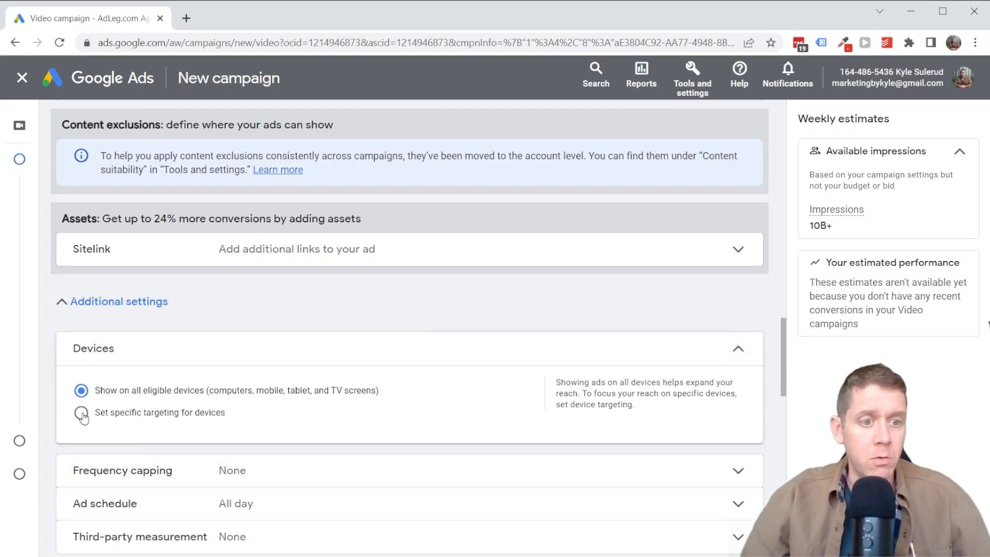
click(82, 413)
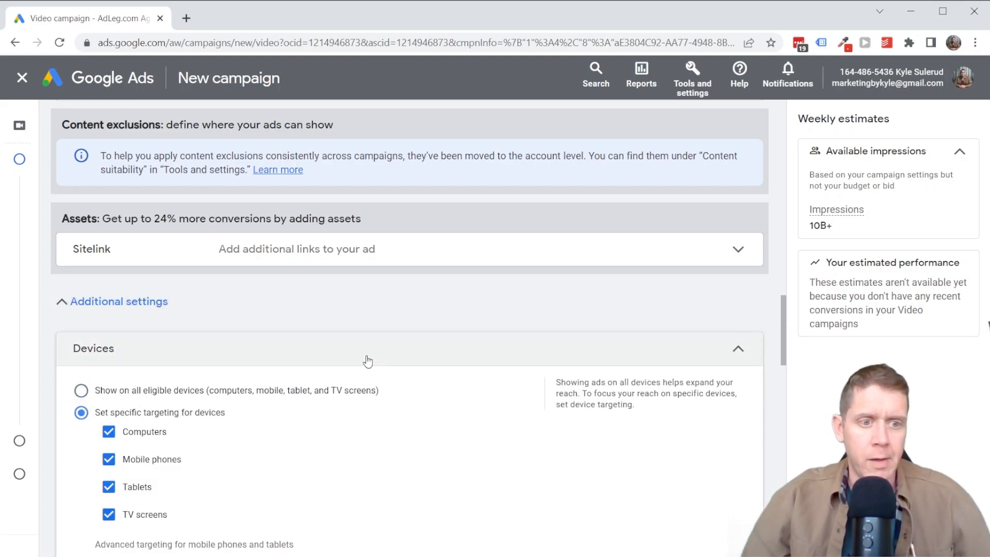
scroll(192, 354, down, 3)
click(108, 377)
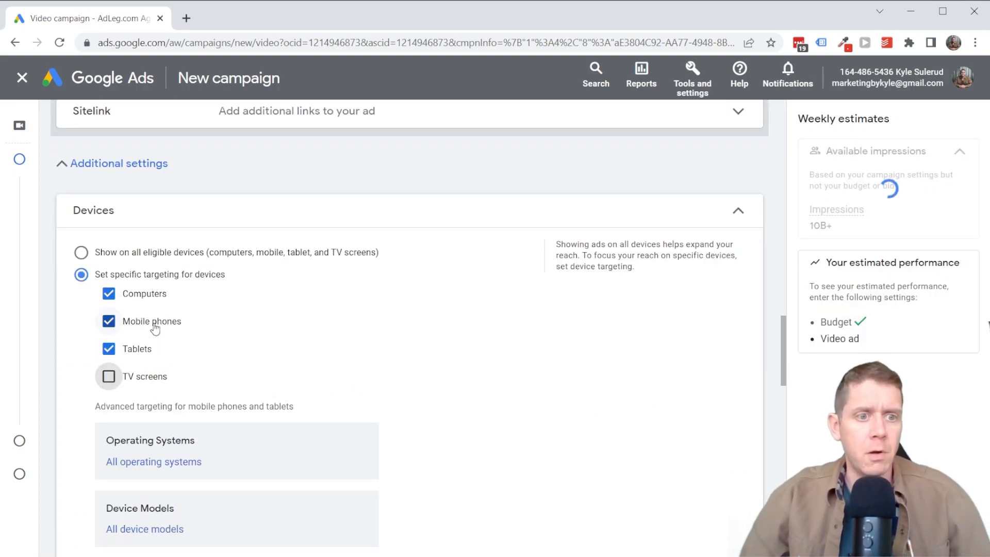
scroll(199, 335, down, 1)
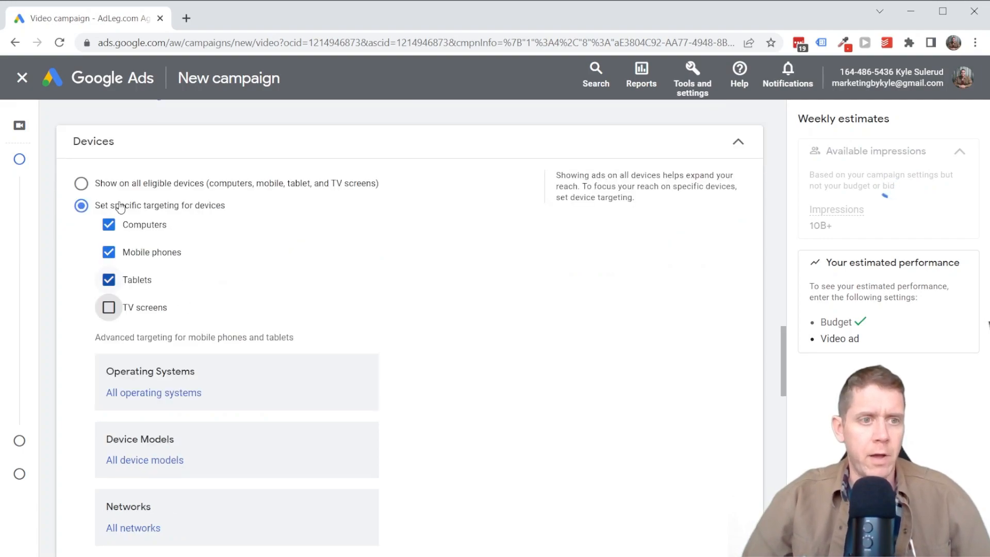
scroll(464, 332, down, 2)
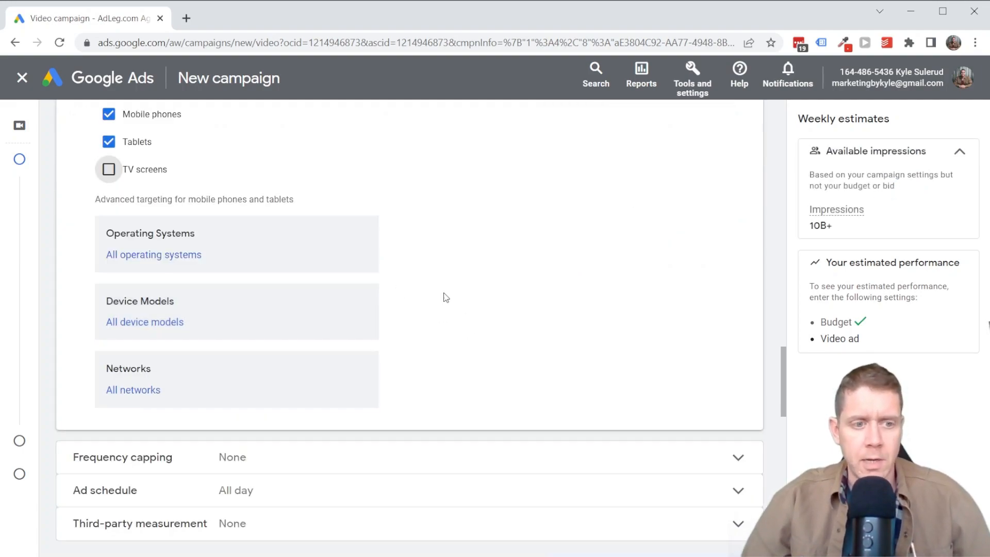
scroll(562, 350, down, 1)
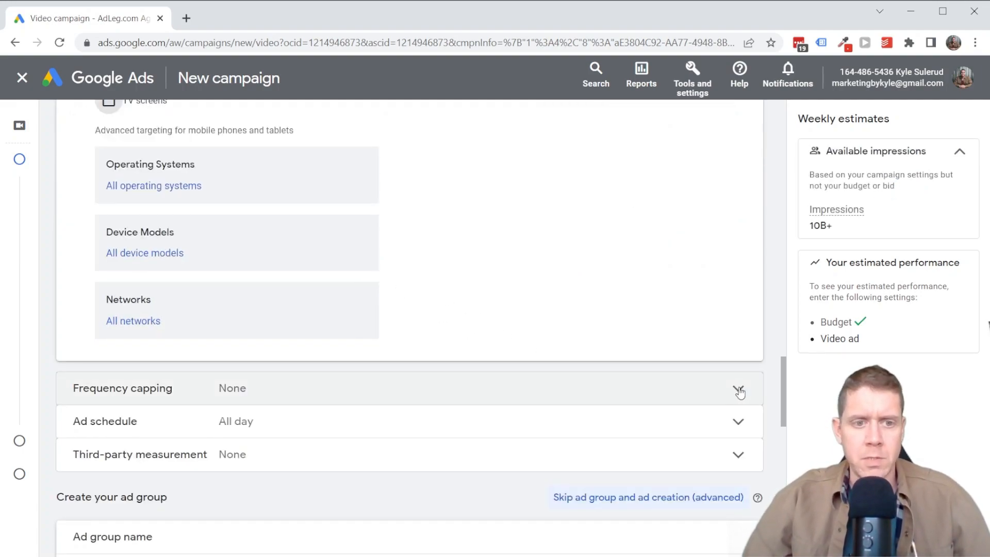
- Cap the campaign's impression frequency at 5 impressions per day per user in the frequency capping settings
click(738, 389)
scroll(361, 335, down, 1)
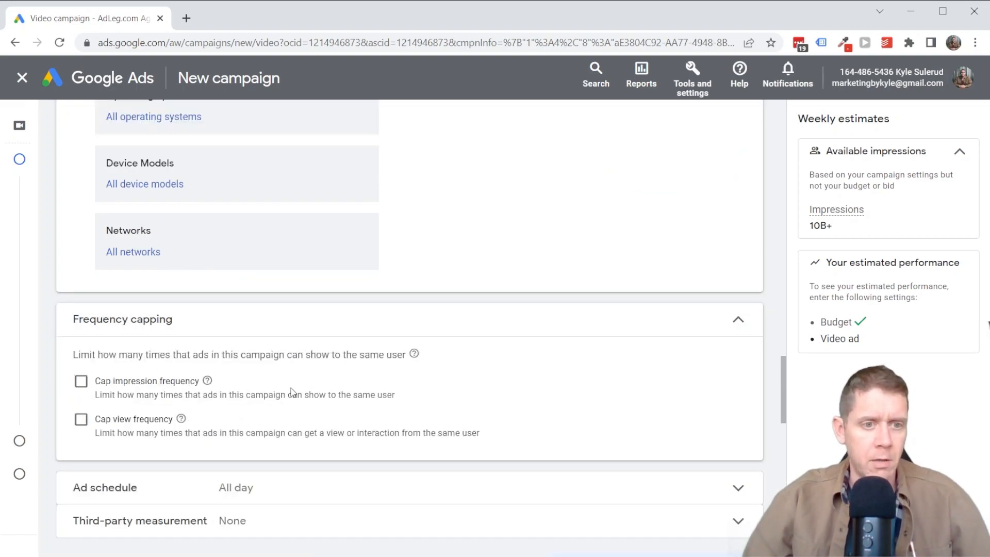
click(81, 382)
click(163, 443)
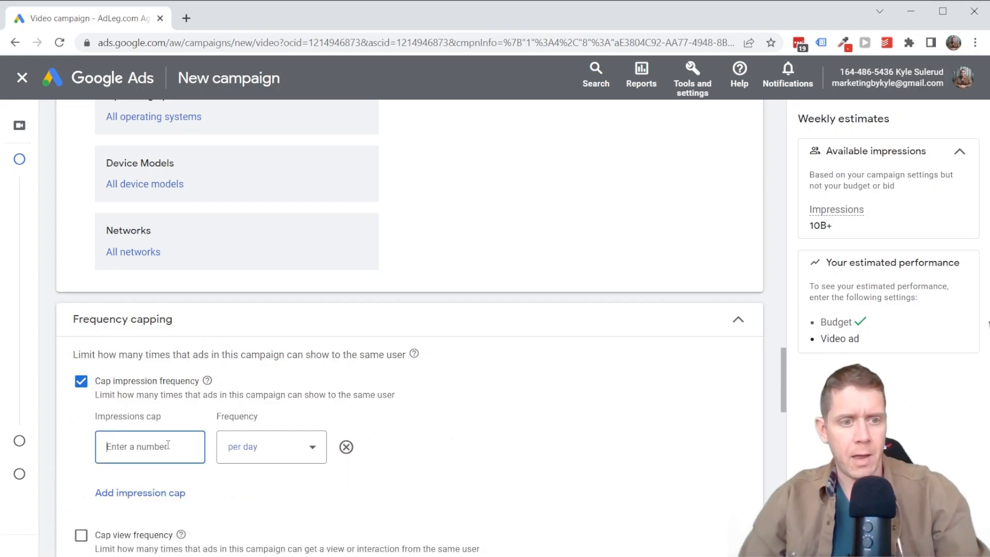
text(5)
scroll(430, 382, down, 1)
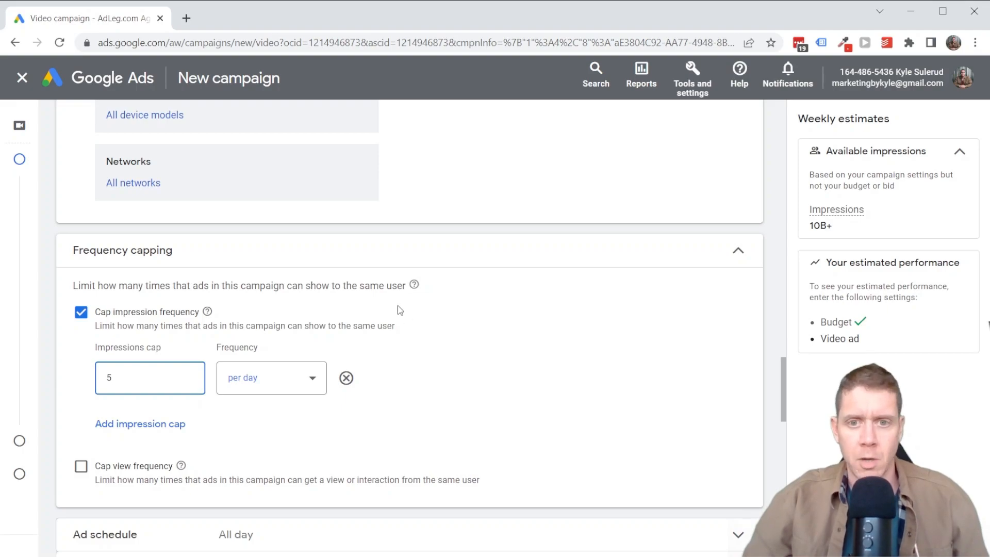
- Review the frequency cap, ad schedule, third-party measurement and ad group name settings, keeping the ad group name as it is
scroll(332, 375, down, 2)
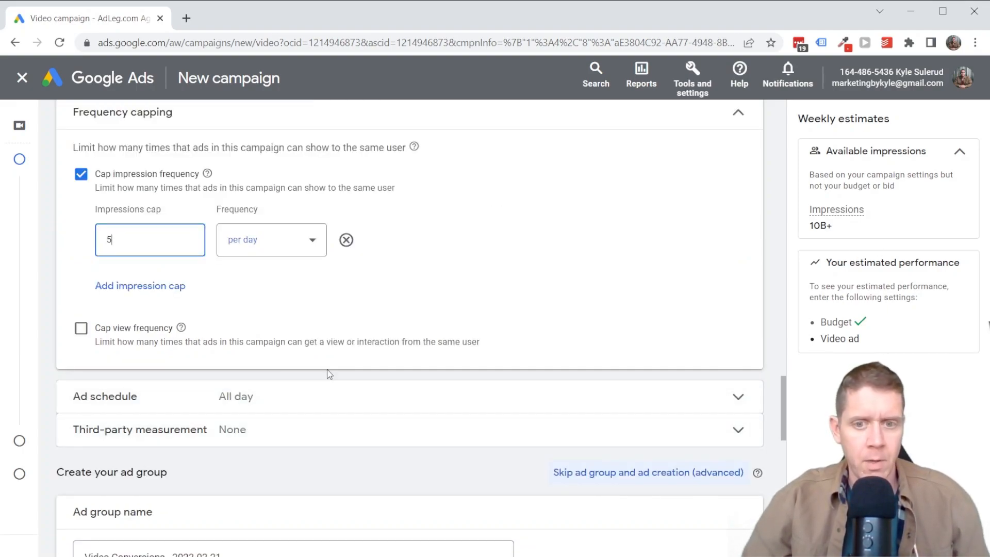
scroll(526, 247, down, 2)
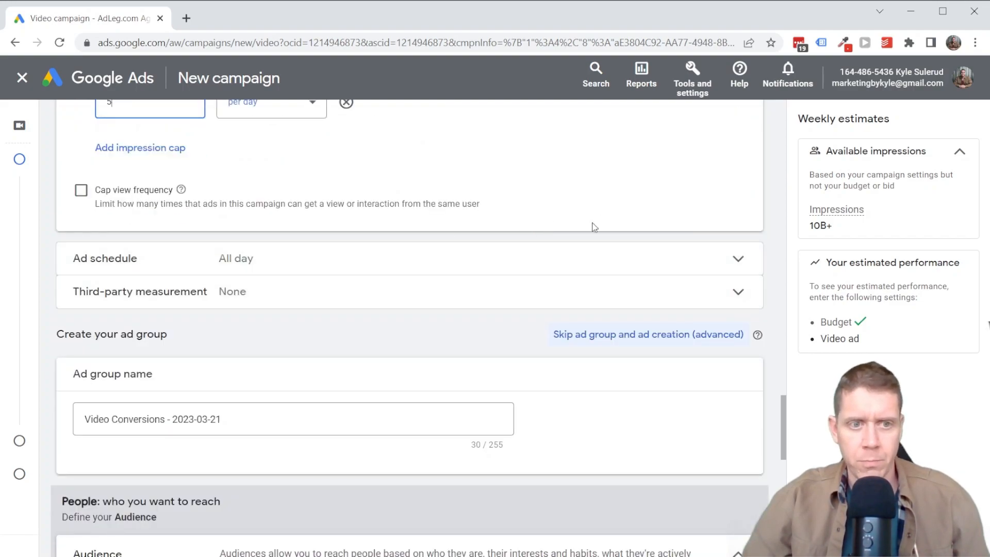
scroll(593, 226, down, 2)
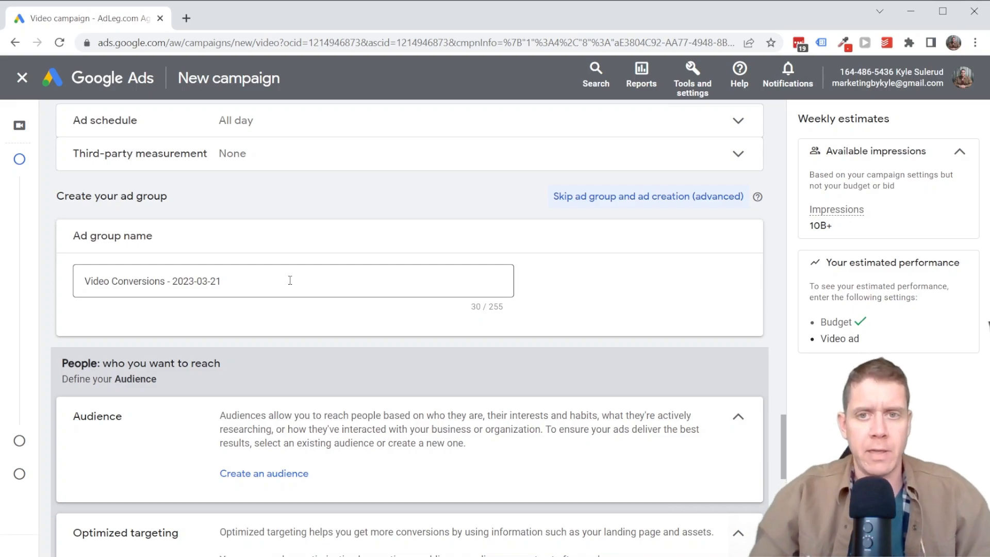
scroll(568, 222, up, 6)
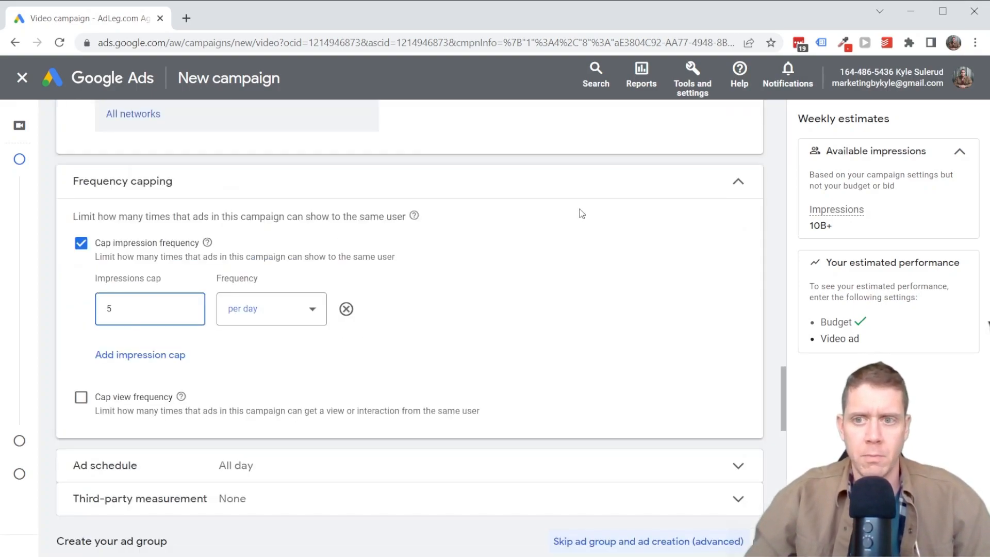
scroll(586, 221, down, 3)
scroll(602, 209, down, 1)
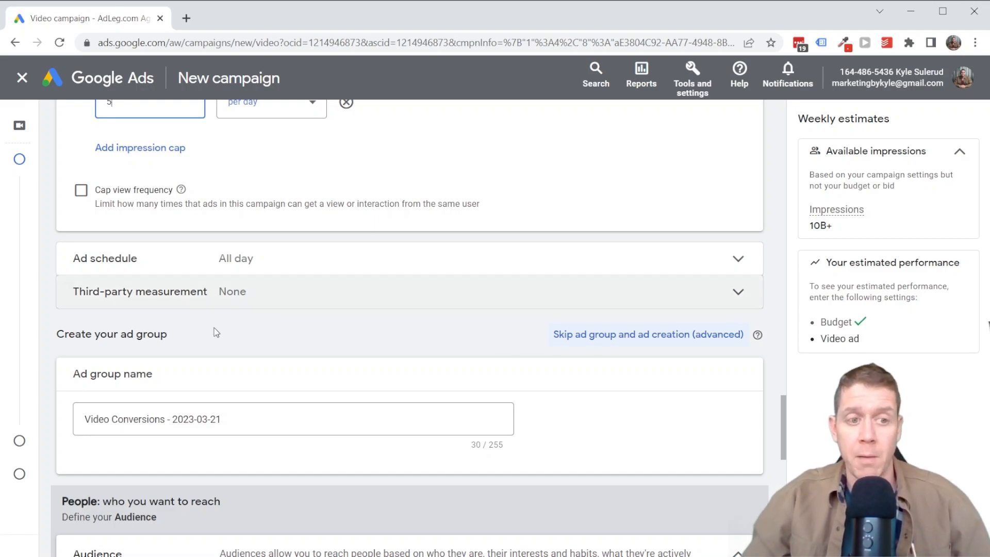
scroll(155, 371, down, 1)
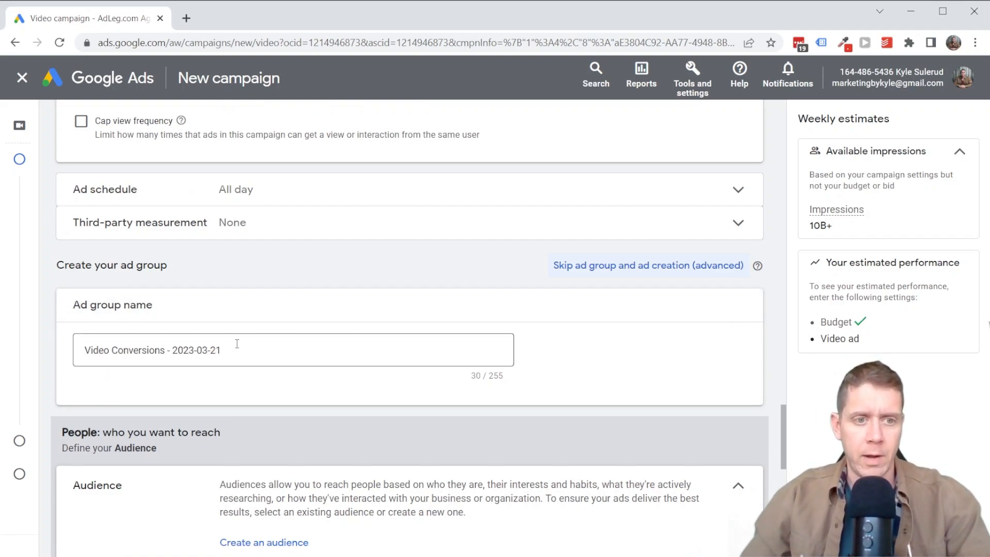
click(131, 351)
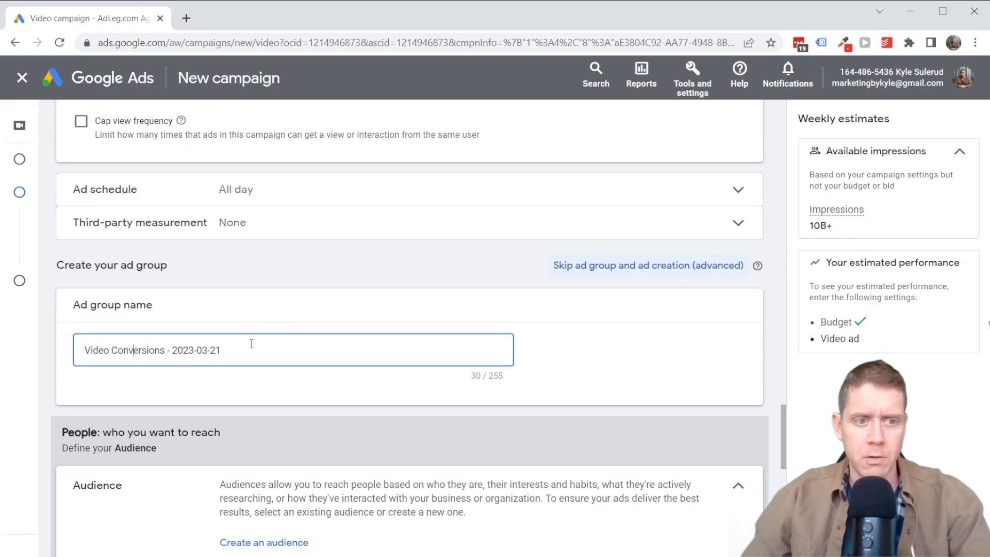
- Start creating a new audience for the ad group
scroll(251, 343, down, 1)
scroll(222, 282, down, 3)
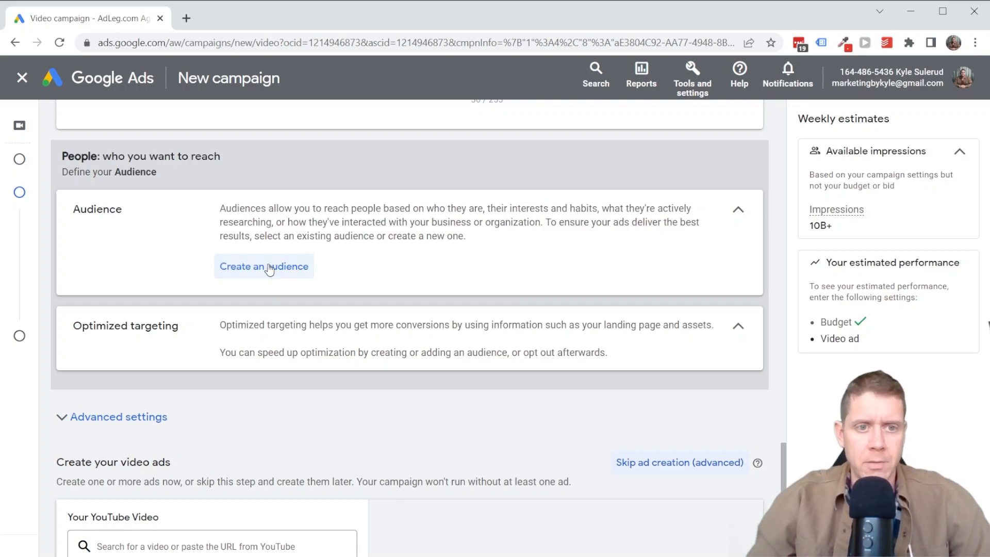
click(275, 265)
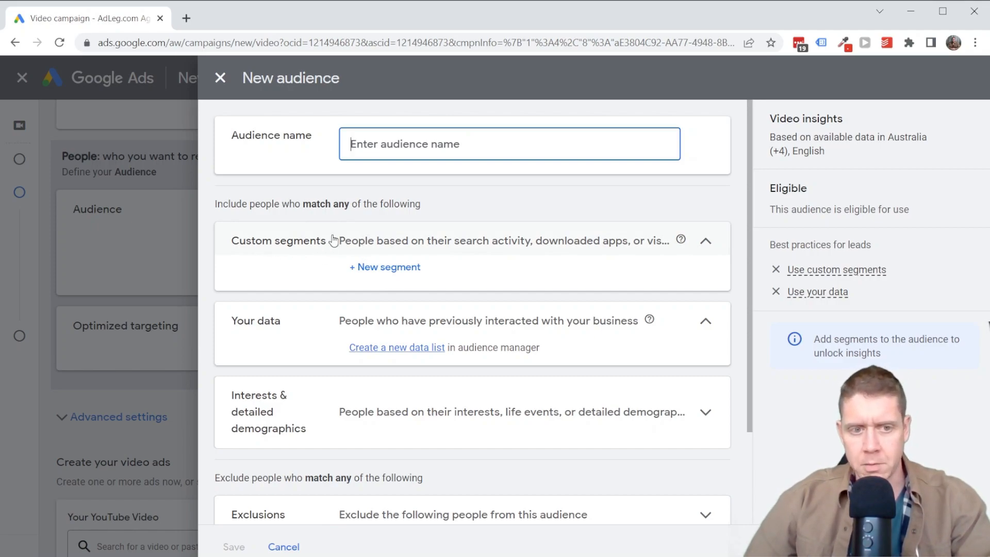
- Search the audience's interests and detailed demographics for "marketing" and look through the suggested segments
scroll(539, 356, down, 1)
click(712, 348)
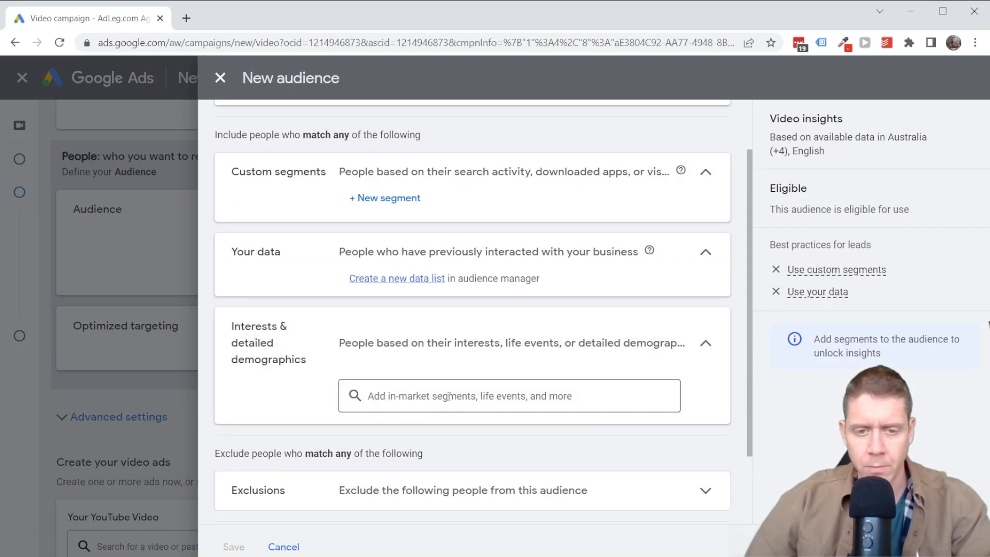
click(448, 396)
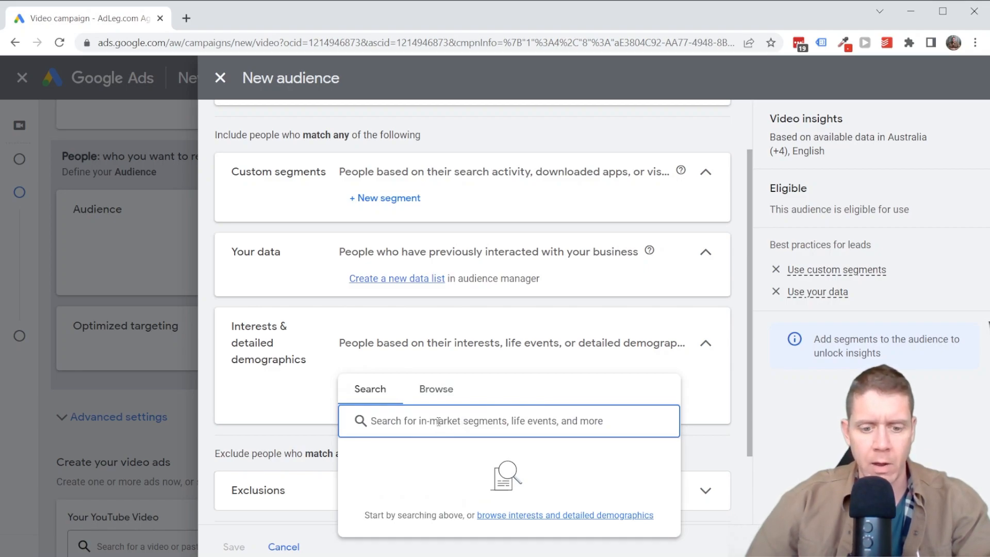
text(marketing)
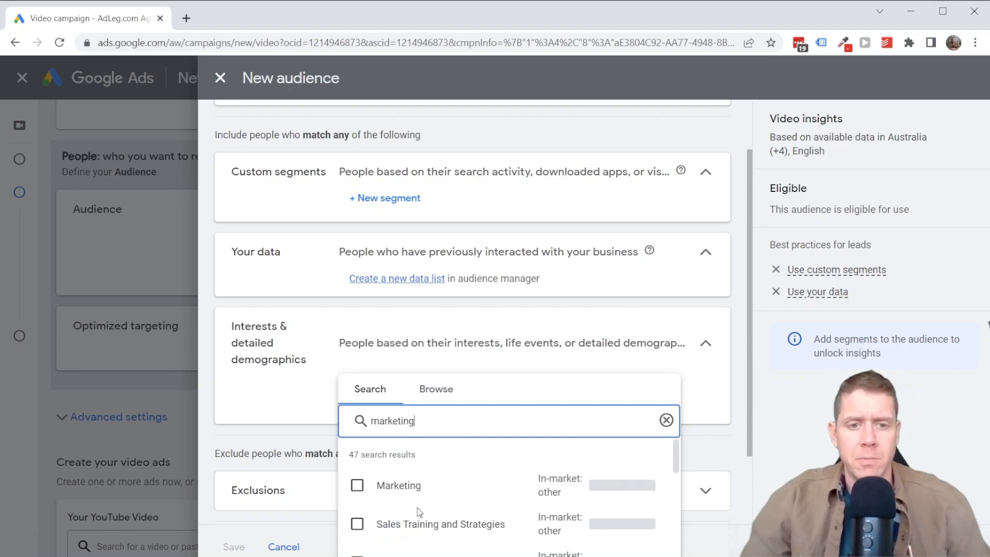
scroll(418, 503, down, 3)
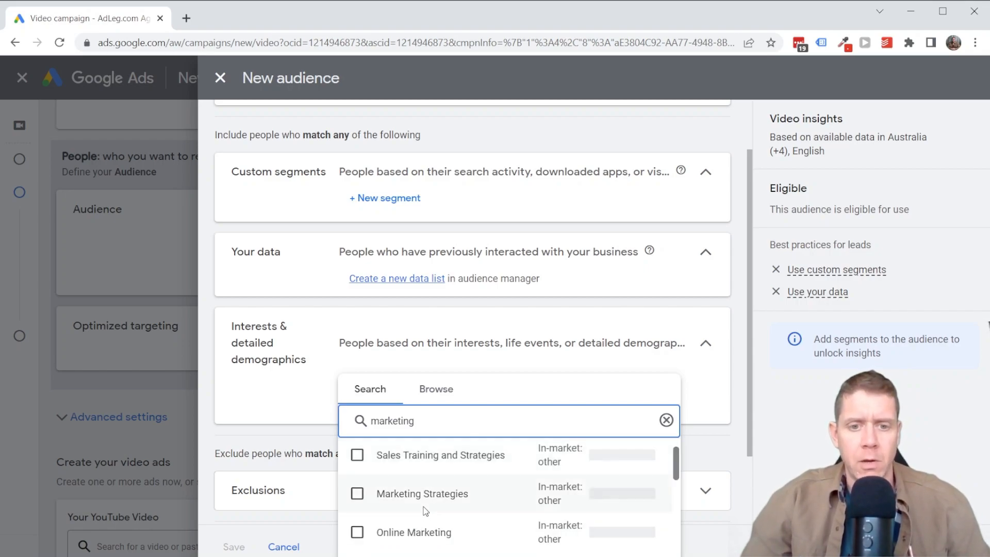
scroll(423, 496, up, 3)
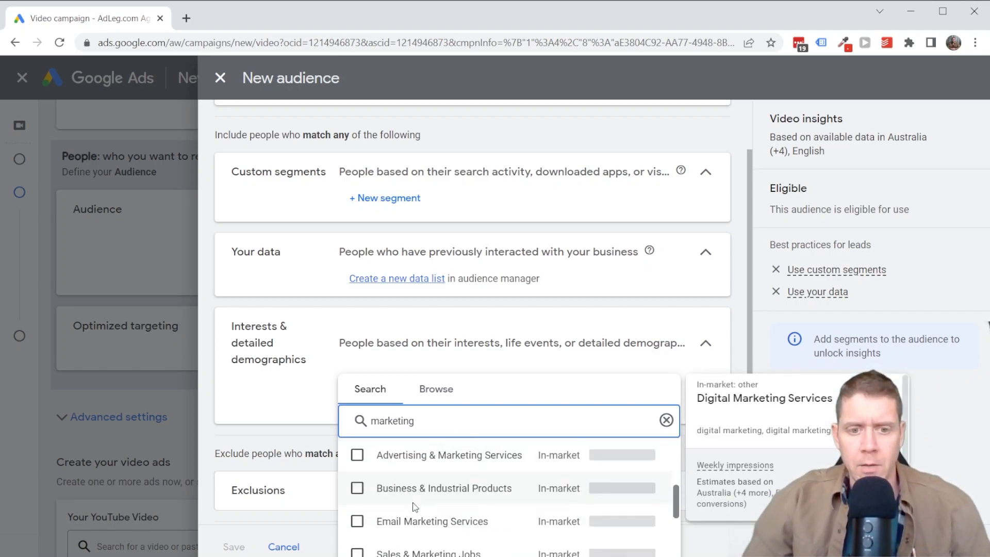
scroll(426, 501, down, 2)
scroll(428, 505, down, 1)
scroll(431, 513, down, 2)
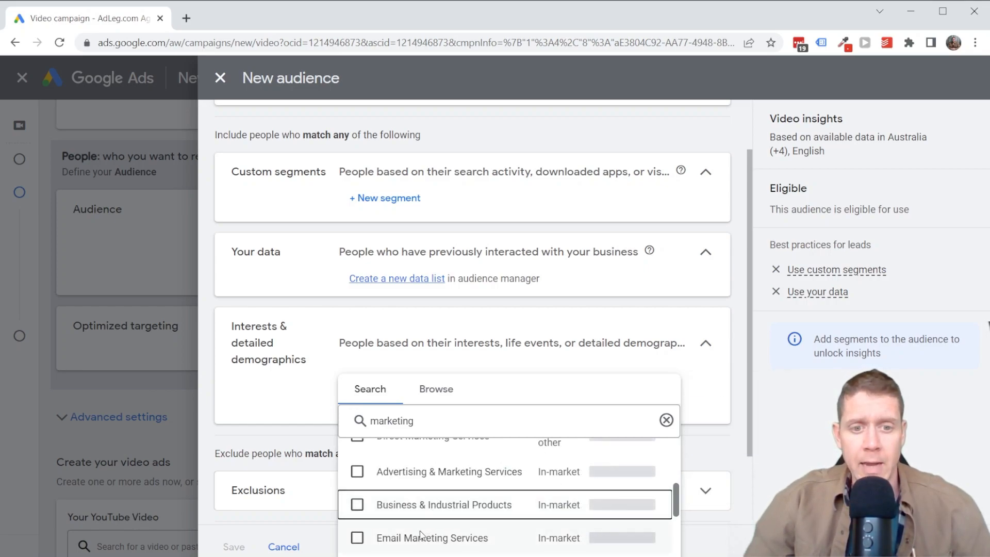
scroll(419, 535, down, 2)
scroll(419, 526, down, 2)
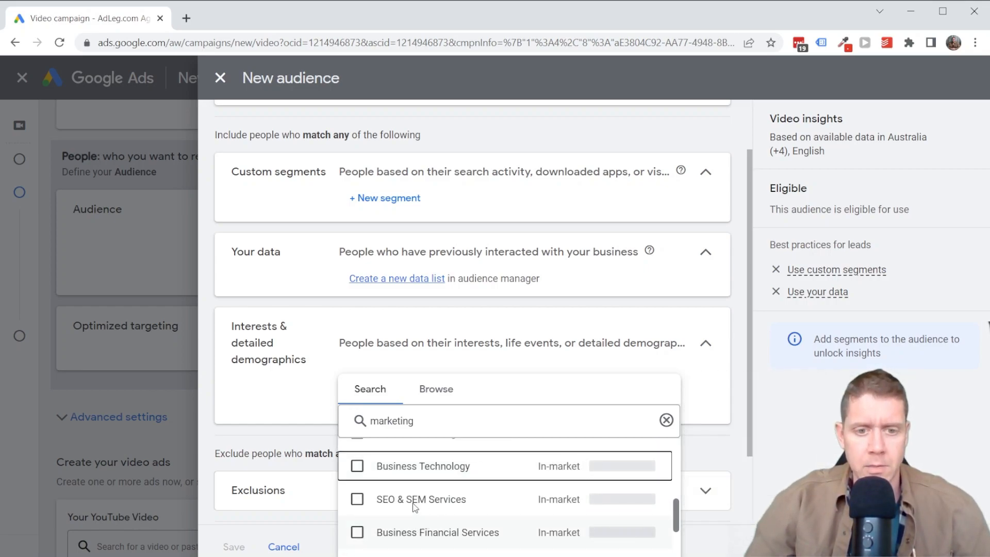
scroll(428, 498, down, 3)
scroll(430, 499, down, 4)
scroll(432, 523, up, 3)
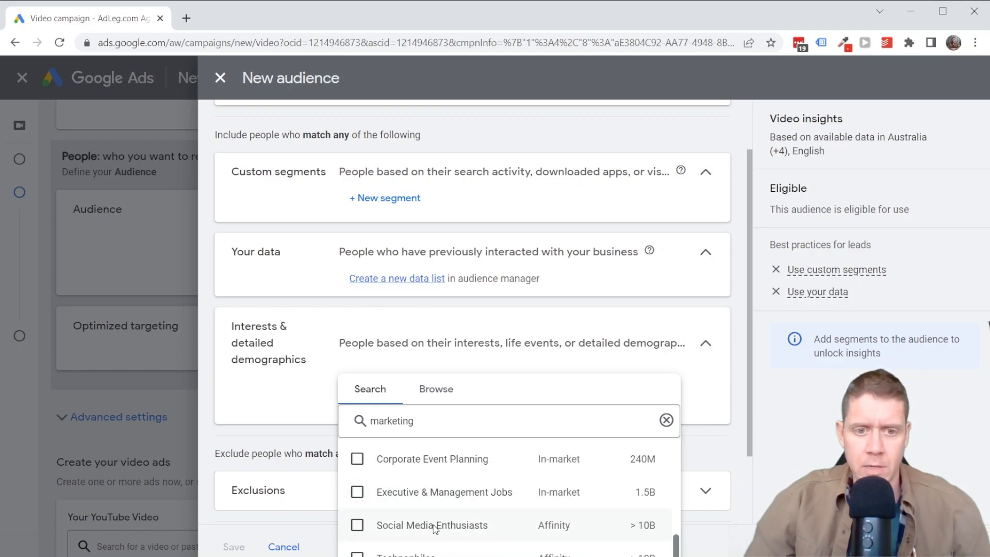
scroll(432, 526, down, 1)
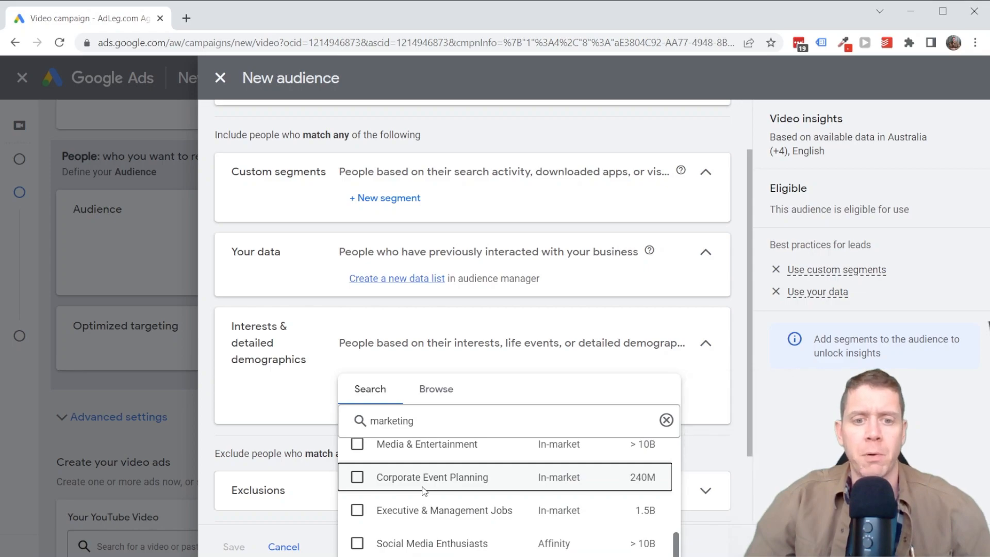
- Compare the in-market and affinity segments in the marketing results, then clear and close the search without selecting any
scroll(423, 490, up, 8)
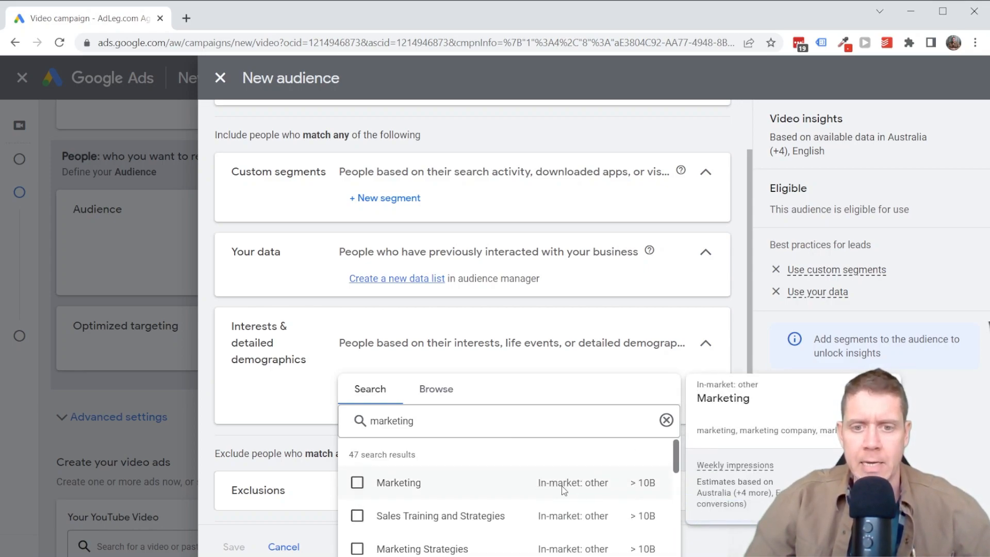
scroll(553, 487, down, 3)
scroll(553, 487, up, 3)
scroll(556, 485, down, 1)
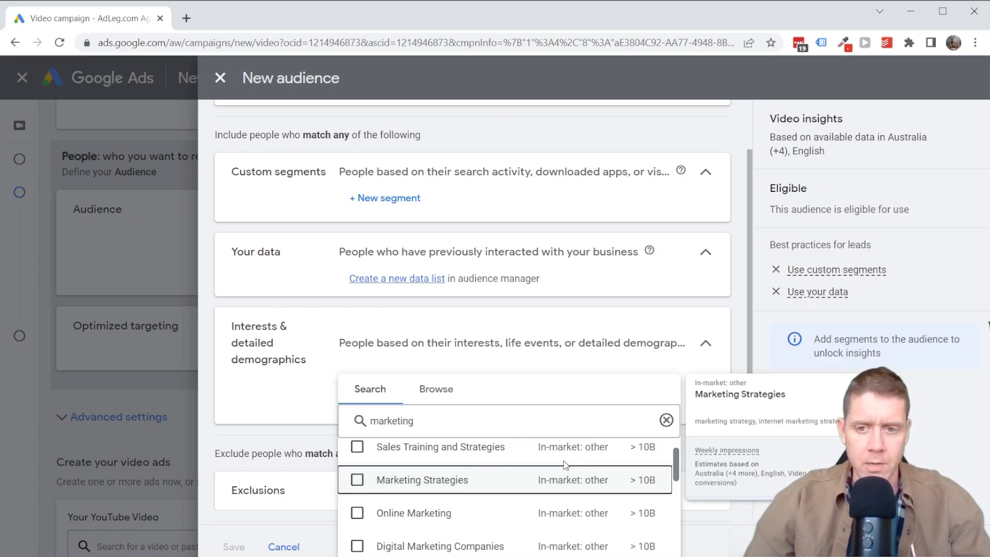
scroll(572, 475, down, 5)
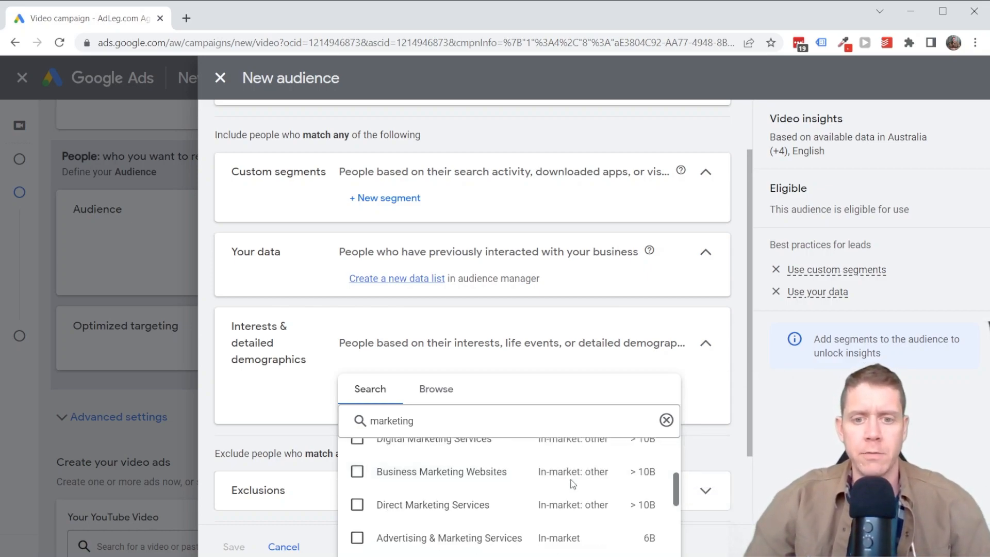
scroll(577, 484, down, 6)
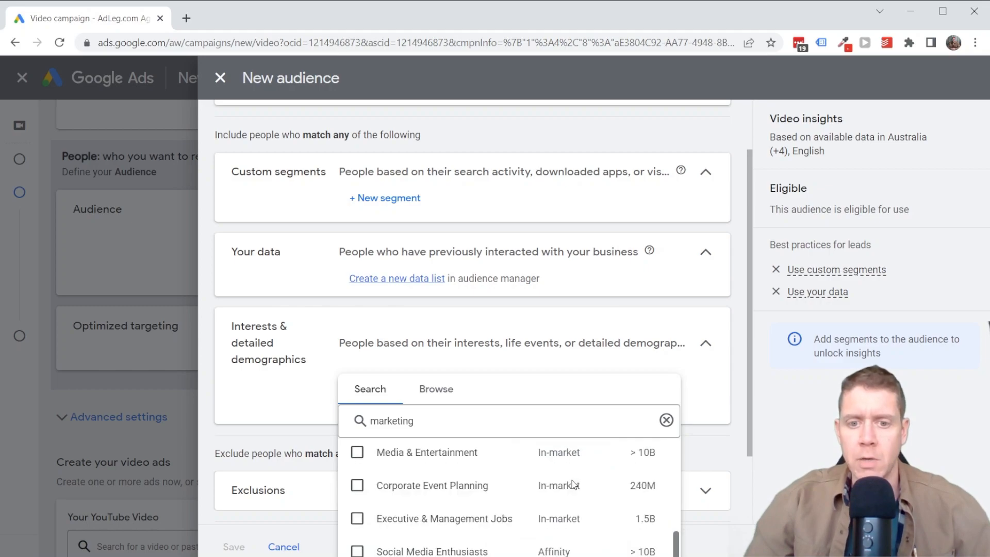
scroll(568, 493, down, 2)
scroll(572, 496, up, 3)
scroll(569, 503, up, 5)
scroll(551, 536, down, 8)
mouse_move(560, 539)
scroll(556, 531, down, 3)
mouse_move(560, 514)
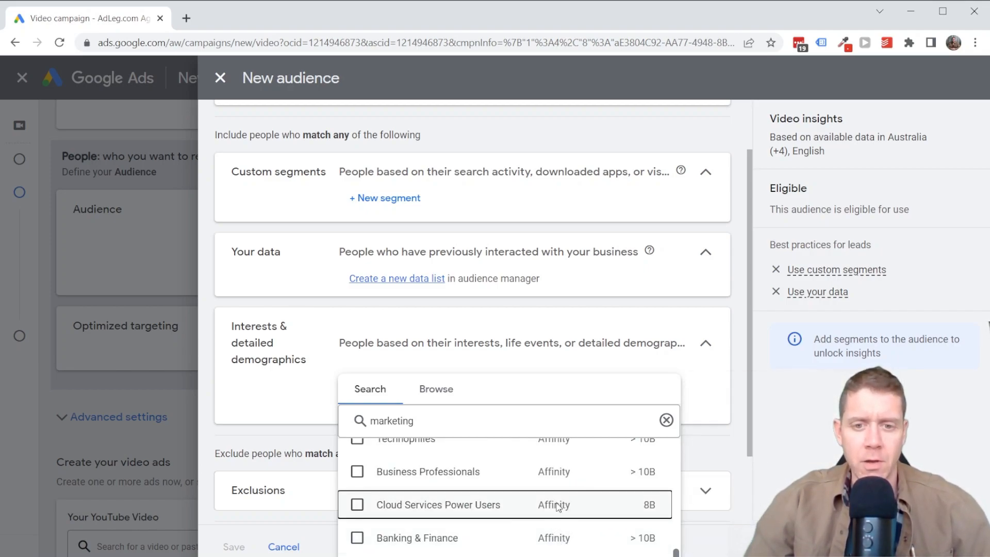
scroll(549, 511, up, 2)
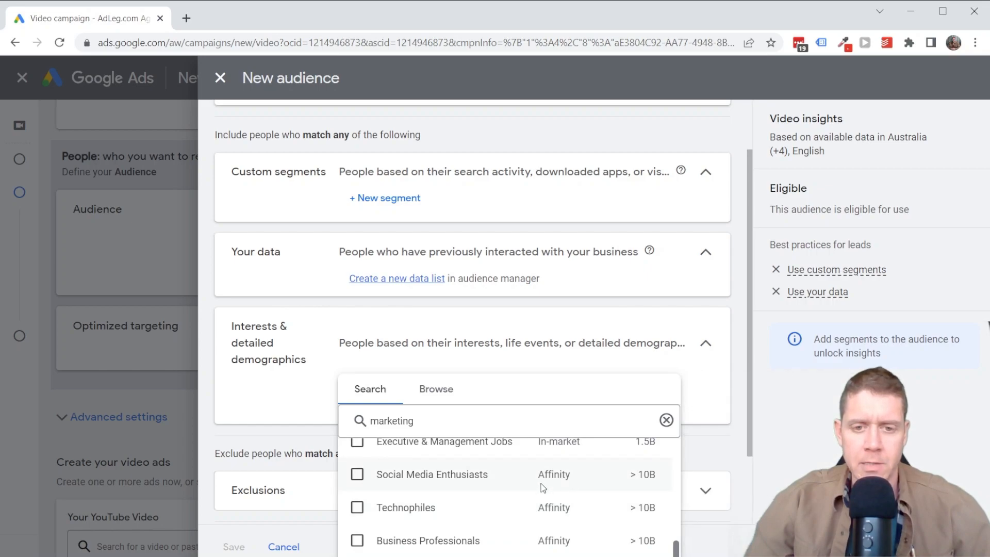
scroll(544, 494, down, 2)
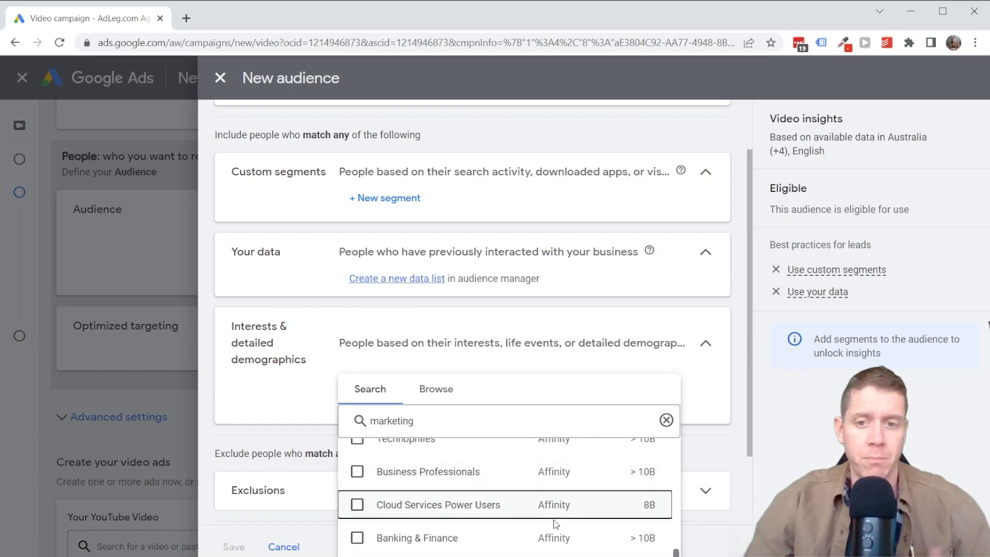
scroll(560, 495, up, 2)
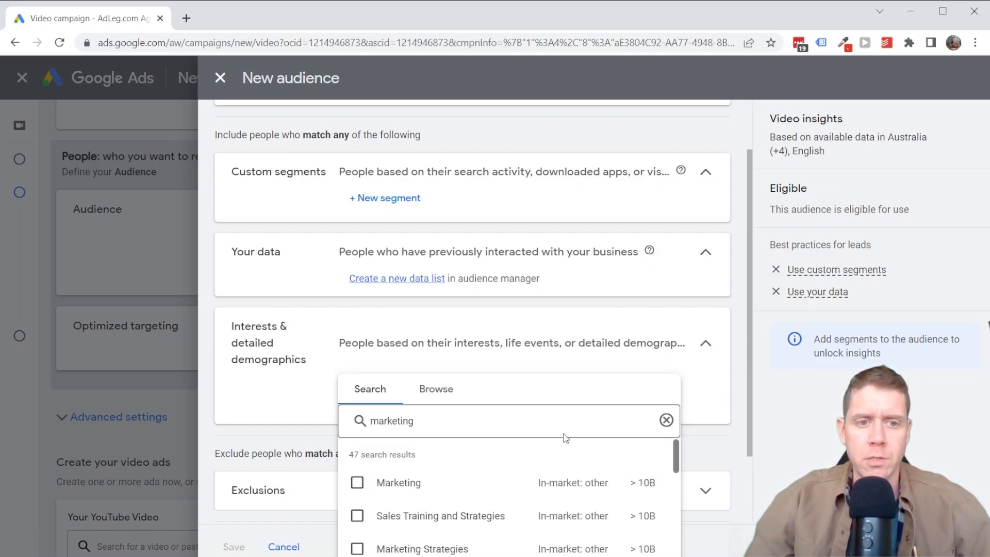
click(666, 420)
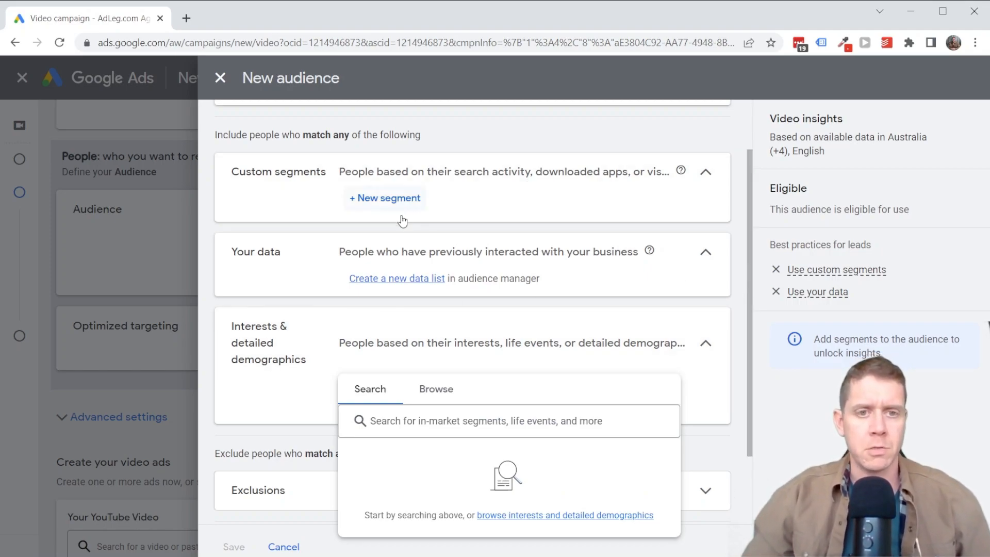
click(308, 230)
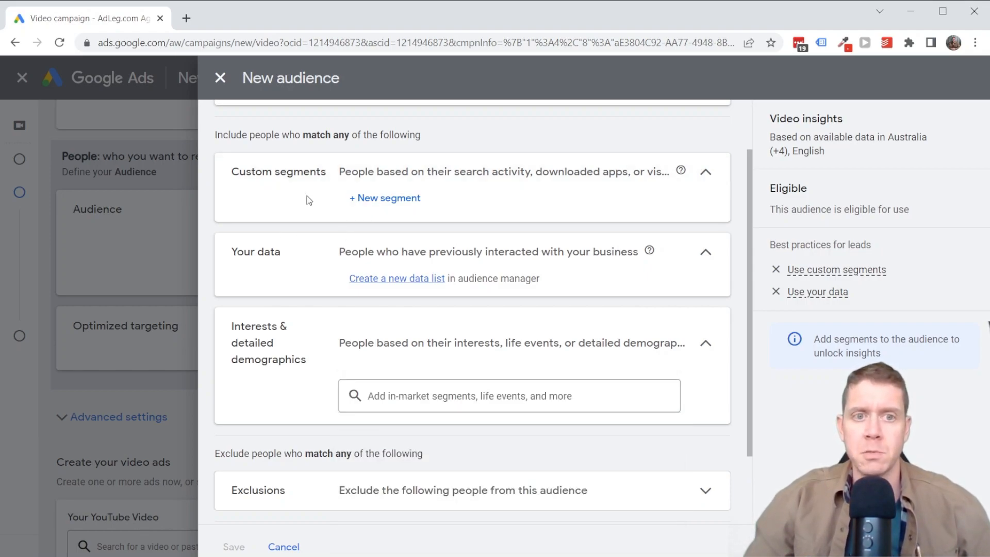
- Start a new custom segment for people who searched for terms on Google and add the search term "youtube ad agency"
scroll(311, 185, up, 2)
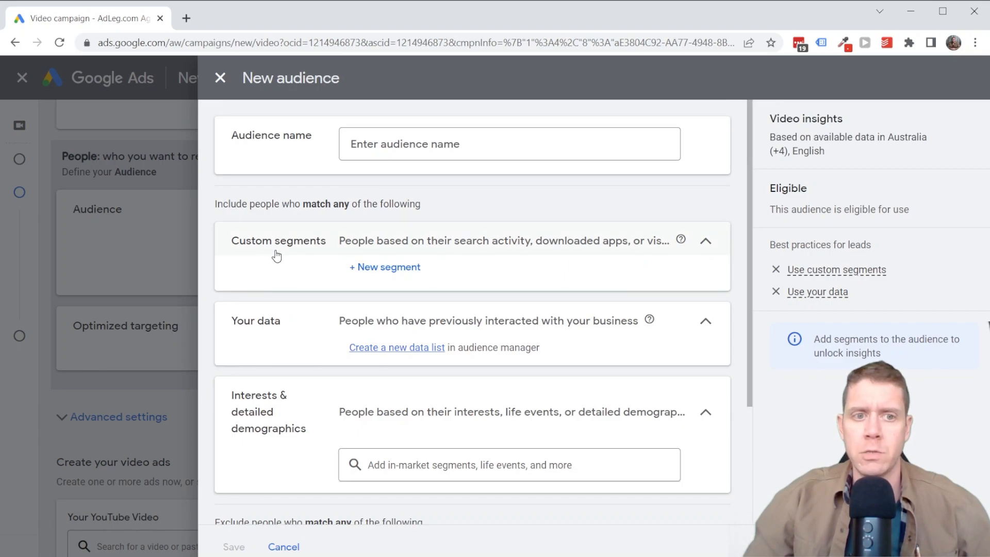
click(383, 272)
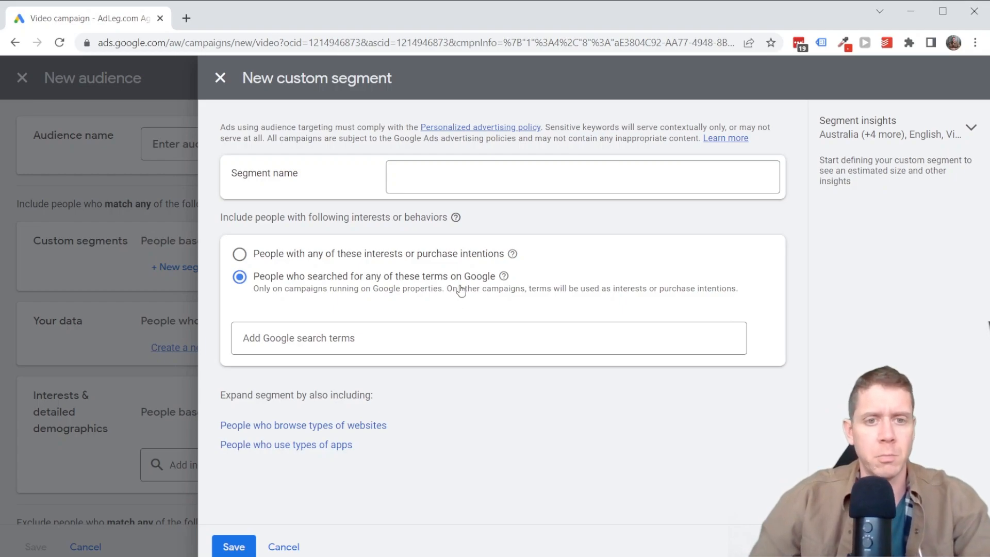
click(357, 337)
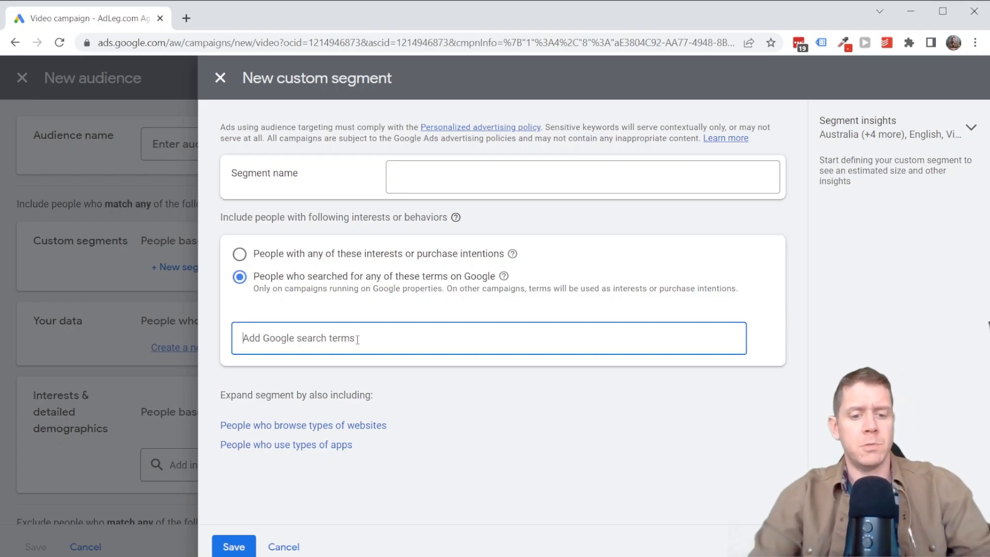
text(youtube ad agency)
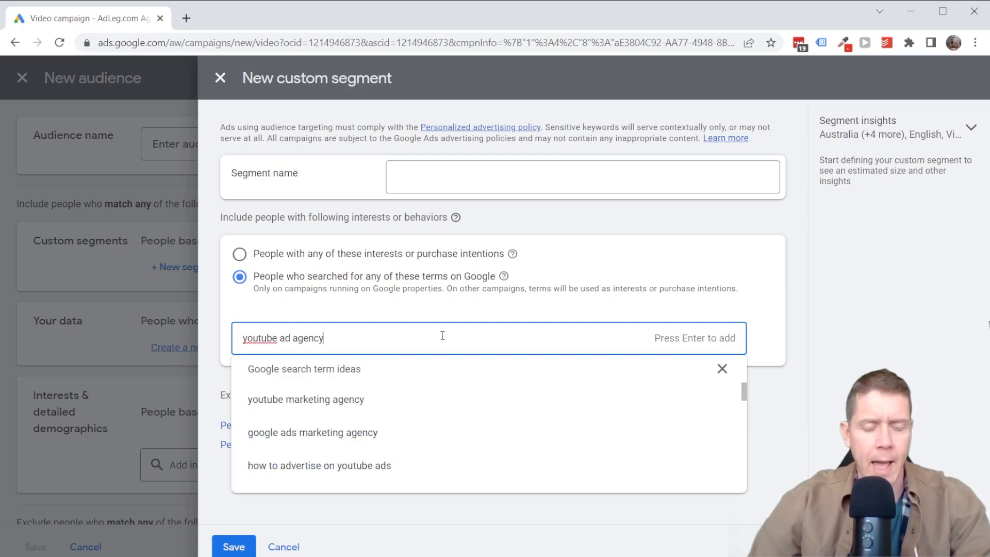
key(Return)
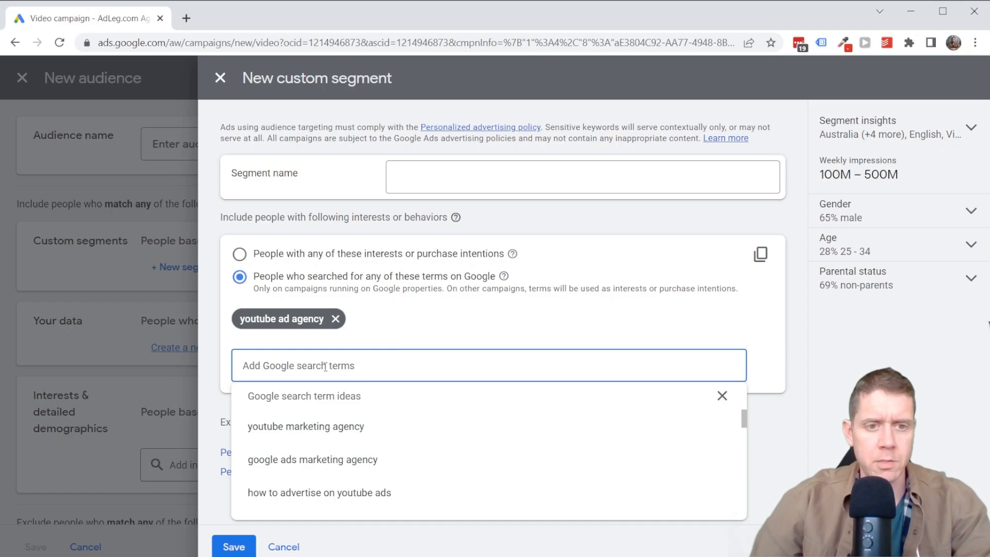
scroll(392, 474, down, 4)
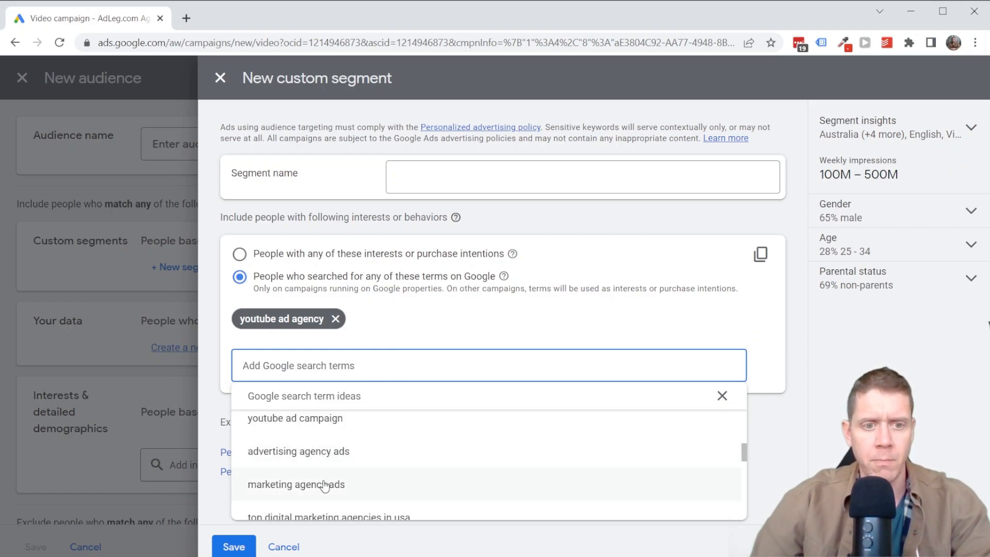
scroll(327, 462, up, 3)
scroll(328, 461, down, 1)
scroll(328, 457, down, 3)
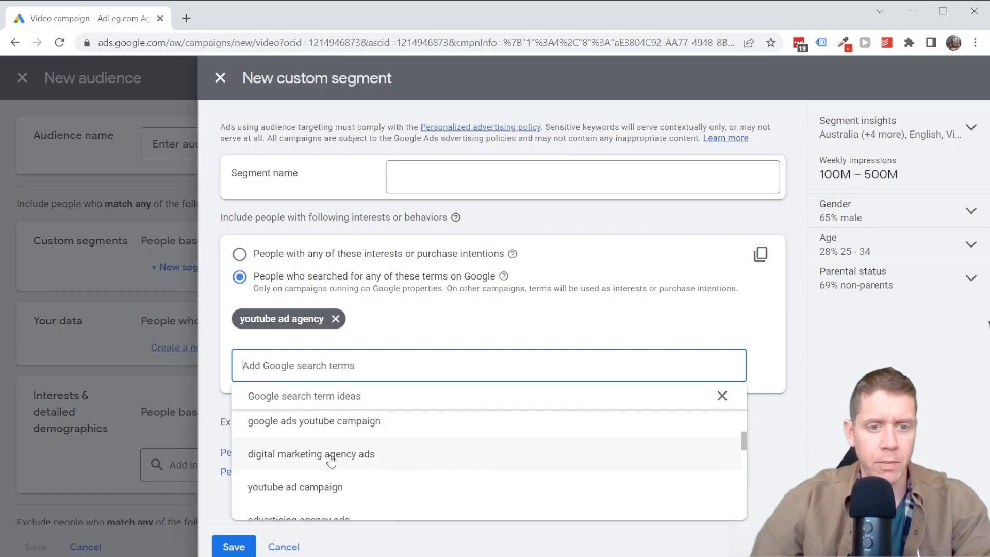
scroll(330, 459, up, 4)
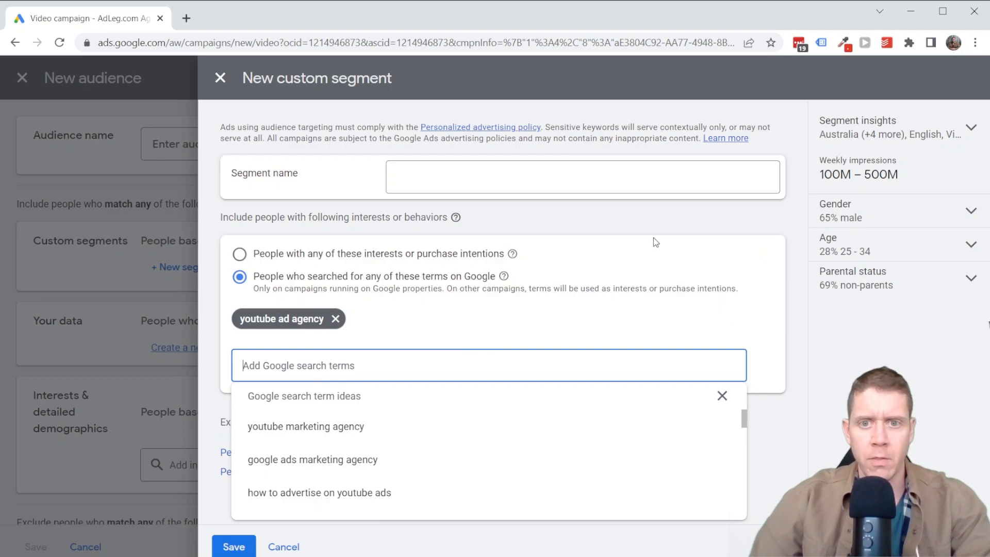
click(659, 220)
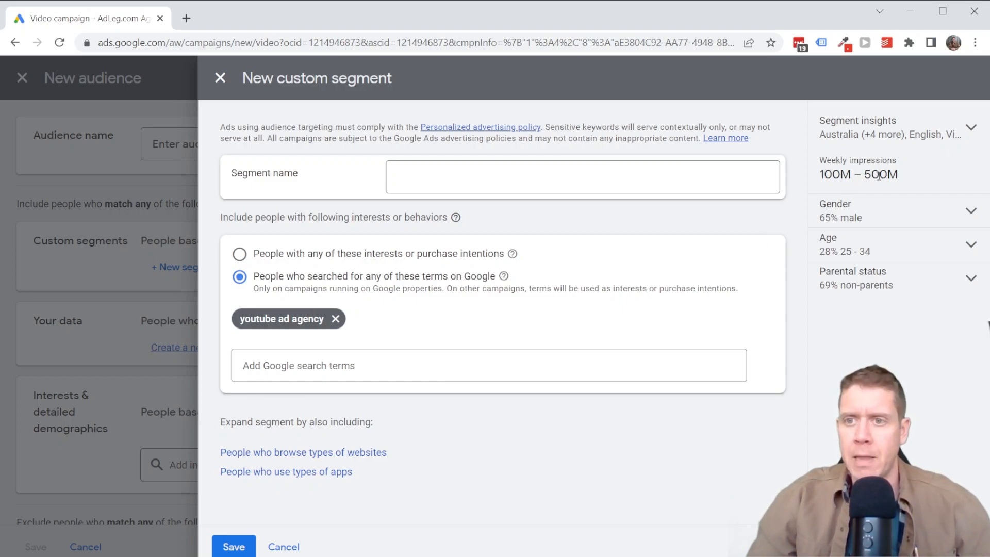
- Add the search term "youtube ads services" and the suggested term "how to advertise on youtube ads" to the segment
click(343, 367)
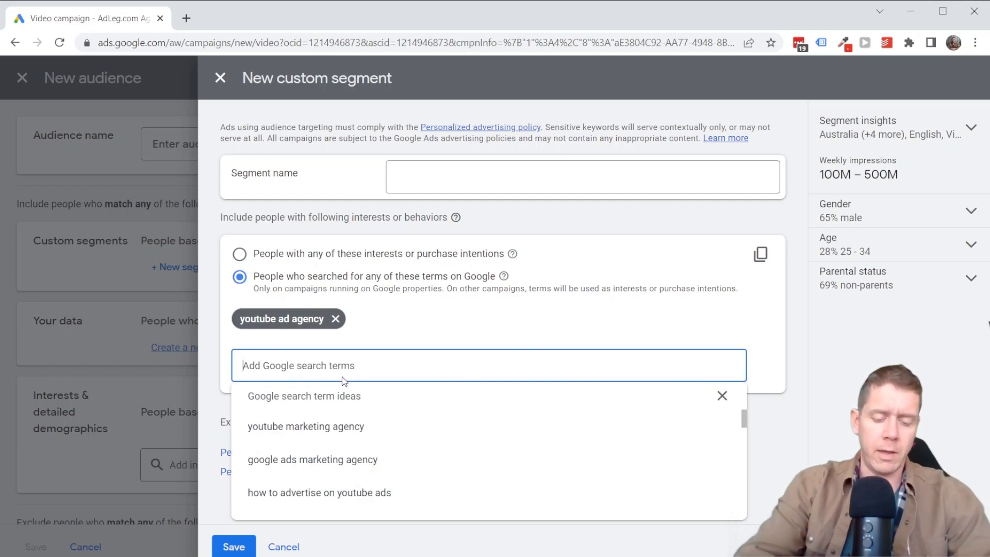
text(youtube ads a)
key(BackSpace)
text(services)
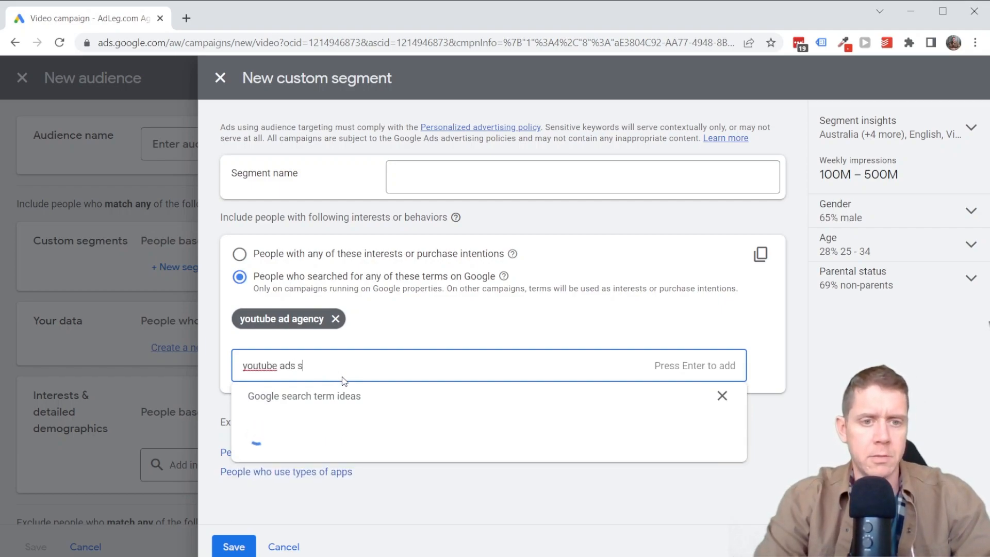
key(Return)
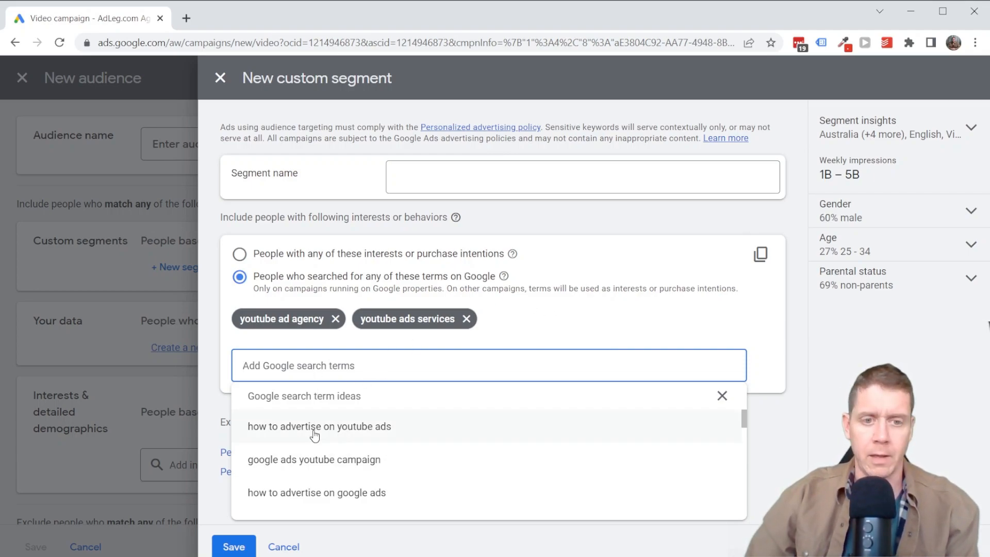
click(298, 432)
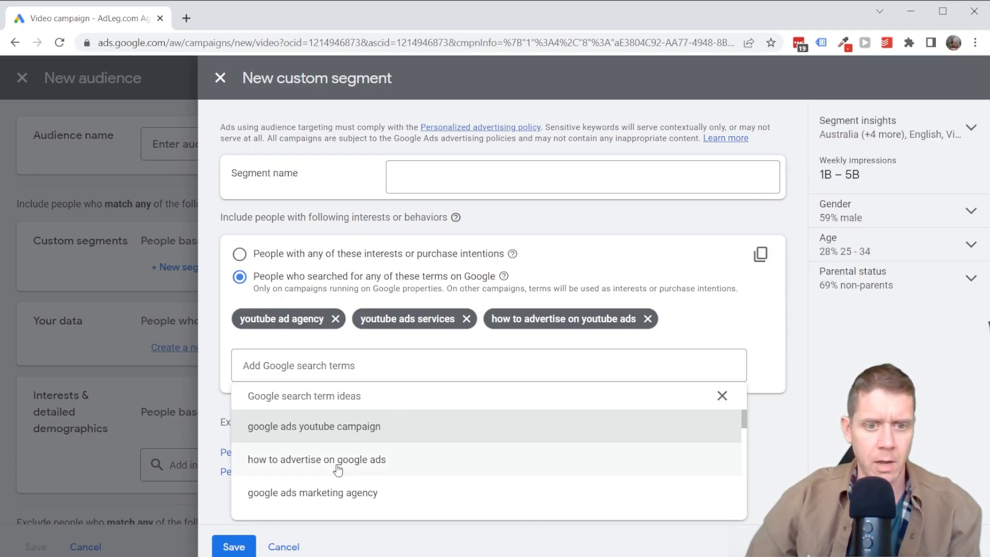
- Add "youtube ads agency" as another Google search term in the custom segment
scroll(335, 461, down, 3)
click(353, 363)
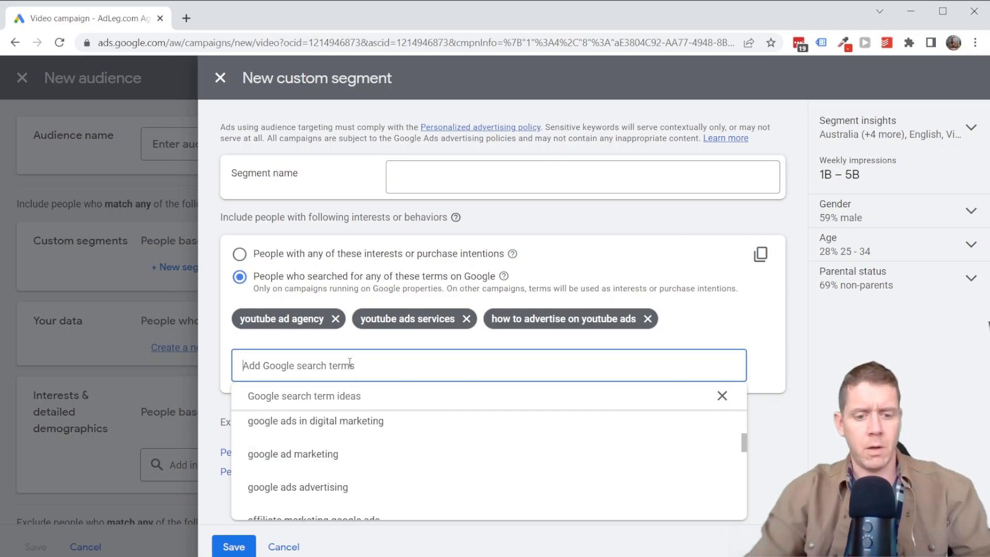
text(youtube ads)
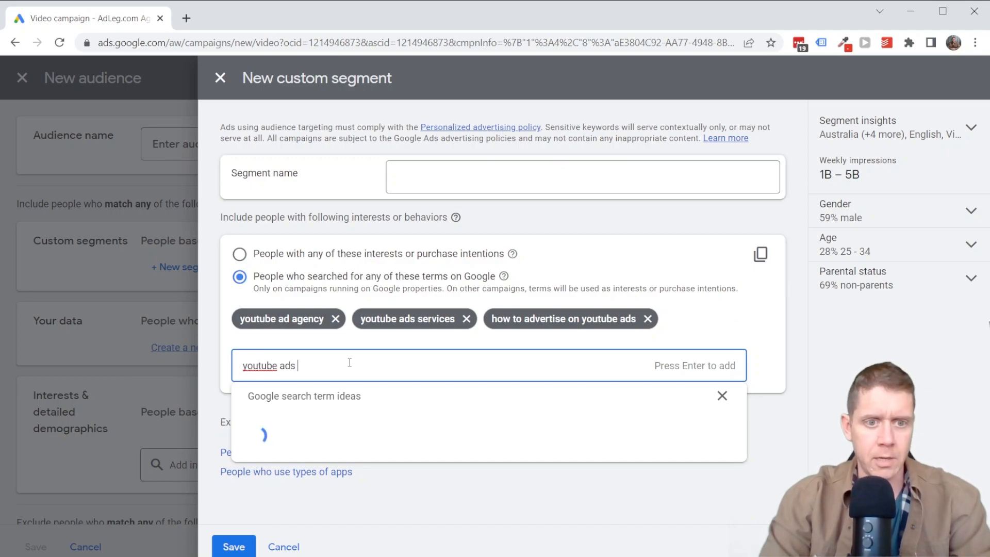
text( agency)
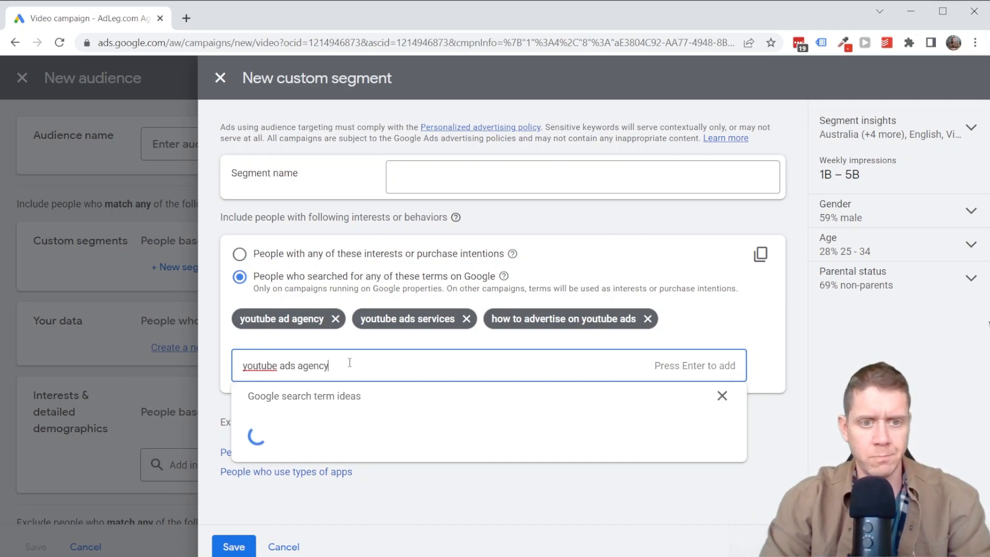
key(Return)
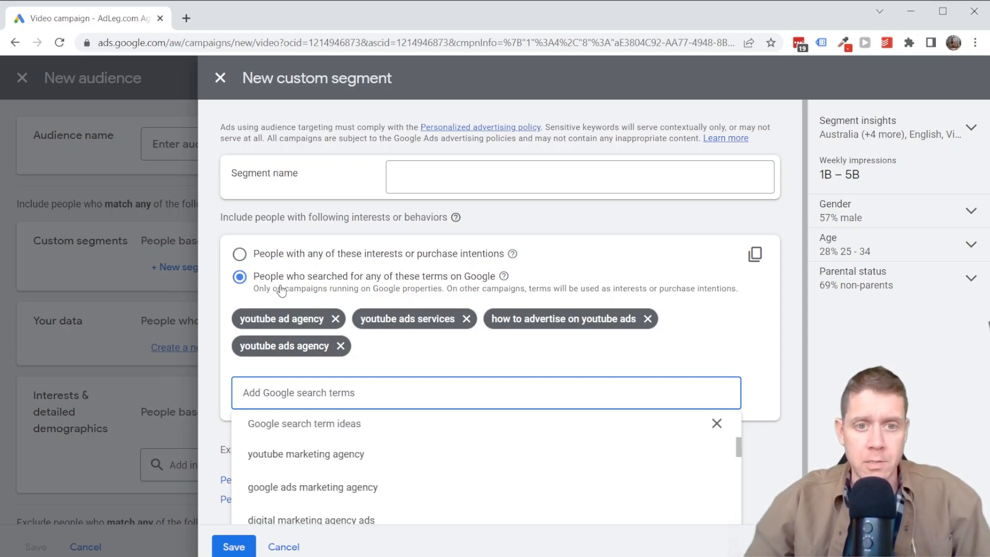
- Remove the terms "youtube ads agency", "youtube ads services" and "how to advertise on youtube ads", keeping only "youtube ad agency"
click(341, 348)
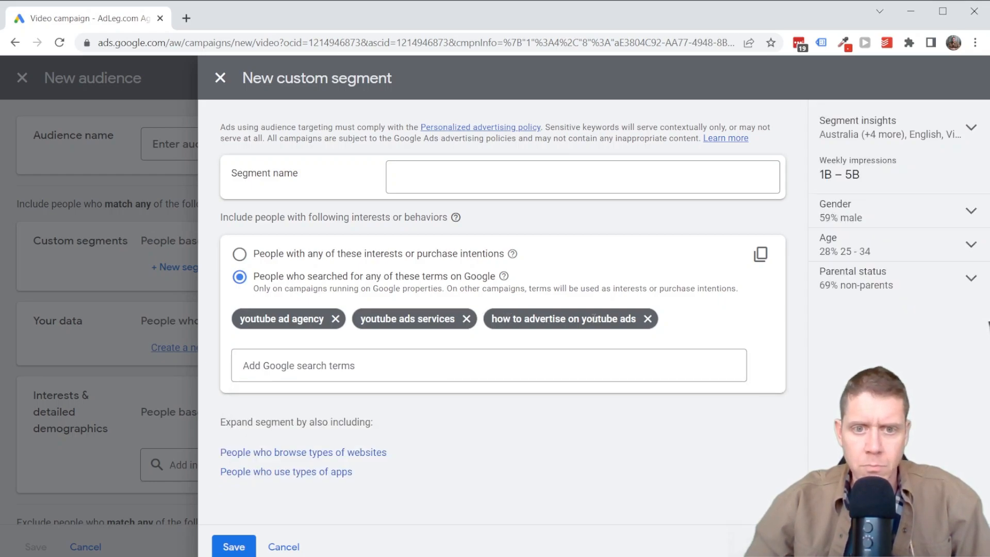
click(466, 319)
click(516, 319)
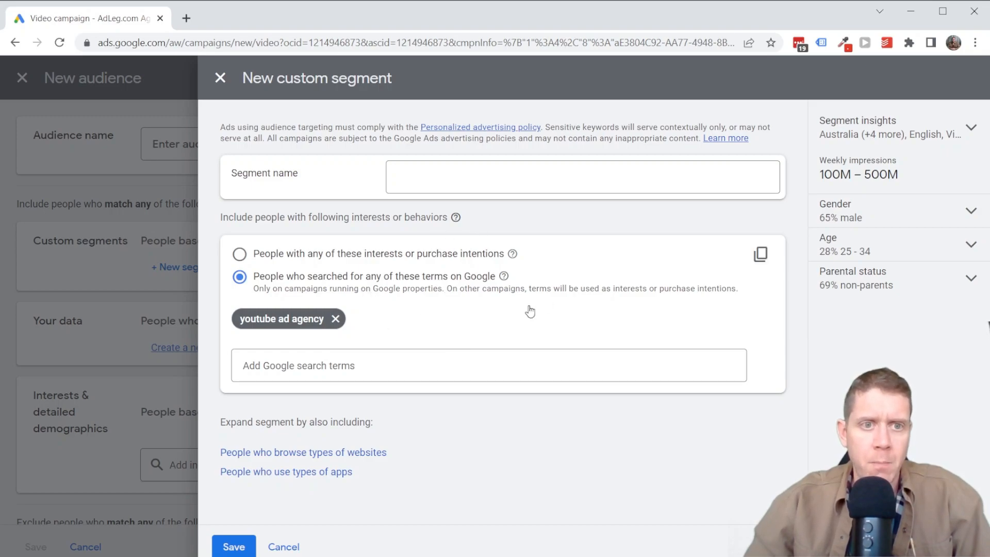
- Name the custom segment "youtube ad agency" and save it to the audience
click(482, 181)
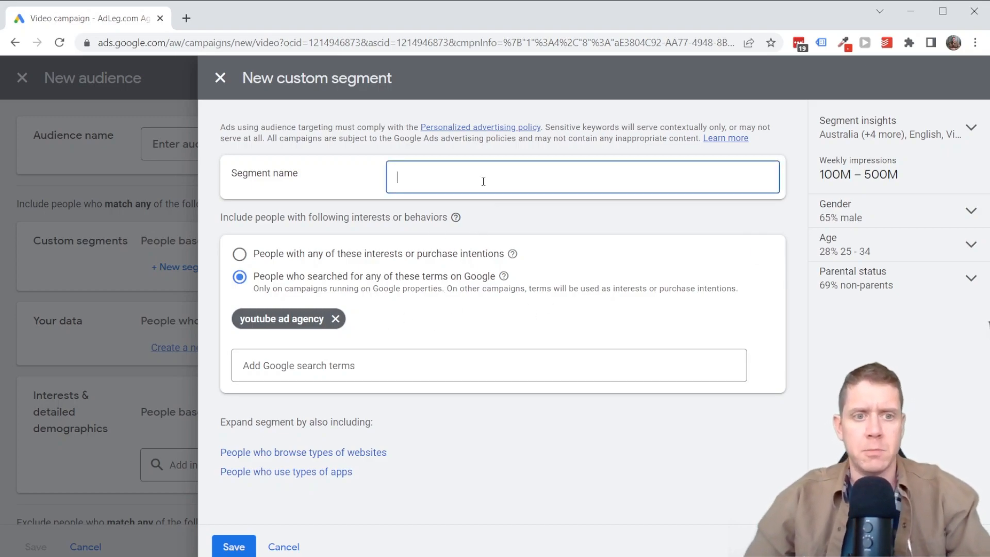
text(youtube ad agency)
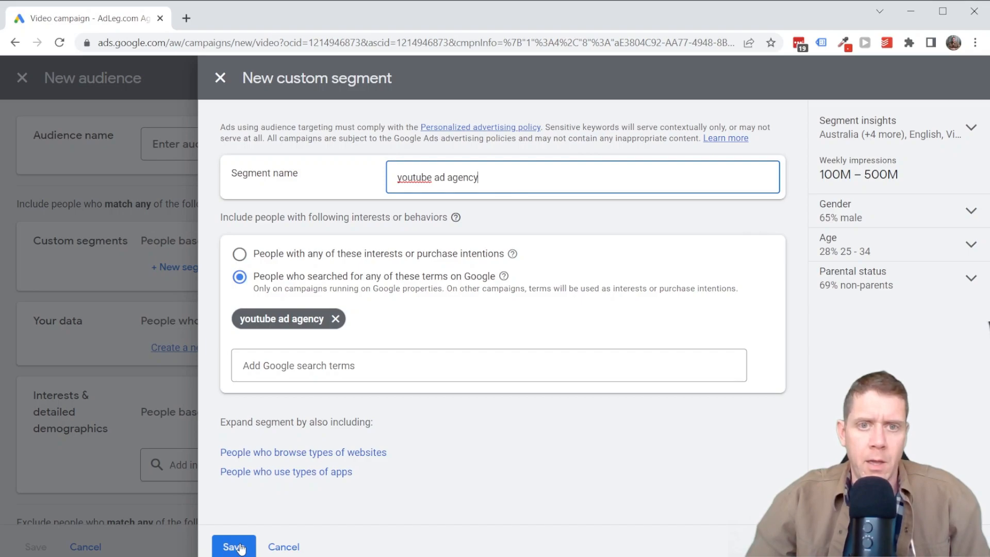
click(238, 546)
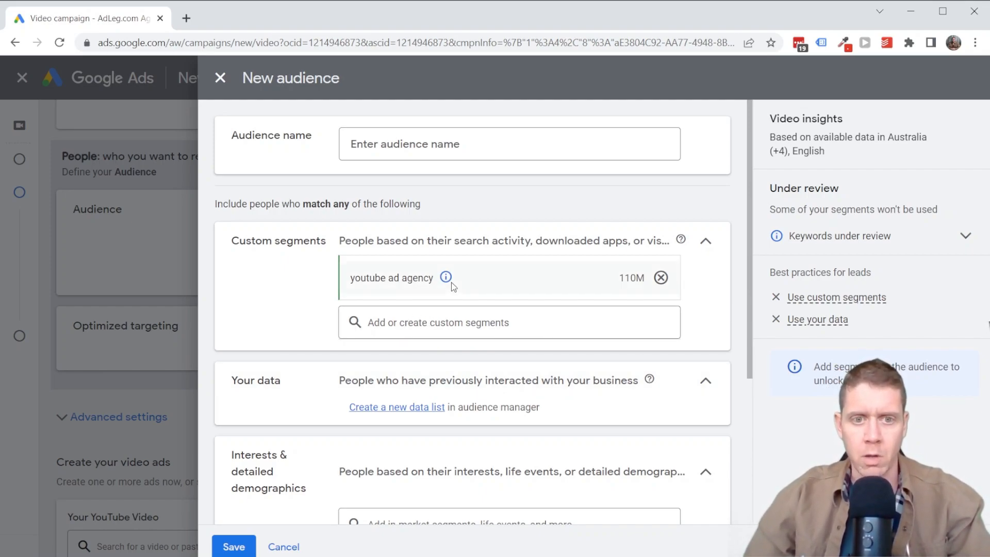
- Start a second custom segment with the Google search terms "how to set up youtube ads" and the suggested "how to advertise on youtube ads"
click(406, 324)
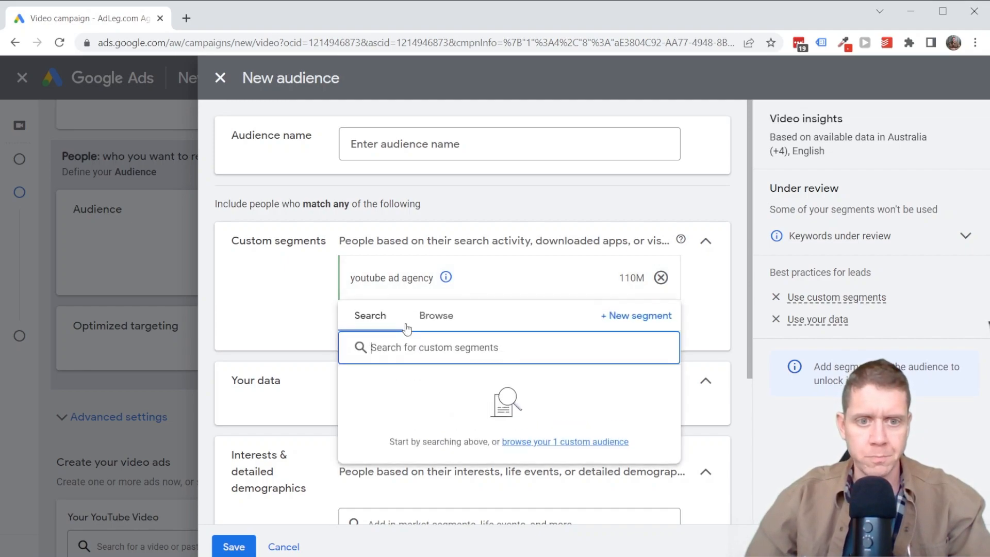
click(294, 286)
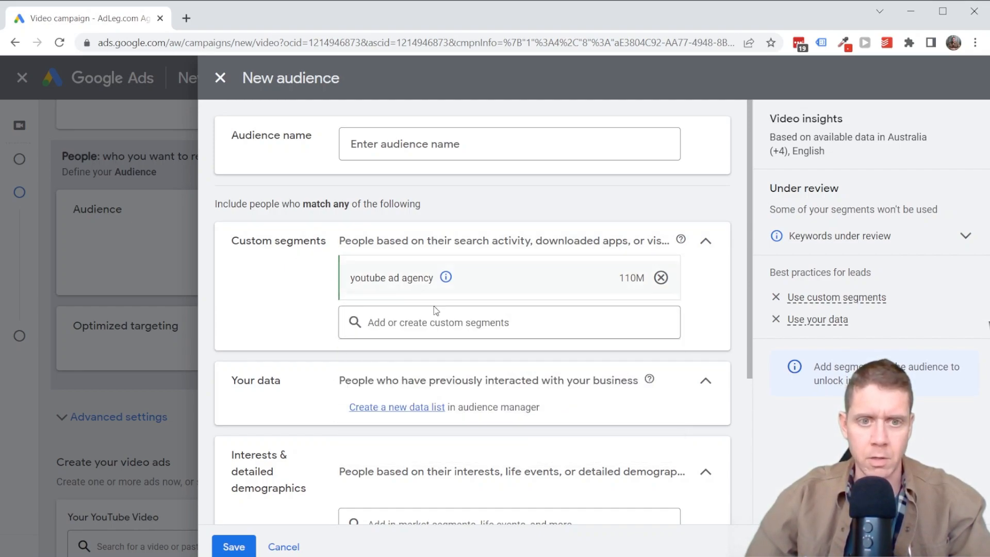
click(431, 324)
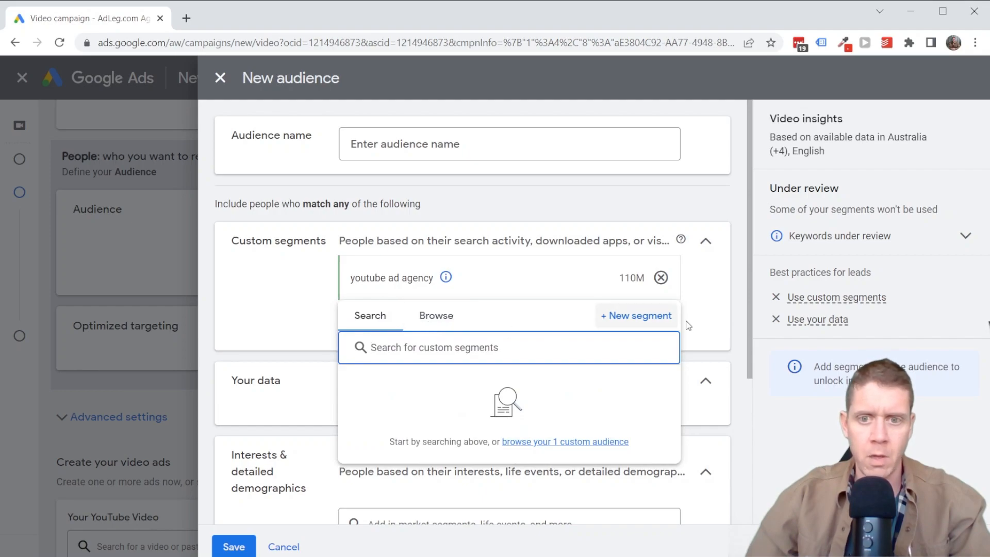
click(638, 317)
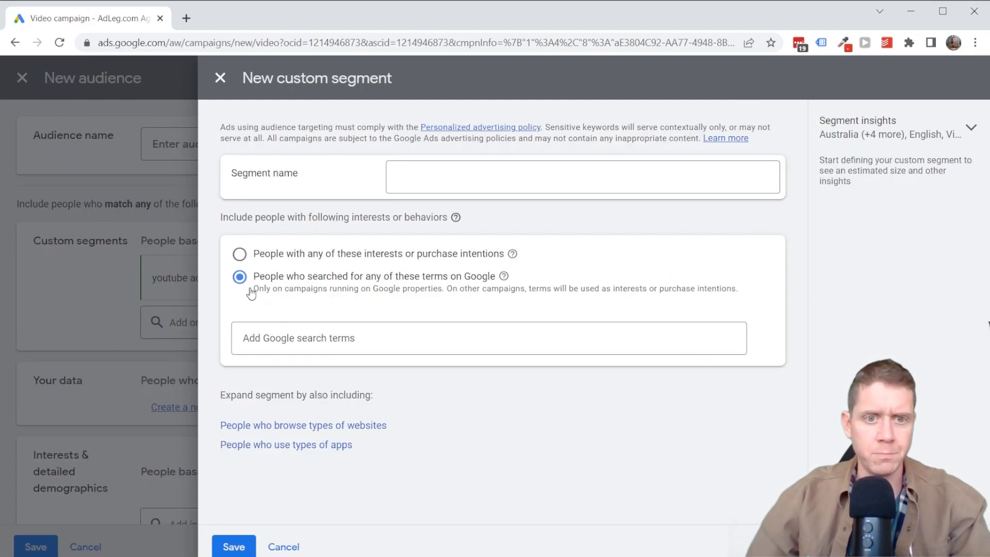
click(301, 336)
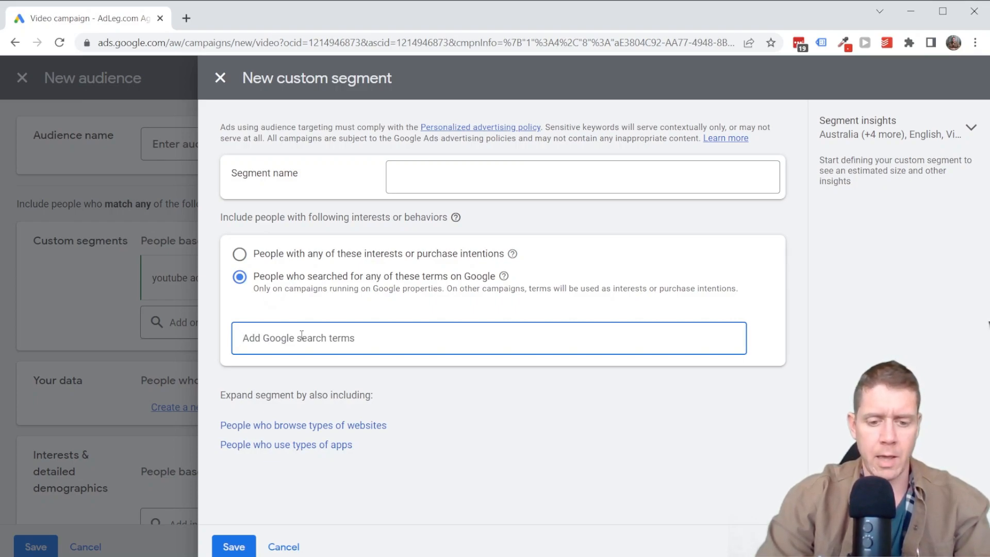
text(how to set up youtube ads)
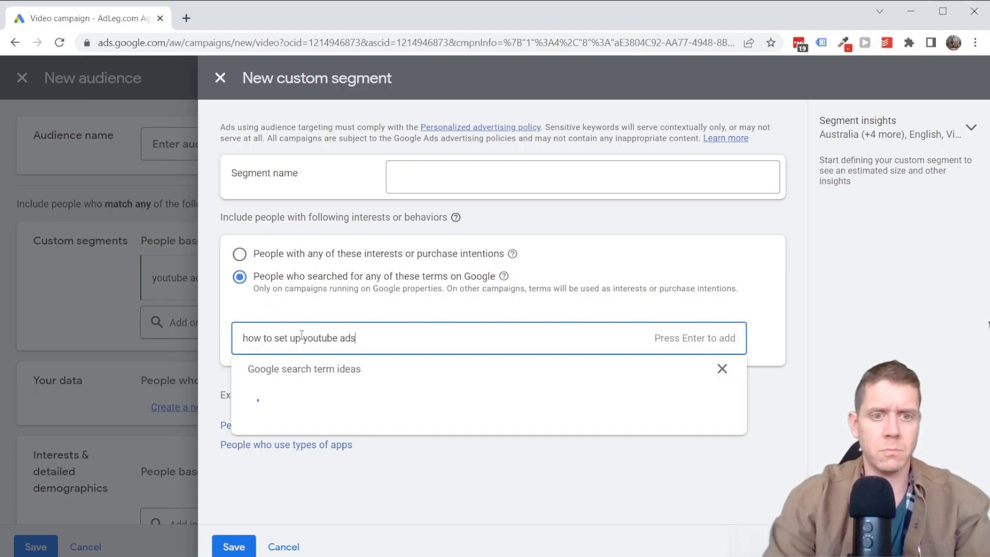
key(Return)
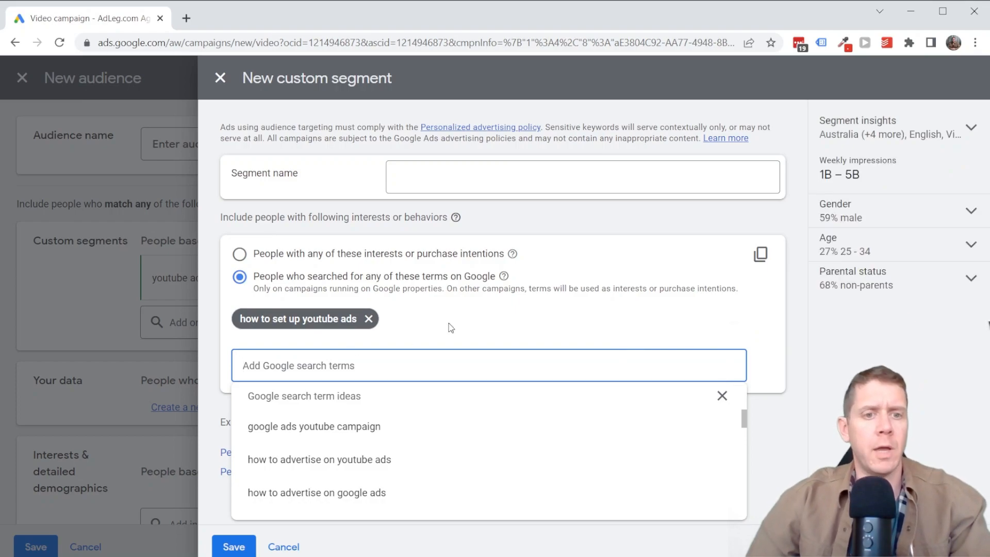
click(320, 460)
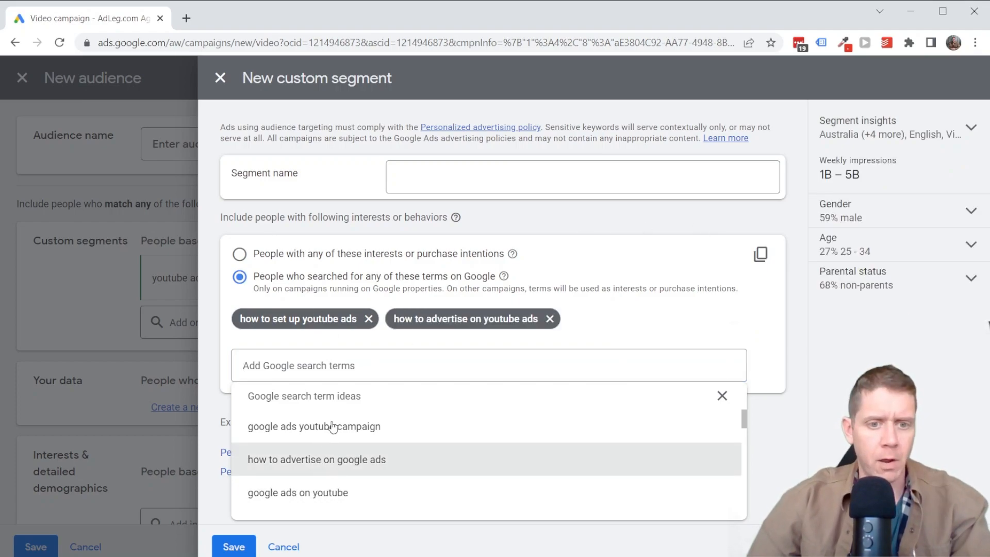
scroll(320, 502, down, 3)
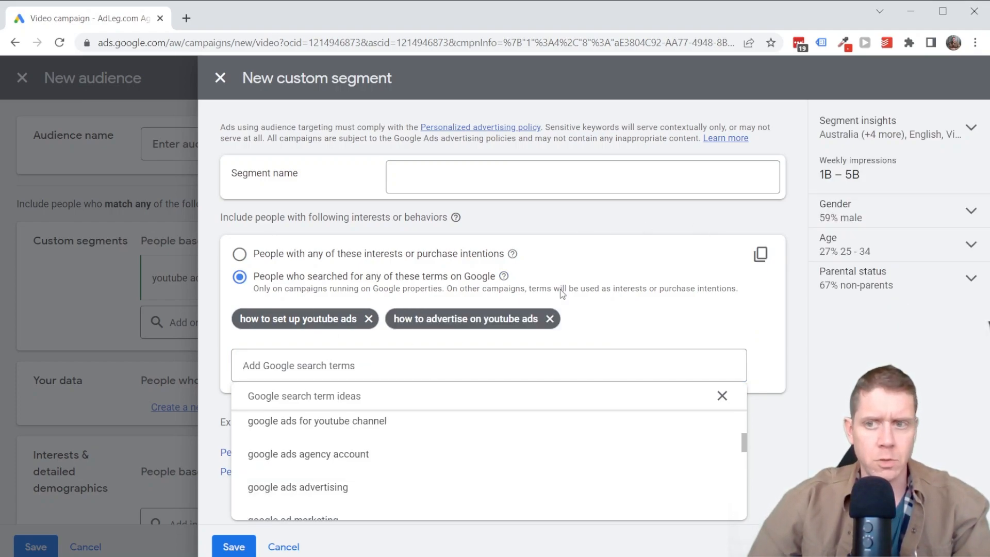
click(649, 223)
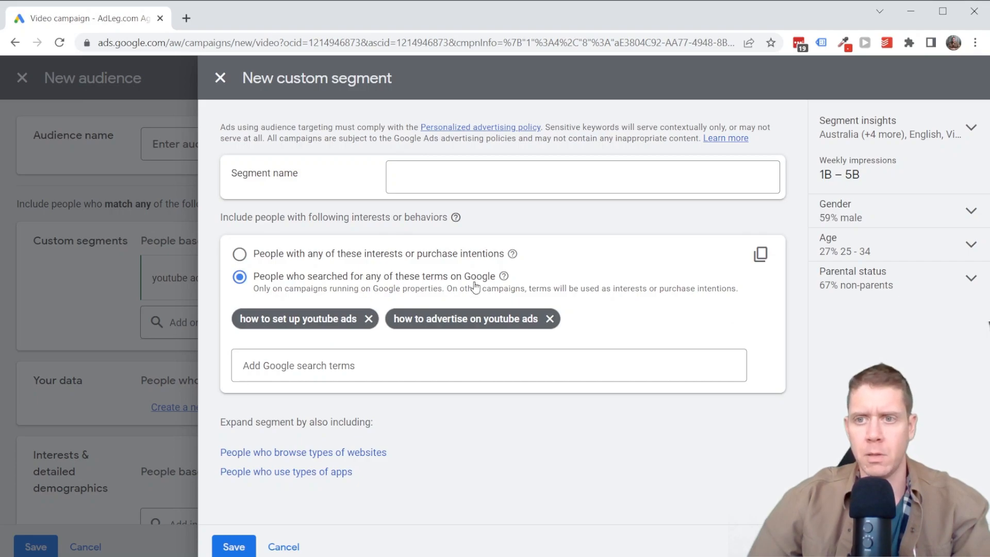
- Name the second custom segment "how to set up youtube ads" and save it to the audience
click(426, 182)
text(how to set up youtube ads)
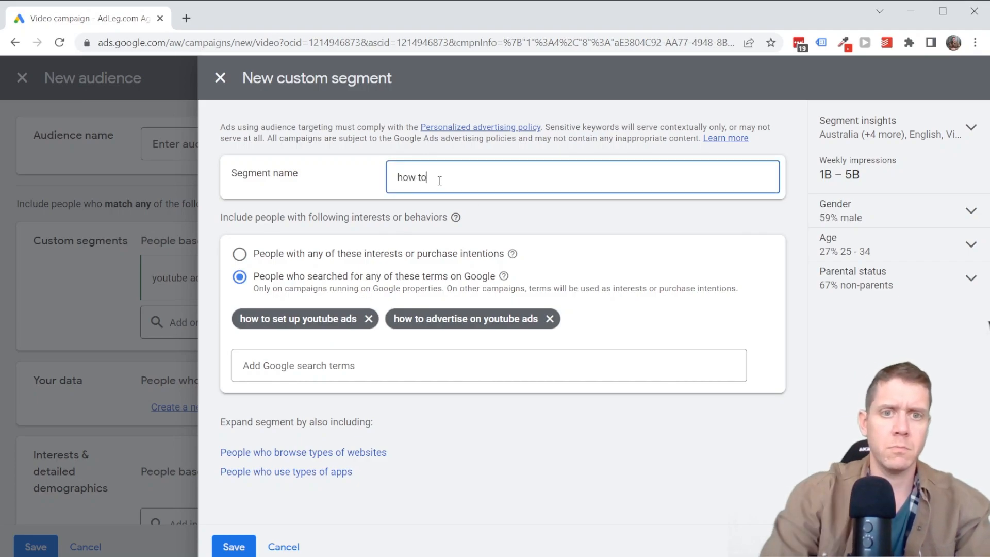
click(233, 546)
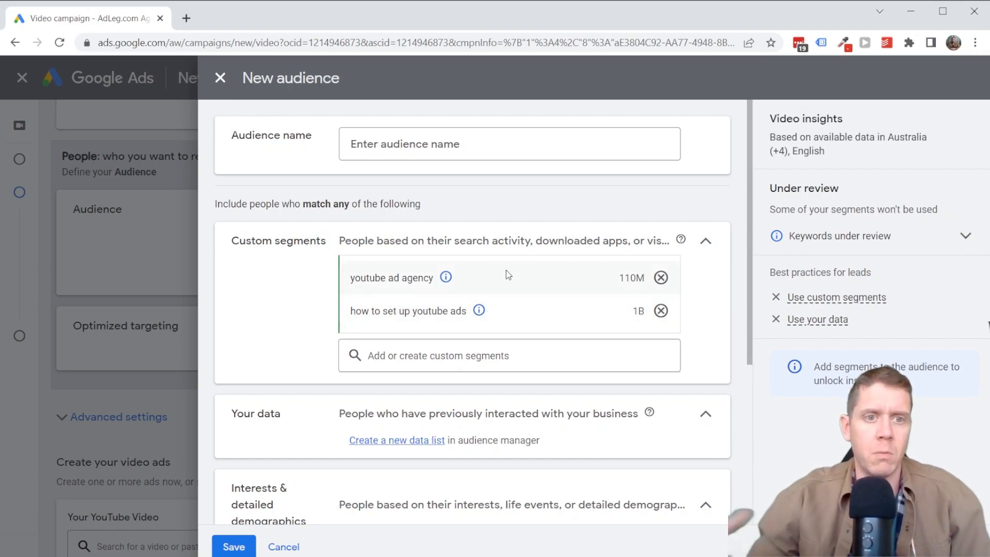
mouse_move(509, 275)
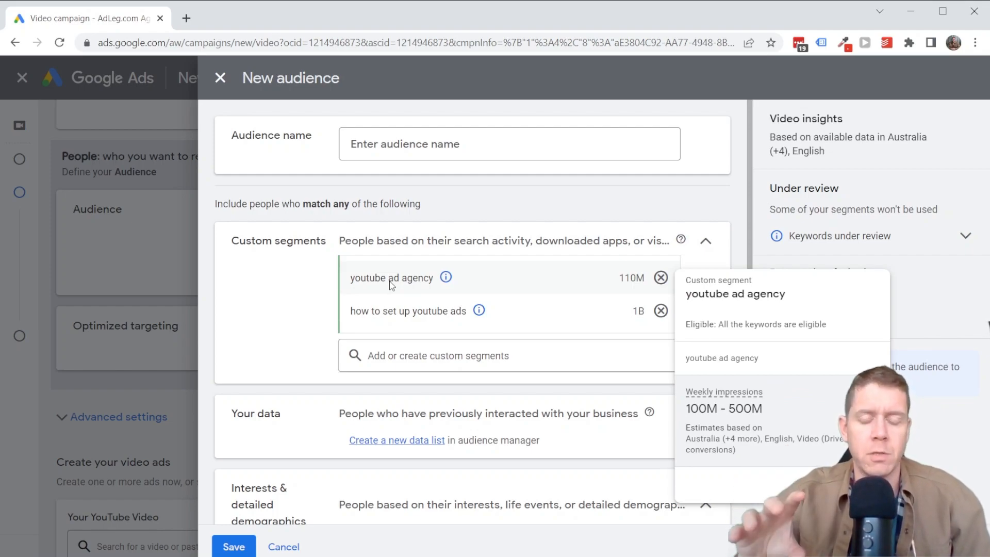
- Remove the "how to set up youtube ads" segment and name the audience "youtube ad agency"
mouse_move(397, 320)
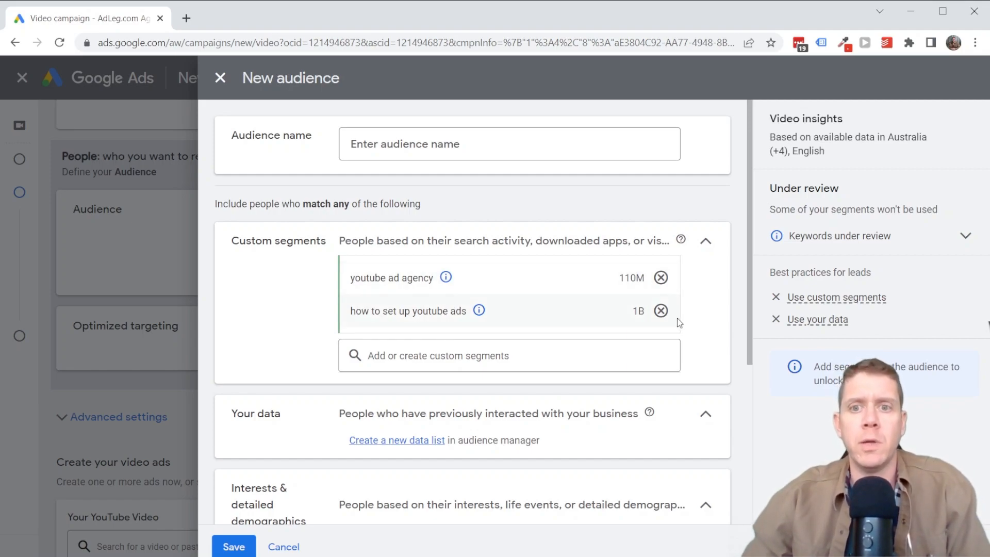
mouse_move(663, 312)
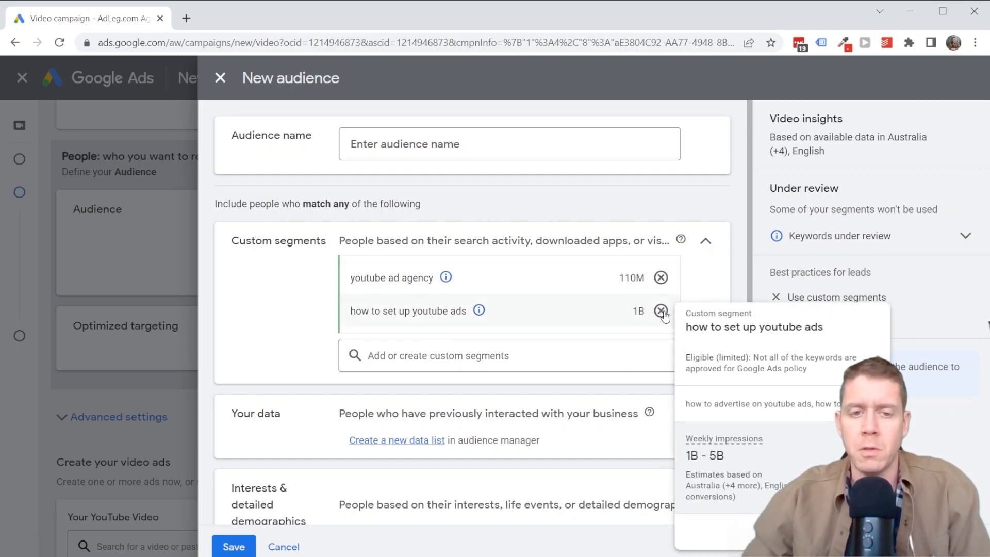
click(661, 311)
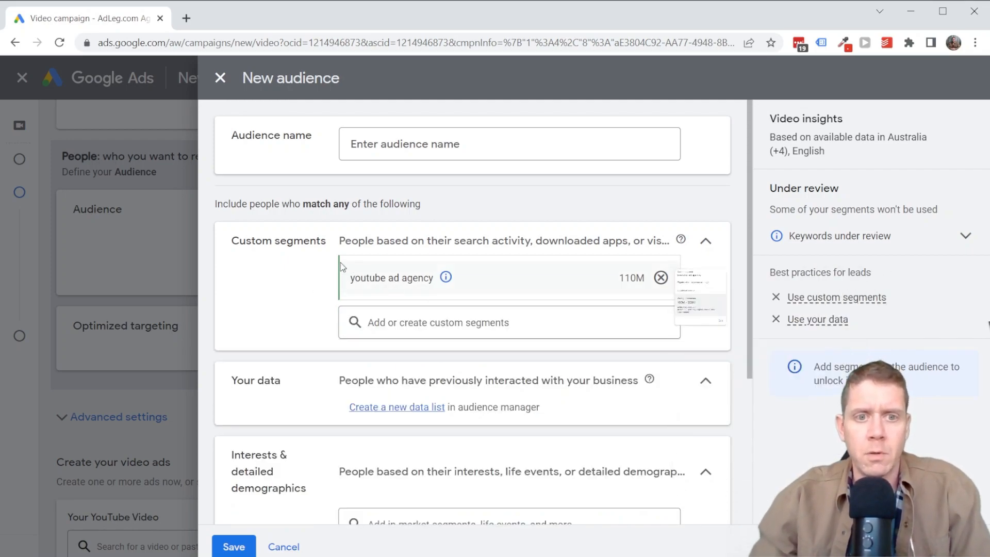
click(406, 149)
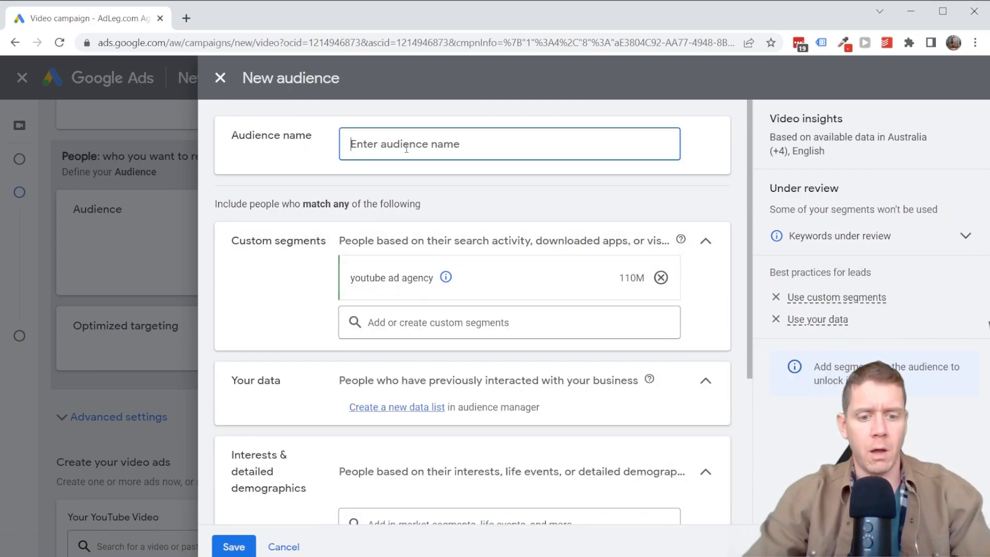
text(youtube ad agency)
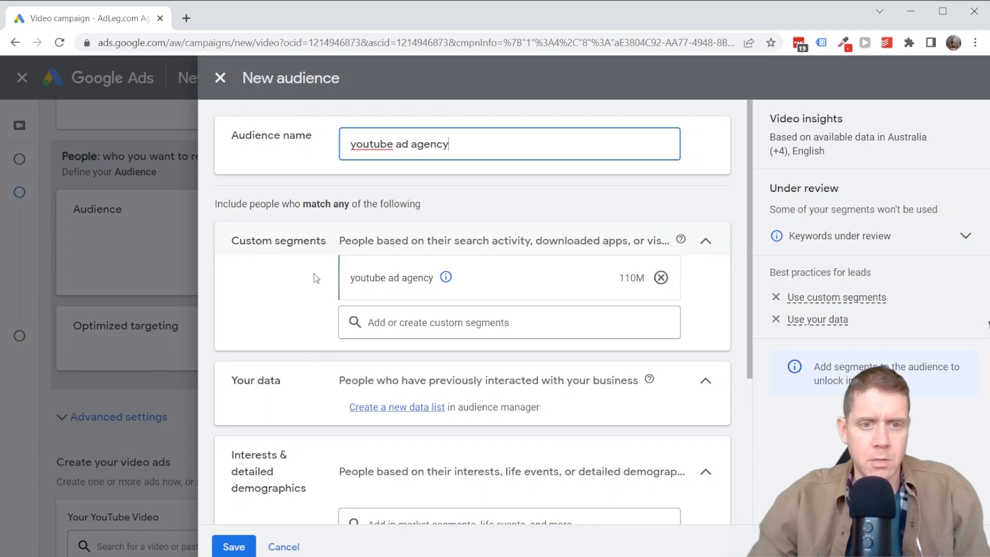
- Expand the audience's demographics, including the additional demographics for parental status and household income
scroll(315, 263, down, 3)
scroll(294, 237, down, 2)
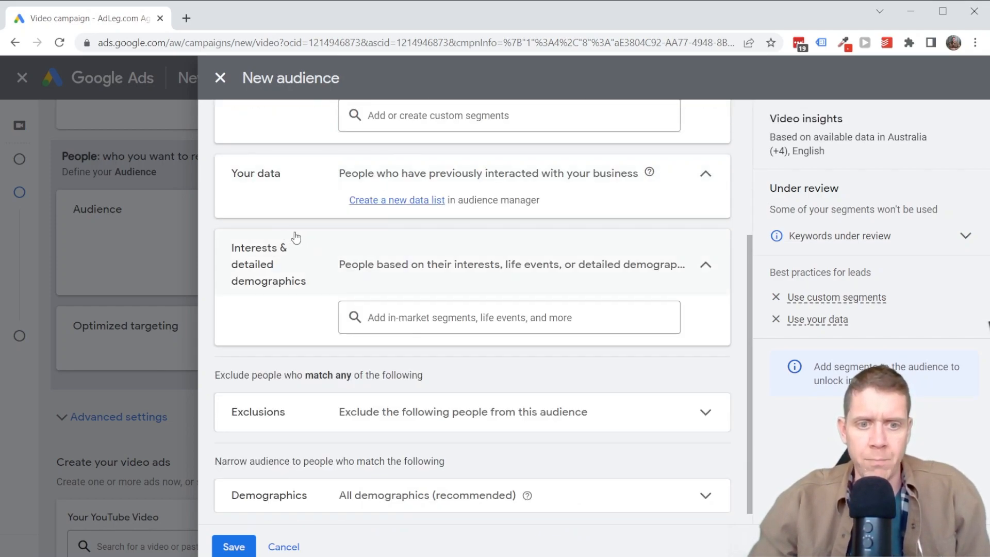
click(705, 481)
click(365, 481)
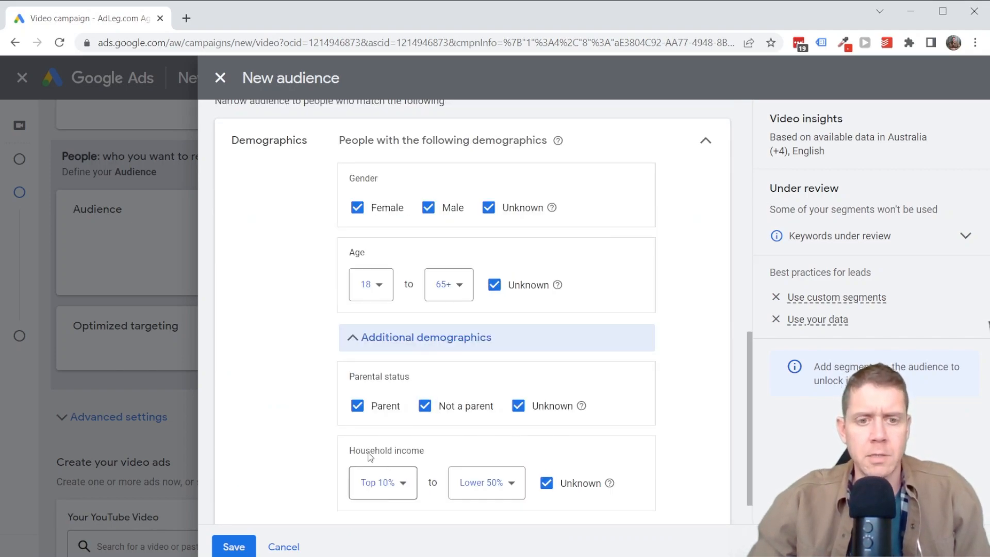
scroll(315, 360, up, 3)
scroll(320, 330, down, 1)
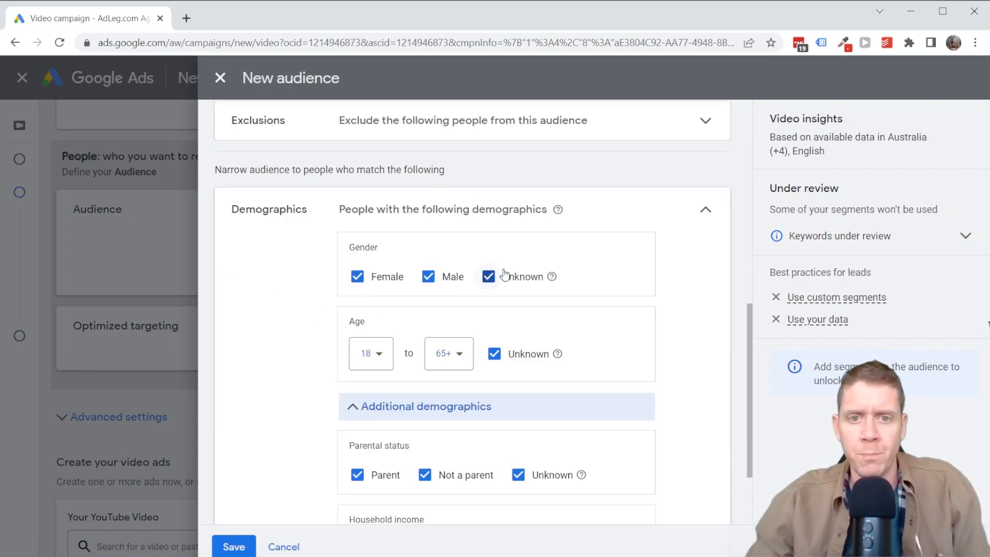
- Try restricting the audience's gender to Female only, and restore Male and Unknown
click(431, 279)
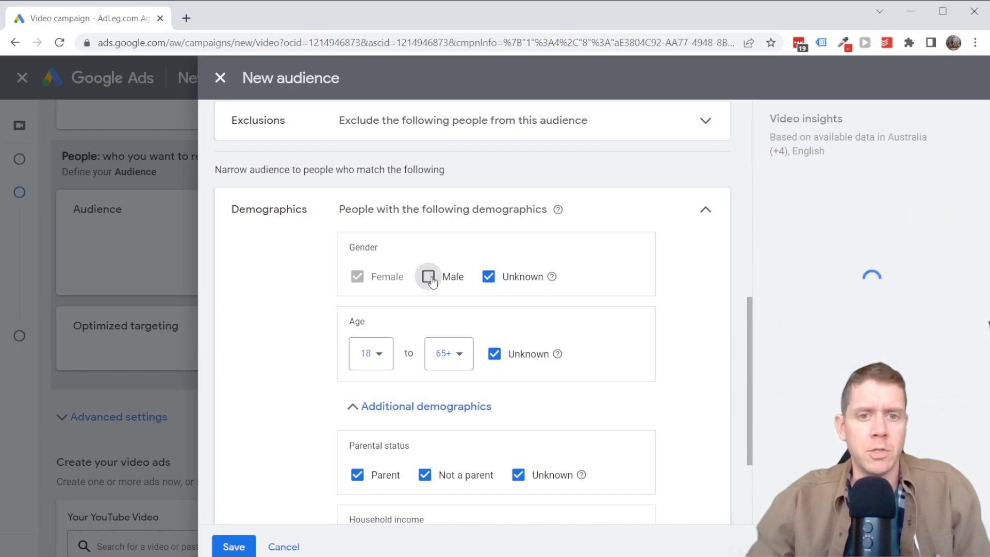
click(488, 278)
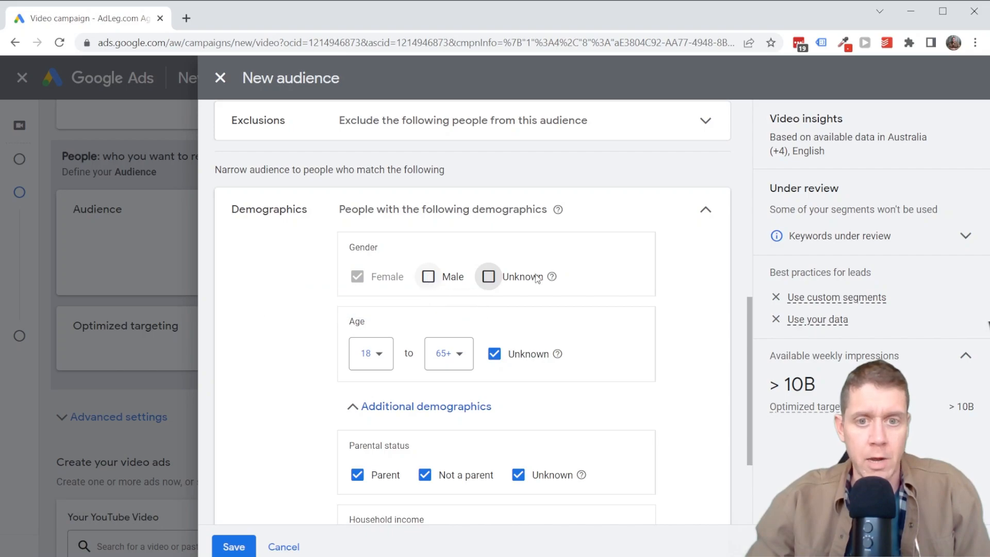
click(488, 277)
click(428, 276)
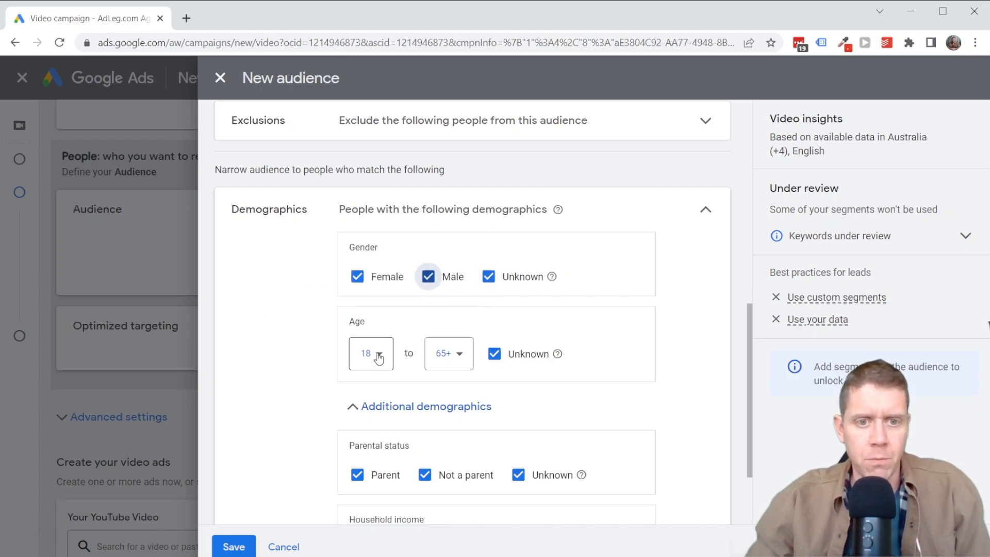
- Set the audience's age range to 35 to 54 and exclude people of unknown age
click(380, 353)
click(366, 432)
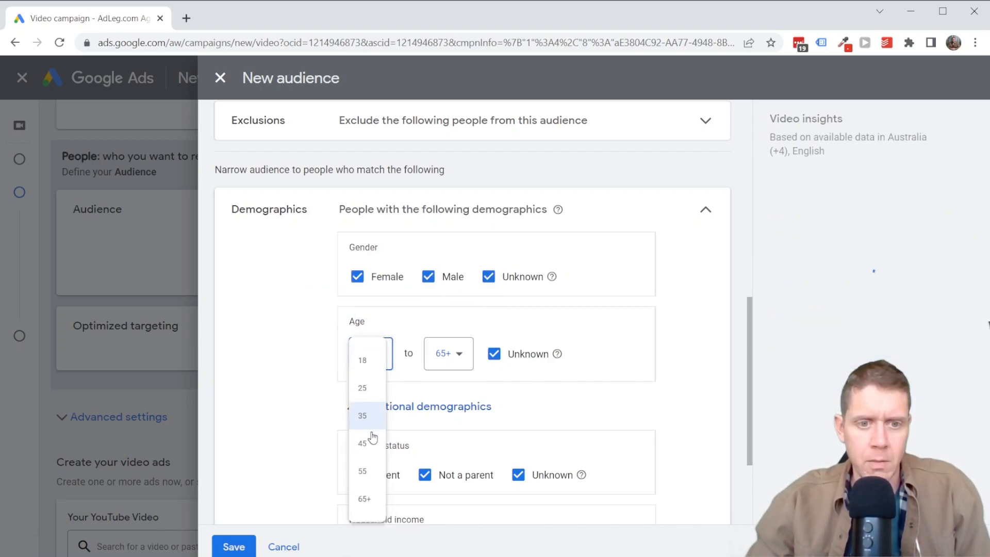
click(467, 360)
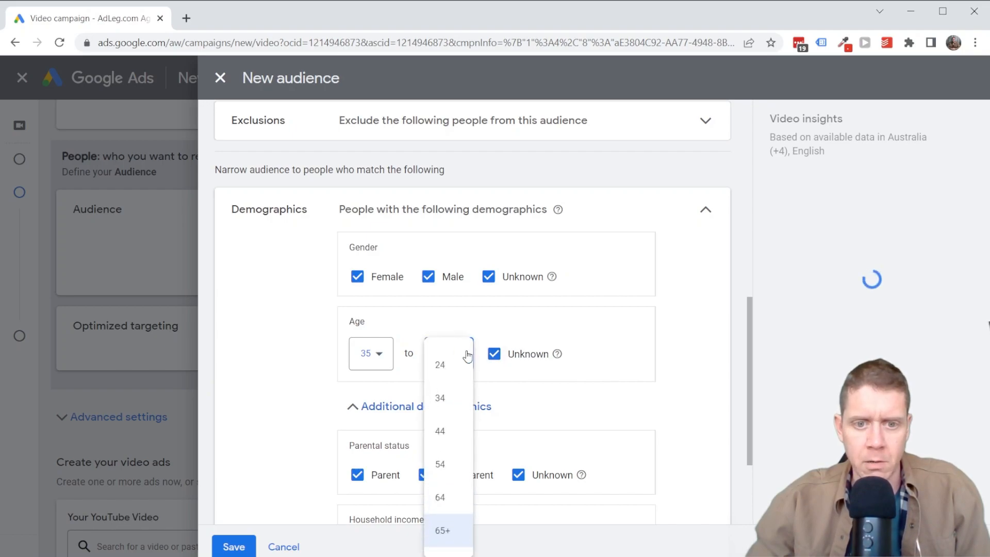
click(440, 465)
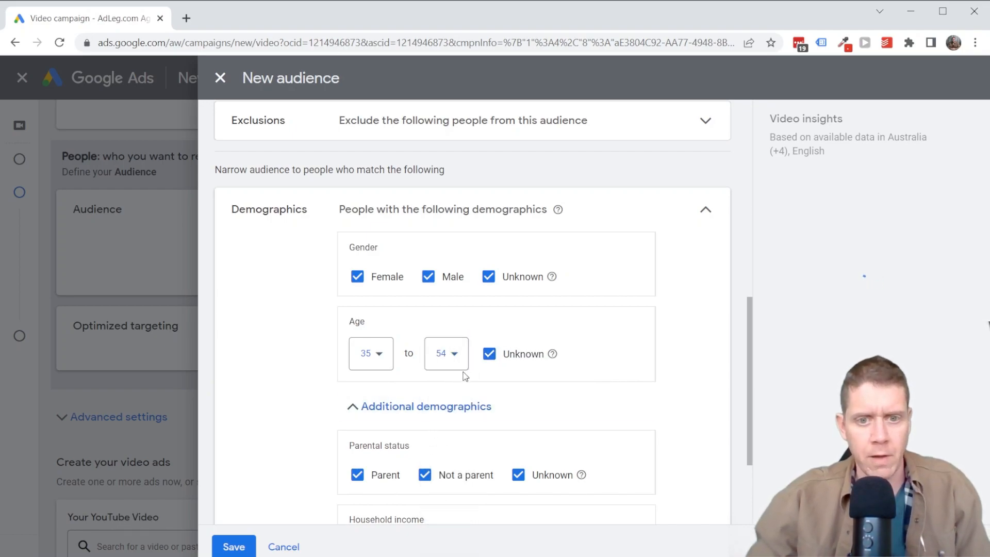
click(487, 353)
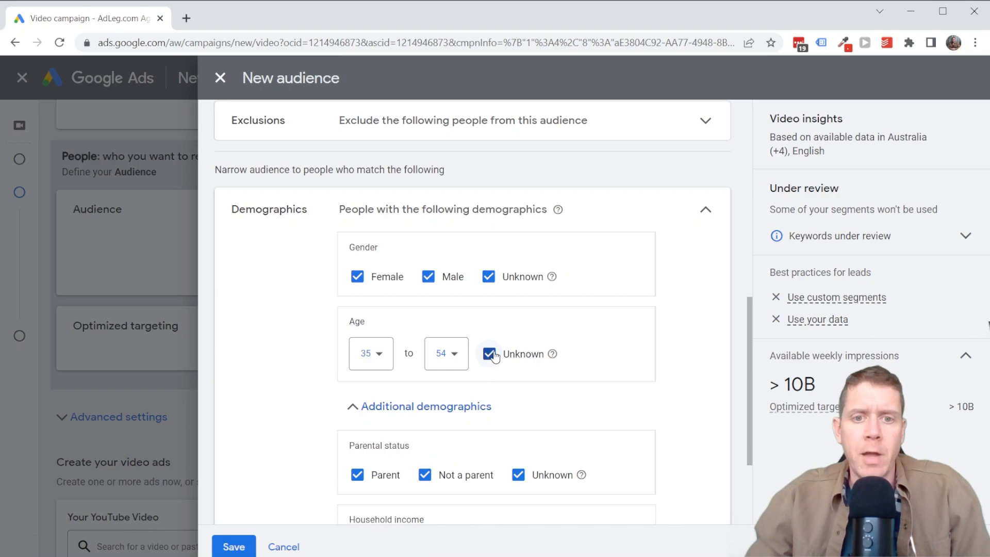
click(490, 354)
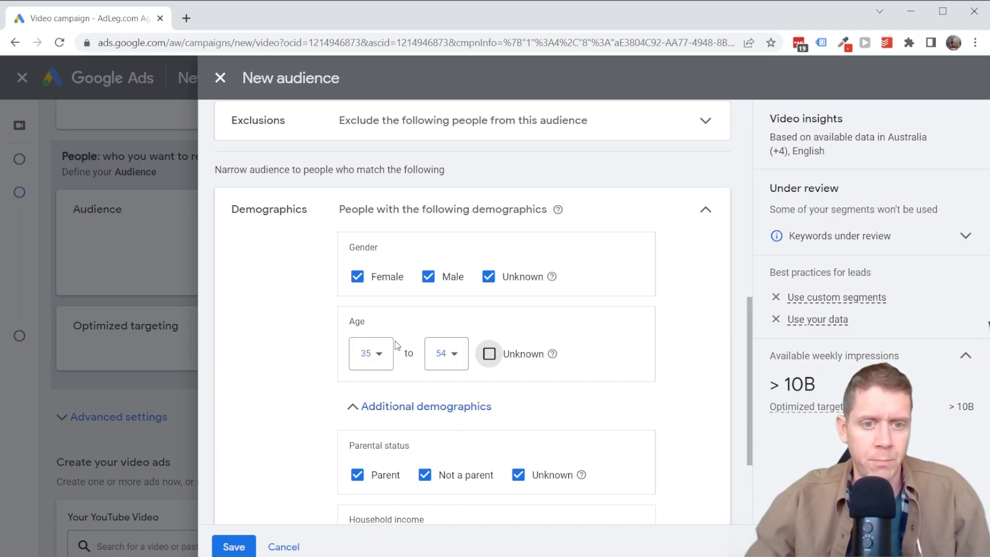
- Set the household income range to Top 10% through 50%, keeping Unknown included, and save the audience
scroll(364, 327, down, 3)
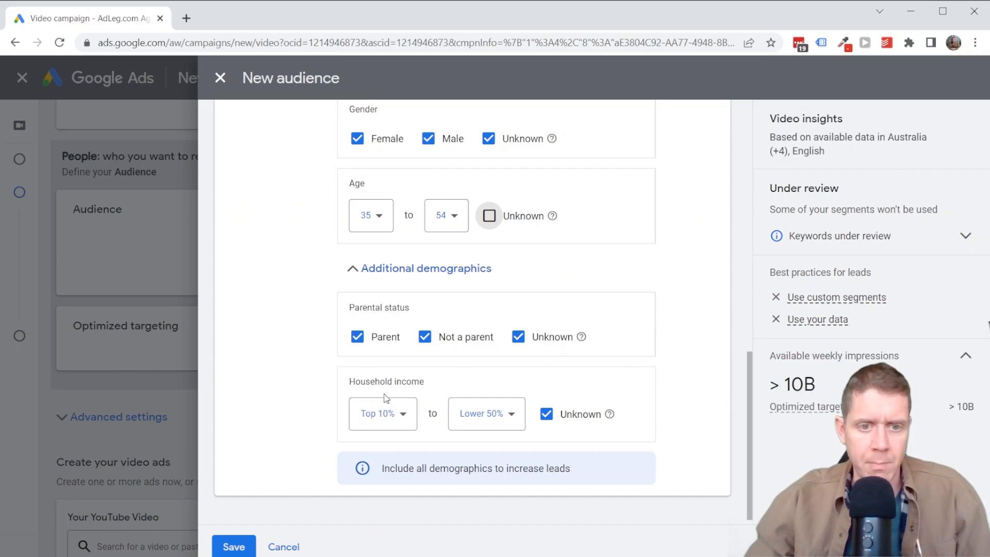
click(510, 414)
click(490, 375)
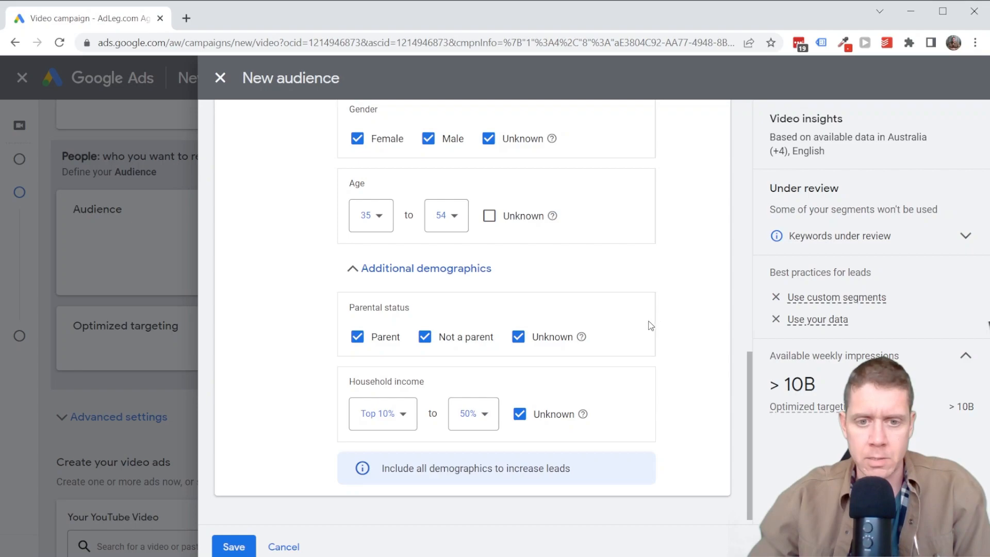
scroll(629, 326, up, 1)
scroll(478, 371, up, 1)
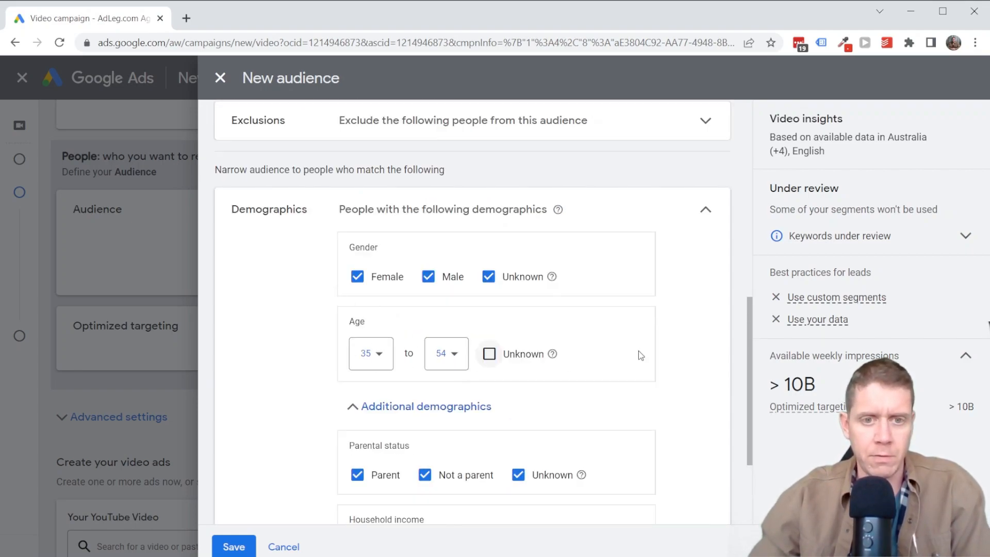
scroll(639, 350, down, 2)
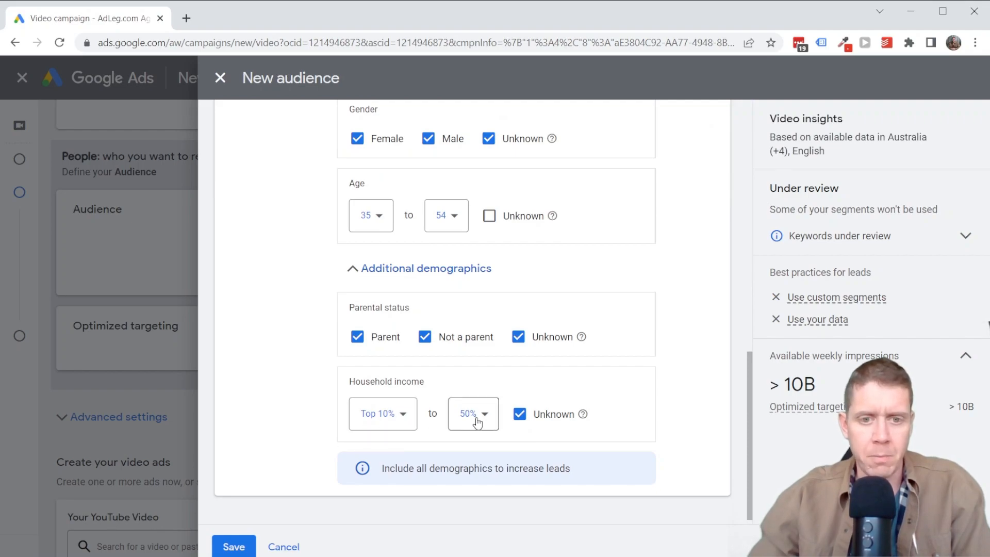
scroll(532, 404, down, 1)
click(238, 542)
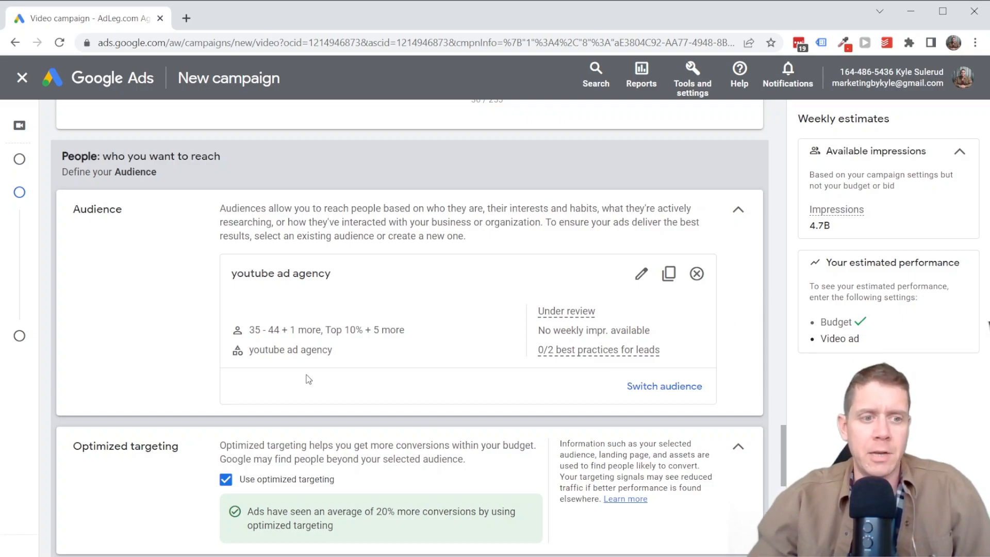
- Turn off optimized targeting for the ad group
scroll(232, 316, down, 3)
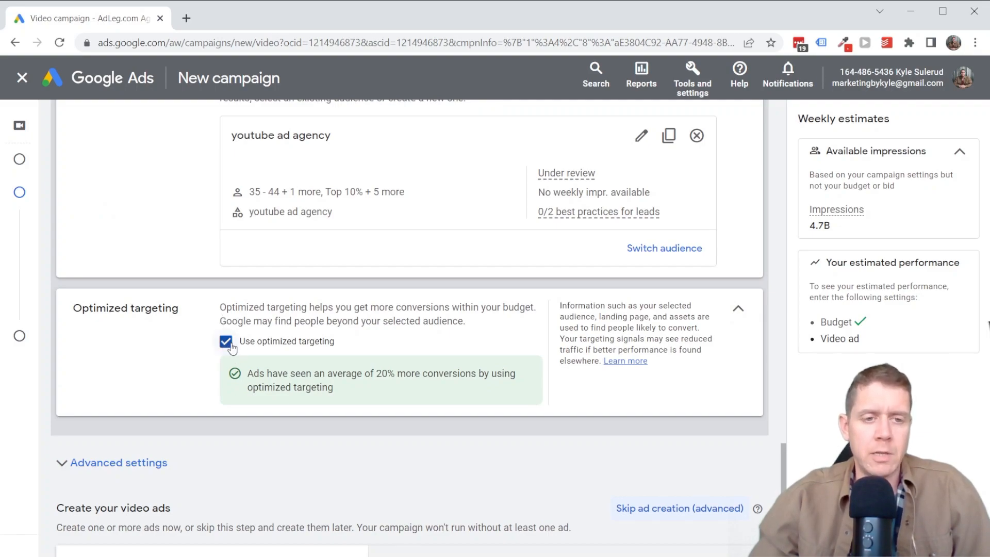
scroll(285, 255, up, 1)
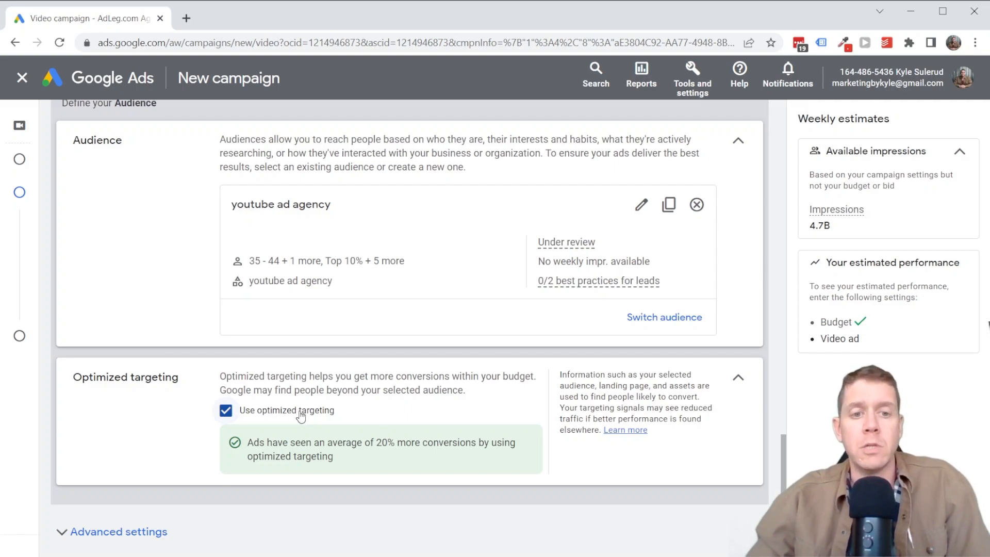
click(226, 411)
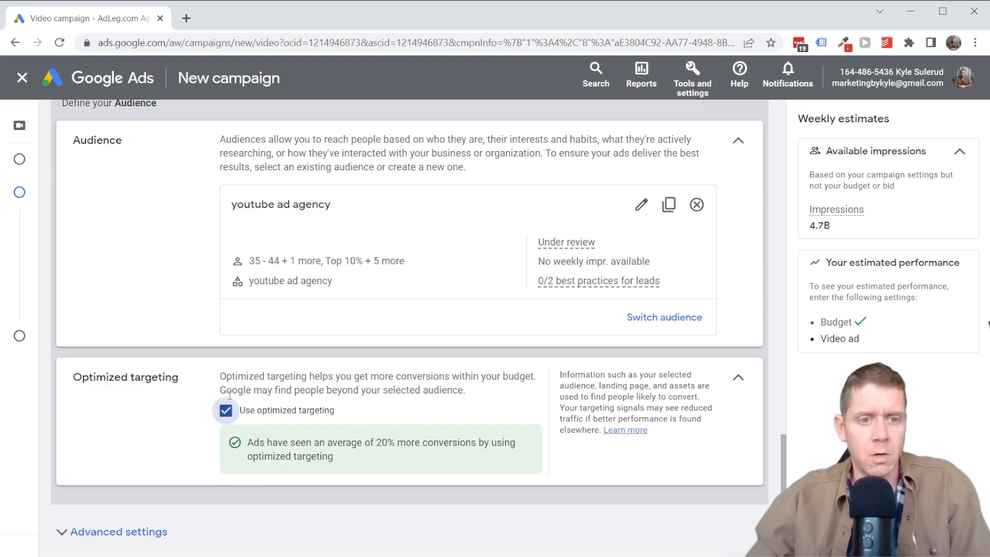
- Expand the advanced settings, read the notice about content targeting, and collapse them again
scroll(404, 361, down, 3)
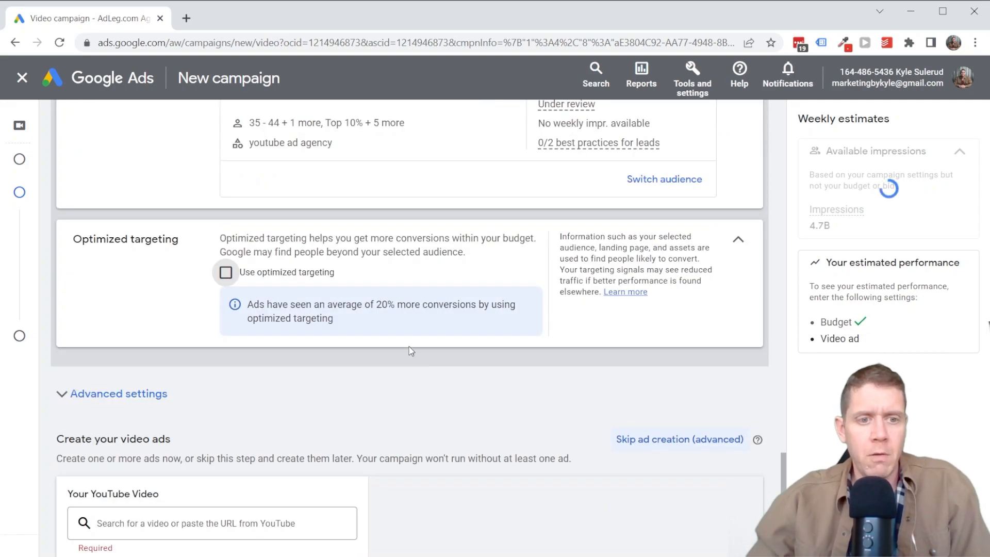
click(119, 393)
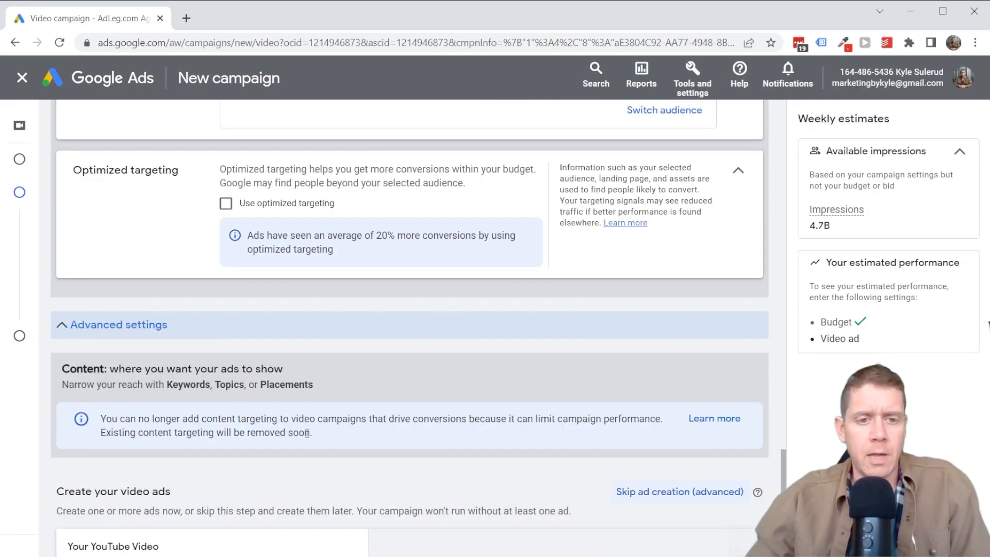
drag(66, 369, 571, 446)
drag(394, 431, 338, 428)
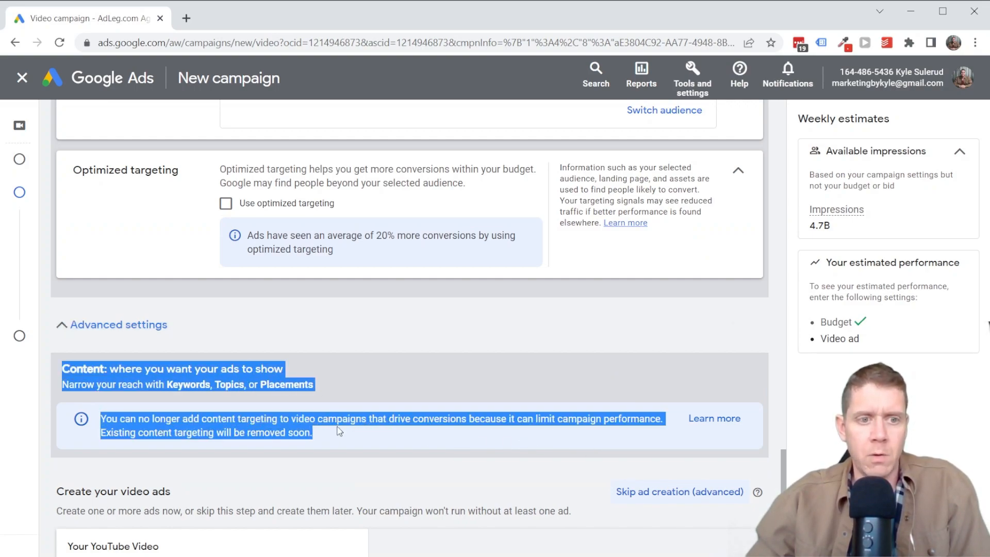
click(327, 370)
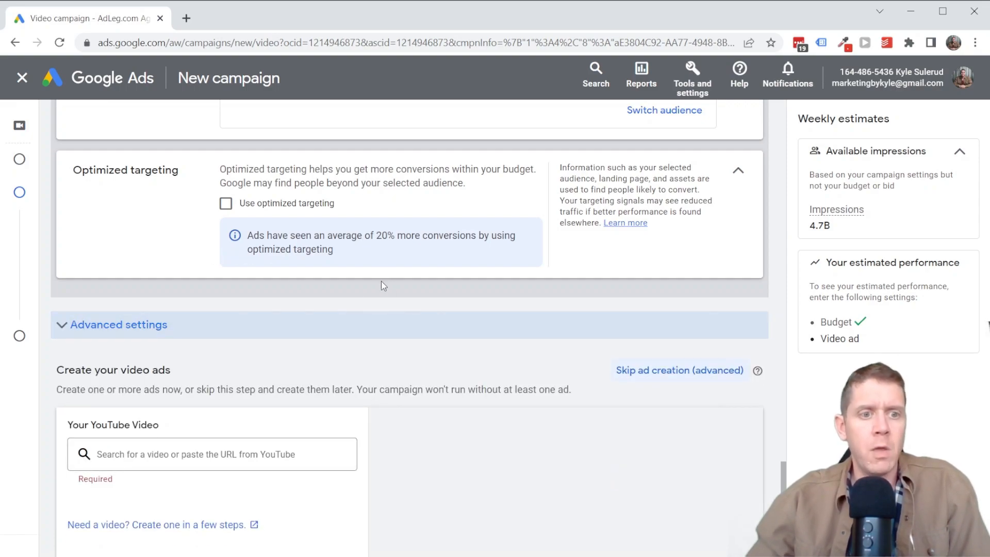
- Paste the YouTube URL of "AgencyAd Script 1 Hook 1 Old vs New 1" and select it as the ad's video
scroll(384, 285, down, 3)
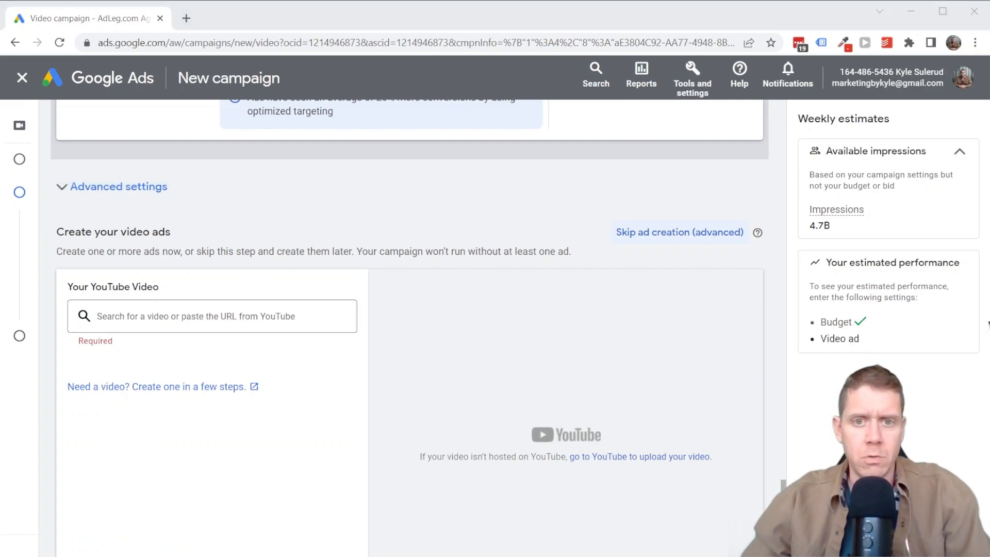
click(187, 316)
key(ctrl+v)
click(155, 345)
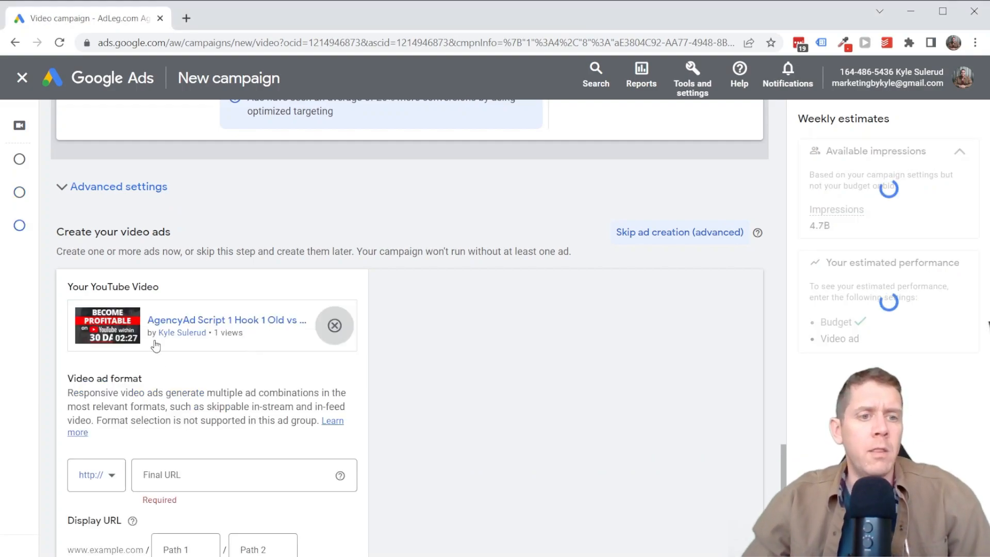
- Open the ad video on YouTube, pause it, examine its visibility and channel details, and return to the Google Ads campaign
click(204, 324)
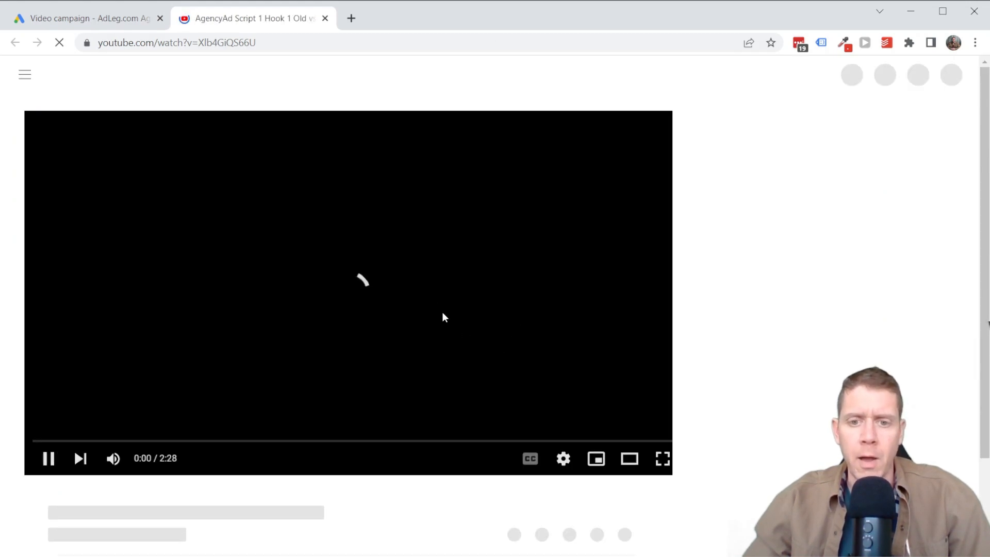
click(48, 458)
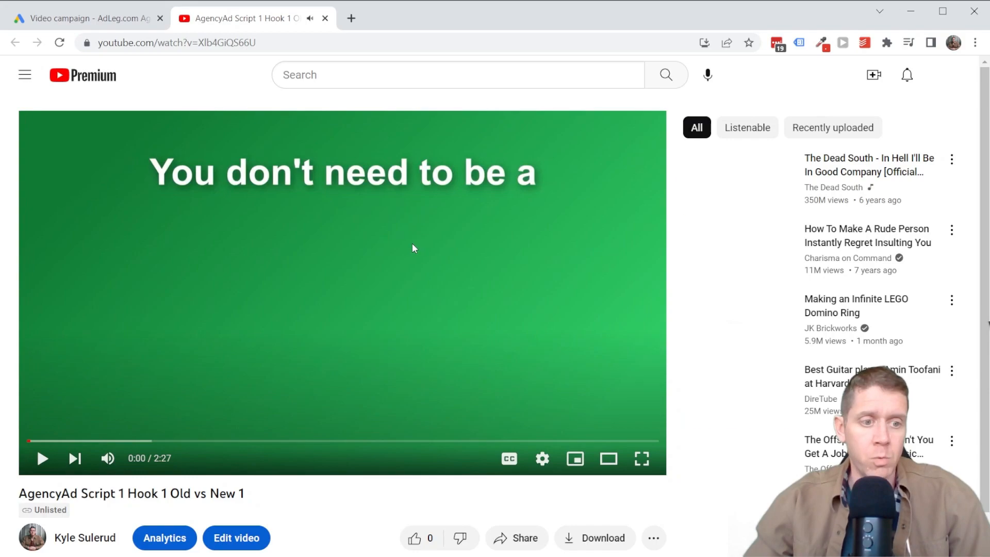
scroll(428, 266, down, 1)
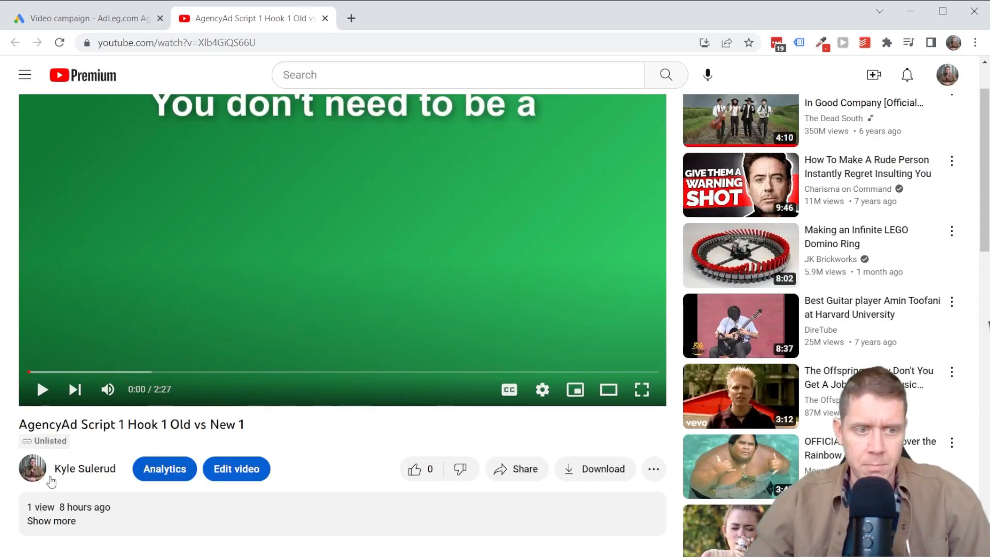
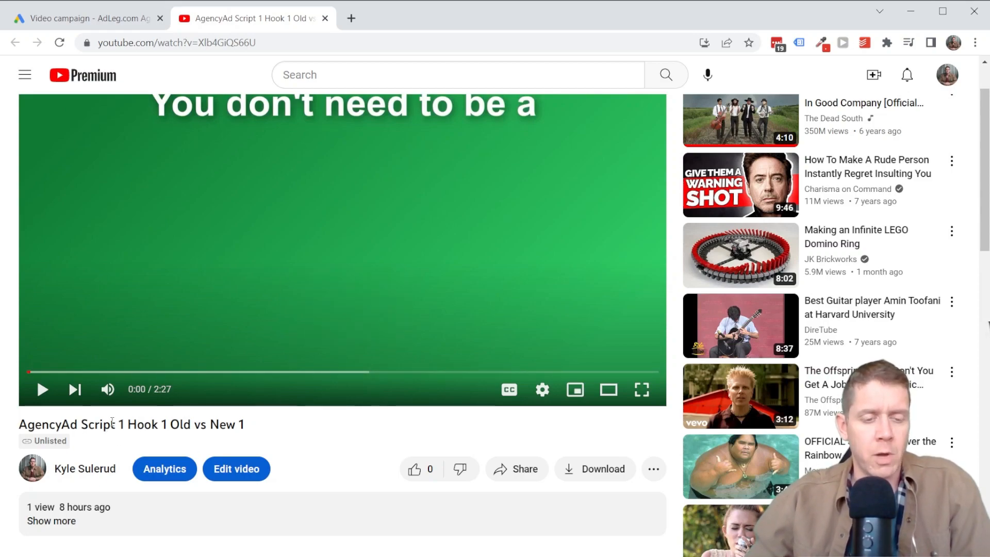
click(124, 23)
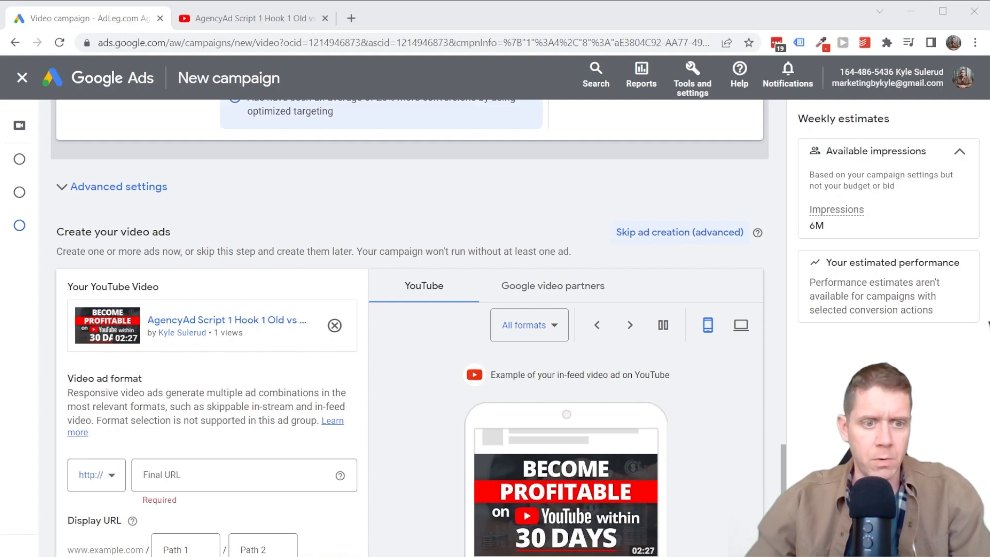
click(177, 472)
text(www.adleg.com/ytads)
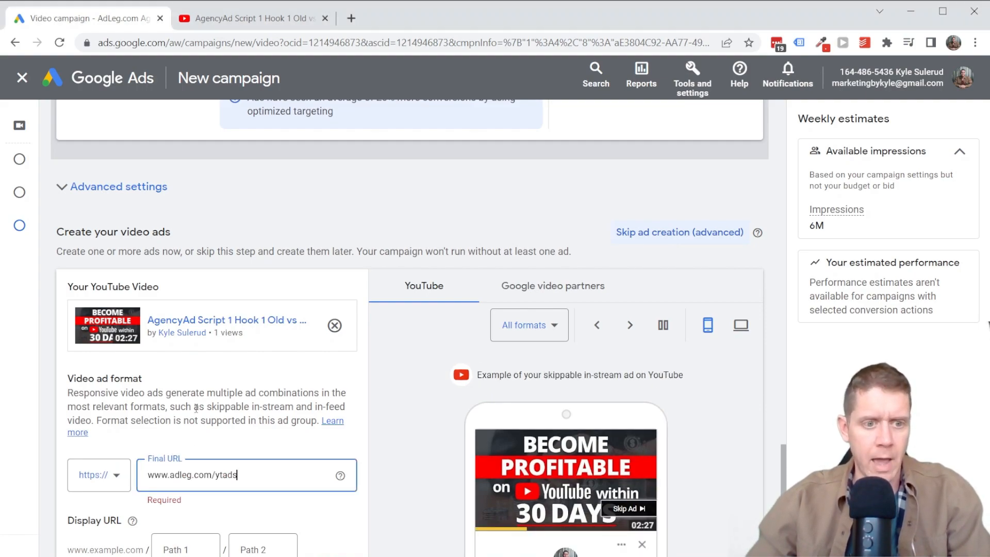
click(200, 406)
scroll(247, 351, down, 1)
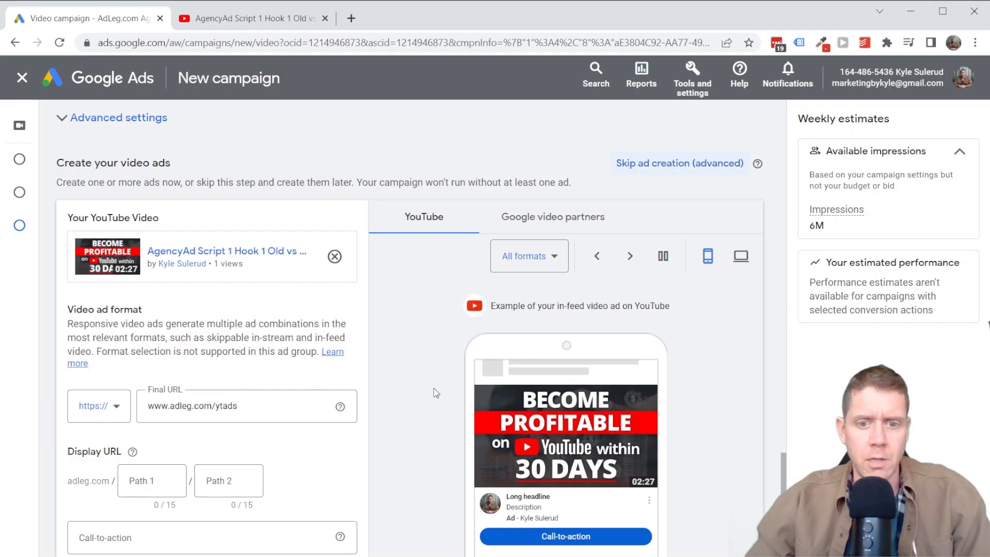
scroll(639, 414, down, 1)
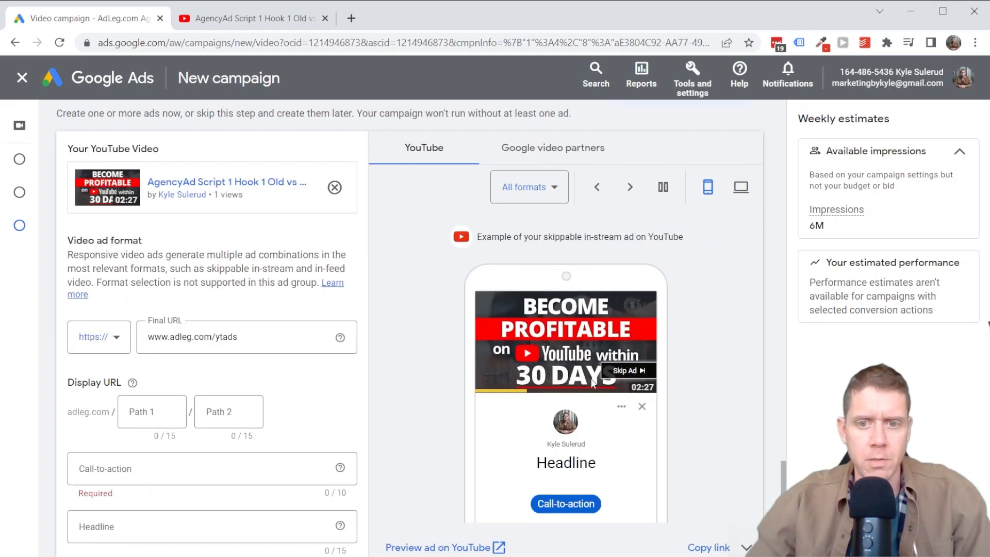
scroll(493, 361, up, 1)
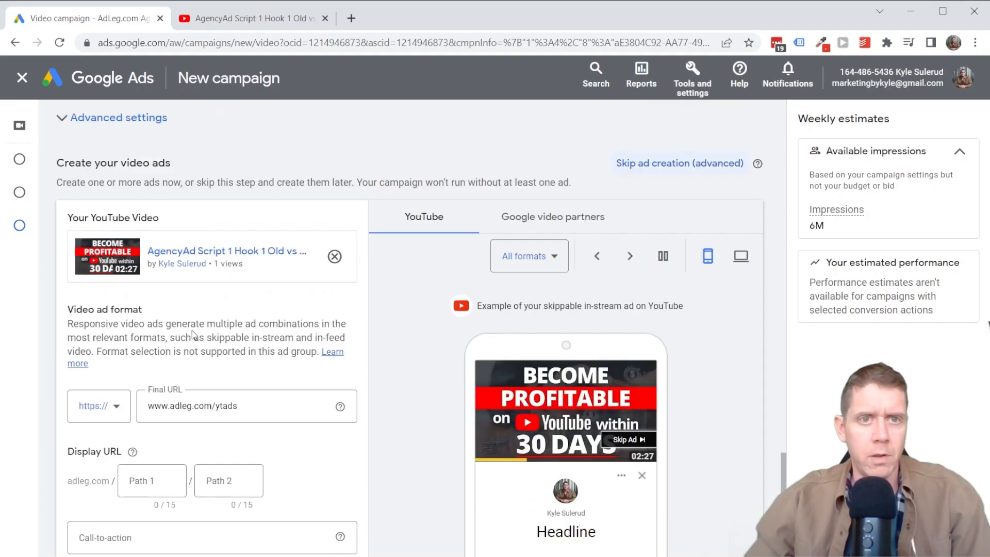
click(351, 18)
text(https://www.adleg.com/ytads)
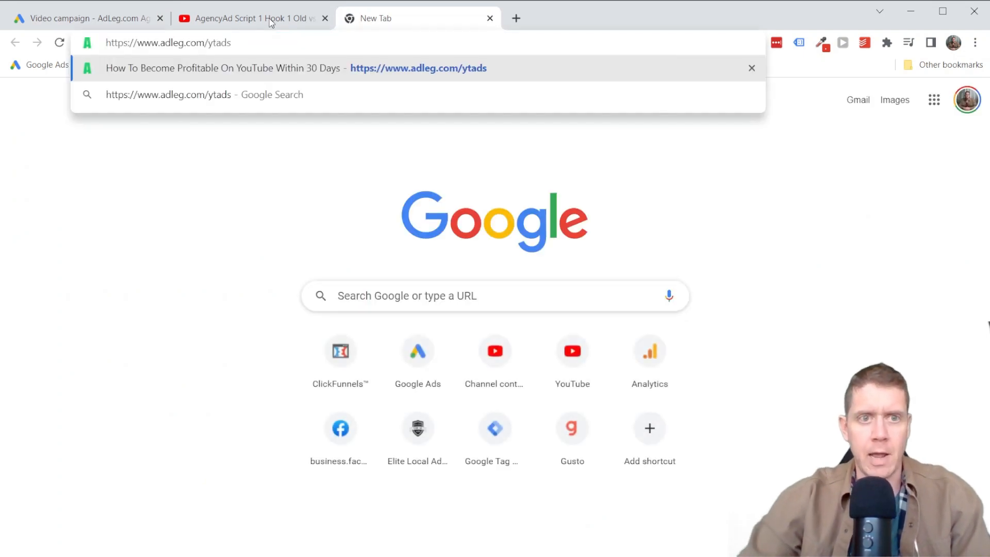
key(Return)
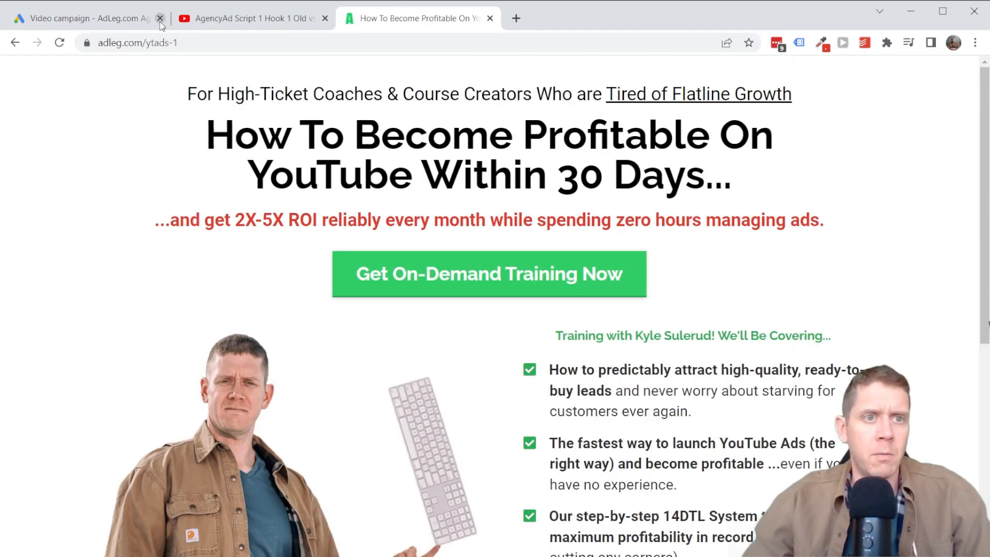
click(115, 20)
click(218, 397)
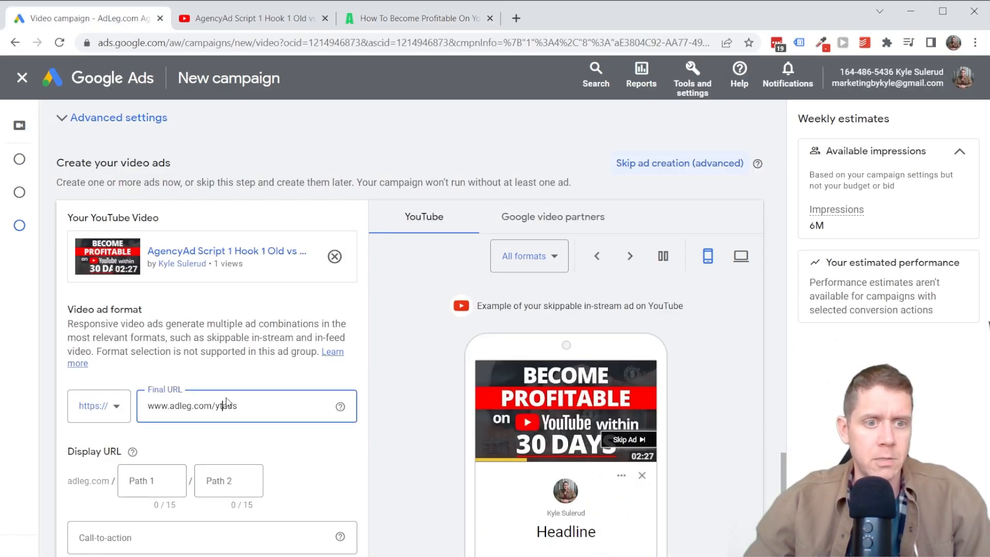
drag(249, 406, 168, 406)
click(161, 407)
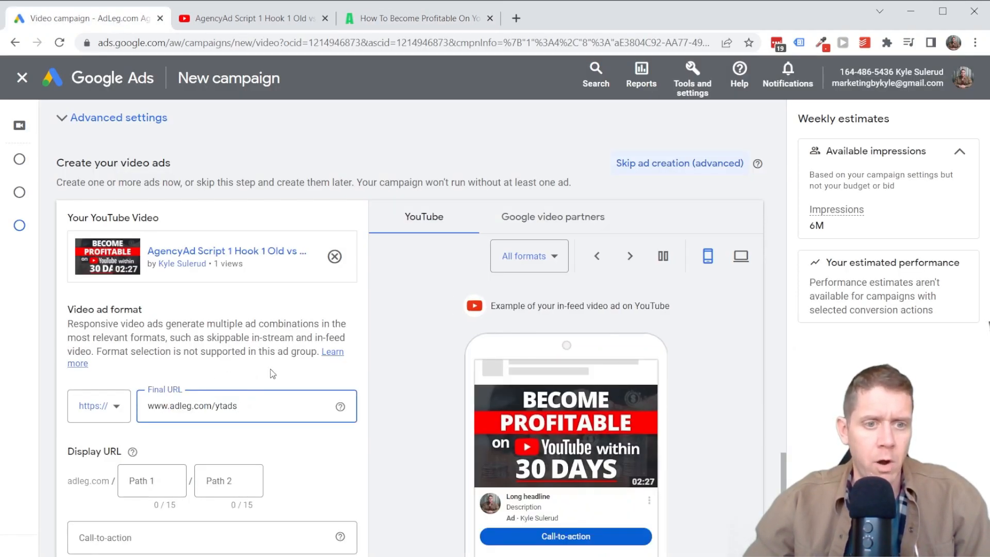
click(404, 18)
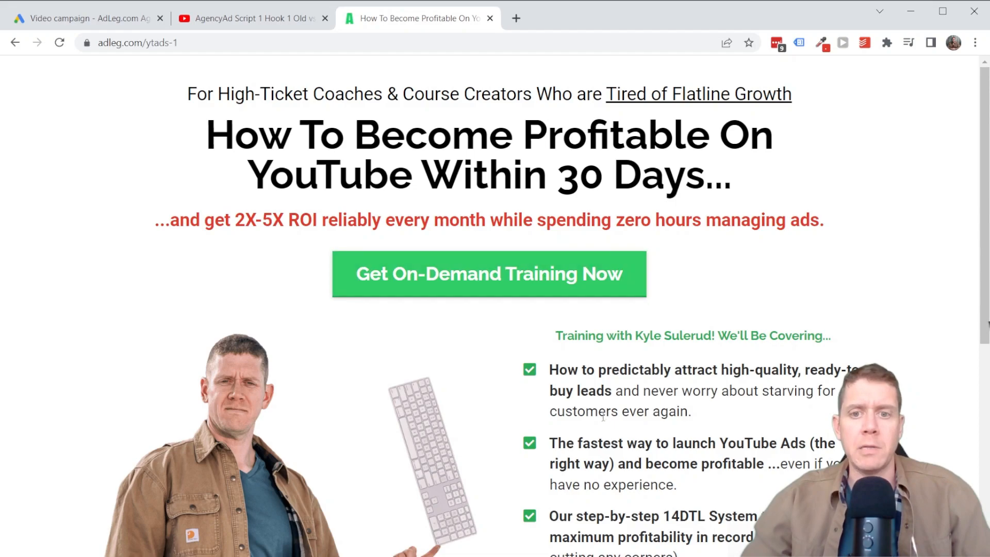
click(123, 23)
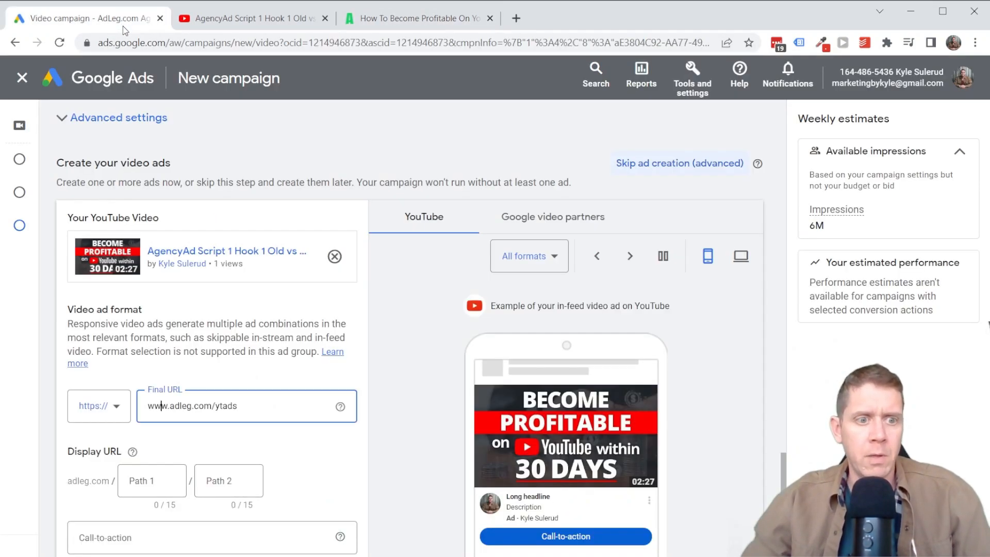
- Review the suggested call-to-action texts and choose "Watch now" for the ad
scroll(154, 453, down, 2)
click(155, 454)
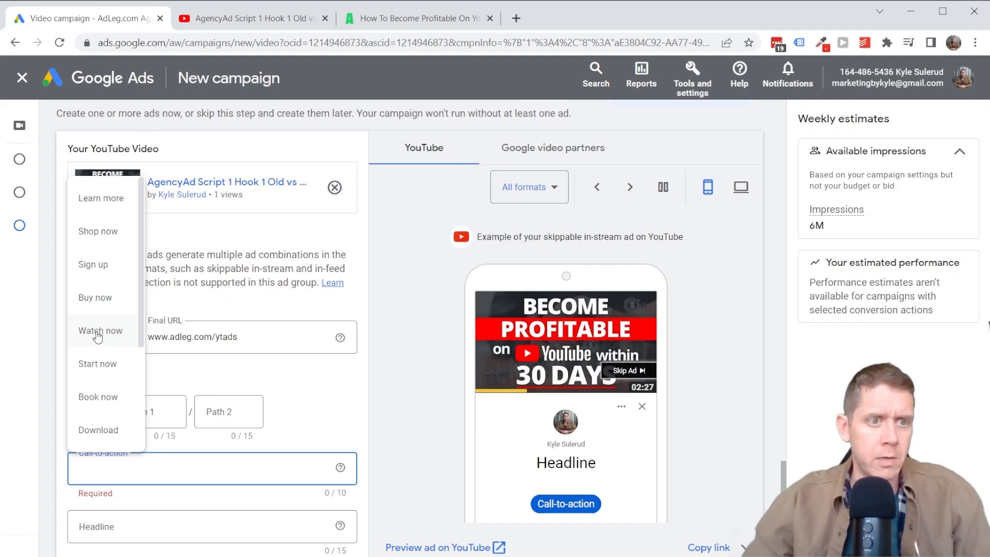
scroll(101, 344, down, 2)
scroll(94, 322, up, 2)
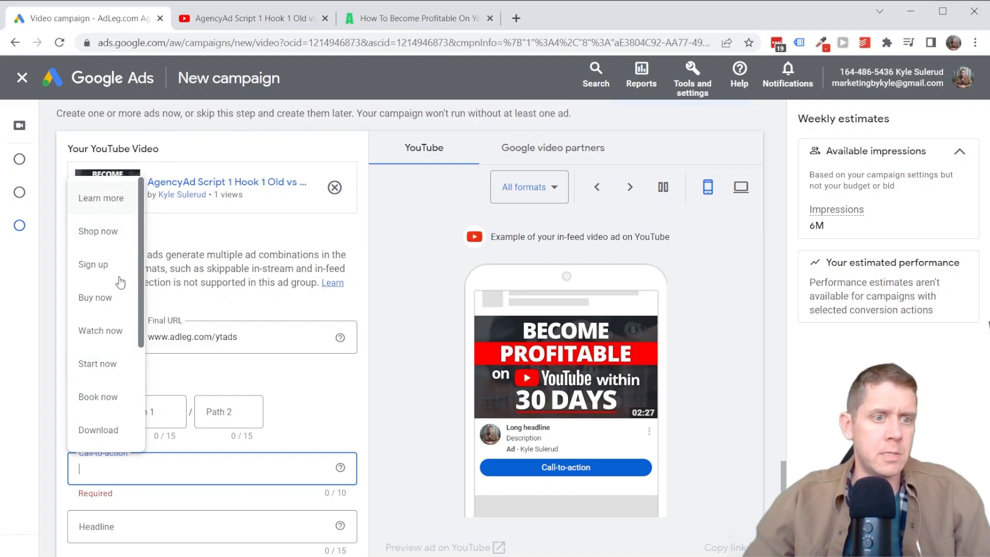
click(103, 329)
- Copy the landing page heading "How To Become Profitable On YouTube Within 30 Days" into the ad's long headline
click(414, 21)
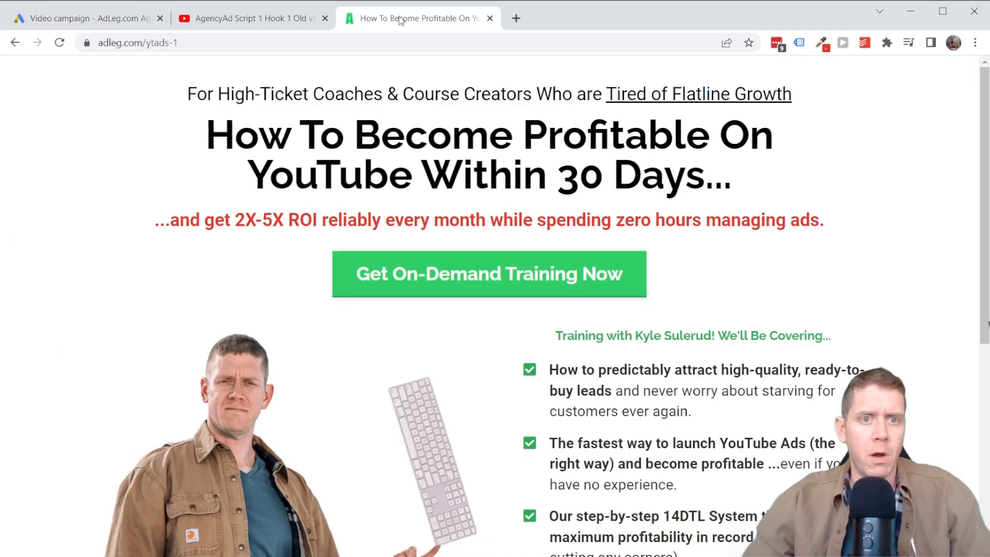
drag(214, 133, 704, 191)
key(ctrl+c)
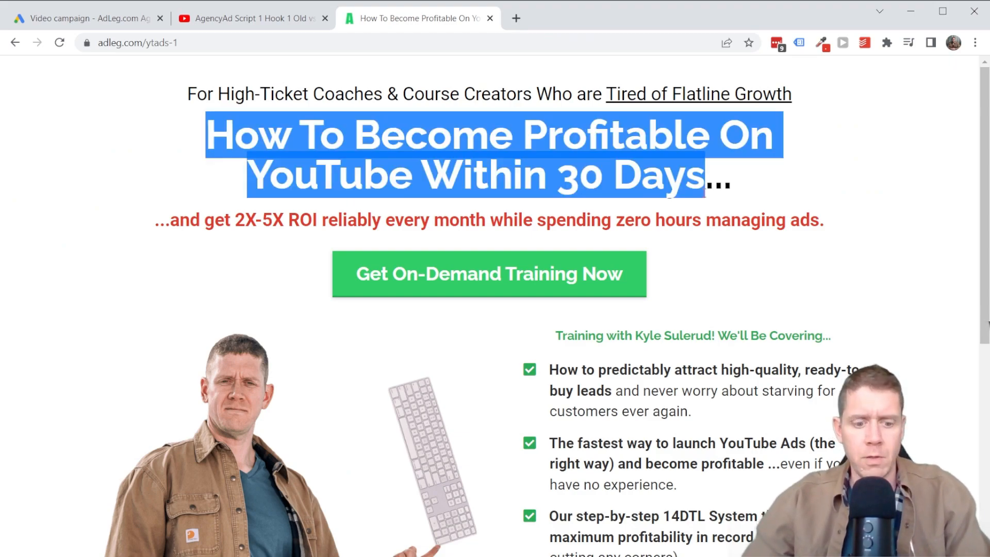
click(103, 21)
click(128, 444)
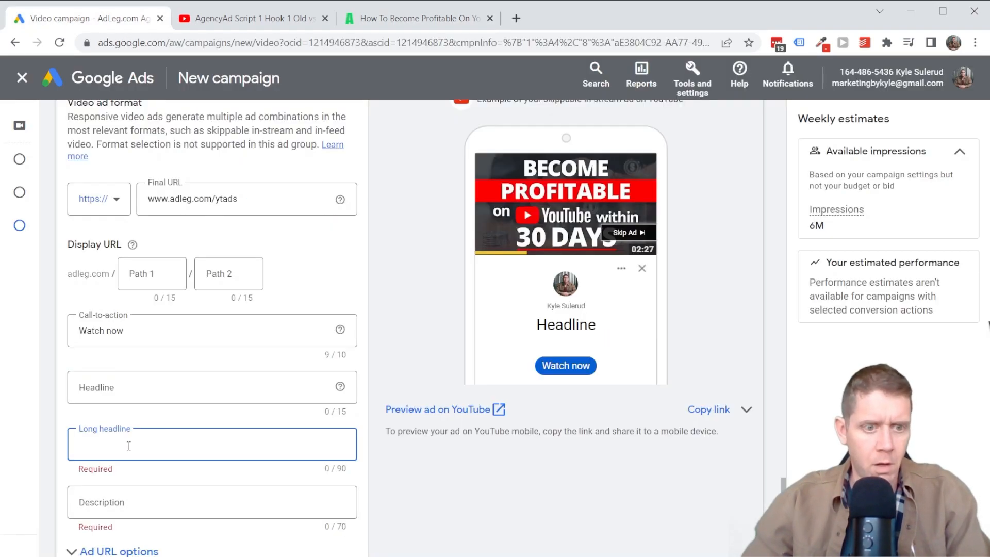
key(ctrl+v)
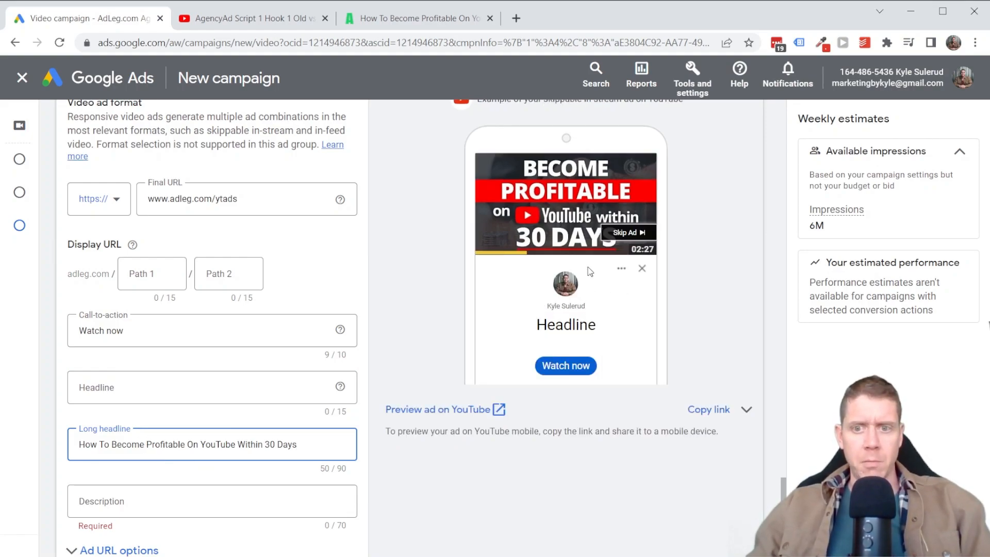
- Enter "Free Training" as the ad's short headline
click(131, 388)
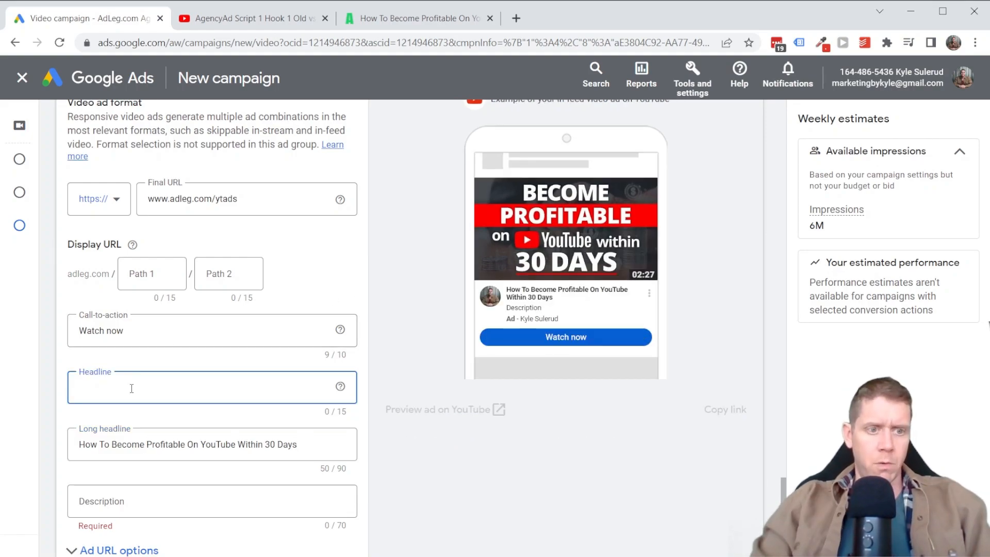
text(Free Tra)
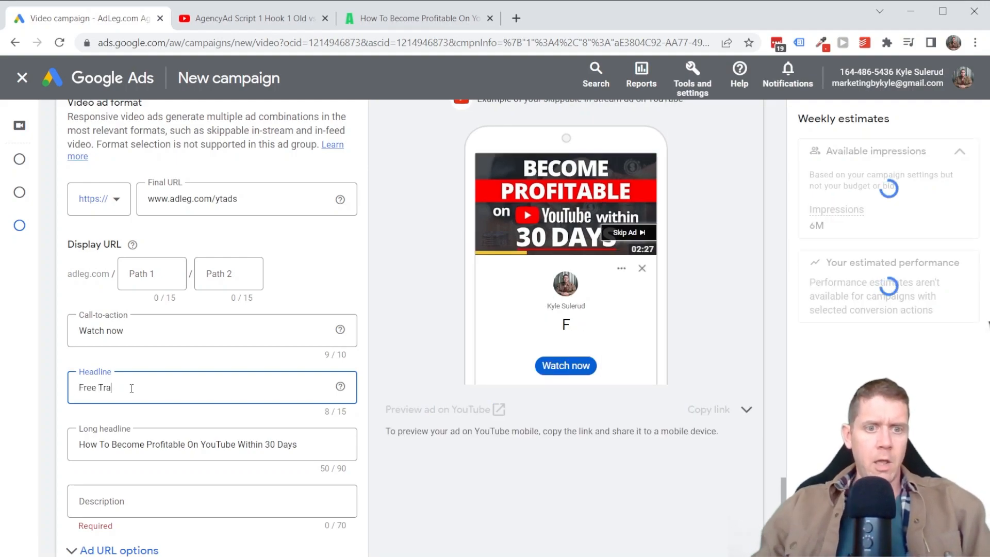
text(ining)
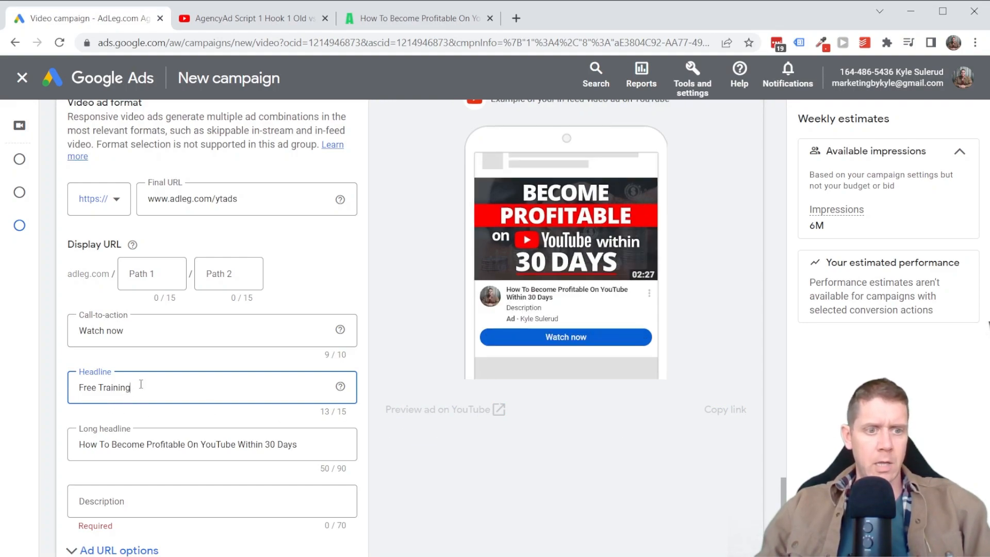
click(178, 443)
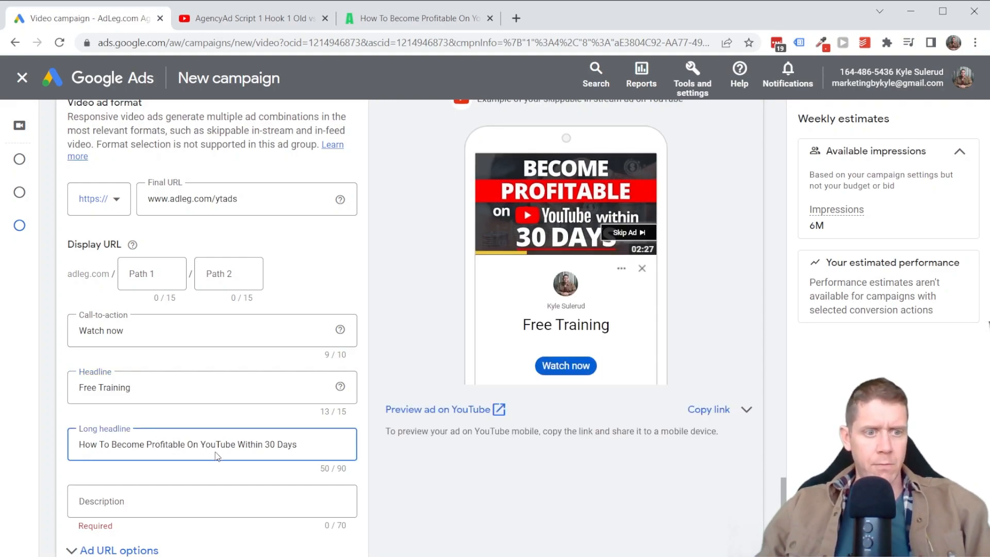
- Set the ad description to the landing page subheading, adapted as "Get 2X-5X ROI reliably every month while spending 0 hours managing ads"
click(115, 500)
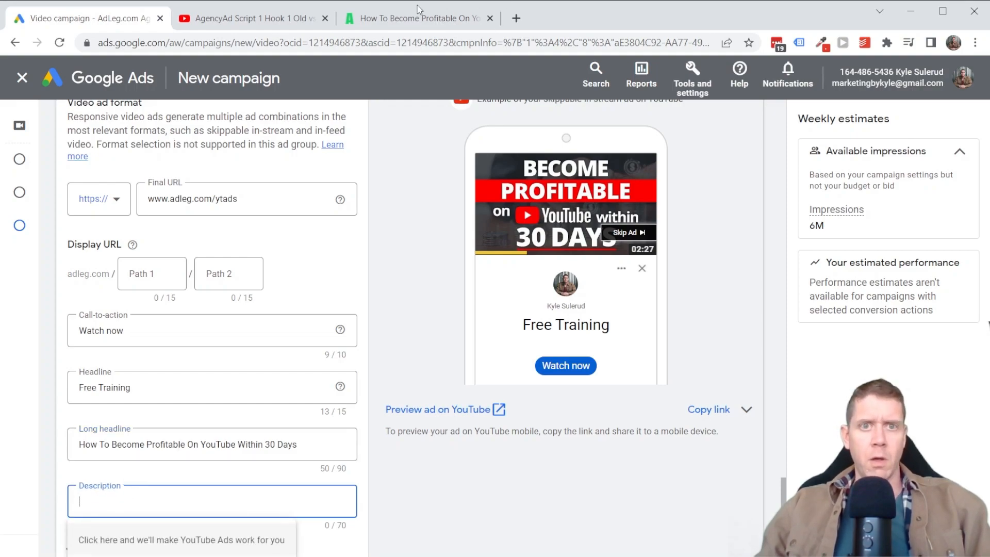
click(415, 5)
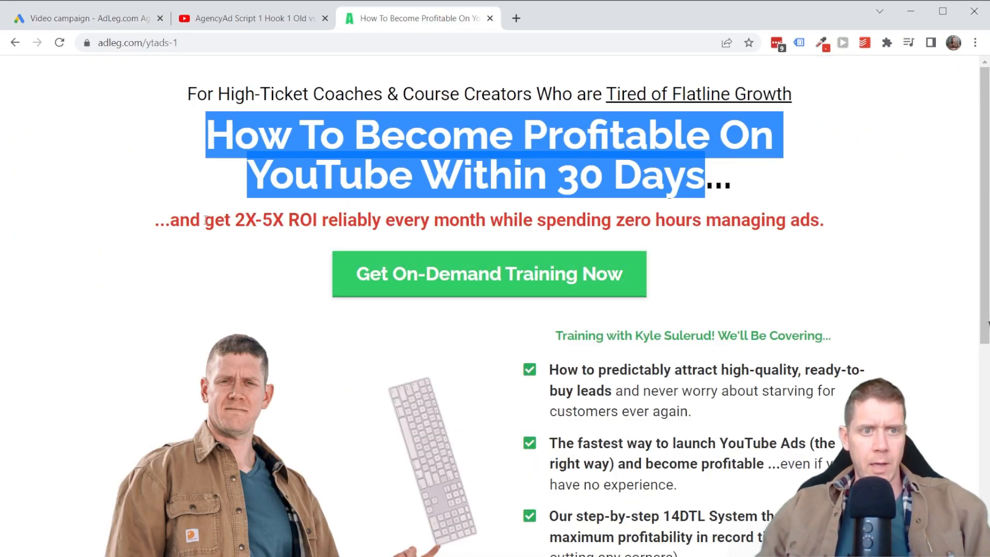
drag(206, 221, 372, 227)
click(95, 19)
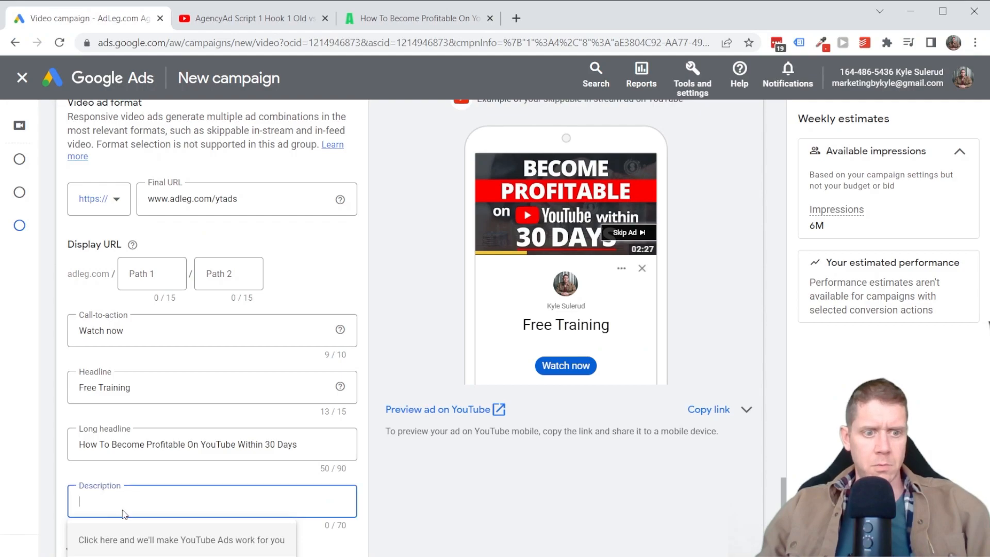
text(get 2X-5X ROI reliably every month while spending zero hours managing ads)
double_click(256, 500)
text(0)
key(Home)
key(Delete)
text(G)
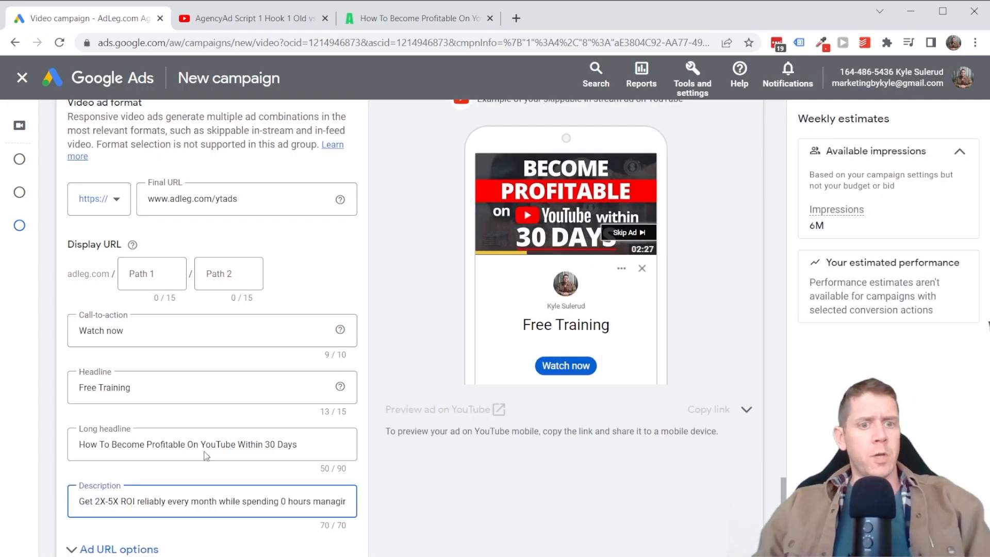
- Compare the landing page's heading and content with the ad's headlines and description, and return to the campaign
click(396, 24)
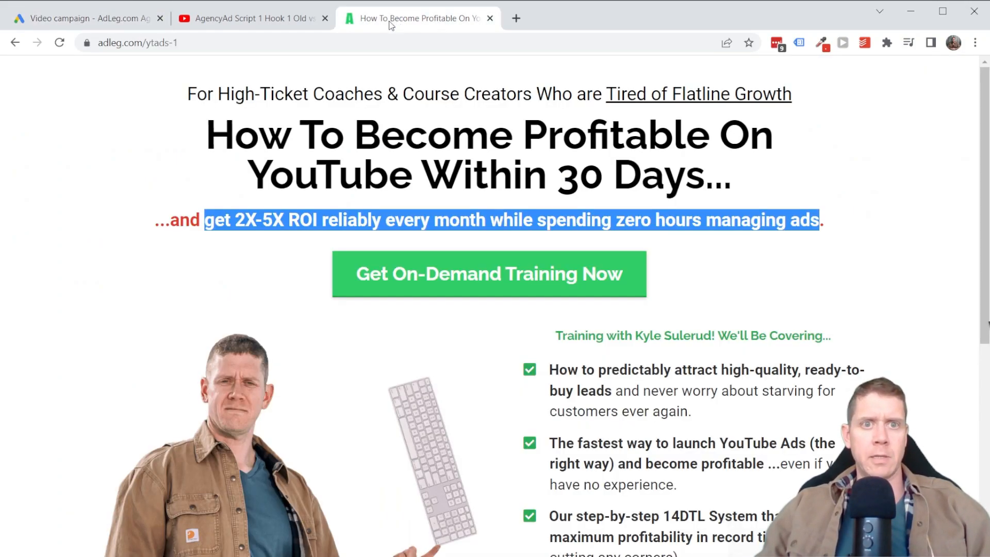
click(274, 173)
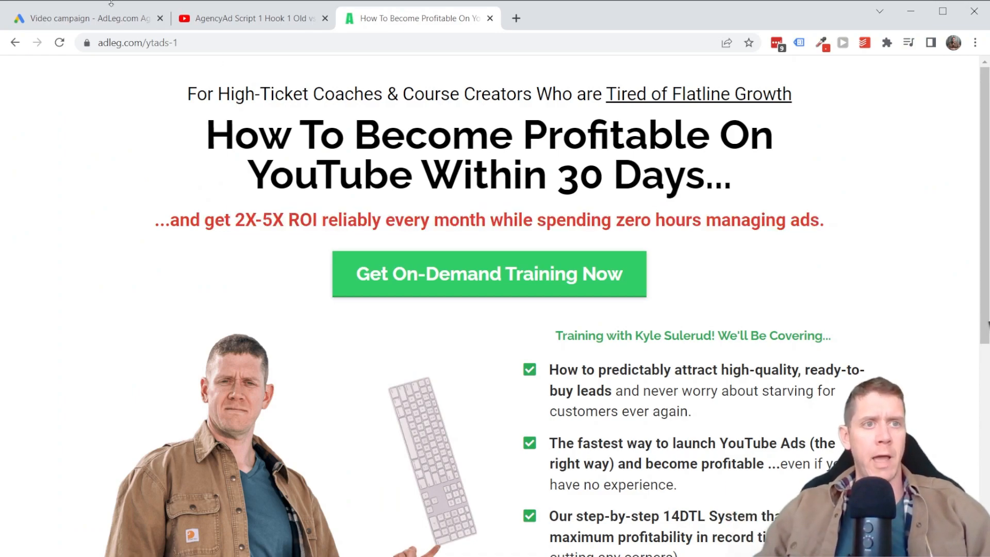
click(102, 21)
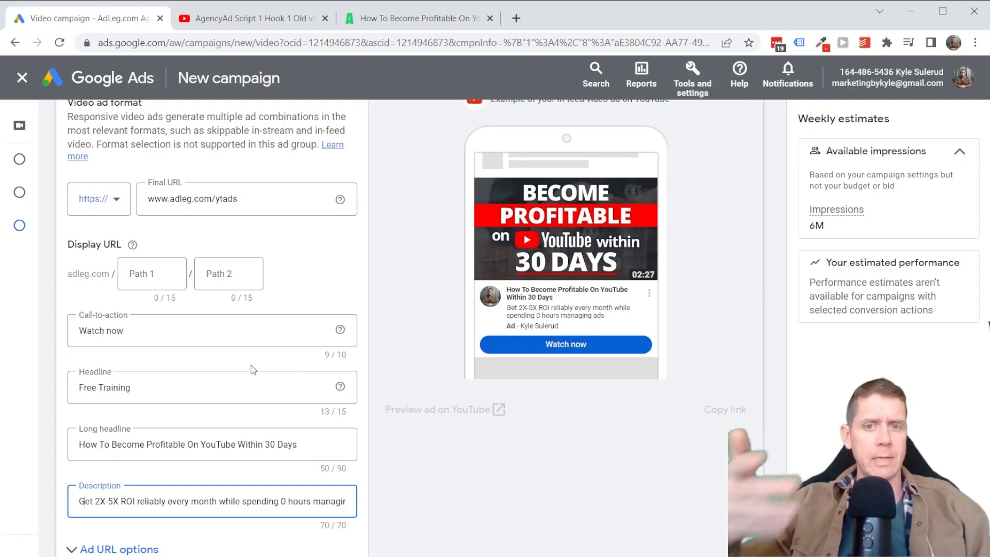
click(409, 23)
scroll(540, 251, down, 5)
scroll(512, 257, up, 5)
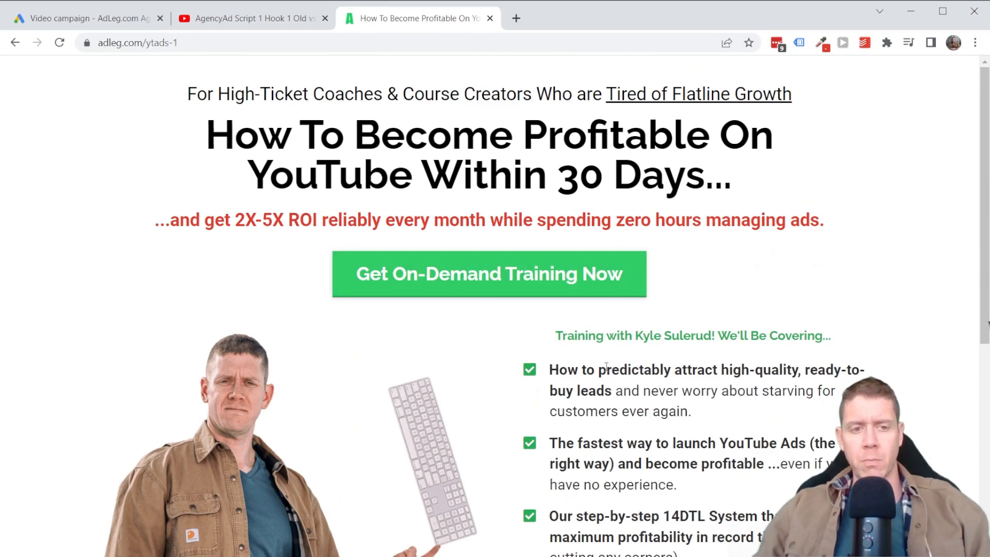
click(112, 19)
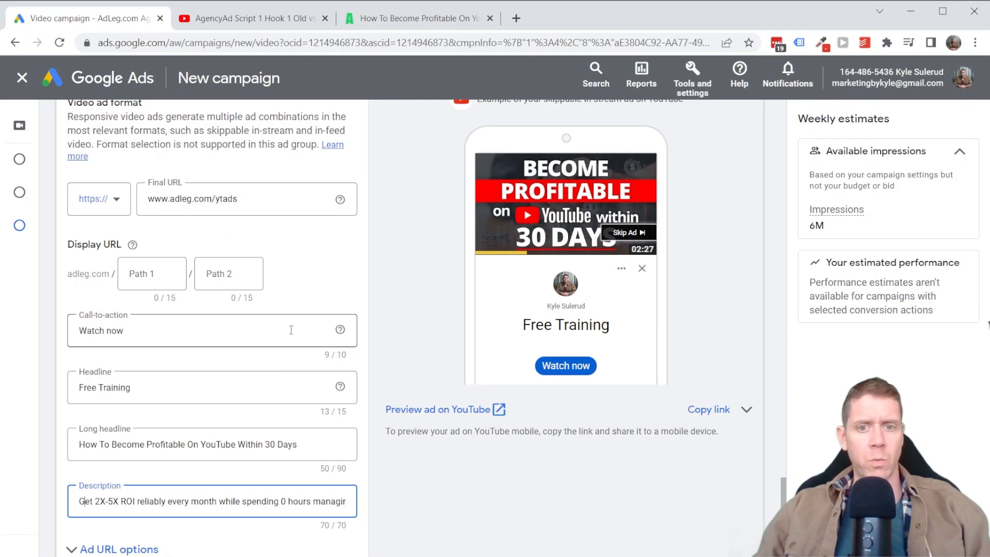
- Switch the ad preview to desktop and examine how the ad and its companion banner options look
scroll(308, 362, down, 1)
scroll(86, 536, down, 1)
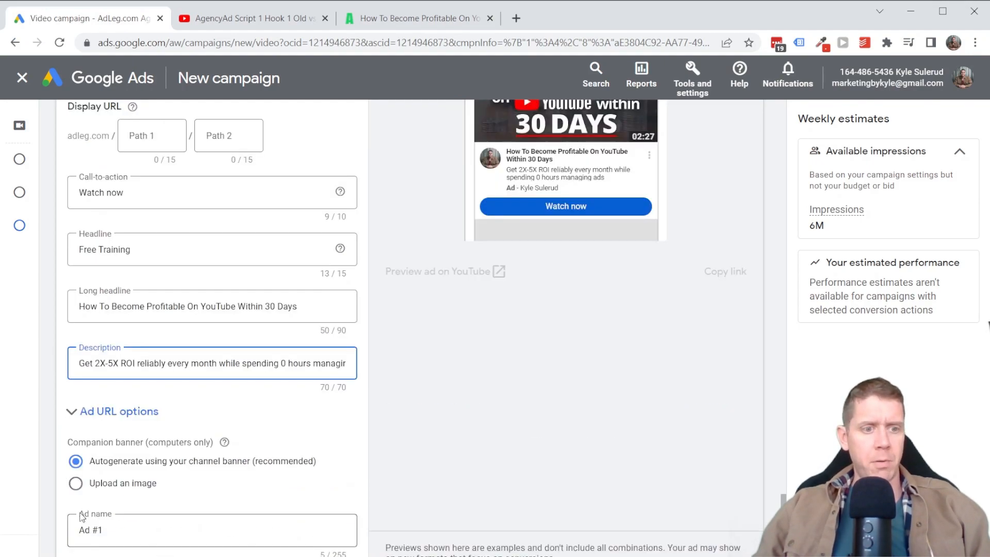
scroll(341, 299, up, 4)
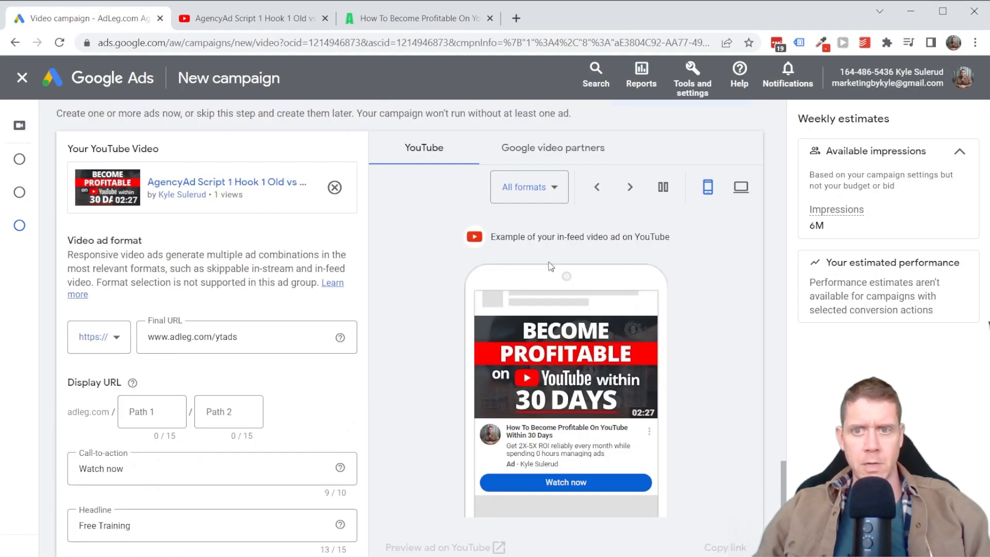
click(741, 187)
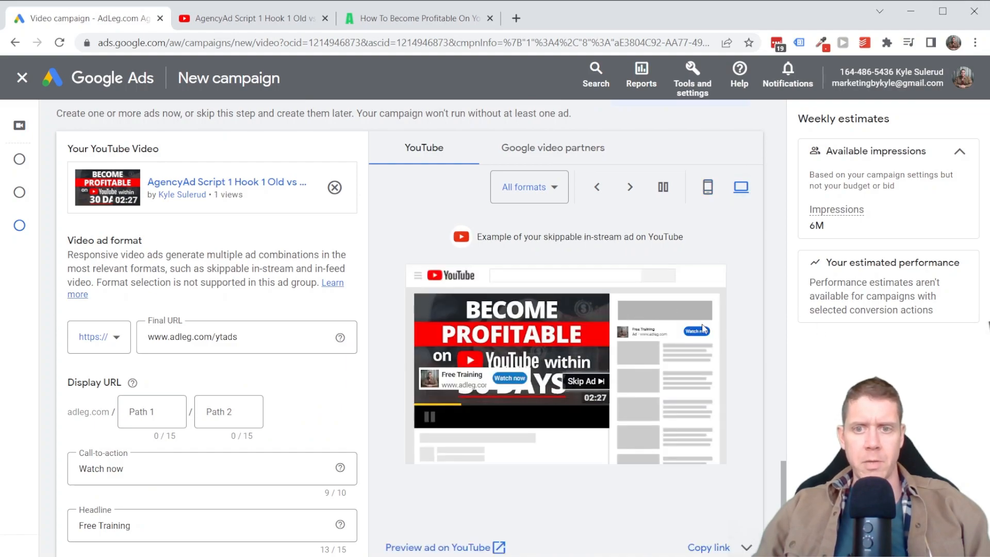
scroll(272, 299, down, 4)
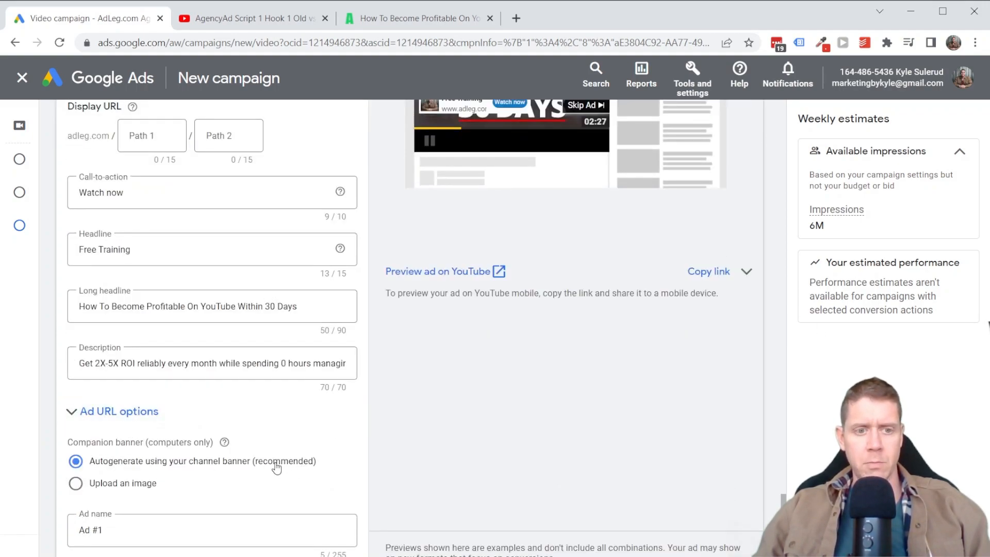
scroll(259, 444, up, 2)
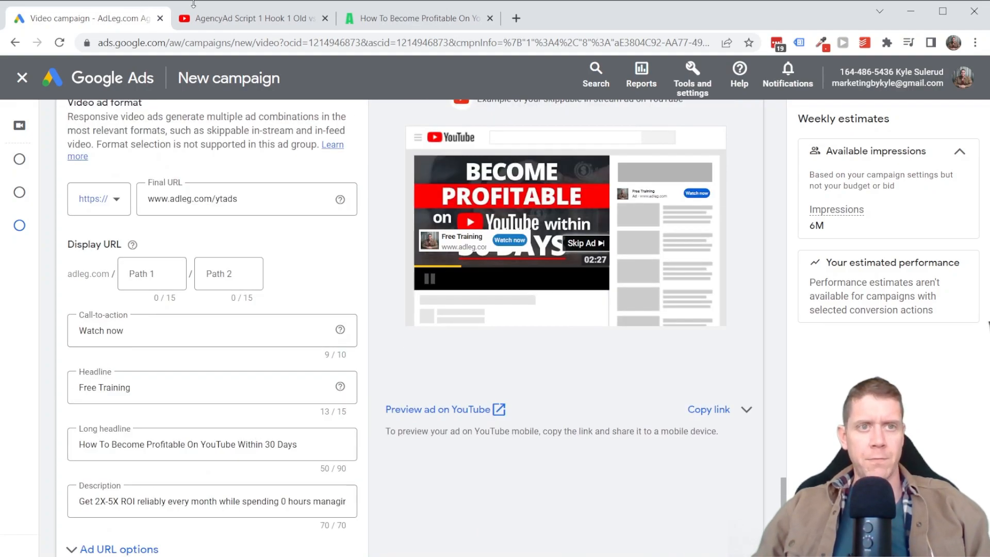
- Check the ad video's YouTube channel page, and set the ad's companion banner to an uploaded image
click(264, 18)
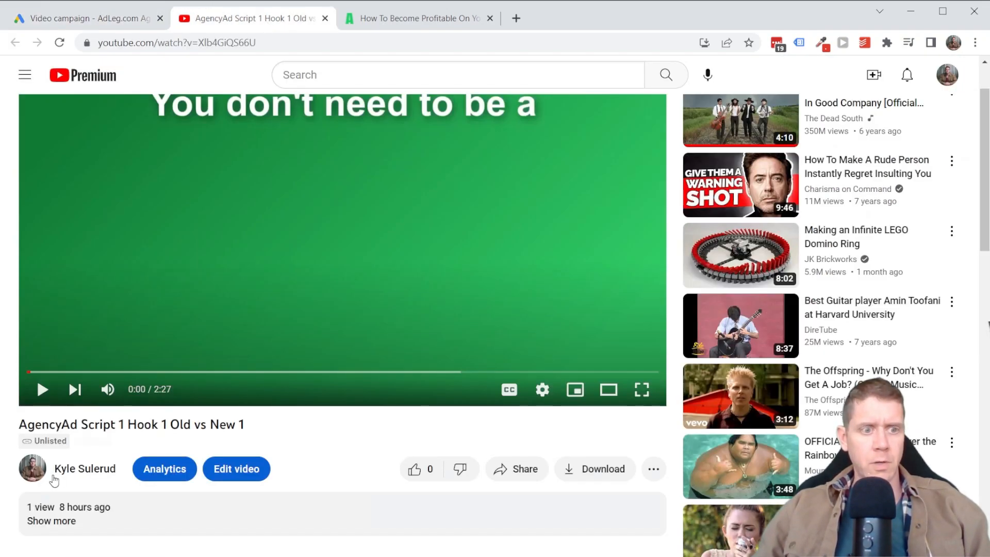
click(36, 469)
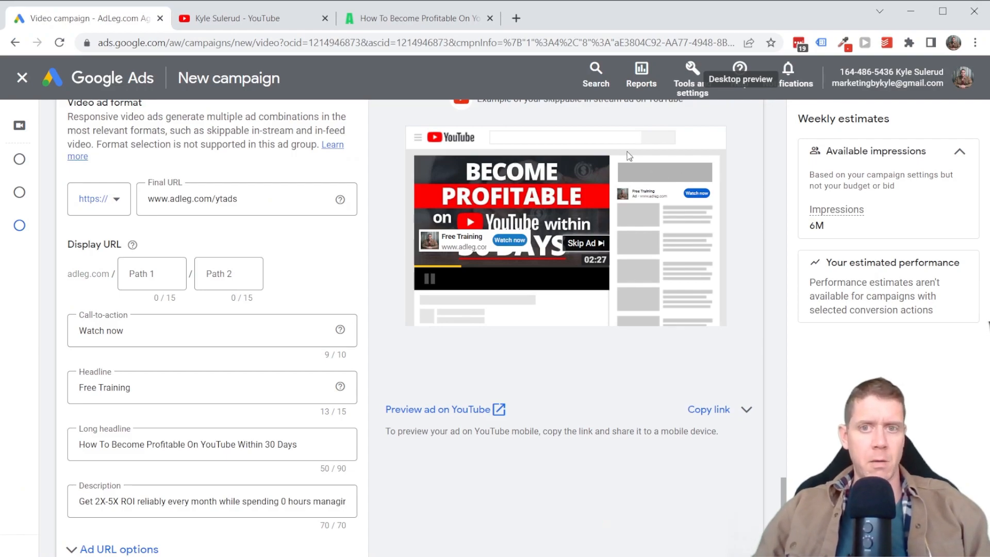
scroll(241, 297, down, 6)
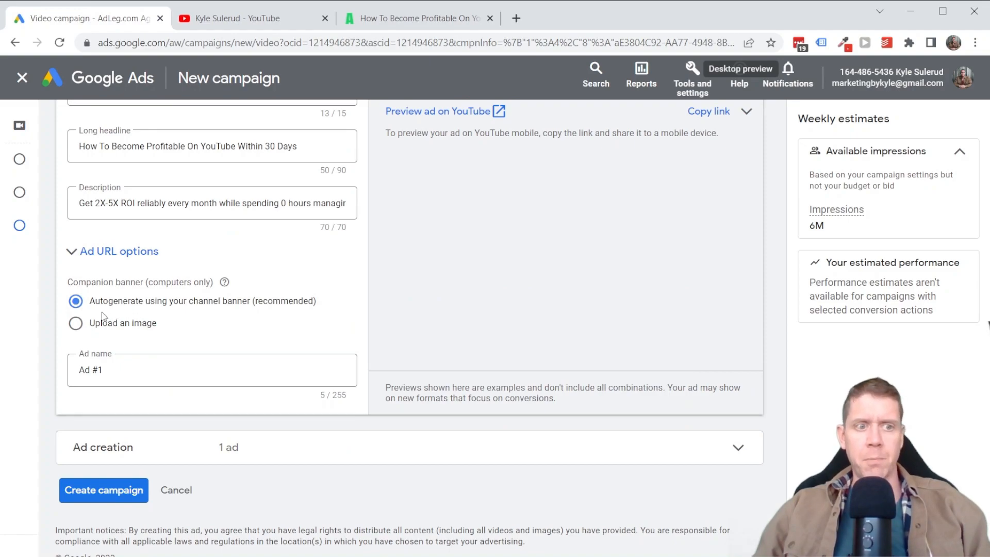
click(76, 323)
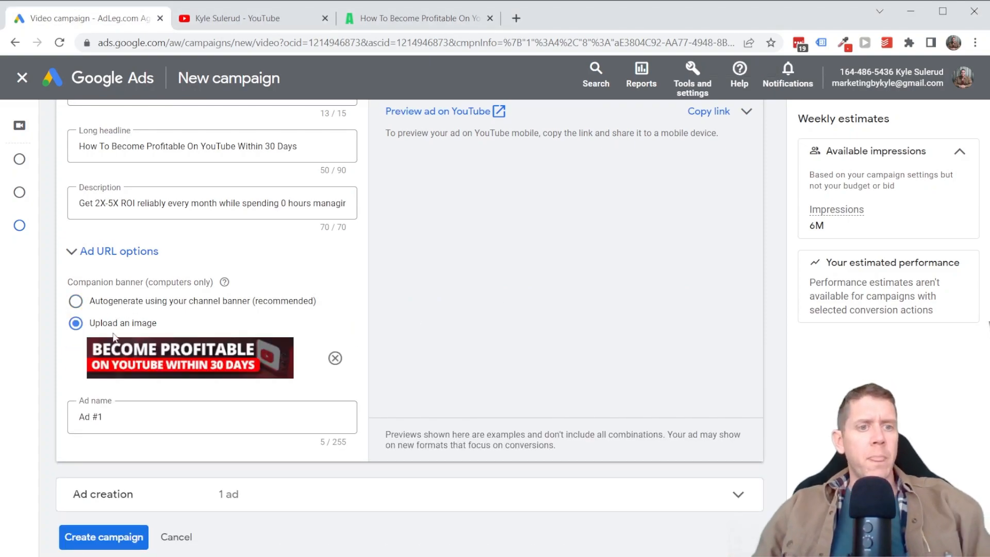
- Name the ad after its YouTube video title, "AgencyAd Script 1 Hook 1 Old vs New 1"
click(256, 18)
drag(263, 442, 27, 442)
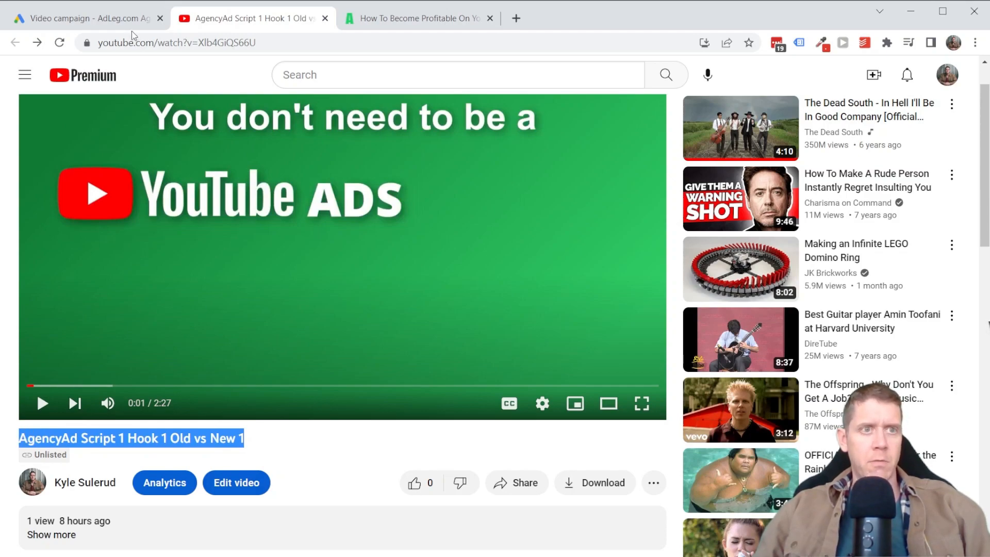
click(118, 21)
click(149, 421)
key(ctrl+a)
text(AgencyAd Script 1 Hook 1 Old vs New 1)
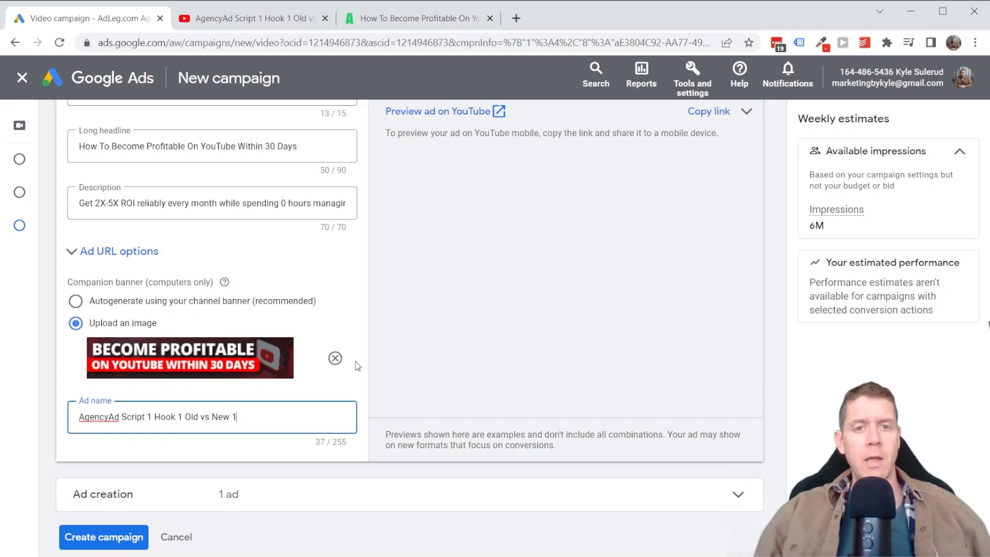
- Review the completed video ad from its video selection down to the ad name, and create the campaign
scroll(348, 305, up, 1)
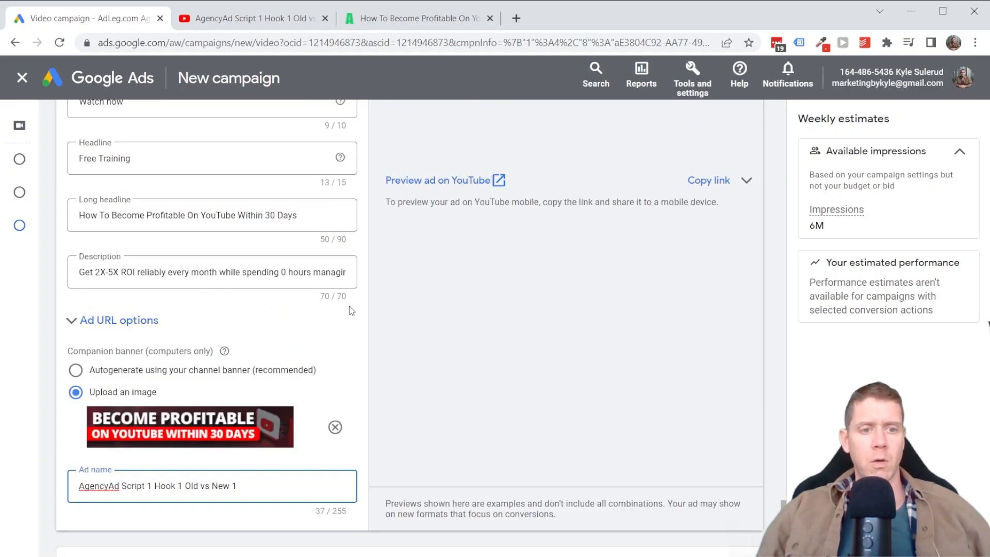
scroll(232, 474, up, 2)
scroll(230, 464, up, 4)
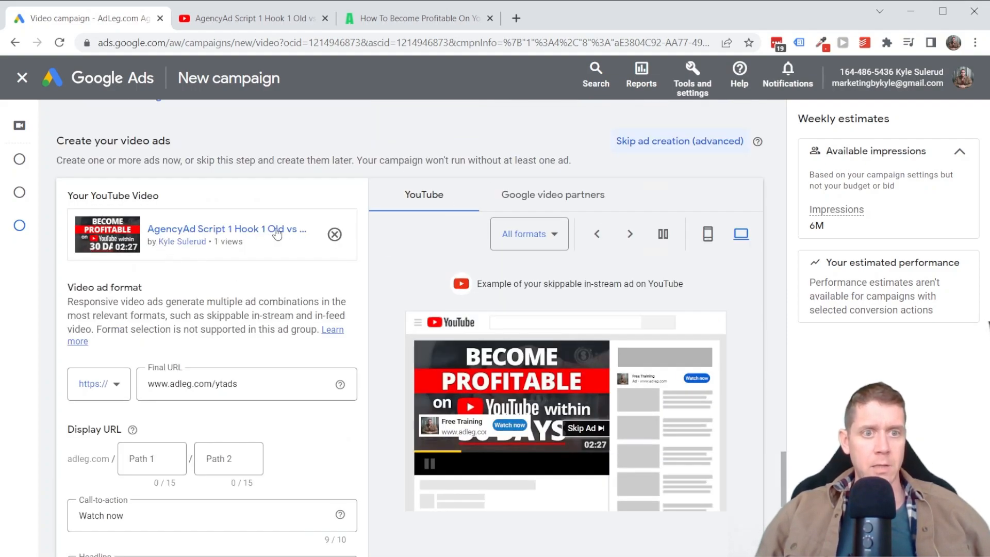
scroll(372, 305, down, 8)
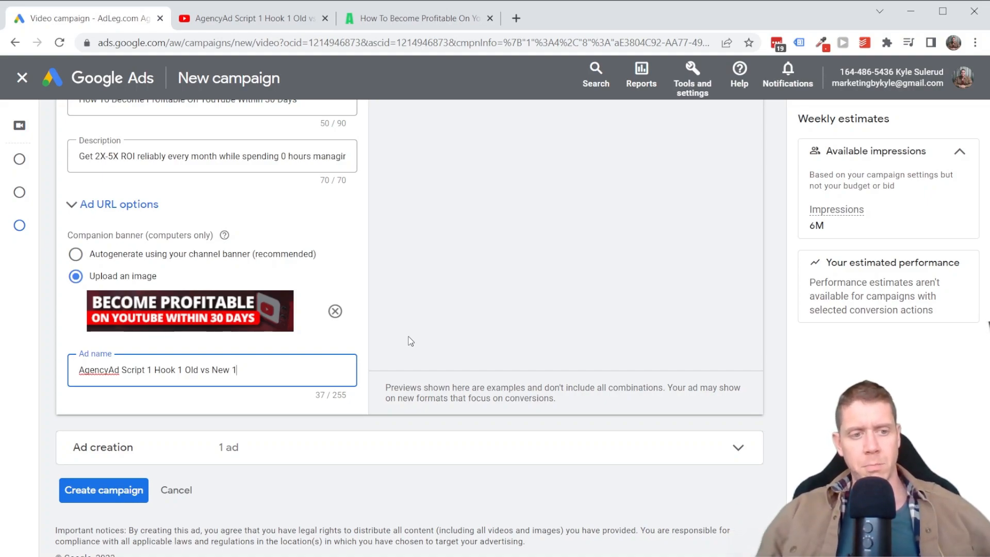
click(103, 490)
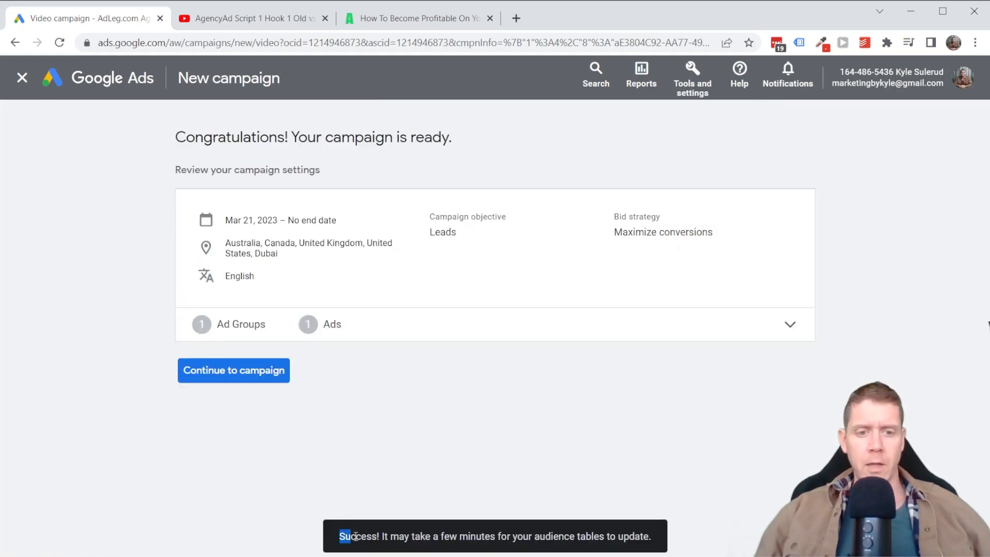
- Continue to the newly created campaign and set its status to Paused
drag(355, 536, 607, 528)
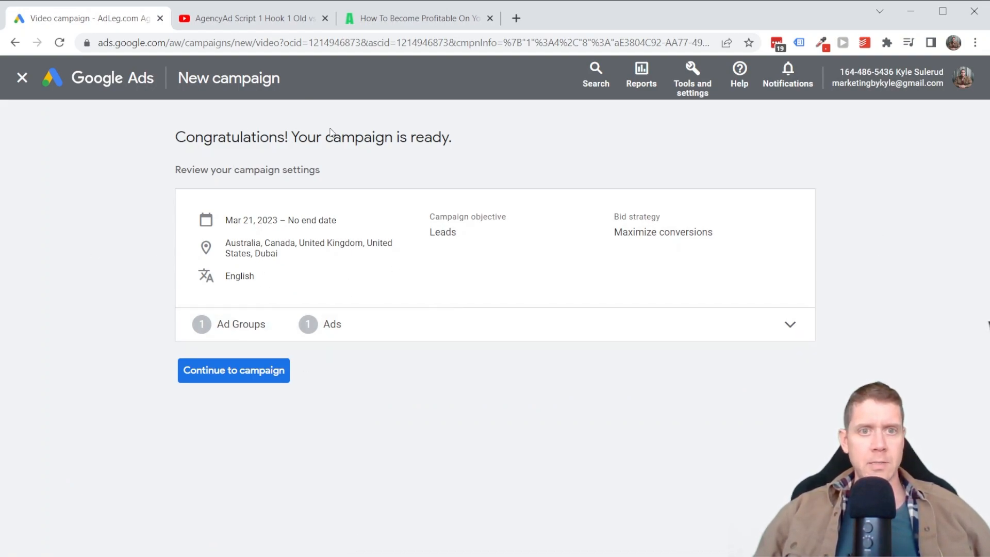
click(260, 374)
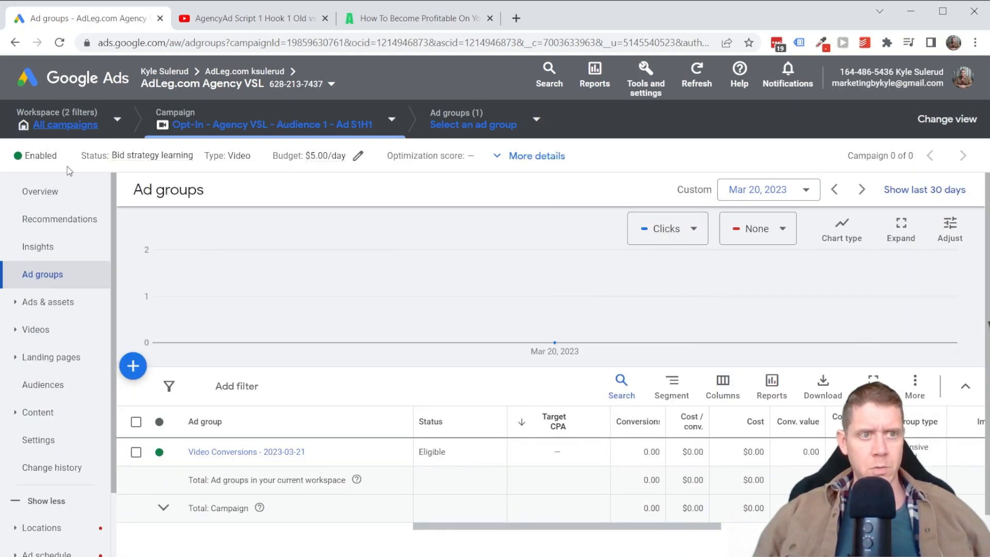
click(66, 157)
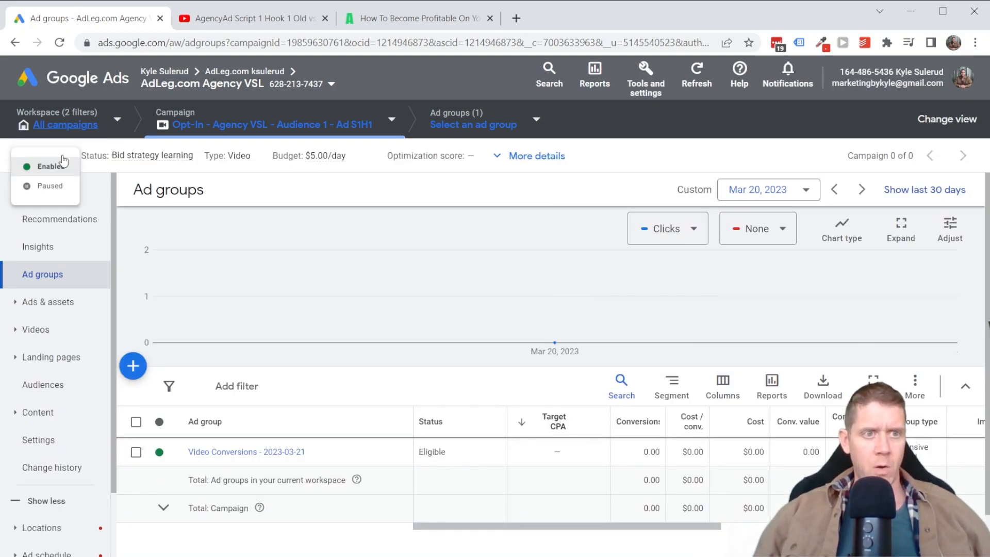
click(55, 192)
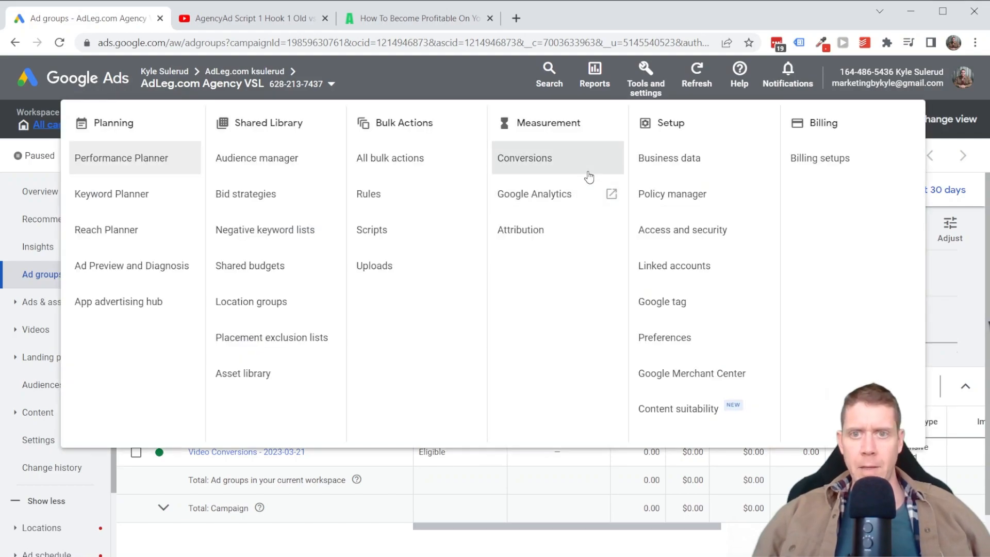
- Set the account's content suitability inventory type to Expanded inventory and save it
click(677, 414)
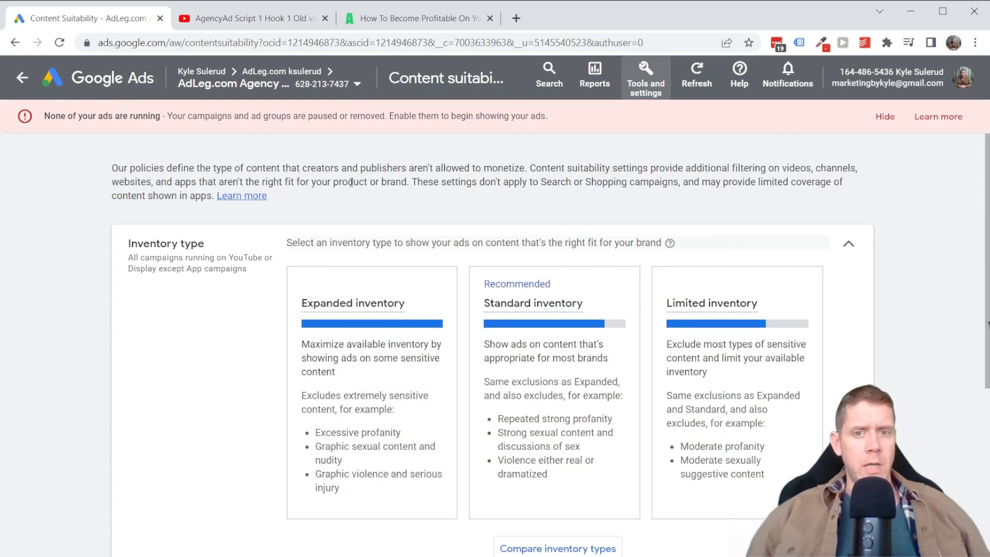
scroll(438, 163, down, 2)
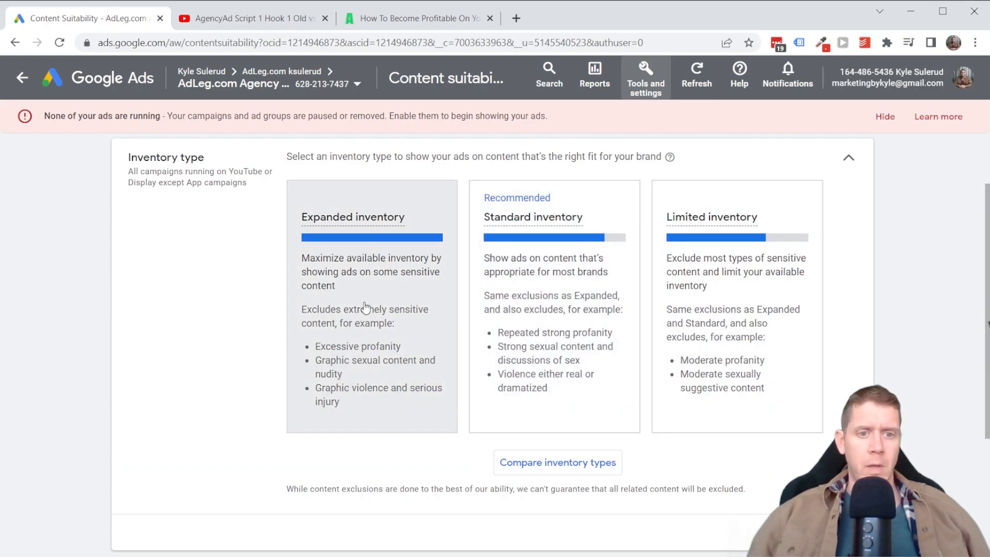
click(398, 305)
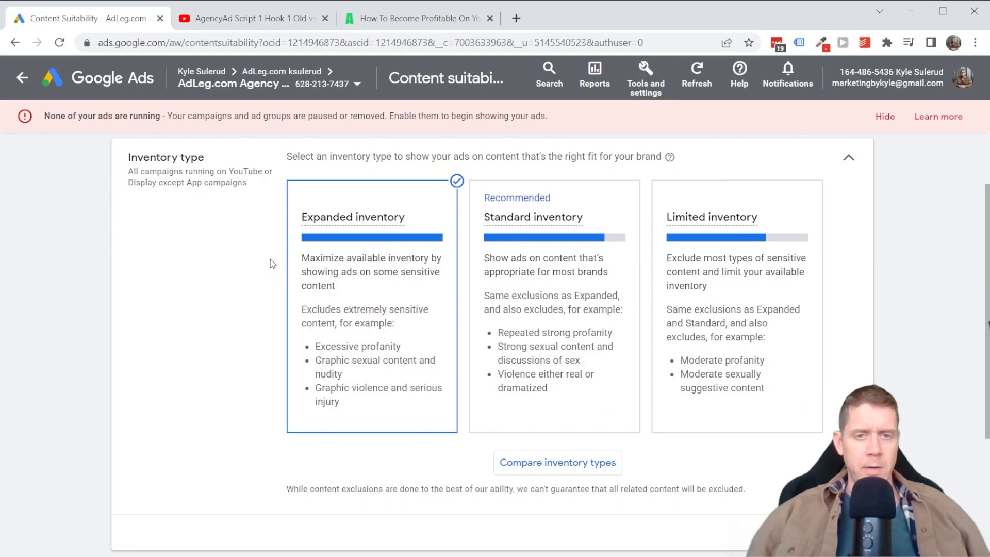
click(541, 288)
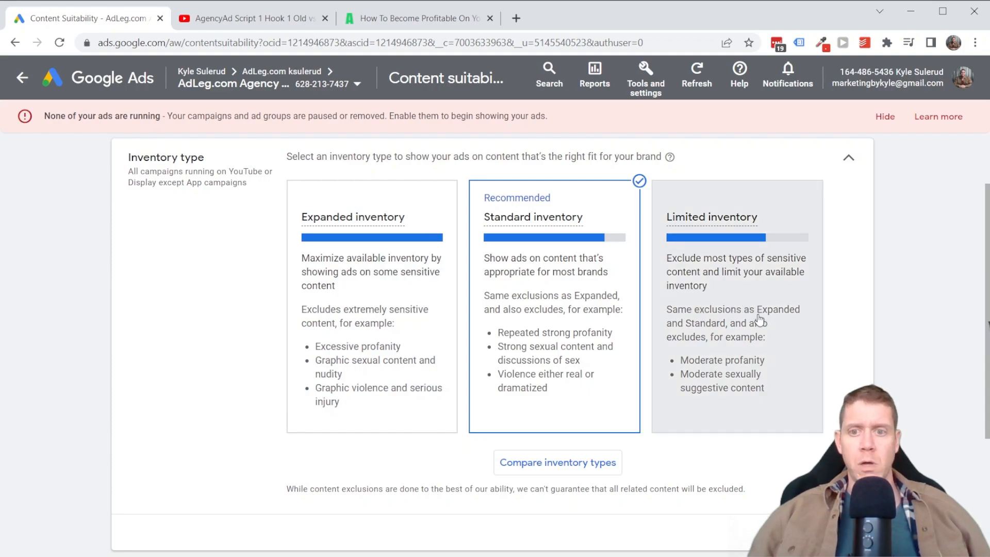
click(330, 289)
scroll(140, 289, down, 3)
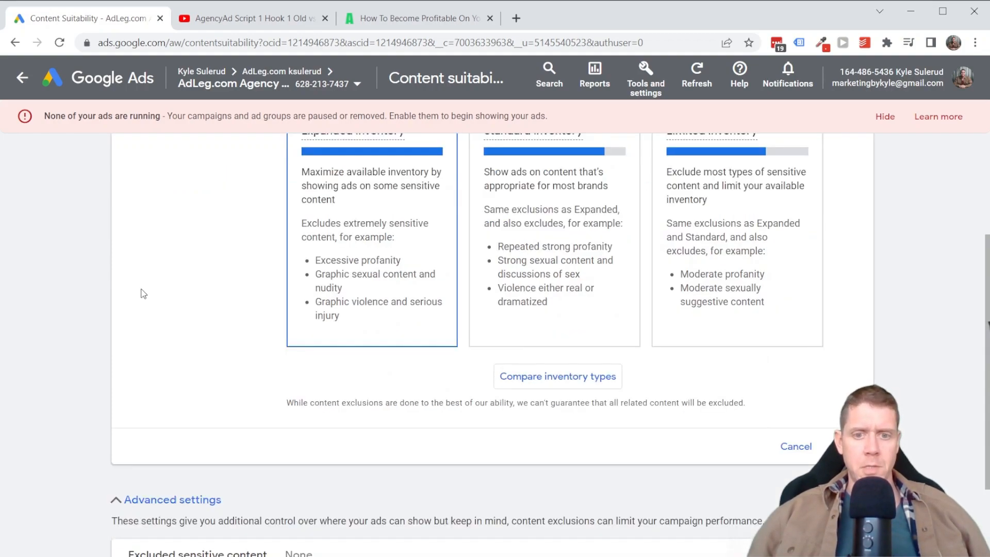
click(846, 360)
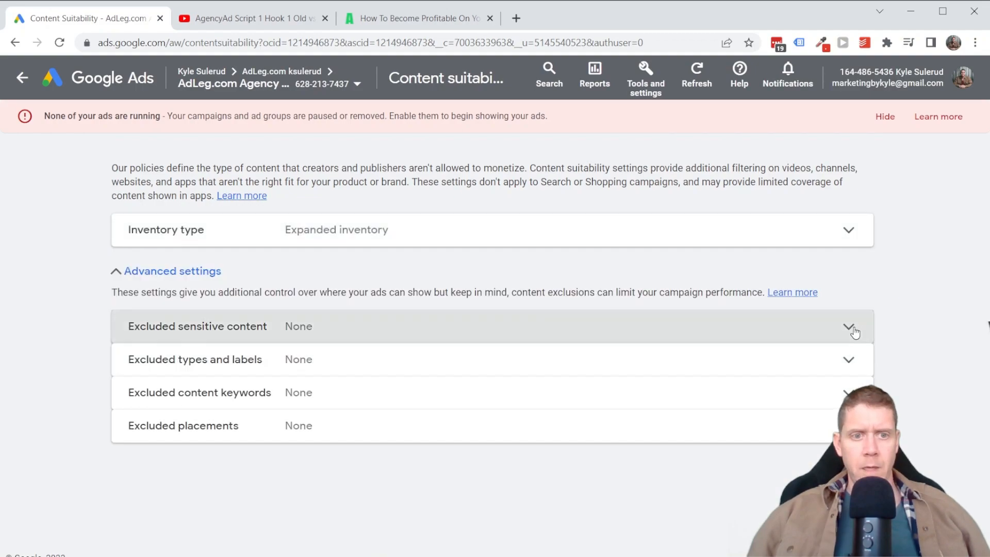
- Look over the sensitive content categories, then exclude live streaming and embedded YouTube videos as content types and save
click(357, 330)
scroll(427, 383, down, 2)
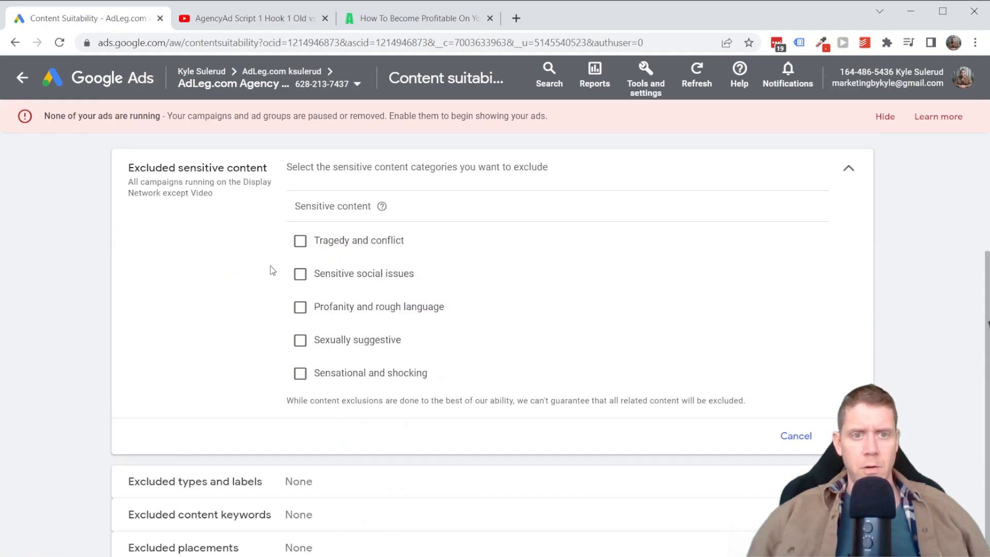
scroll(332, 271, up, 1)
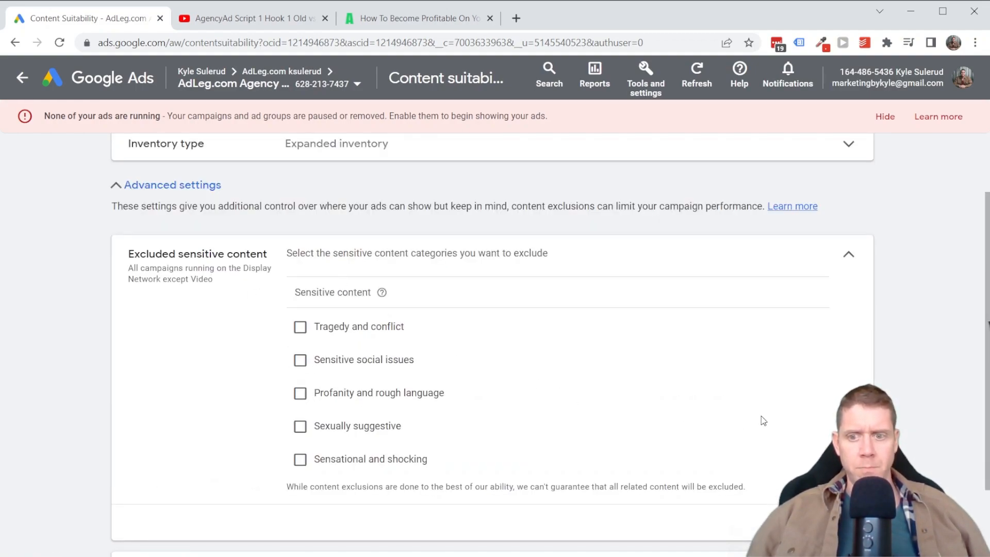
scroll(763, 421, down, 2)
click(326, 451)
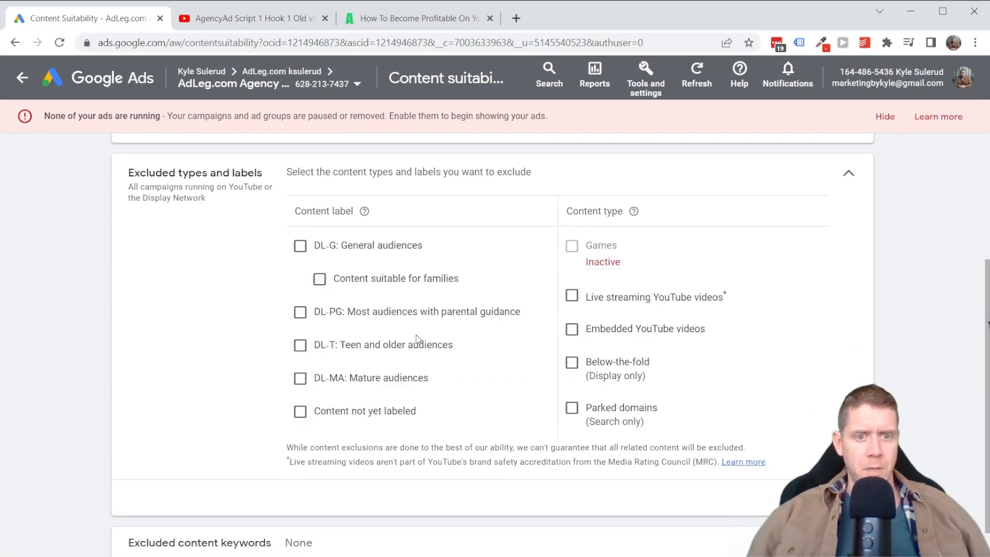
click(572, 296)
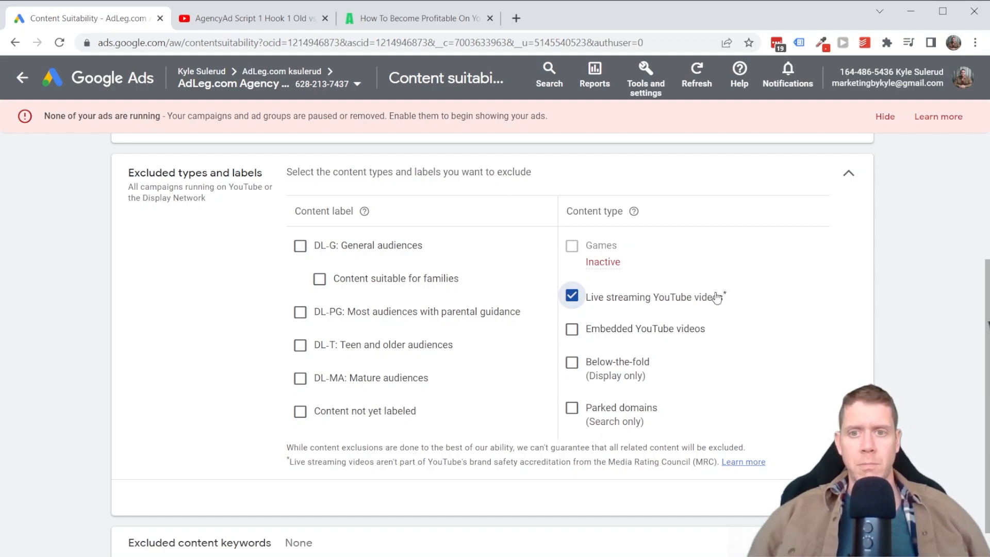
click(572, 330)
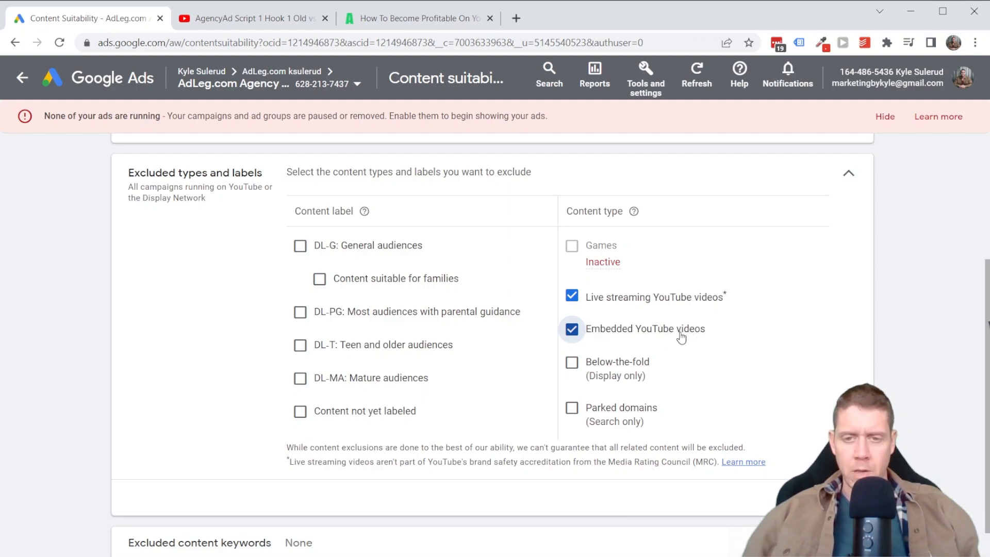
click(839, 497)
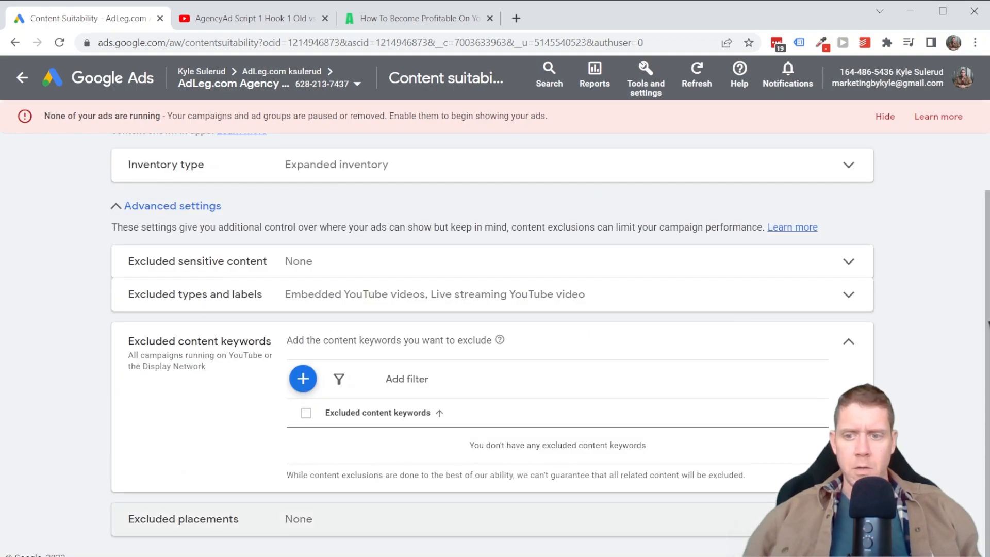
- Search the website suggestions in the excluded placements settings for googleadsense_without_youtube.com
click(835, 519)
scroll(811, 356, up, 3)
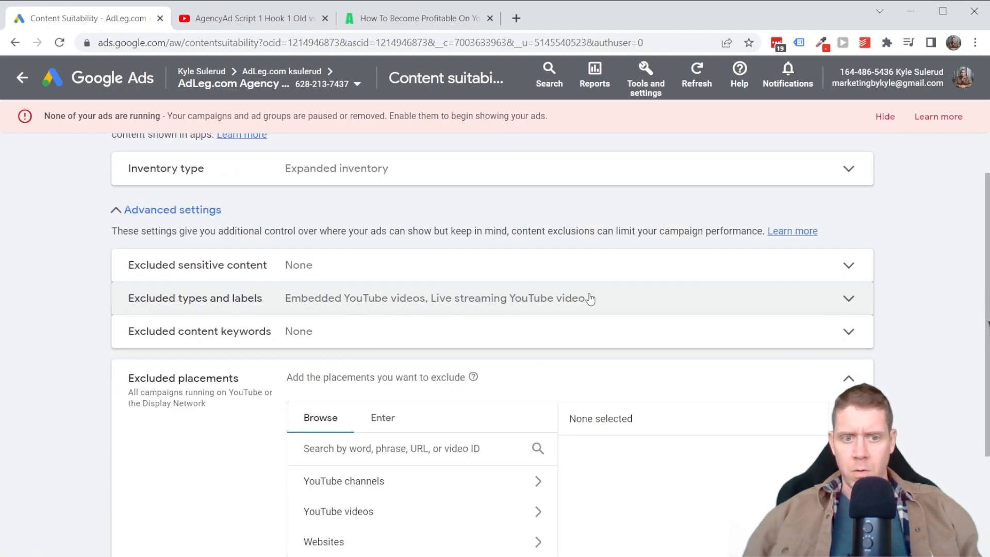
scroll(340, 220, down, 3)
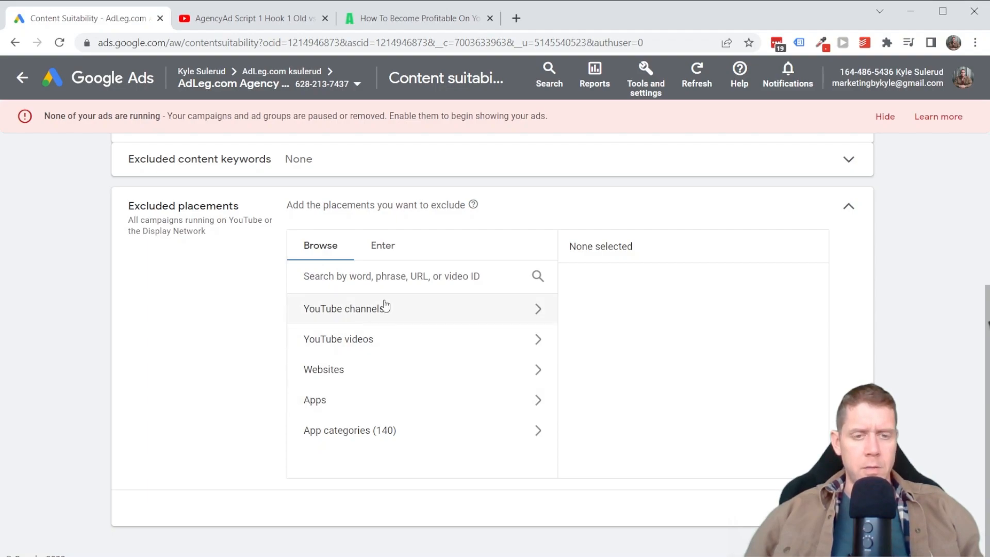
click(372, 377)
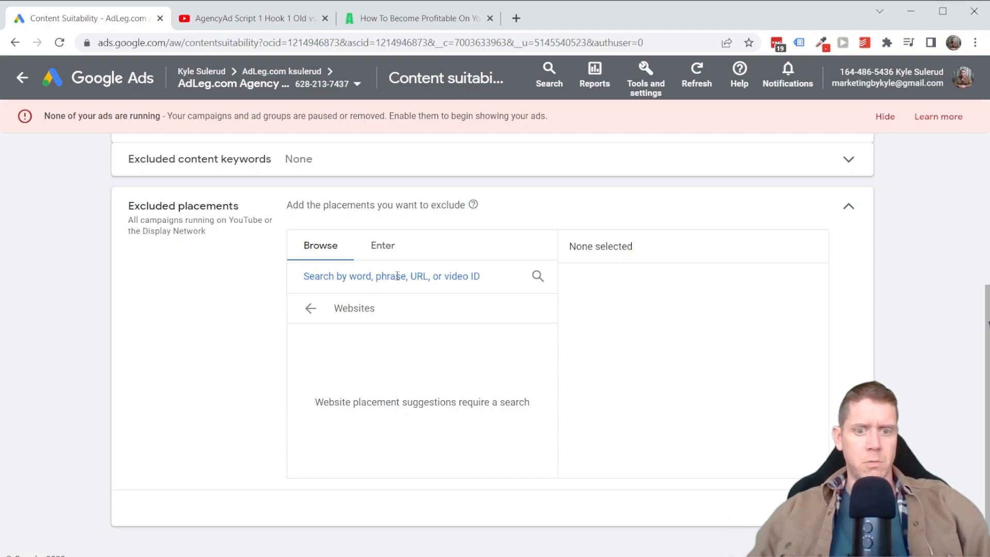
key(alt+Tab)
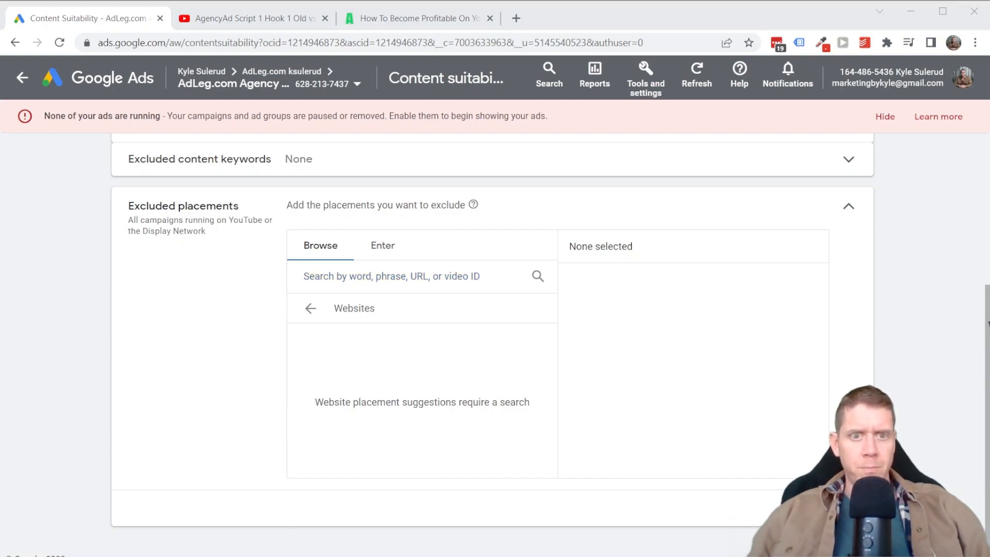
click(266, 341)
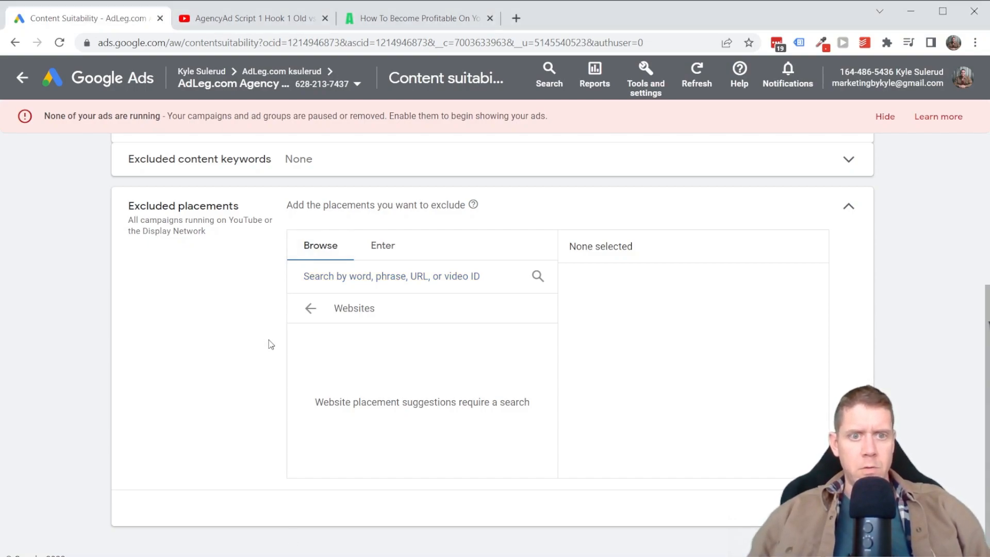
text(googleadsense_without_youtube.com)
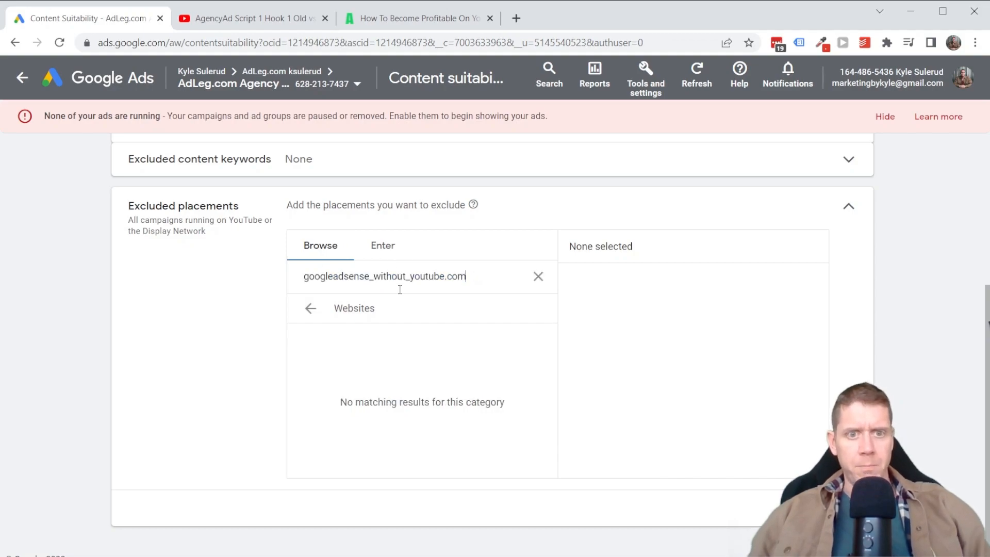
- Enter googleadsense_without_youtube.com manually as an excluded website placement, add it and save the exclusion
click(384, 247)
text(googleadsense_without_youtube.com)
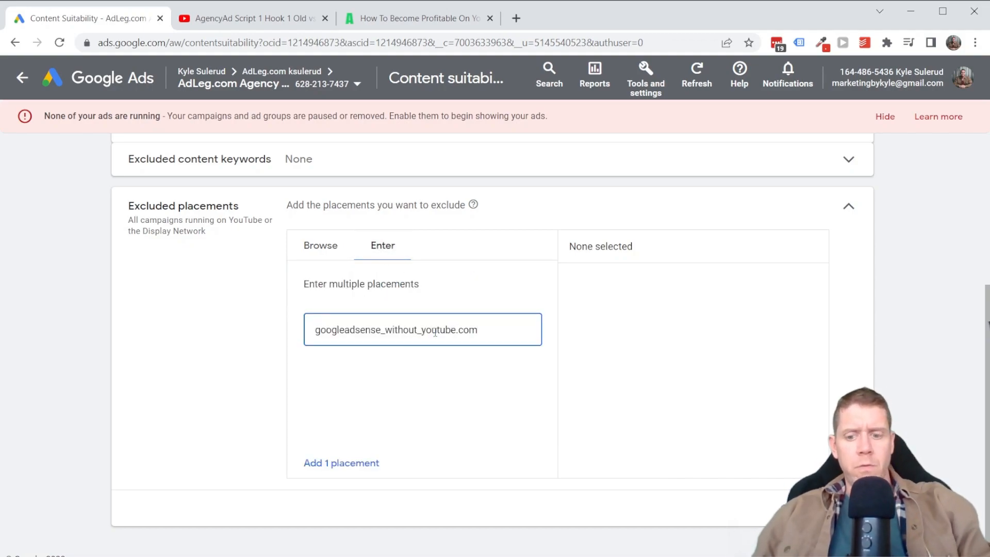
click(355, 463)
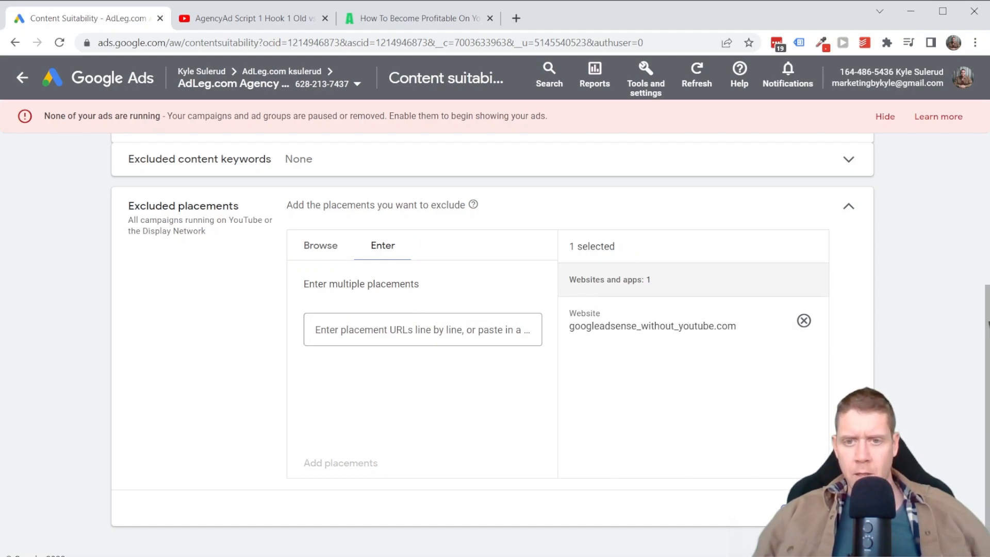
click(837, 508)
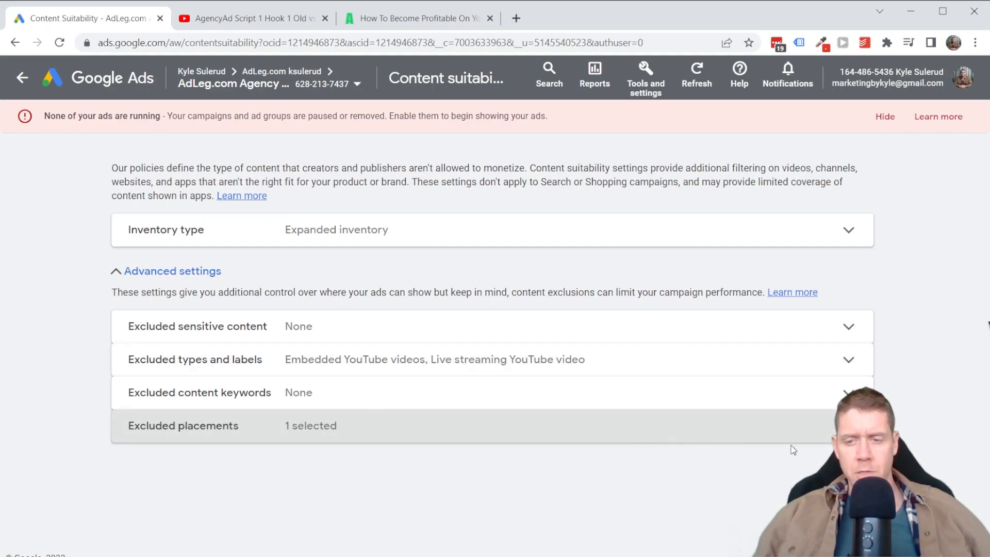
- Reopen the excluded placements and review the googleadsense_without_youtube.com website entry alongside the placement types available for browsing
click(830, 426)
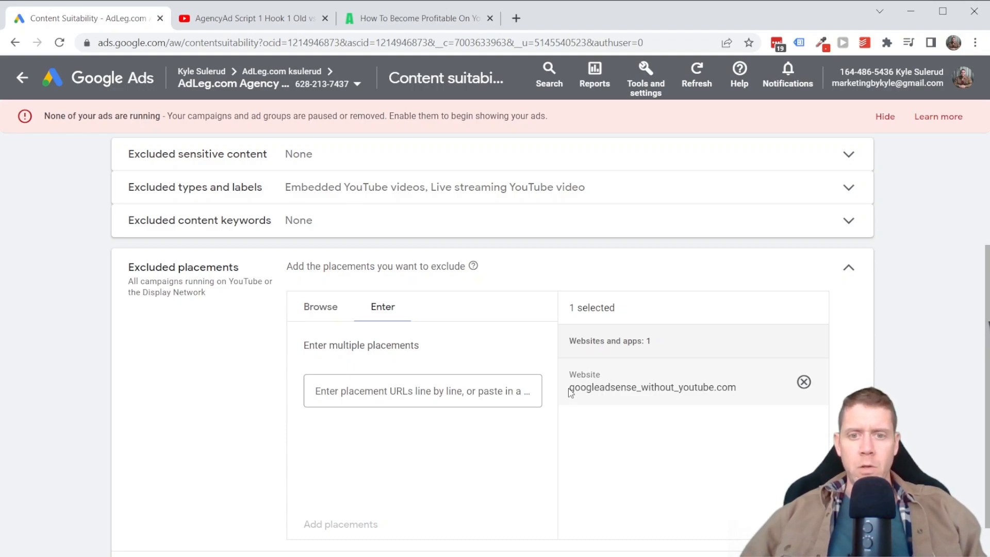
drag(571, 387, 738, 390)
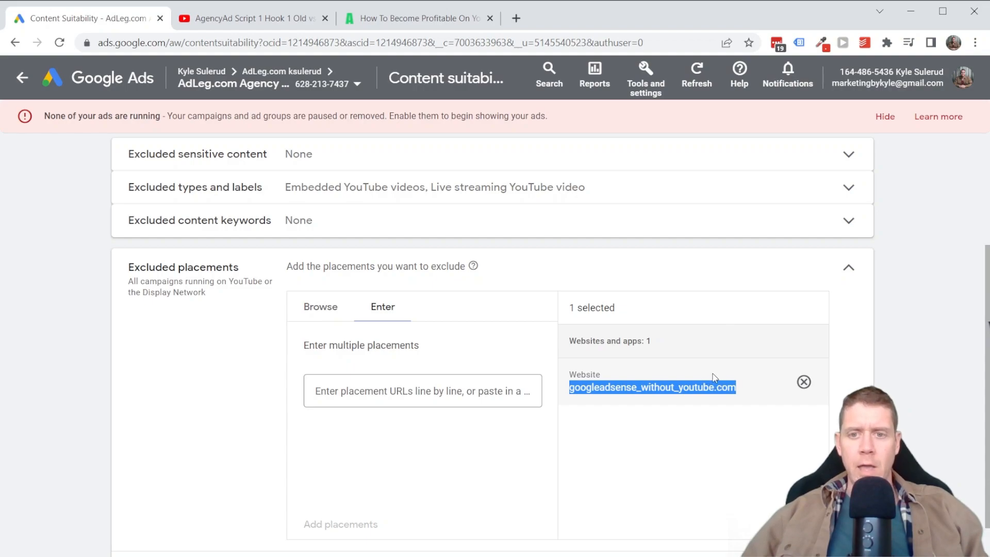
scroll(709, 379, down, 1)
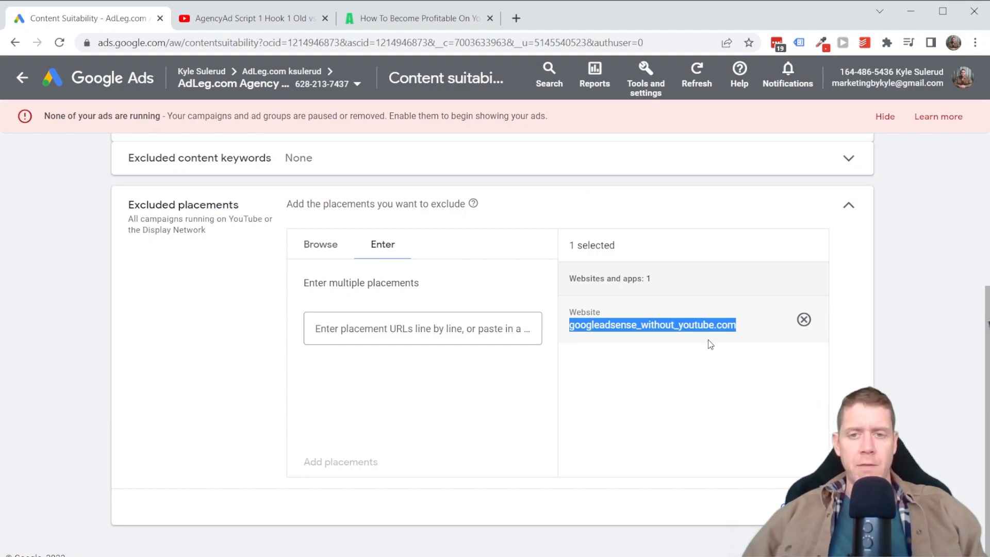
click(666, 357)
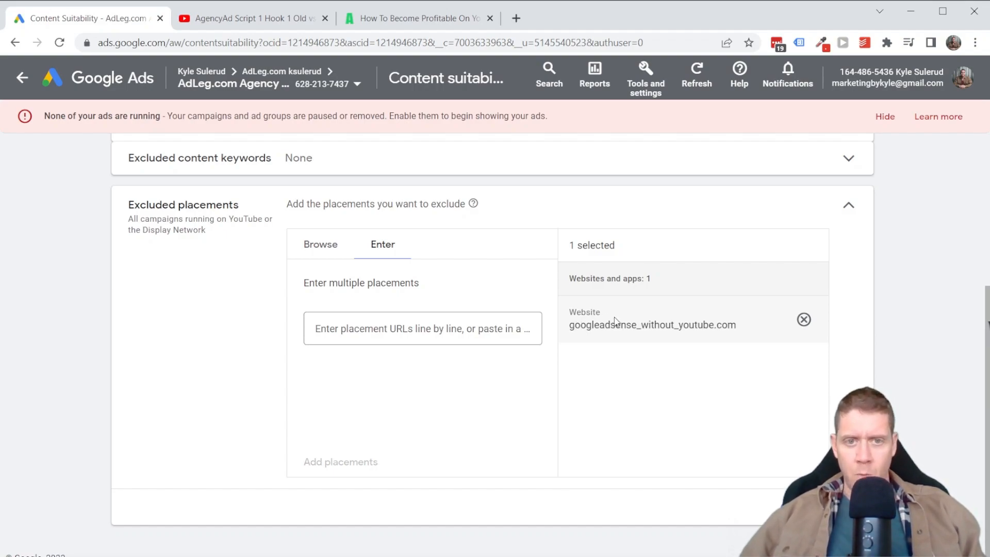
click(315, 247)
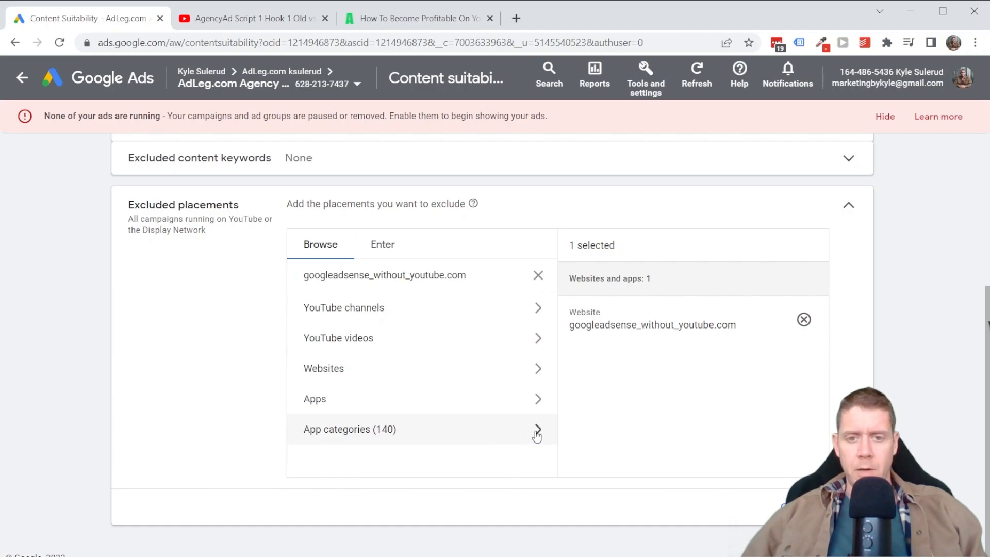
drag(573, 322, 728, 324)
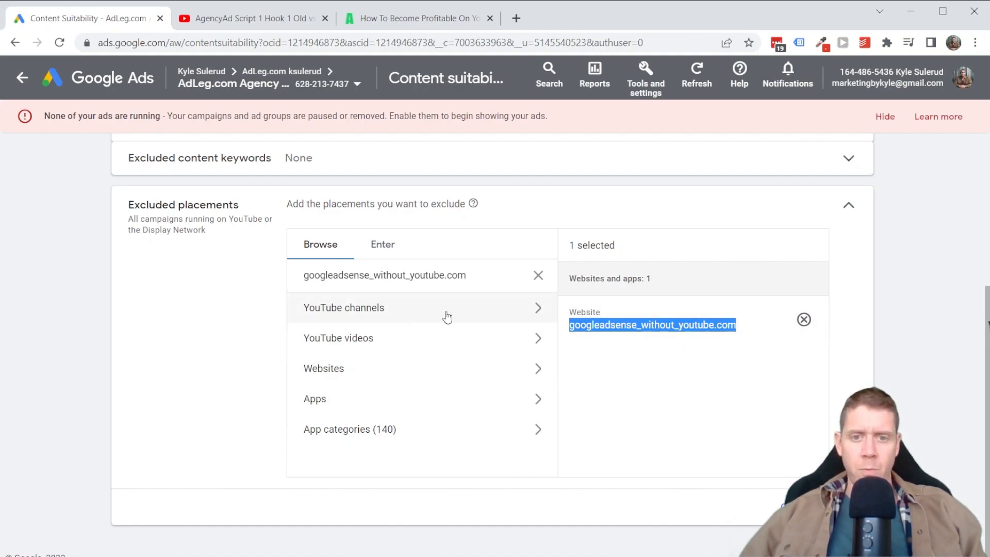
- Exclude the Apple App Store app categories Book, Business, Catalogs, Education, Entertainment, Finance, and Food & Drink
click(527, 437)
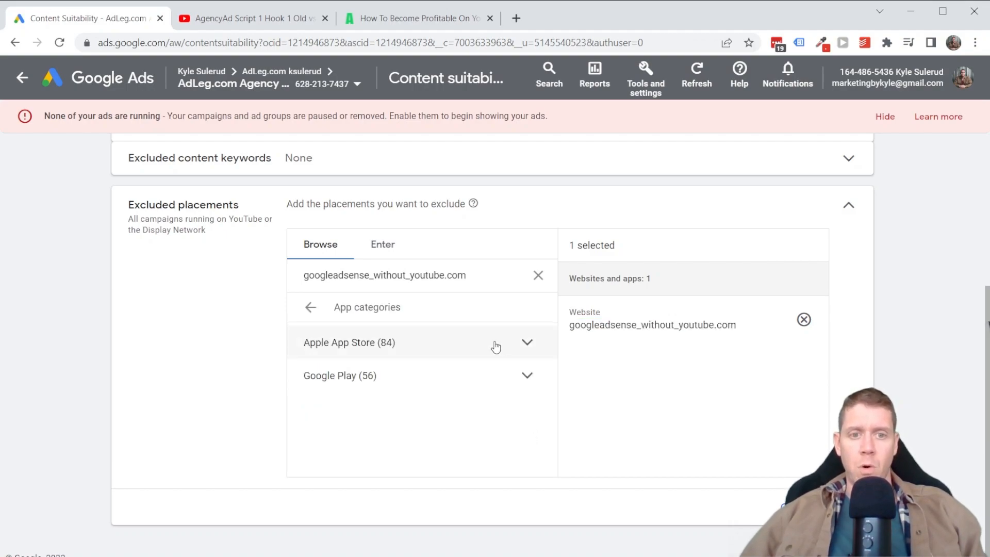
click(311, 307)
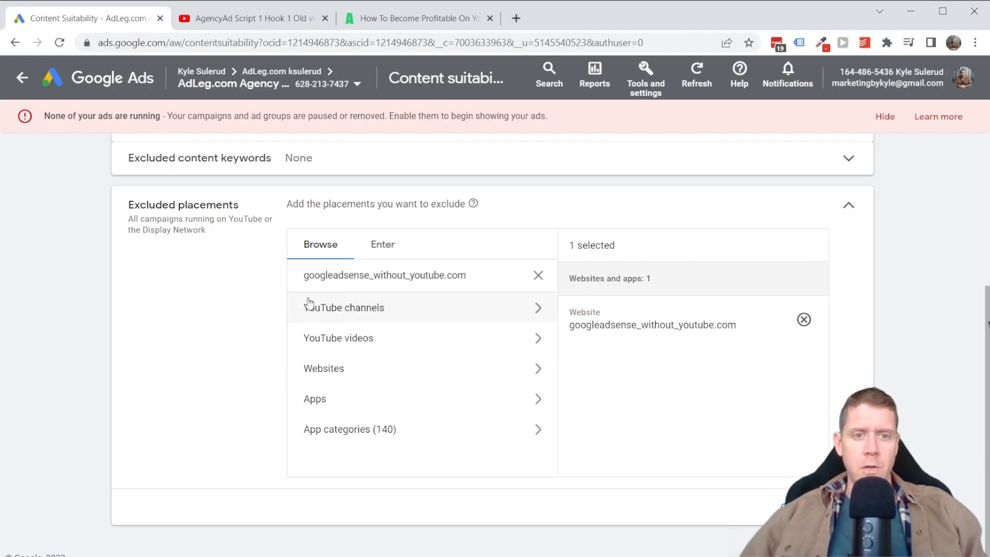
click(510, 437)
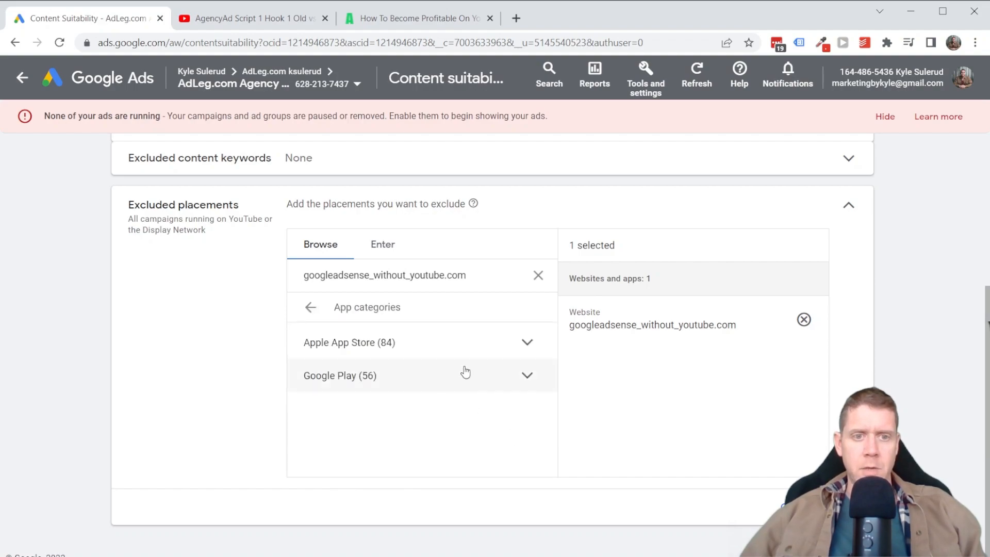
click(527, 343)
click(340, 375)
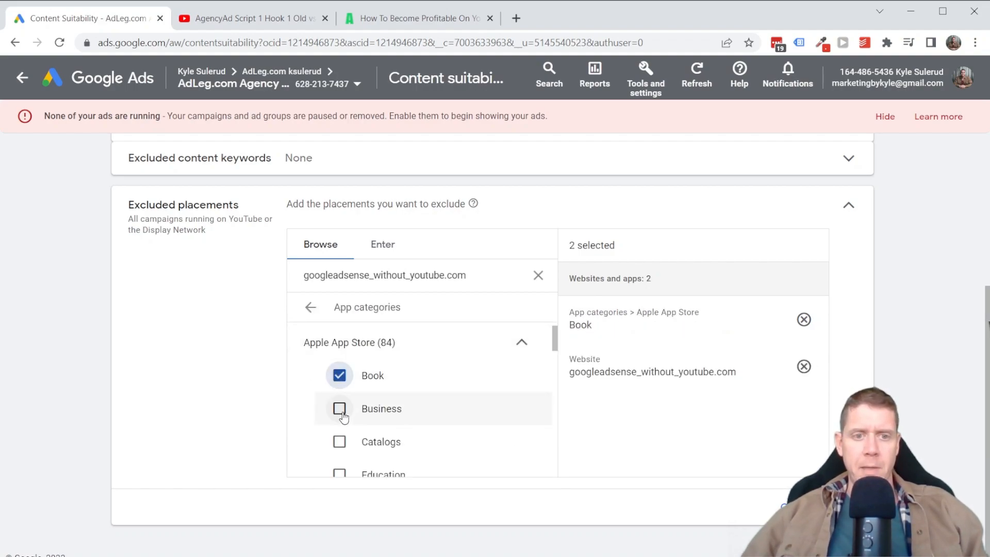
click(340, 409)
click(340, 442)
scroll(339, 442, down, 1)
click(339, 406)
click(339, 439)
click(344, 470)
scroll(342, 404, down, 1)
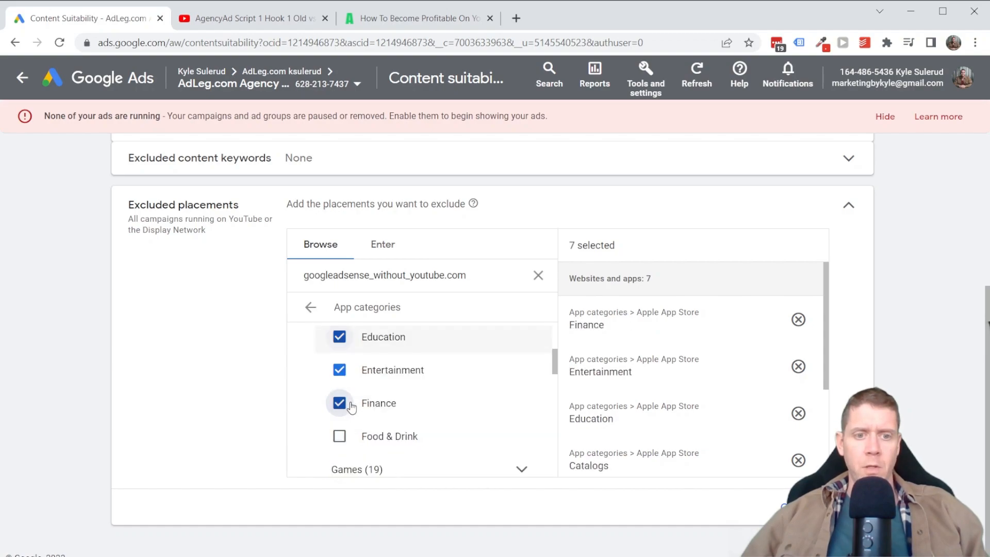
click(339, 436)
- Exclude the Apple App Store Games subcategories from the first one through Educational, including Board, Card, Casino and Dice
scroll(339, 435, down, 1)
scroll(424, 401, down, 1)
click(522, 334)
click(367, 364)
click(366, 397)
click(366, 430)
click(366, 464)
scroll(427, 422, down, 1)
click(366, 430)
click(367, 461)
scroll(366, 443, down, 1)
click(367, 425)
click(367, 455)
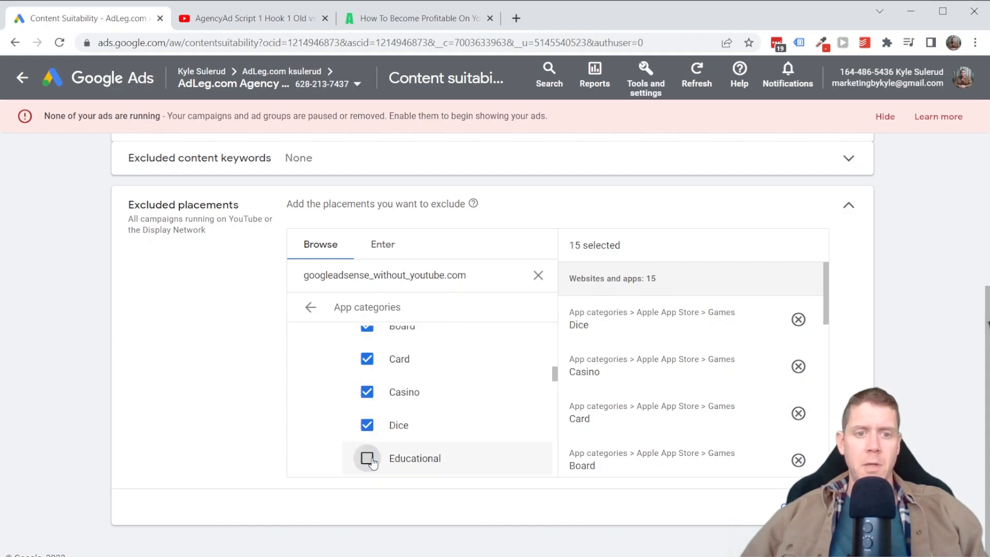
- Exclude the Apple App Store Games subcategories Family, Kids, Music, Puzzle, Racing and Role Playing
scroll(421, 417, down, 1)
click(366, 423)
click(367, 456)
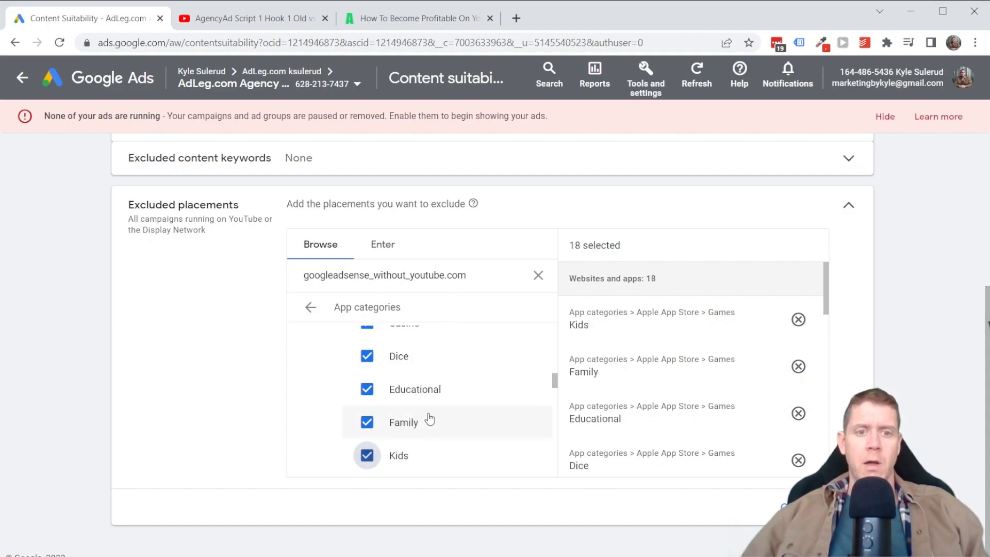
scroll(426, 418, down, 2)
click(369, 353)
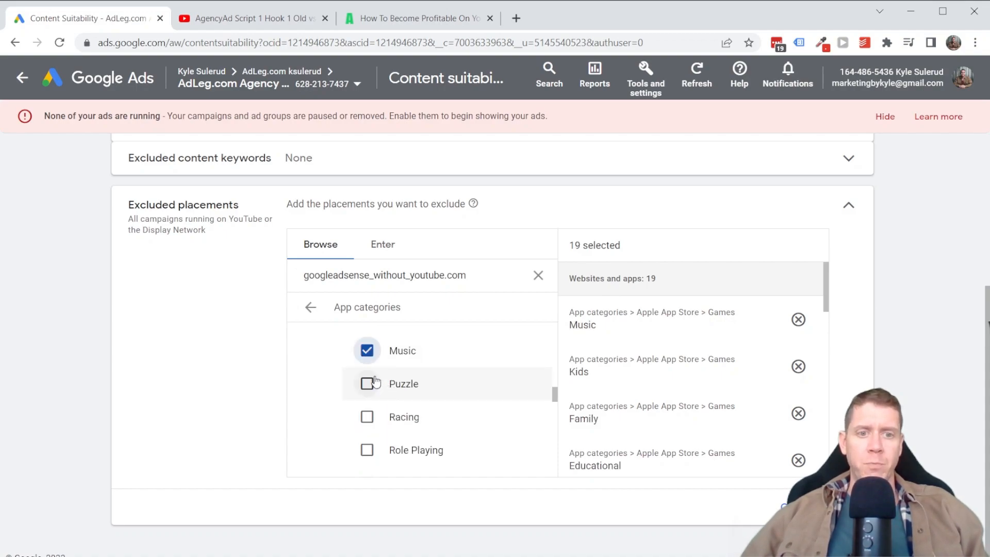
click(367, 384)
click(366, 418)
click(366, 450)
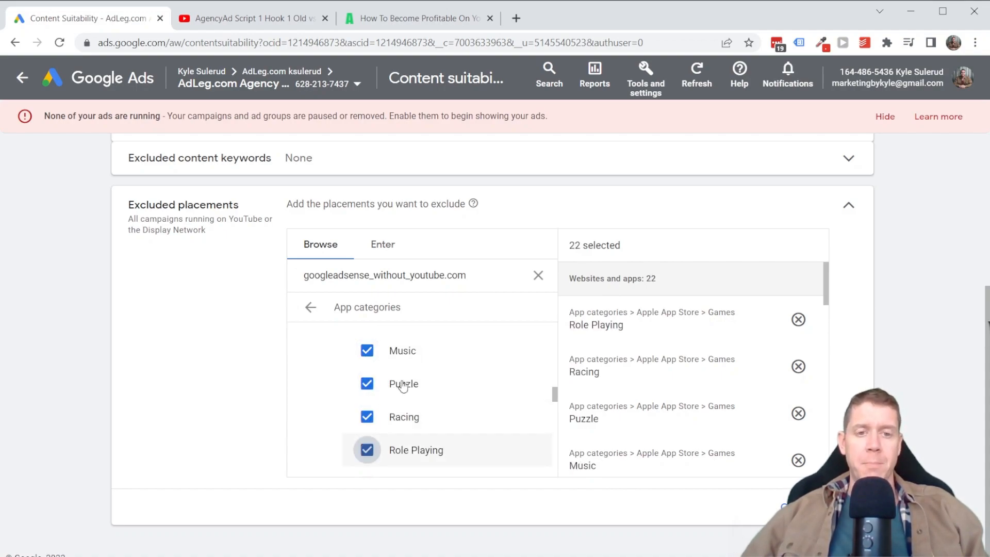
- Exclude the remaining Apple App Store Games subcategories Simulation, Sports, Strategy, Trivia and Word
scroll(393, 391, down, 2)
click(367, 414)
click(367, 447)
scroll(392, 407, down, 2)
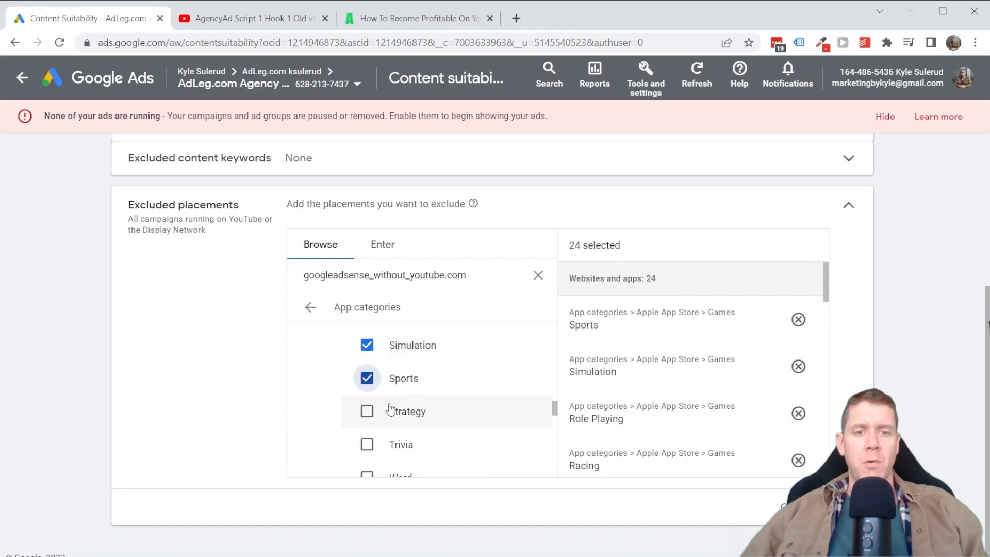
click(367, 411)
click(367, 444)
scroll(378, 412, down, 2)
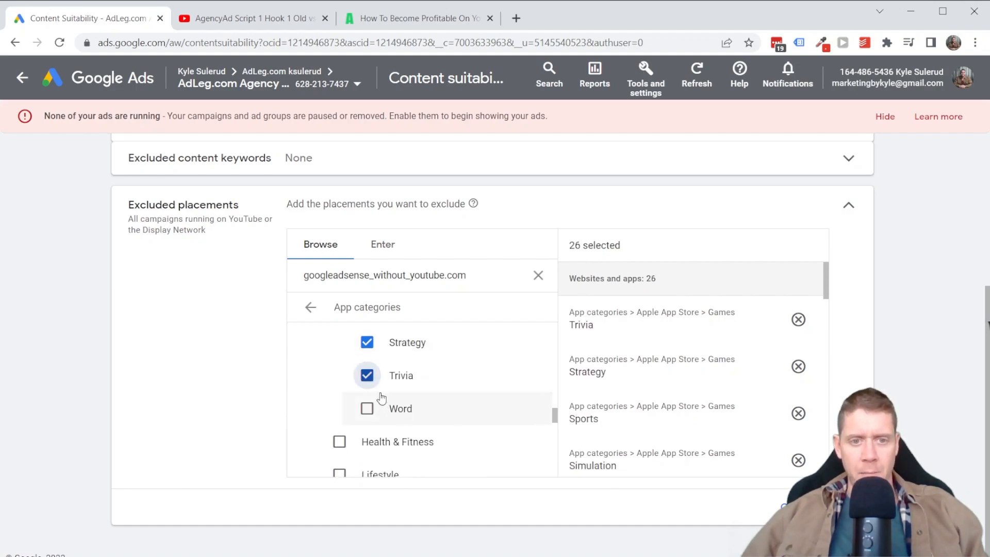
click(367, 409)
- Exclude the Apple App Store app categories Health & Fitness and Lifestyle
click(340, 441)
scroll(394, 413, down, 2)
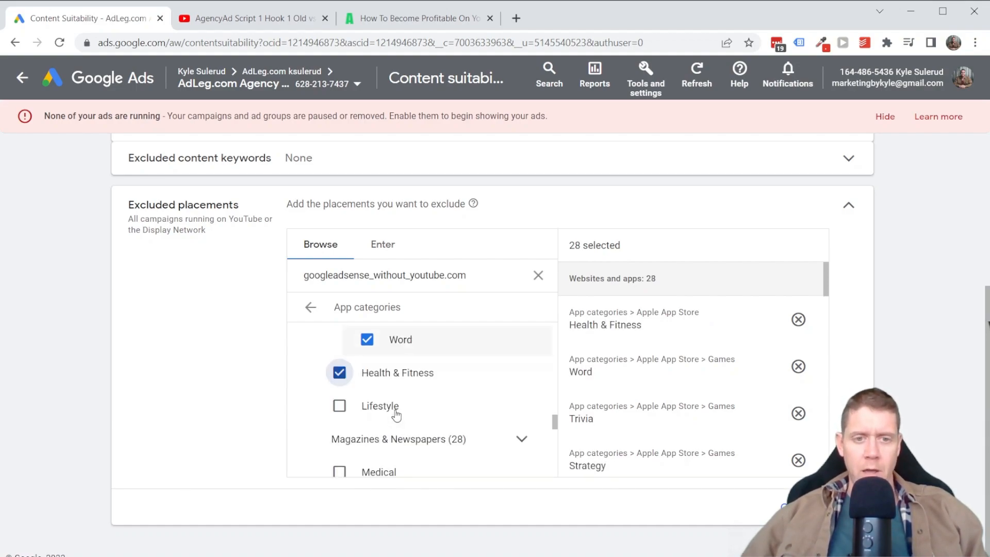
click(339, 404)
- Exclude Arts & Photography, Automotive, Brides & Weddings, and Business & Investing under Apple App Store Magazines & Newspapers
scroll(419, 388, down, 2)
click(521, 372)
click(367, 403)
click(366, 436)
scroll(392, 408, down, 2)
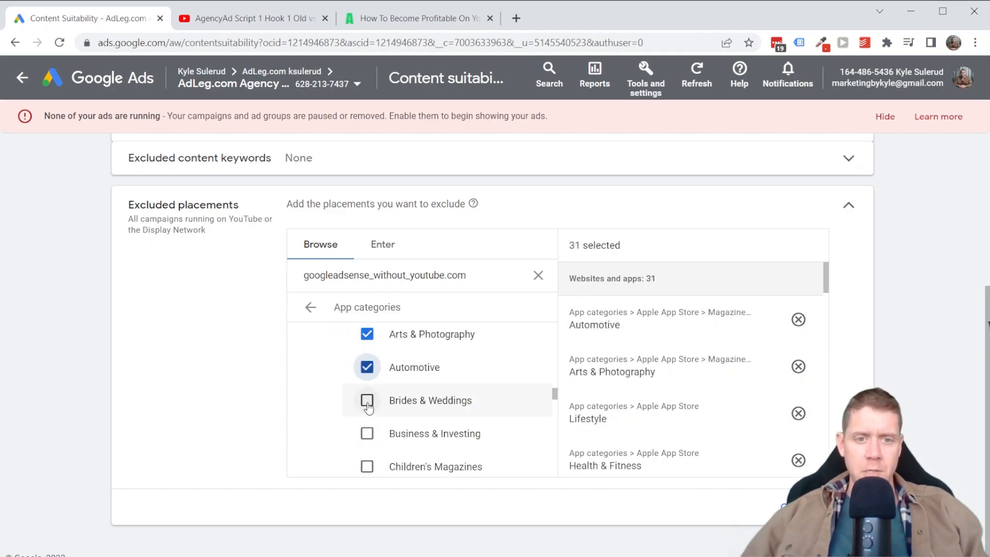
click(366, 401)
click(367, 433)
- Exclude the magazine subcategories Children's Magazines, Computers & Internet, Cooking, Food & Drink, Crafts & Hobbies, and Electronics & Audio
scroll(377, 392, down, 2)
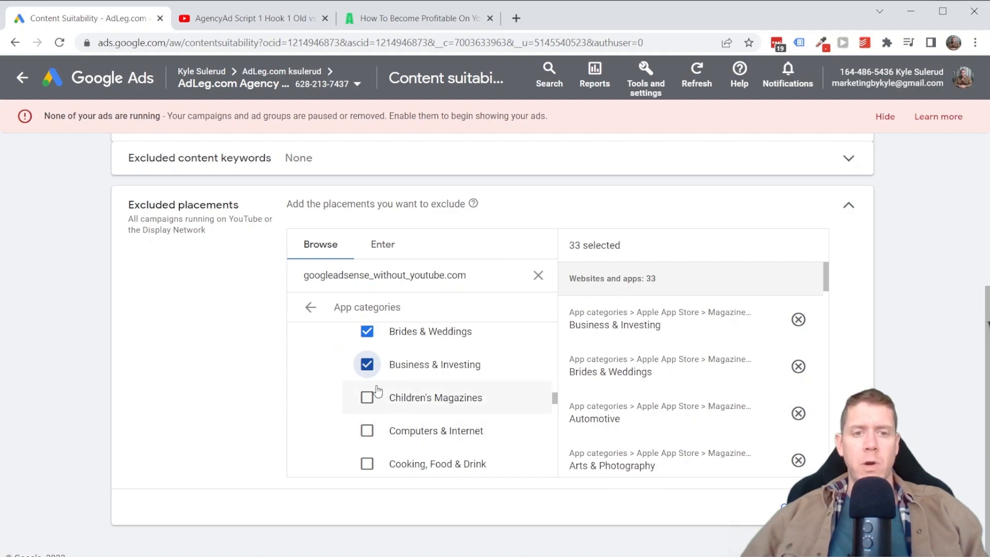
click(366, 397)
click(366, 430)
click(366, 463)
scroll(409, 417, down, 2)
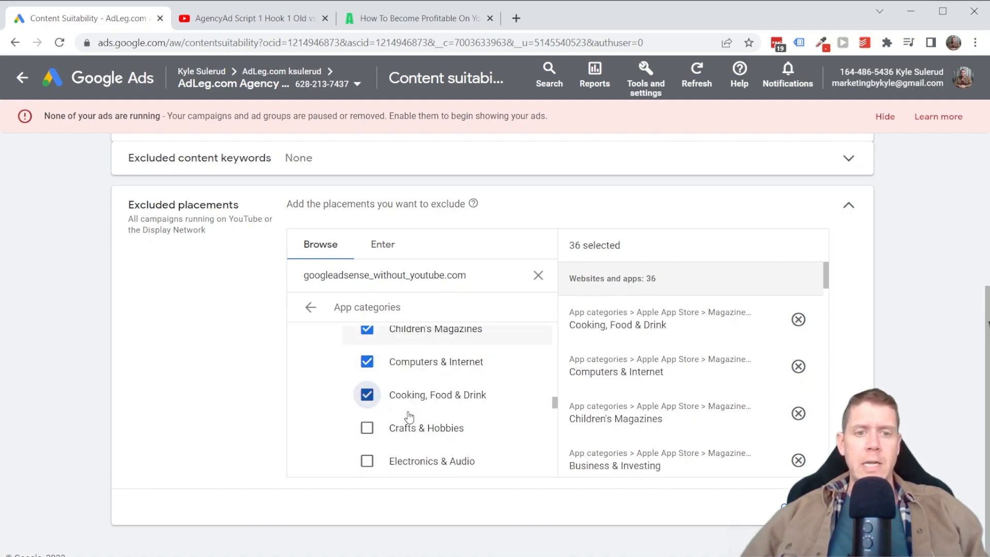
click(367, 430)
click(367, 461)
- Exclude the magazine subcategories Entertainment, Fashion & Style, Health, Mind & Body, and History
scroll(381, 433, down, 2)
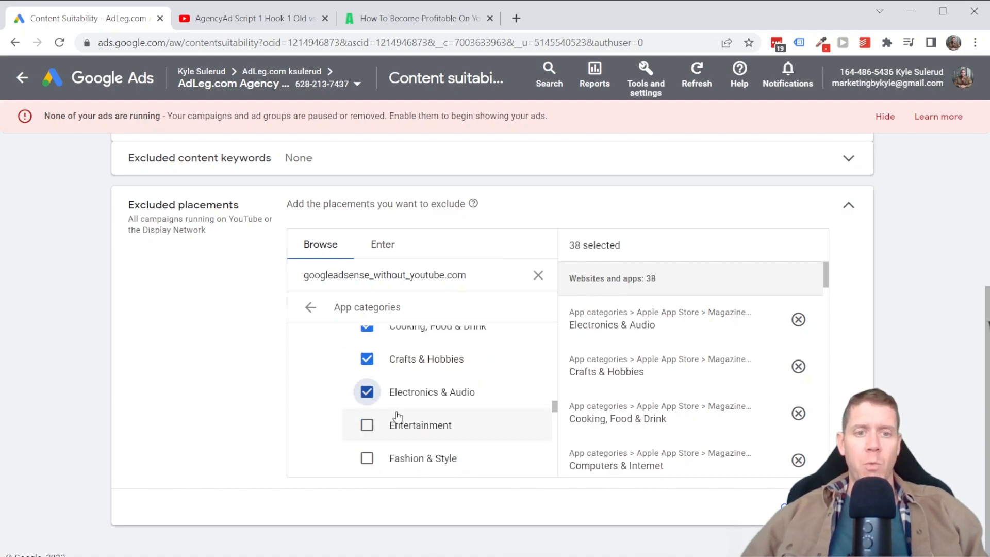
click(366, 425)
click(367, 458)
scroll(369, 444, down, 2)
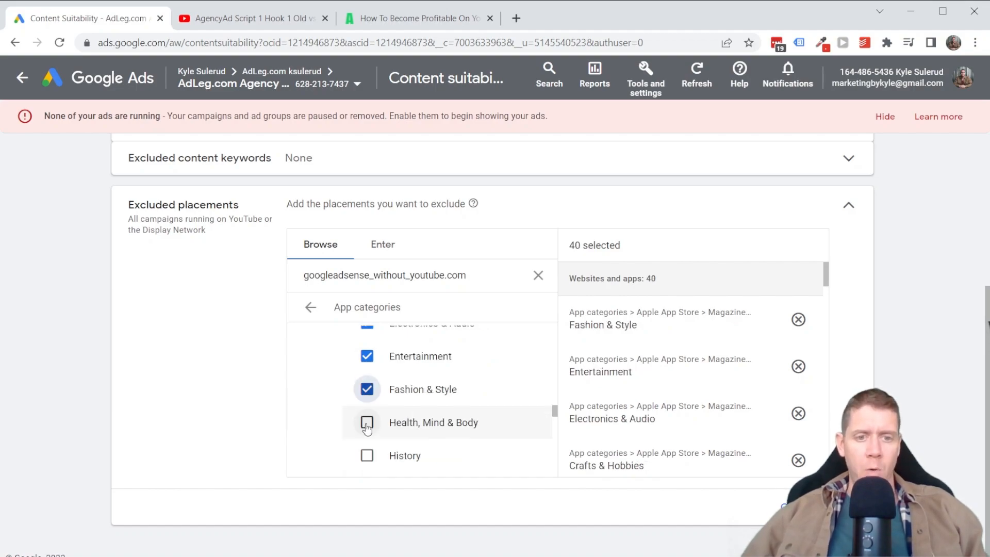
click(367, 421)
click(367, 455)
- Exclude the magazine subcategories Home & Garden, Literary Magazines & Journals, Men's Interest, and Movies & Music
scroll(375, 449, down, 2)
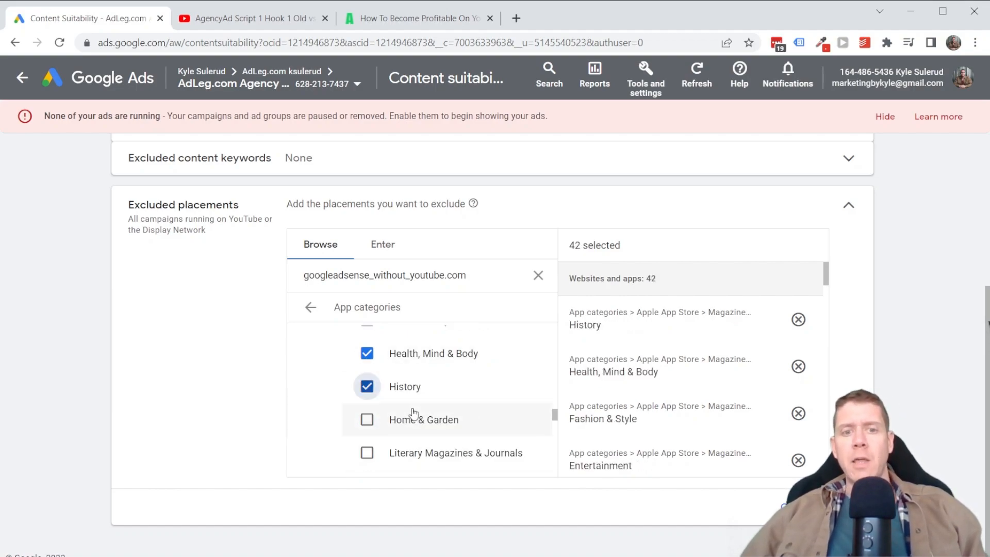
click(367, 420)
click(366, 452)
scroll(372, 438, down, 2)
click(366, 418)
click(367, 451)
- Exclude the magazine subcategories News & Politics, Outdoors & Nature, Parenting & Family, and Pets
scroll(366, 433, down, 2)
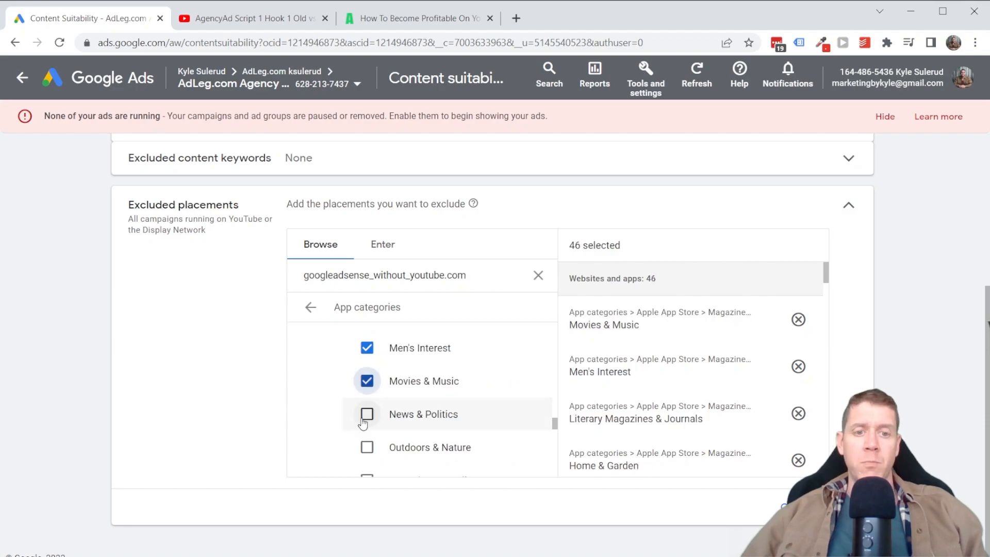
click(367, 419)
click(368, 447)
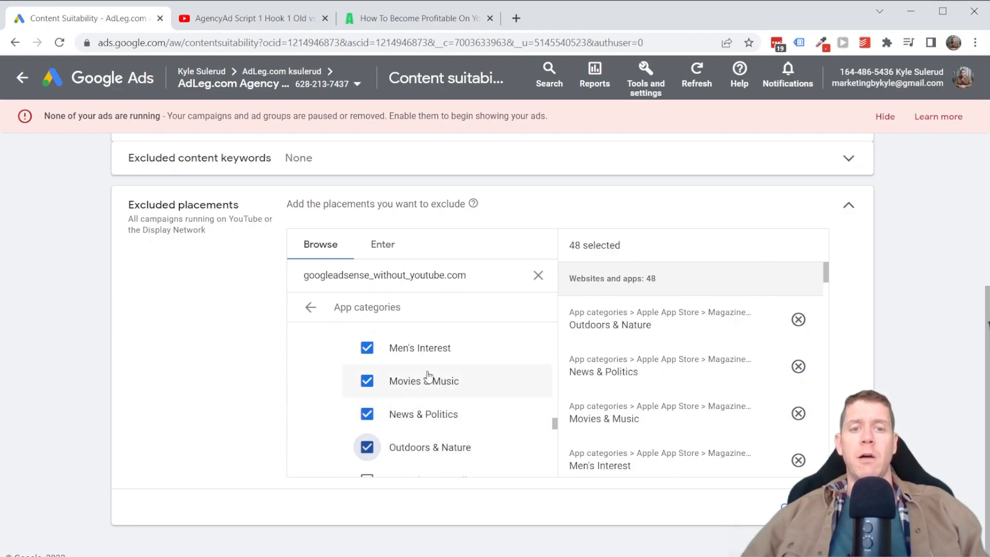
scroll(392, 392, down, 2)
click(367, 411)
click(367, 444)
- Exclude the magazine subcategories Professional & Trade, Regional News, Science, and Sports & Leisure
scroll(392, 418, down, 2)
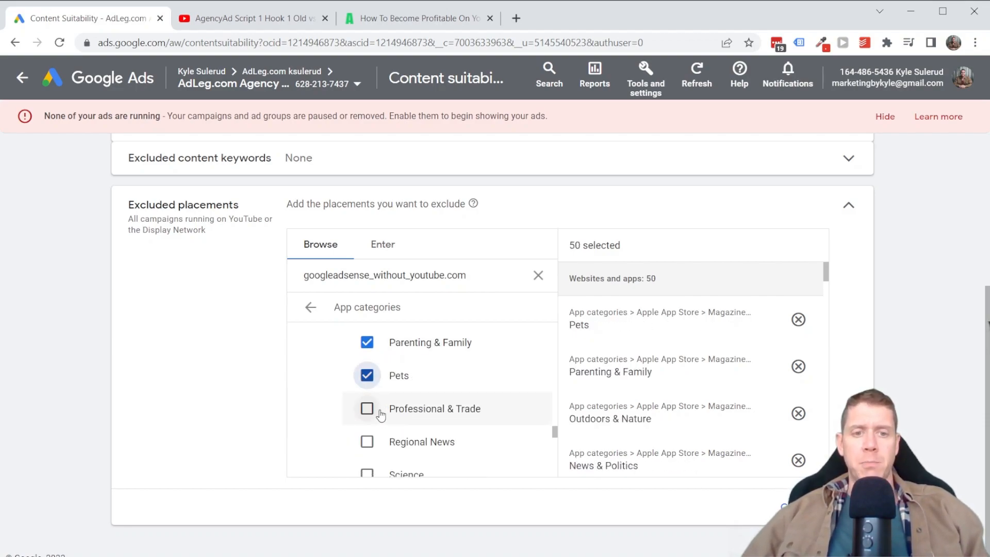
click(367, 408)
scroll(374, 408, down, 1)
click(367, 409)
scroll(376, 407, down, 1)
click(367, 406)
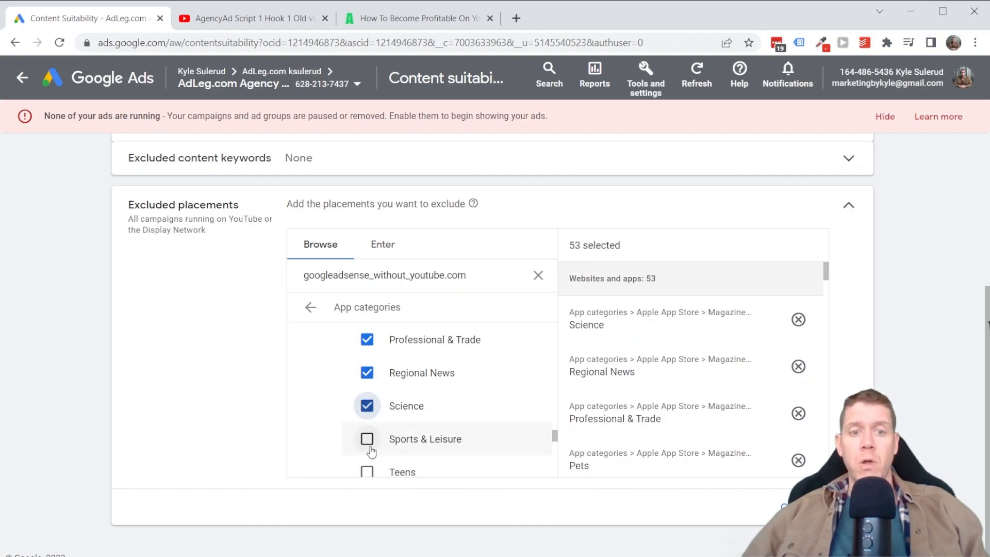
click(367, 438)
- Exclude the last magazine subcategories, Teens, Travel & Regional, and Women's Interest
scroll(357, 430, down, 1)
click(367, 404)
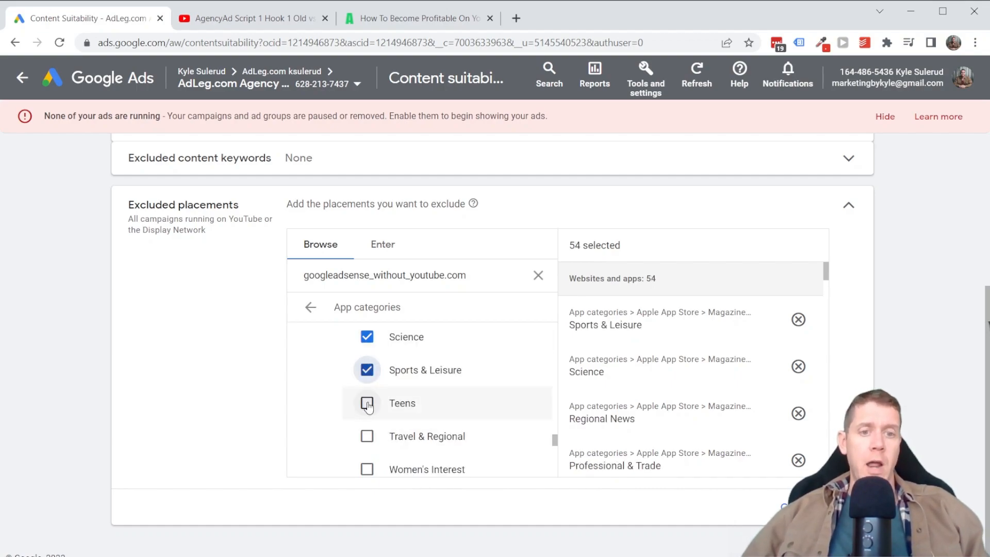
click(366, 436)
scroll(386, 413, down, 2)
click(367, 401)
- Exclude the Apple App Store app categories Medical, Music, Navigation, News, and Photo & Video
click(339, 433)
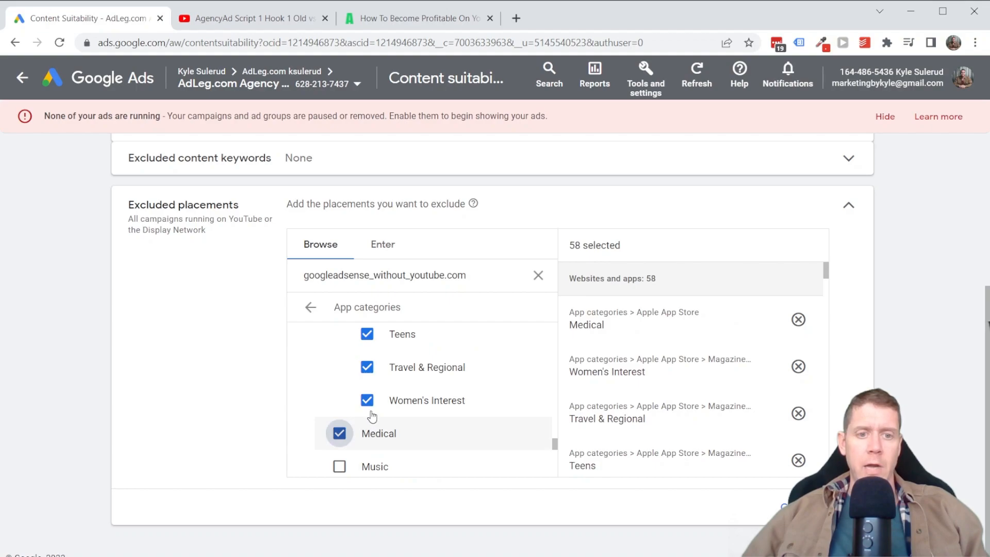
scroll(340, 432, down, 2)
click(339, 398)
click(341, 432)
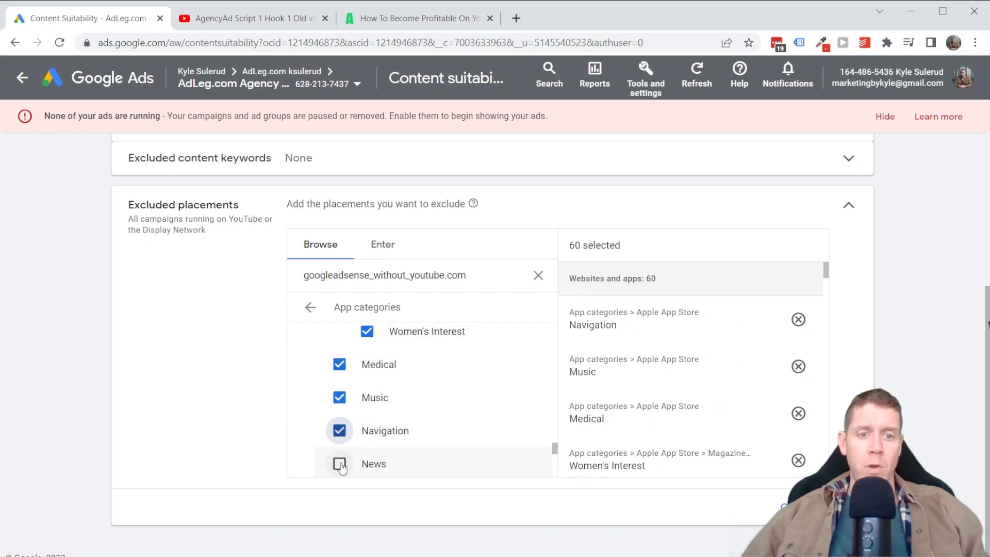
click(340, 464)
scroll(339, 428, down, 2)
click(339, 426)
- Exclude the Apple App Store app categories Productivity, Reference, Shopping, Social Networking and Sports
scroll(340, 426, down, 1)
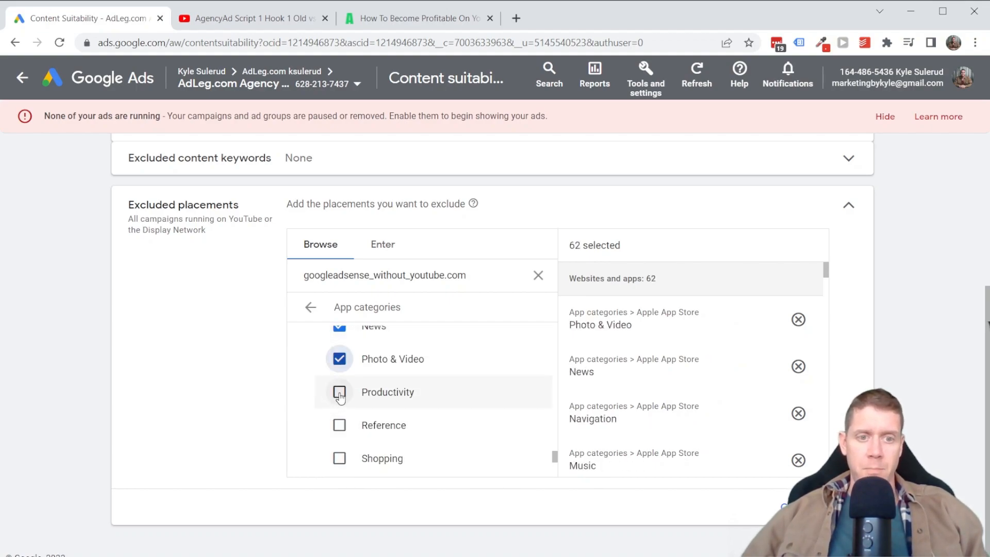
click(340, 396)
click(339, 425)
click(339, 457)
scroll(340, 443, down, 2)
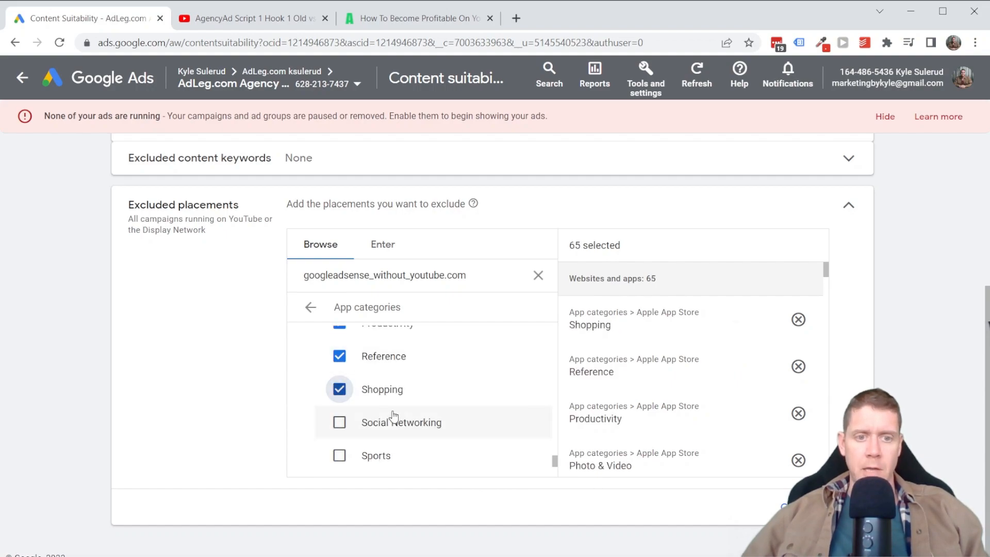
click(340, 424)
click(339, 455)
- Exclude the Apple App Store Stickers subcategories Animals & Nature, Art, and Celebrations
scroll(335, 379, down, 3)
scroll(508, 434, up, 2)
click(516, 423)
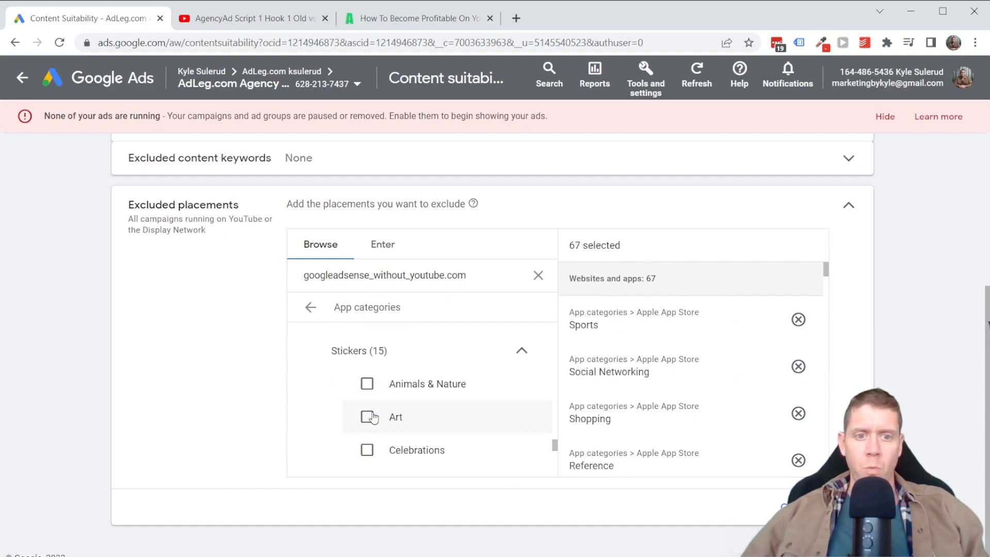
click(366, 384)
click(367, 417)
click(366, 450)
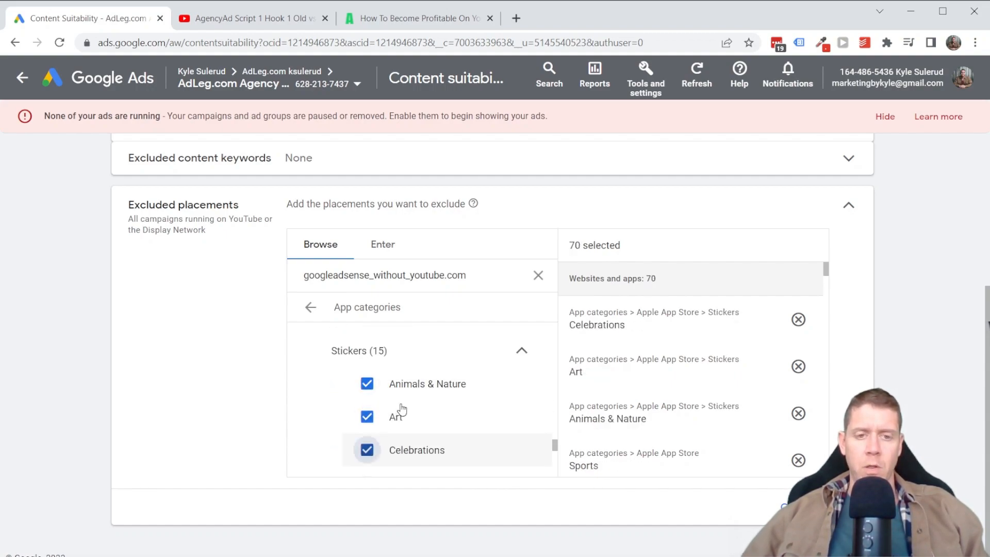
- Exclude the Stickers subcategories following Celebrations, through Eating & Drinking, Emoji & Expressions, Fashion, Gaming, Kids & Family, and Movies & TV
scroll(371, 434, down, 2)
click(367, 414)
click(367, 447)
scroll(377, 433, down, 2)
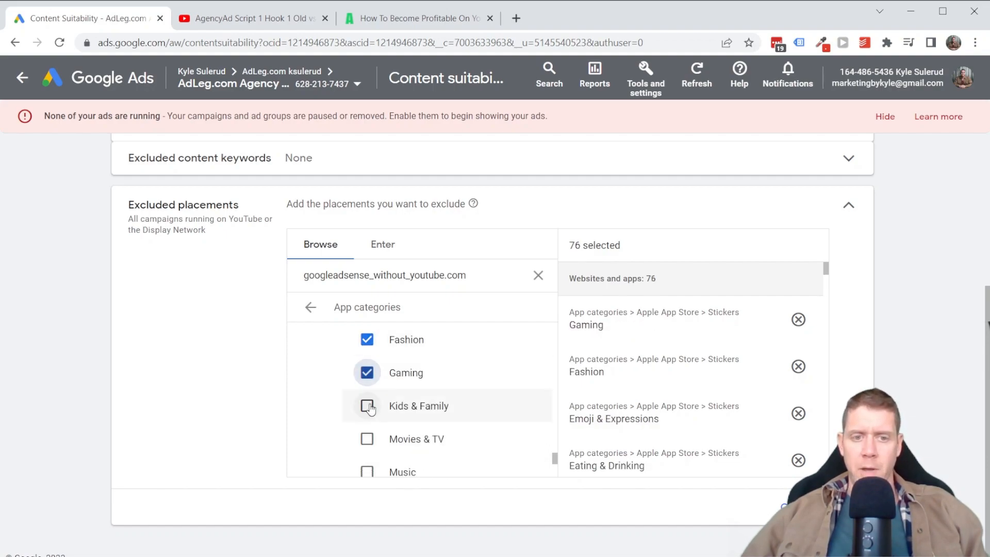
click(367, 406)
click(366, 439)
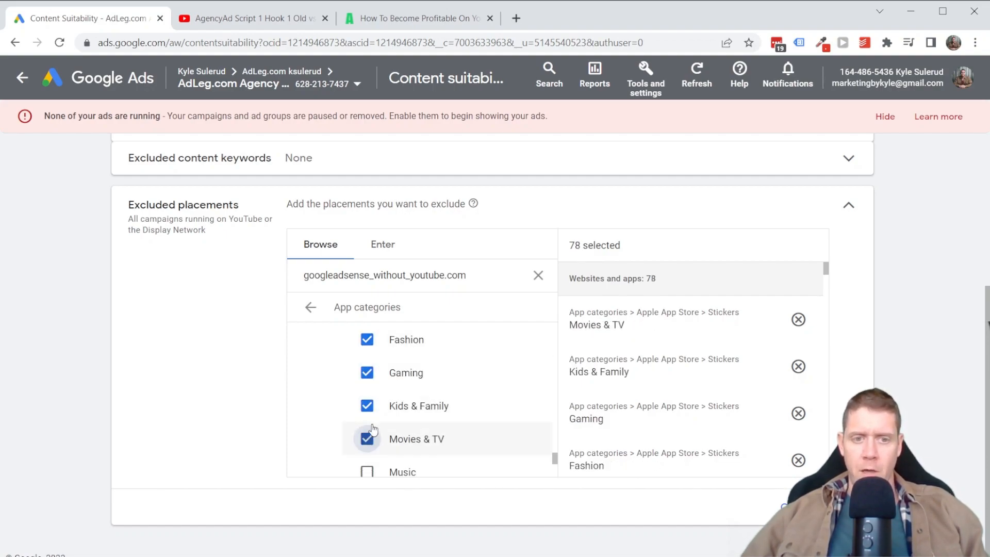
- Exclude the remaining Stickers subcategories Music, People, Places & Objects, and Sports & Activities
scroll(379, 395, down, 2)
click(366, 402)
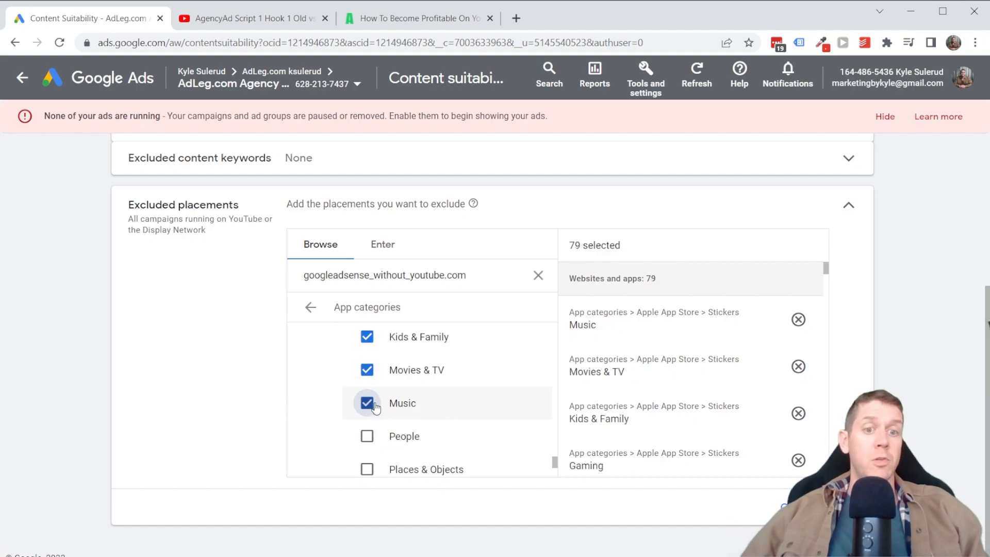
click(367, 436)
scroll(380, 428, down, 2)
click(366, 400)
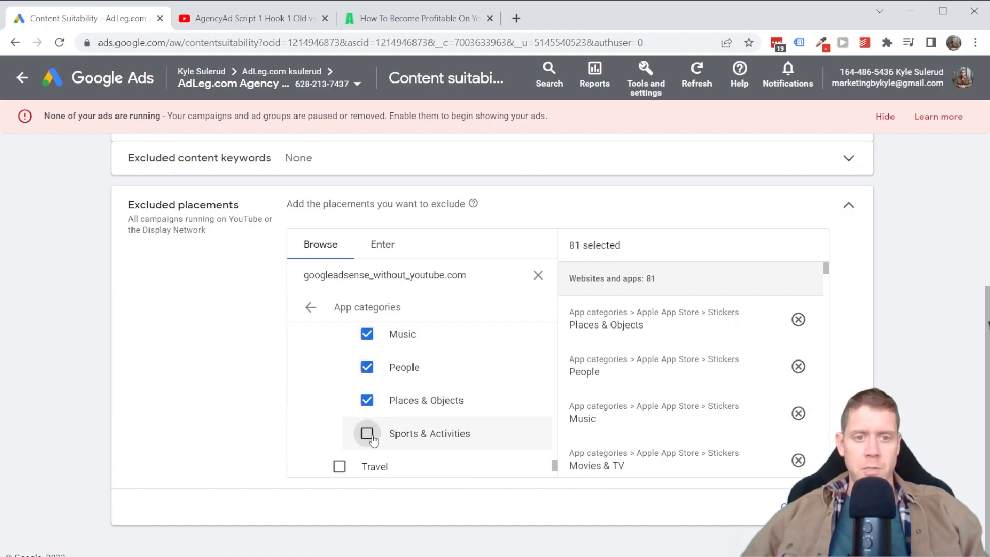
click(367, 433)
- Exclude the last Apple App Store app categories, Travel, Utilities, and Weather
scroll(330, 397, down, 2)
click(340, 396)
click(339, 434)
scroll(340, 431, down, 1)
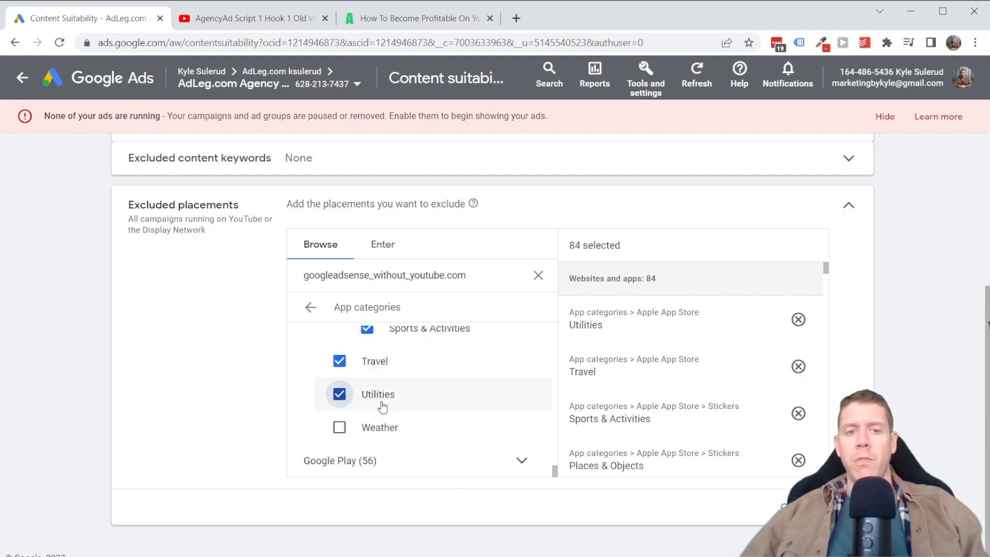
click(339, 428)
- Exclude the first four Google Play app categories, from Art & Design and Auto & Vehicles through Books & Reference
click(382, 460)
scroll(382, 420, down, 2)
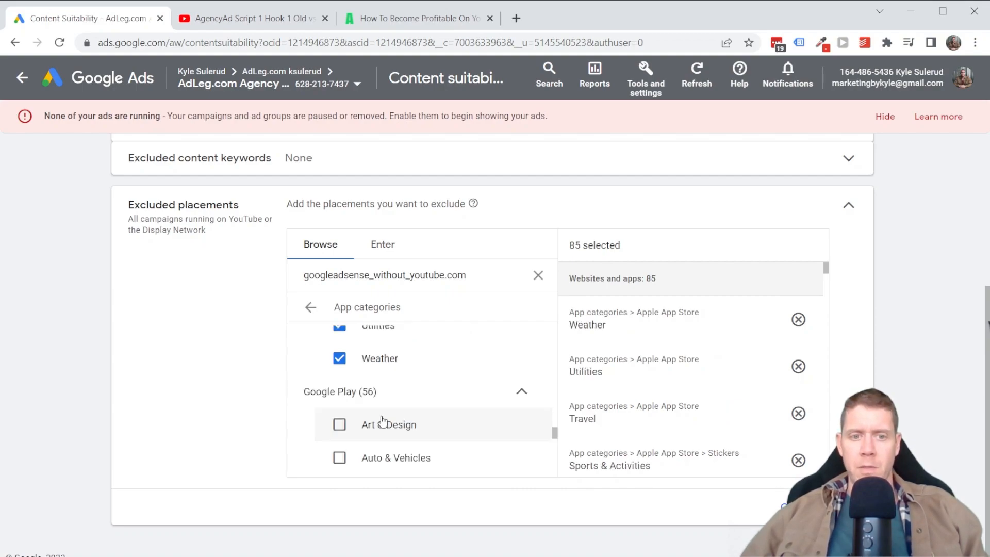
click(340, 428)
click(339, 457)
scroll(340, 428, down, 1)
click(340, 420)
click(339, 453)
- Exclude the Google Play app categories Business, Comics, and Communication
scroll(339, 392, down, 2)
scroll(353, 408, up, 1)
click(340, 427)
scroll(343, 426, down, 1)
click(343, 426)
scroll(345, 426, down, 1)
click(344, 427)
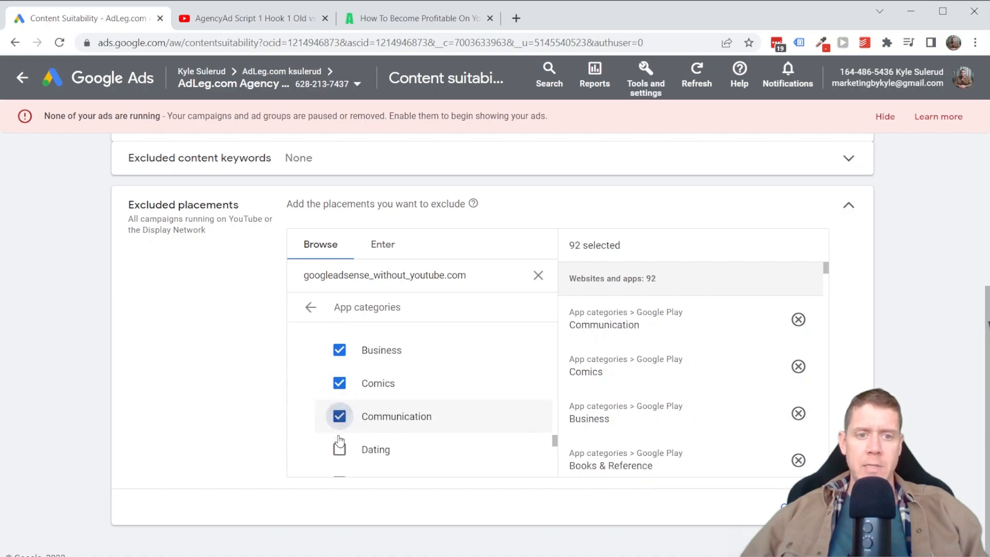
- Exclude the Google Play app categories Dating, Education, Entertainment, and Events
click(345, 447)
scroll(348, 443, down, 2)
click(340, 413)
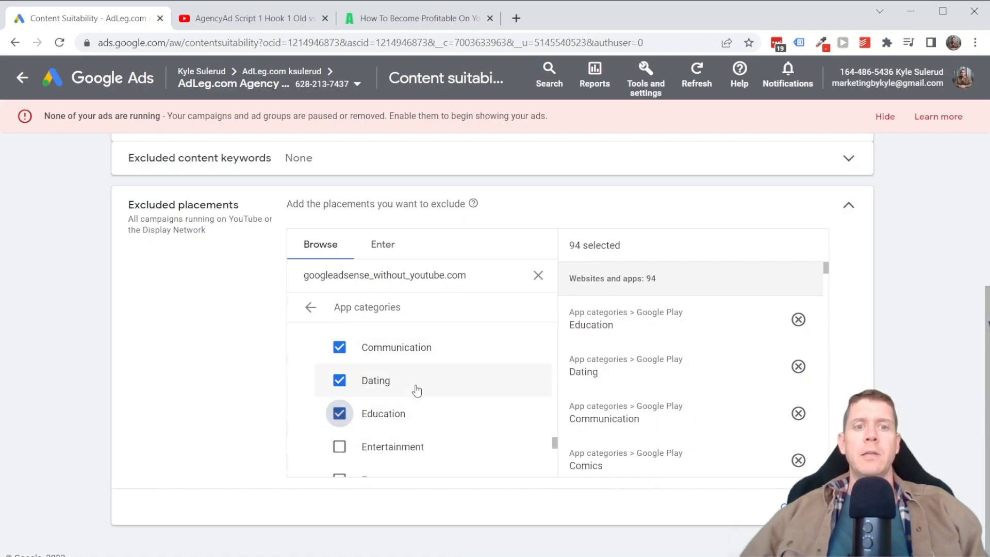
scroll(362, 388, down, 2)
click(341, 379)
click(340, 411)
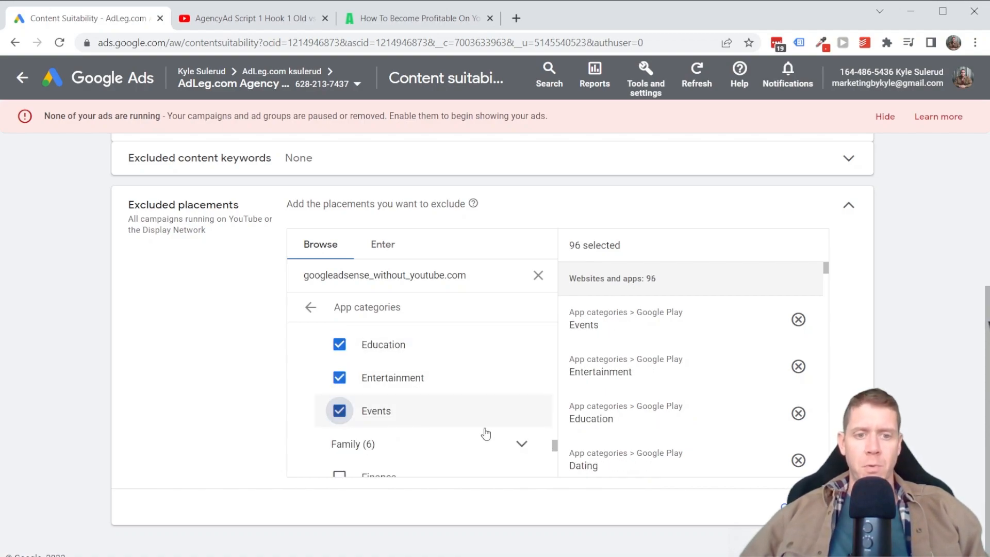
- Exclude the Google Play Family subcategories Action & Adventure, Brain Games, Creativity, Education, Music & Video, and Pretend Play
click(522, 444)
scroll(391, 398, down, 2)
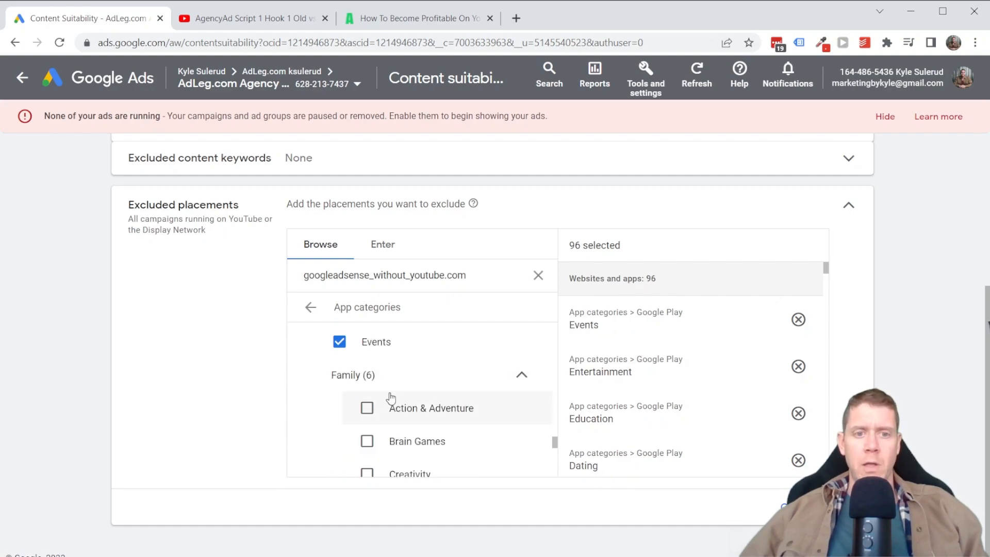
click(369, 410)
click(387, 439)
scroll(382, 437, down, 2)
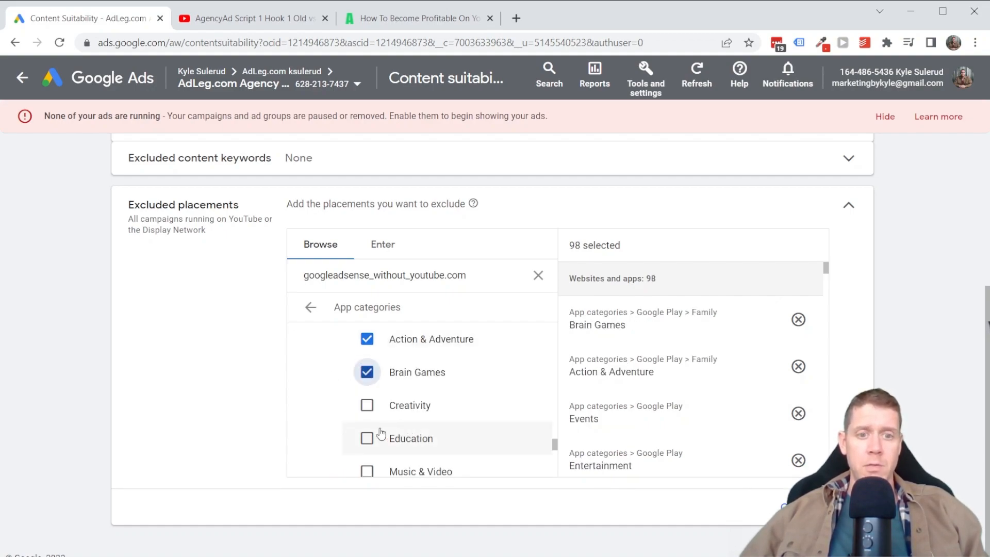
click(367, 404)
click(367, 438)
scroll(425, 402, down, 2)
click(367, 403)
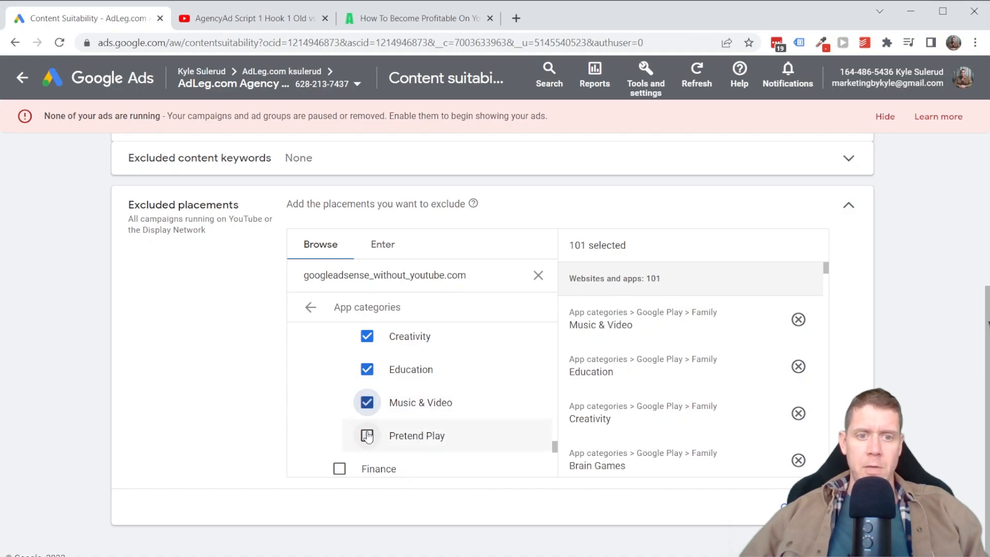
click(367, 437)
- Exclude the Google Play app categories Finance and Food & Drink
scroll(367, 436, down, 2)
click(340, 401)
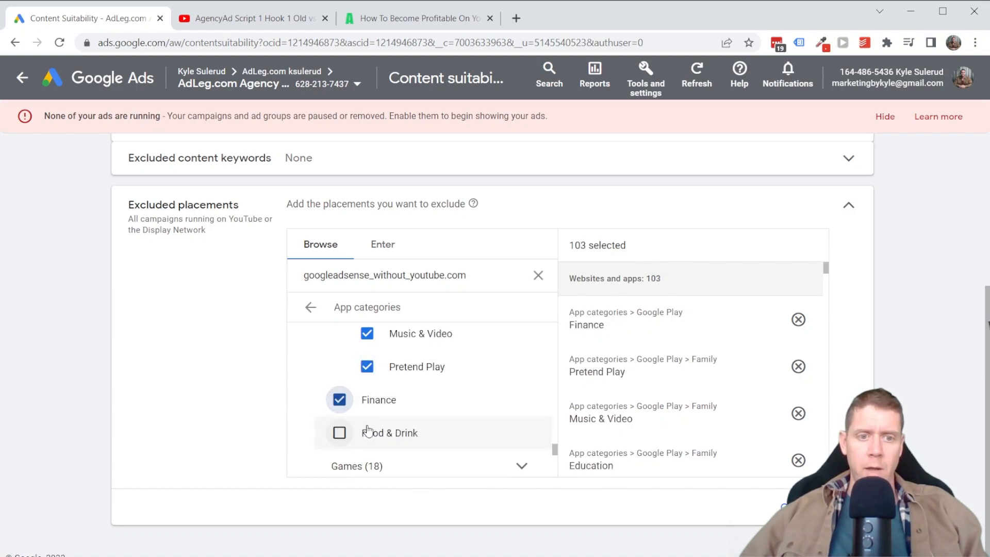
click(354, 433)
- Exclude all Google Play Games subcategories and the remaining Google Play categories through Sports, Tools, Travel & Local, Video Players & Editors, and Weather
scroll(531, 396, down, 2)
click(409, 412)
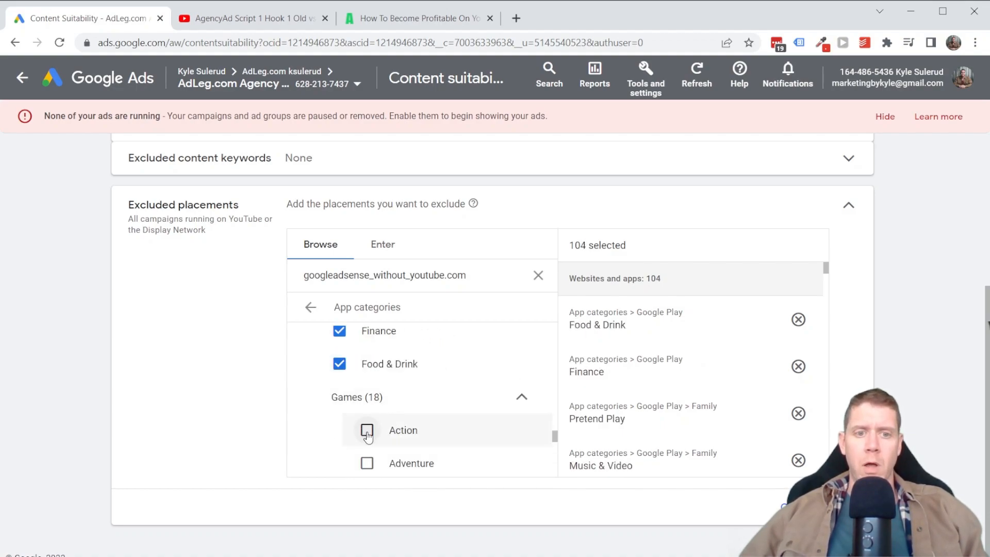
click(366, 464)
scroll(397, 424, down, 1)
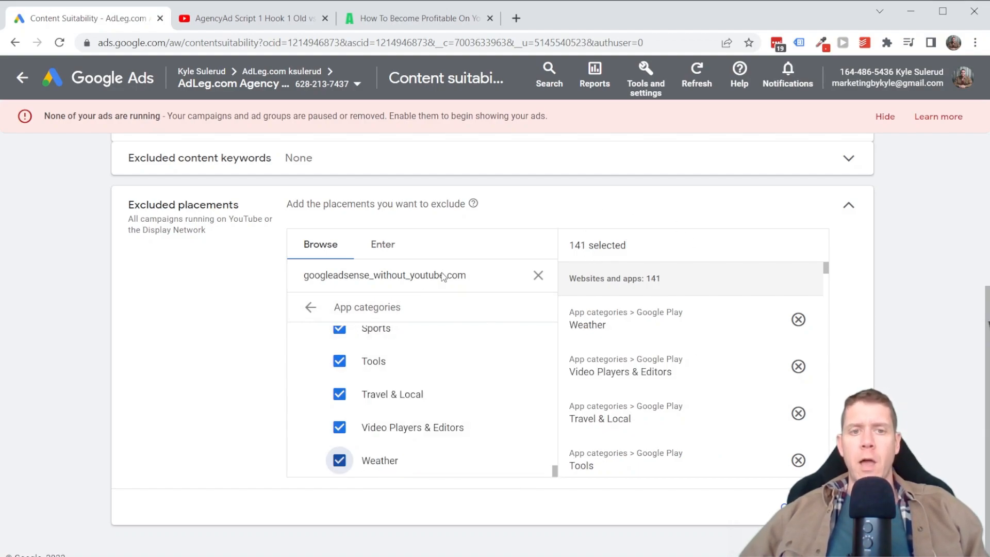
- Review the selected exclusions through to the googleadsense_without_youtube.com website entry and save the excluded placements
click(310, 307)
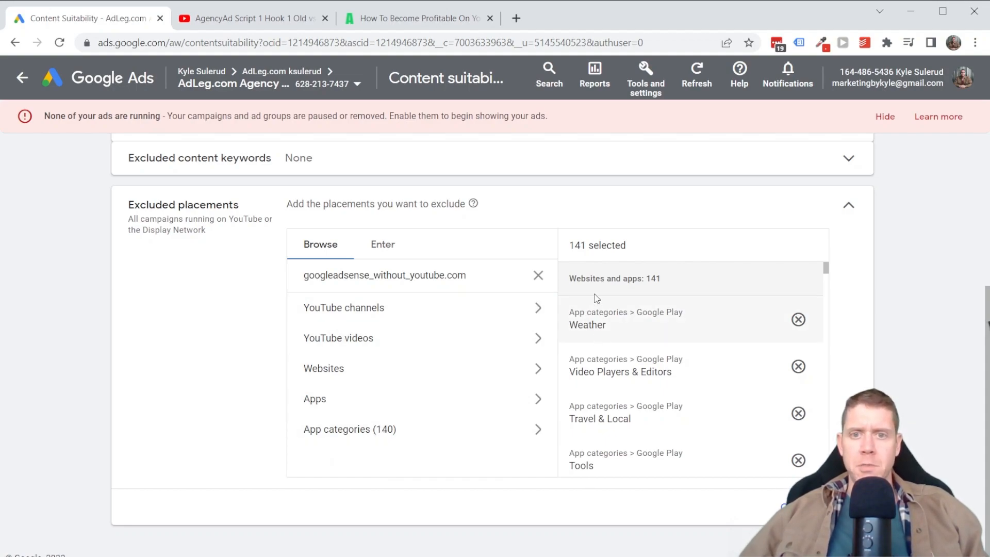
scroll(625, 299, up, 2)
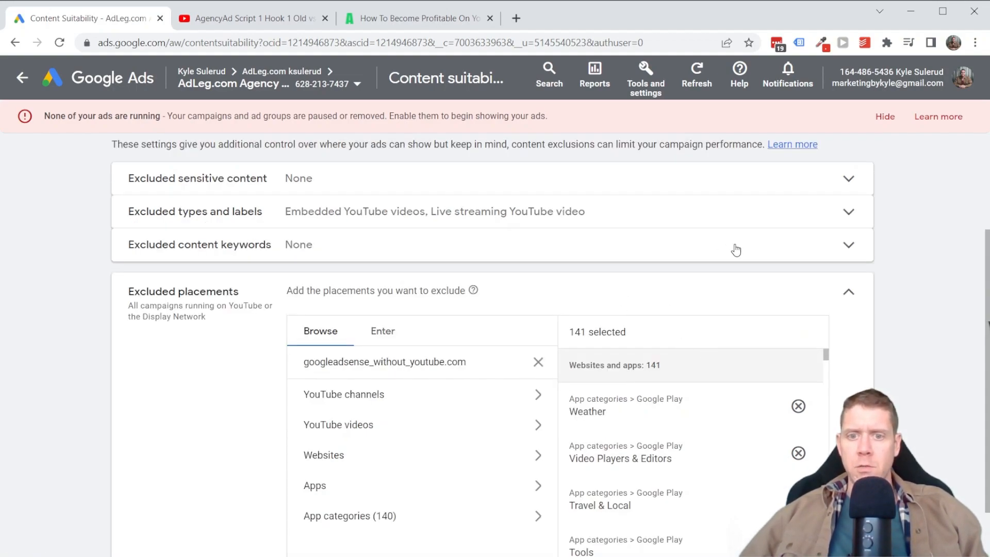
scroll(703, 412, down, 2)
scroll(770, 328, down, 3)
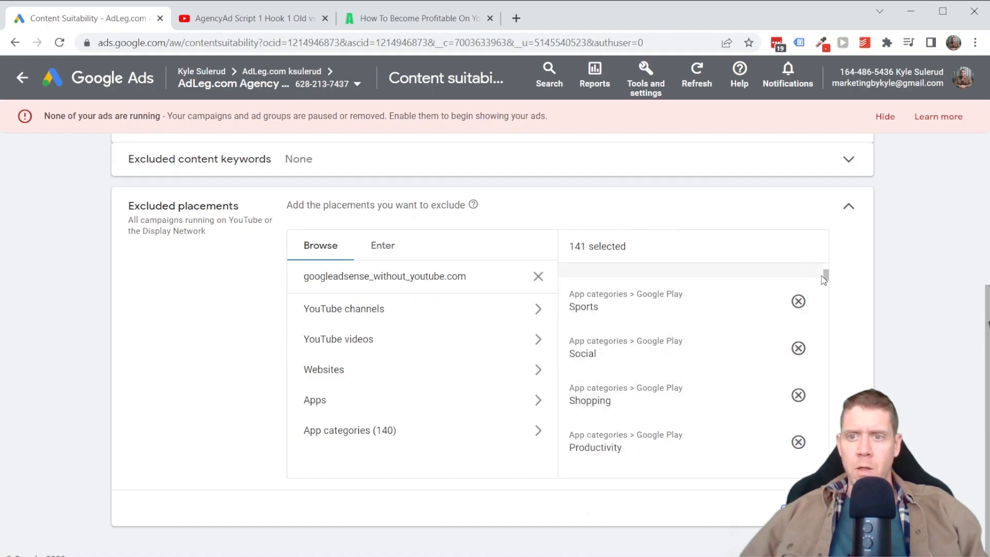
drag(826, 278, 822, 464)
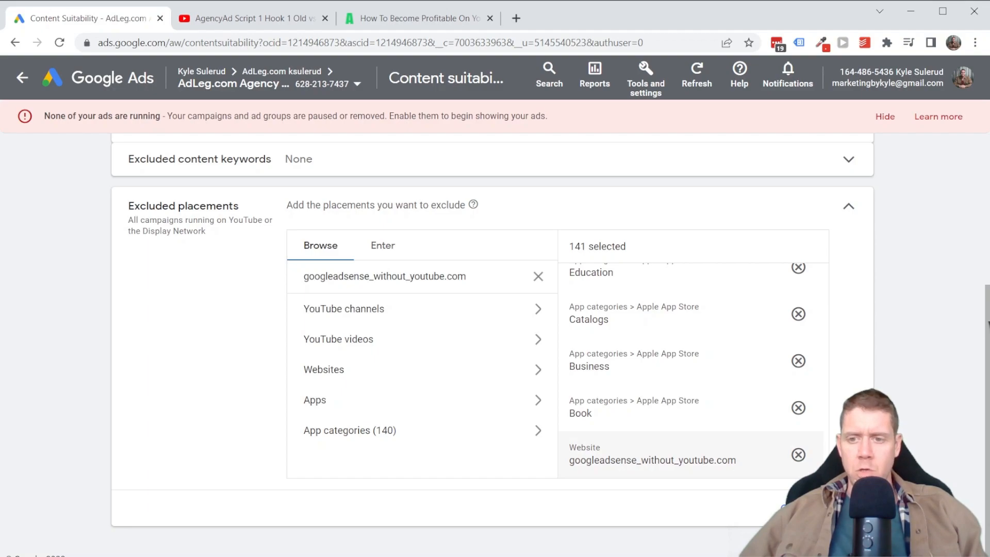
click(840, 508)
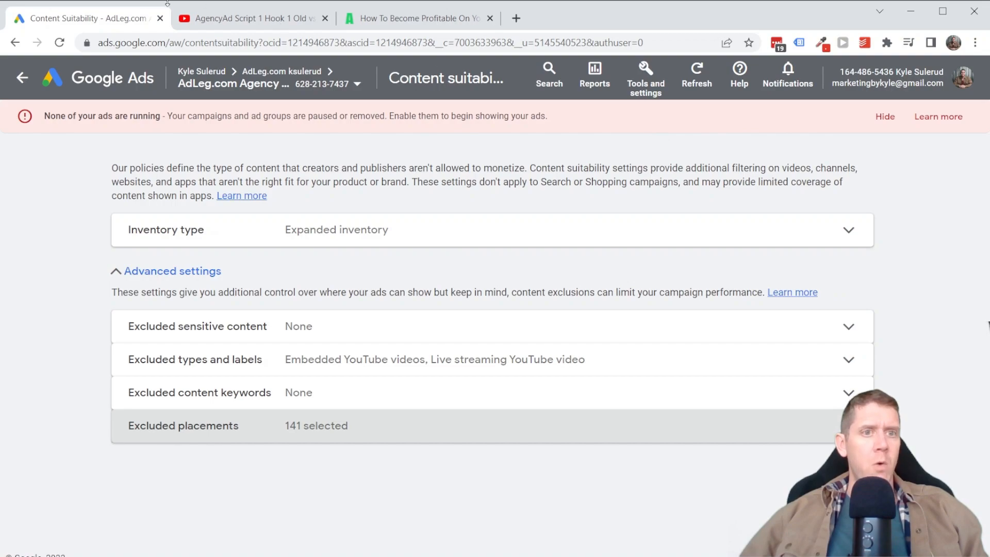
- Leave the content suitability settings and list the account's campaigns with the campaign status filter set to All
click(22, 77)
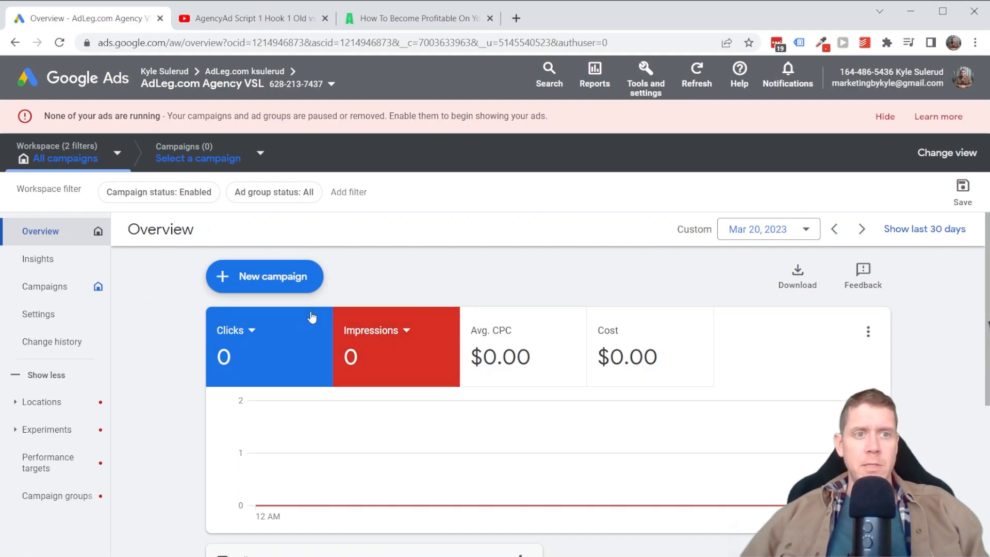
scroll(264, 307, down, 3)
scroll(266, 322, up, 3)
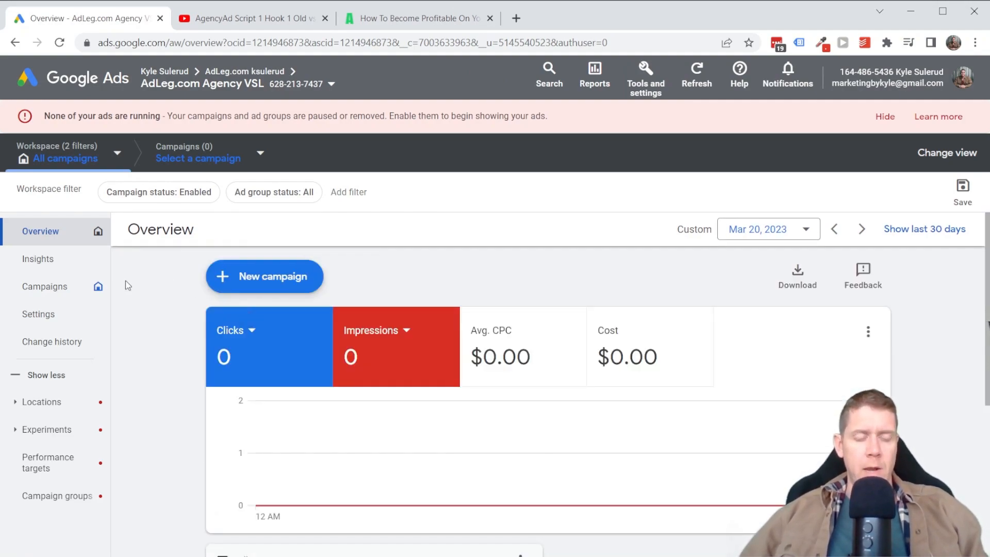
click(33, 297)
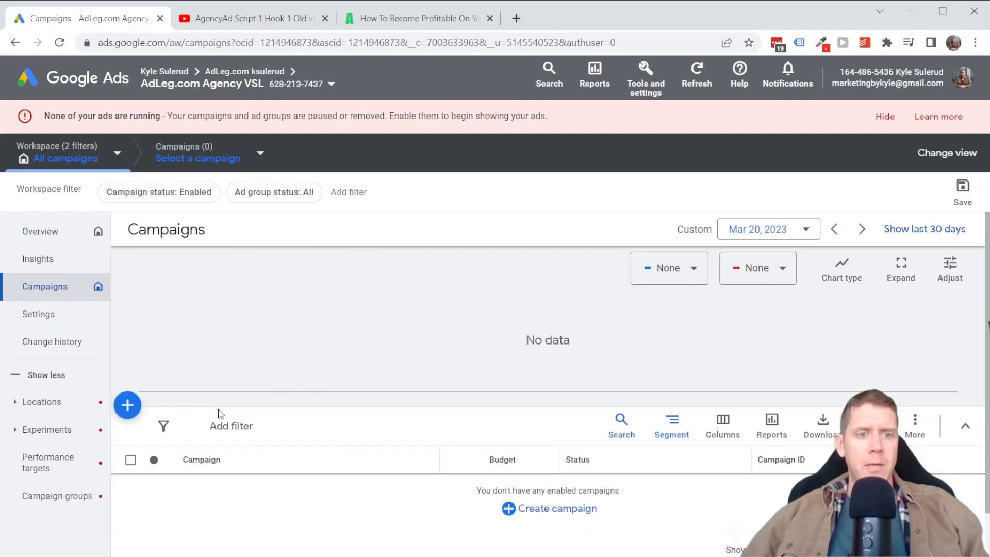
scroll(257, 436, down, 1)
click(172, 198)
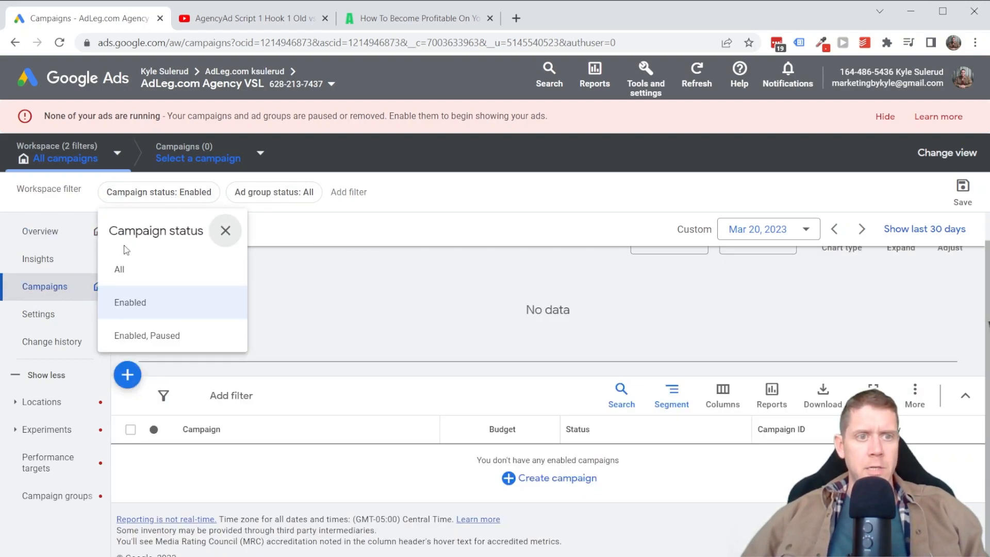
click(118, 274)
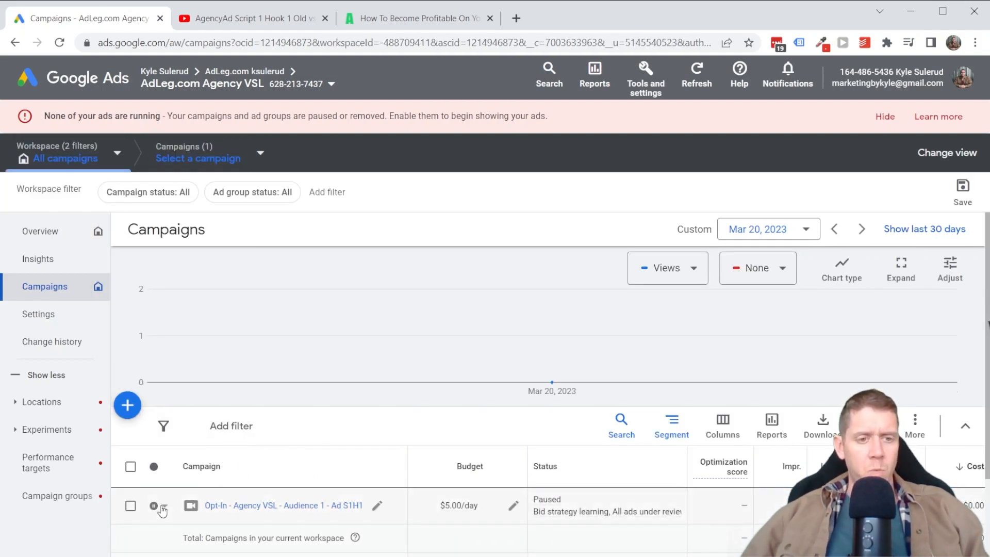
- Enable the campaign "Opt-In - Agency VSL - Audience 1 - Ad S1H1" and check the monthly charge limit for its daily budget
click(165, 510)
click(183, 476)
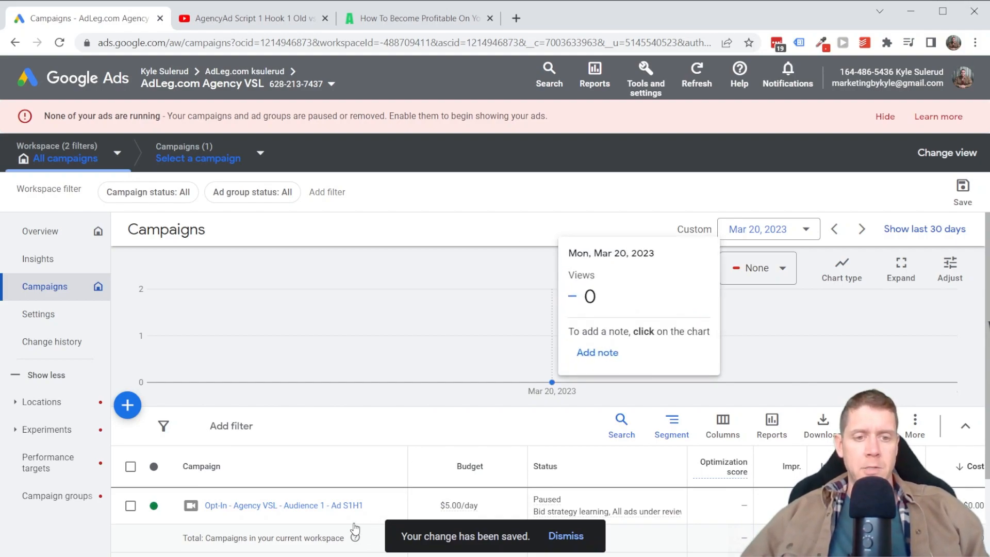
scroll(342, 493, down, 3)
scroll(361, 401, up, 2)
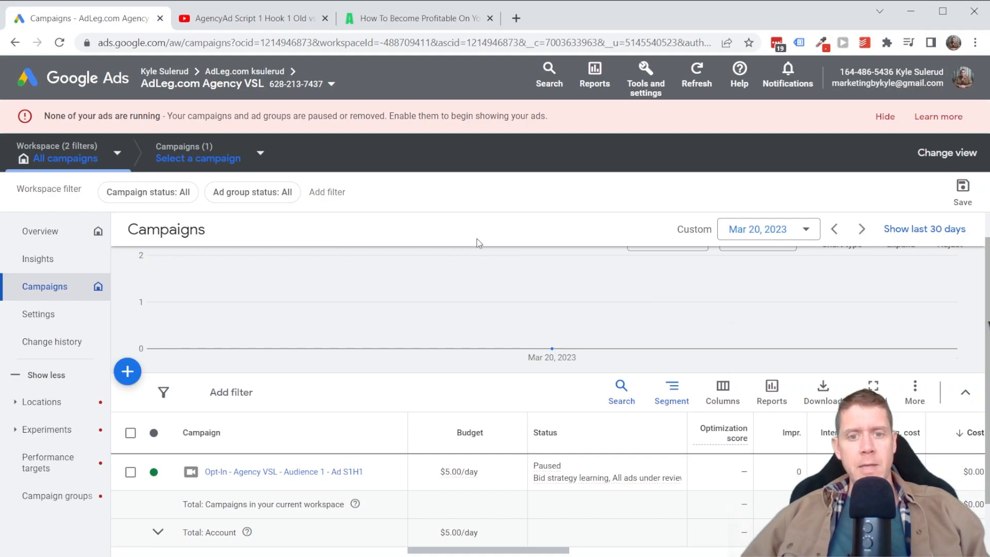
scroll(388, 270, down, 2)
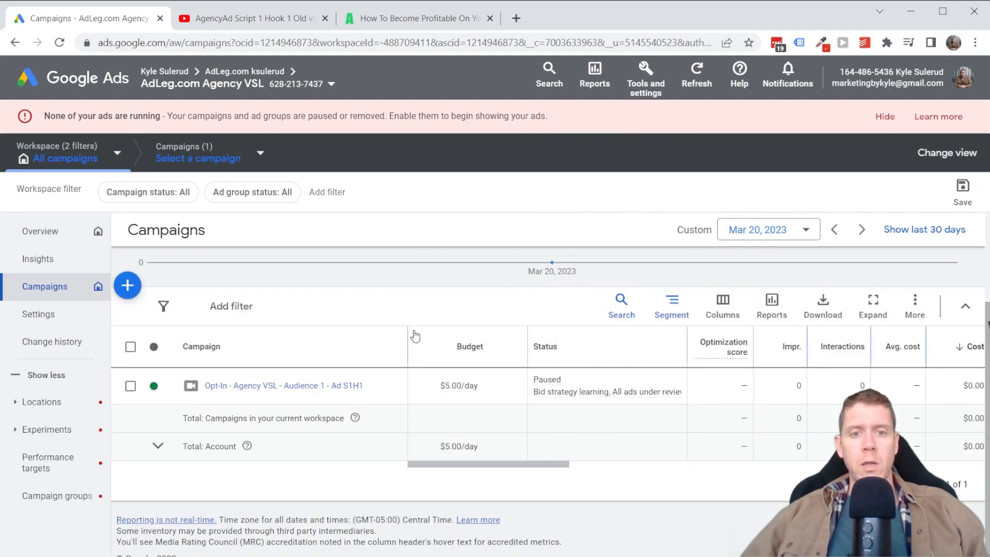
mouse_move(463, 394)
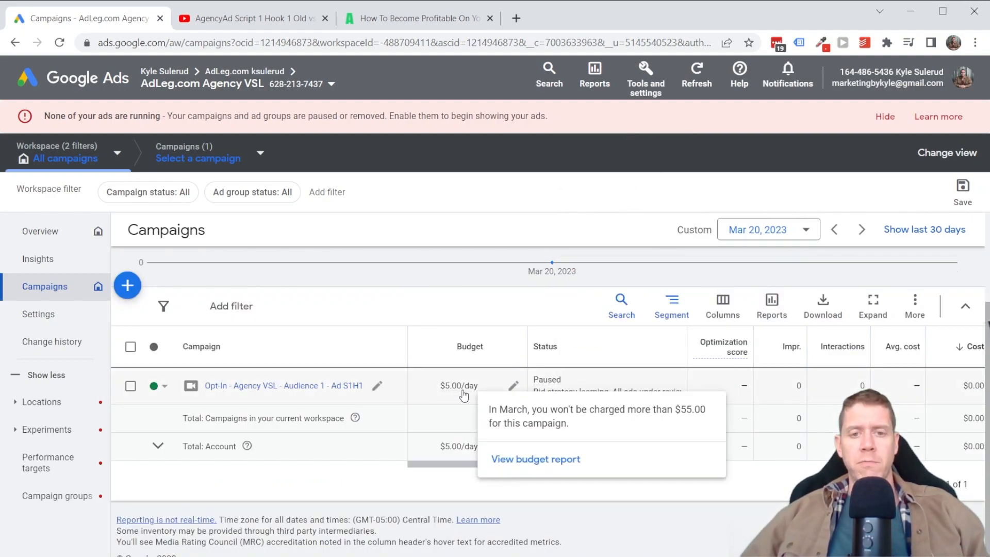